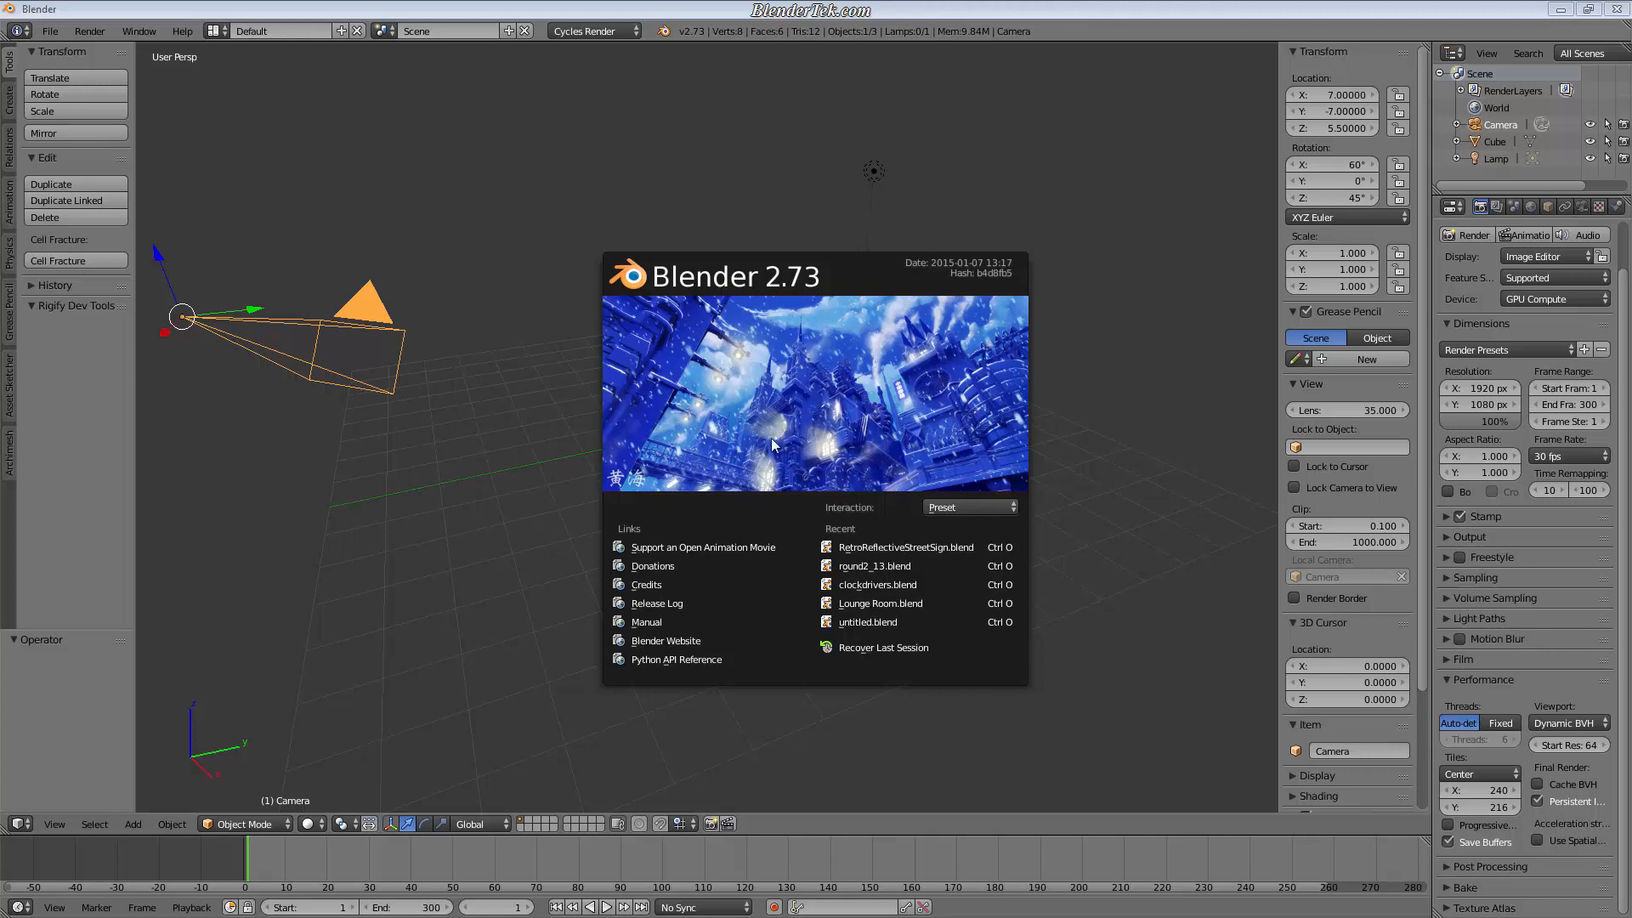
Step: Dismiss the splash screen, return from the browser to Blender, and switch the screen layout to Motion Tracking
click(842, 393)
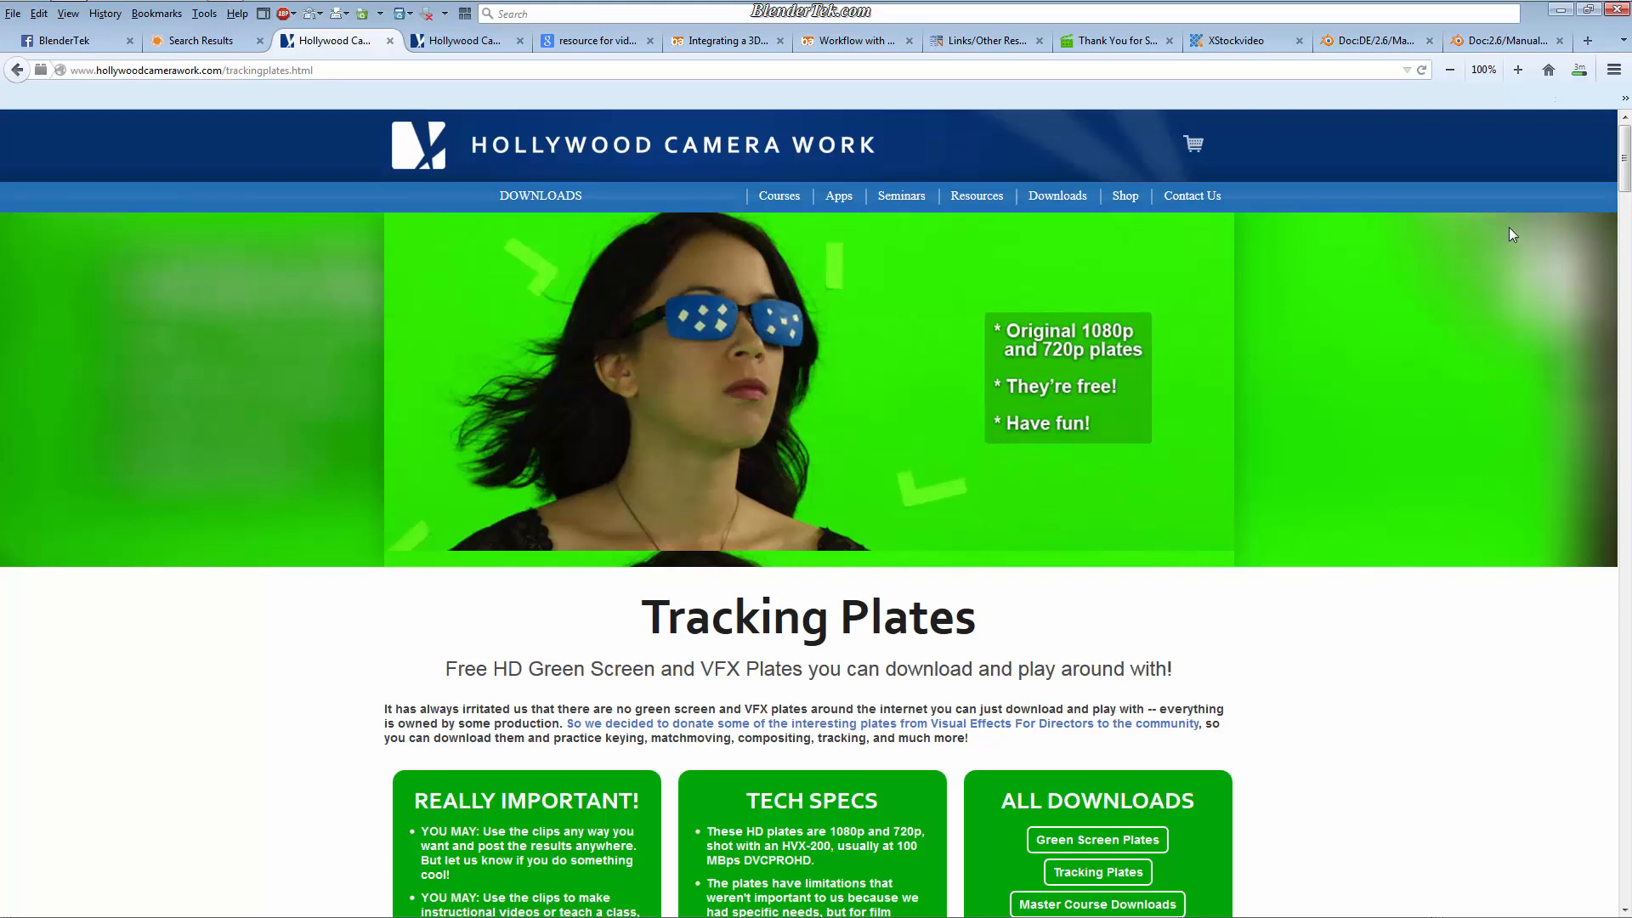
click(1561, 10)
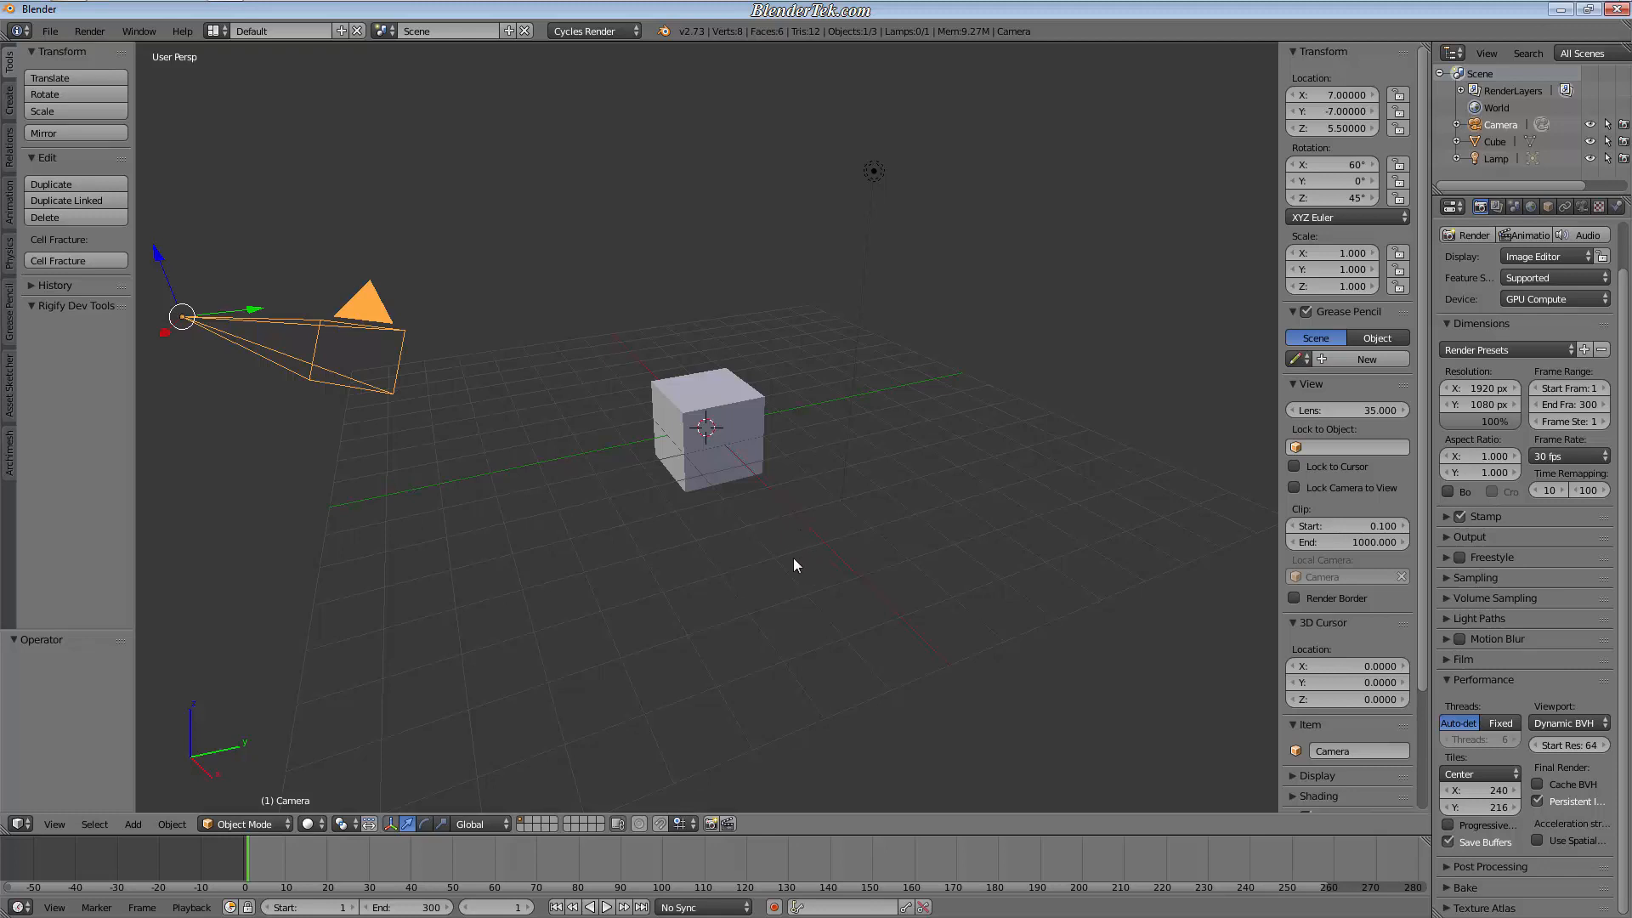
click(214, 30)
click(294, 146)
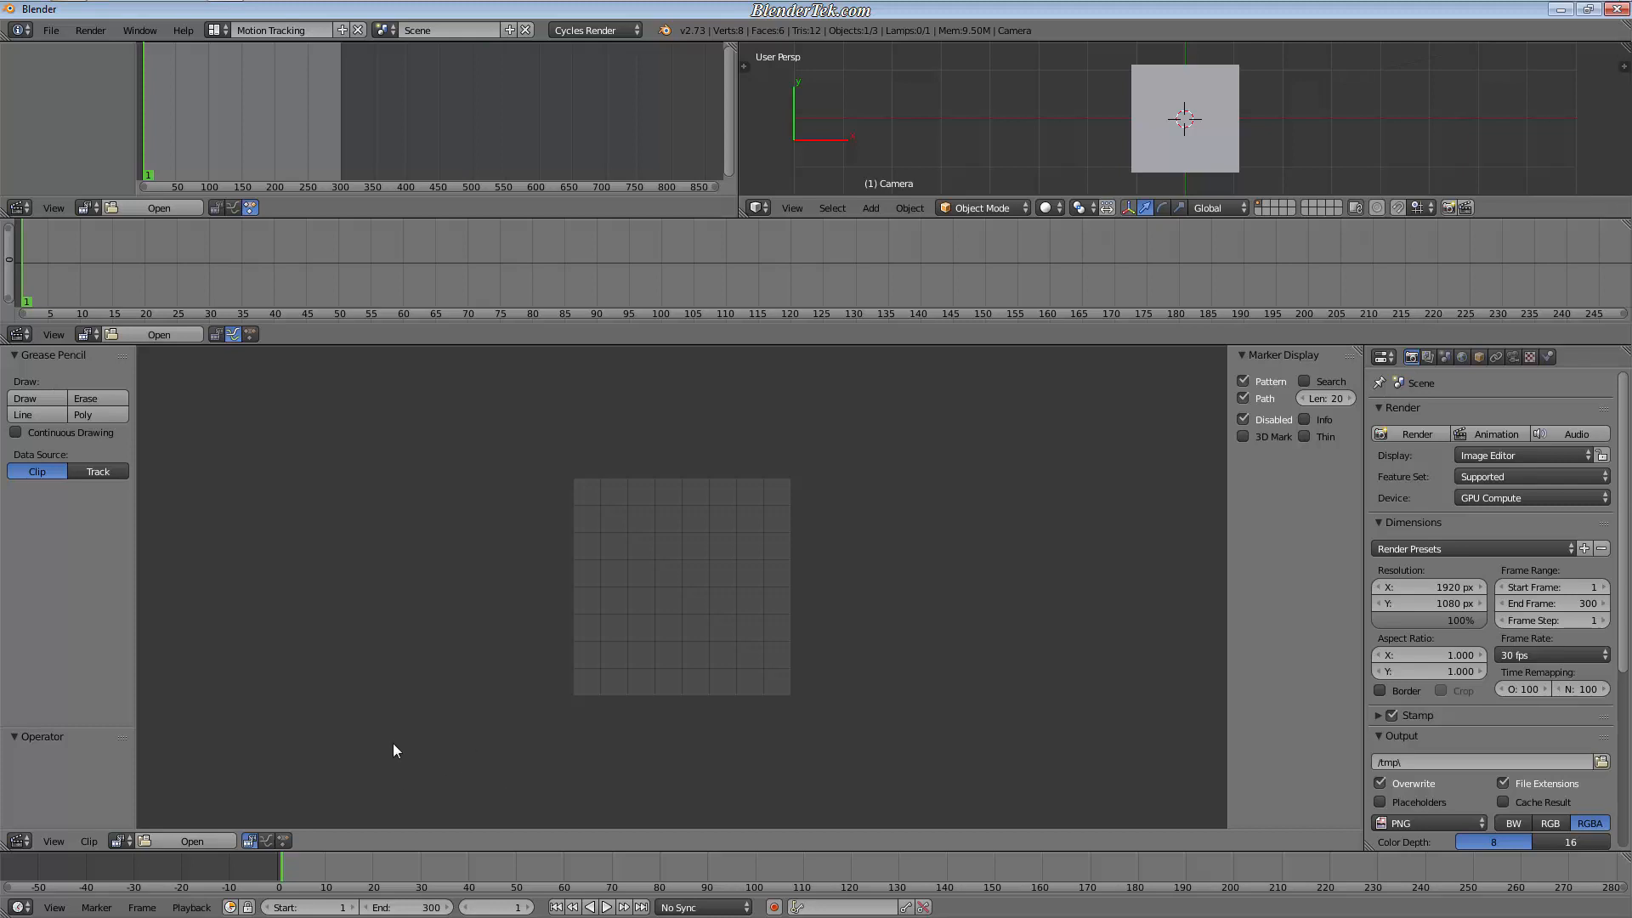
drag(1512, 343, 1525, 355)
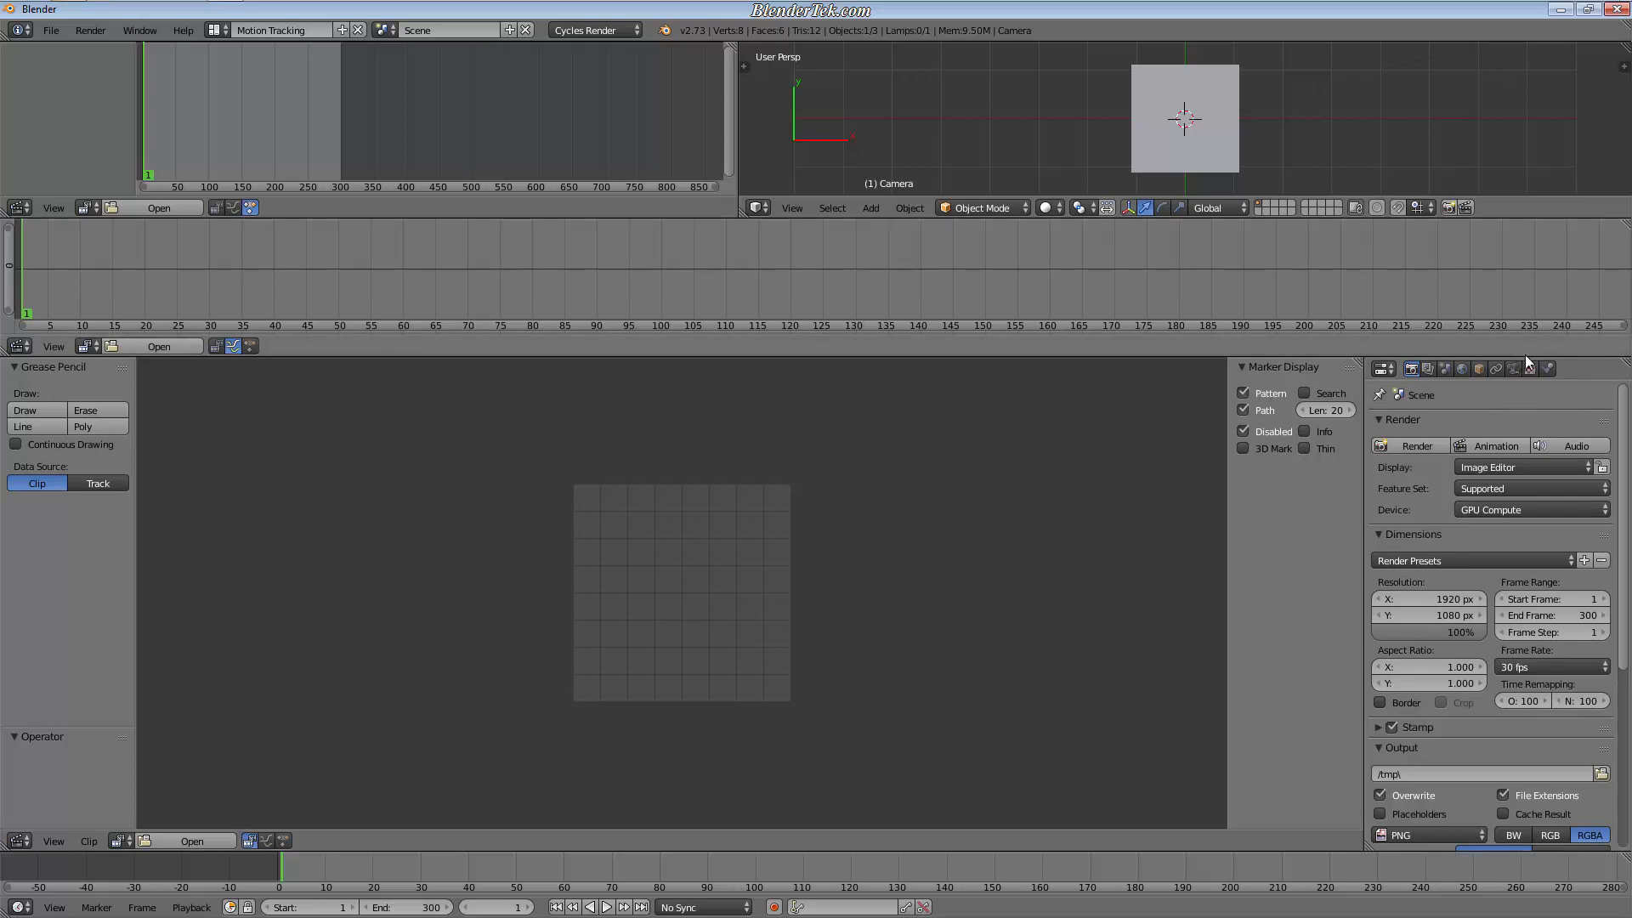
Step: Display the scene camera's lens and sensor settings and check its camera presets
click(1529, 368)
click(1515, 368)
click(1459, 605)
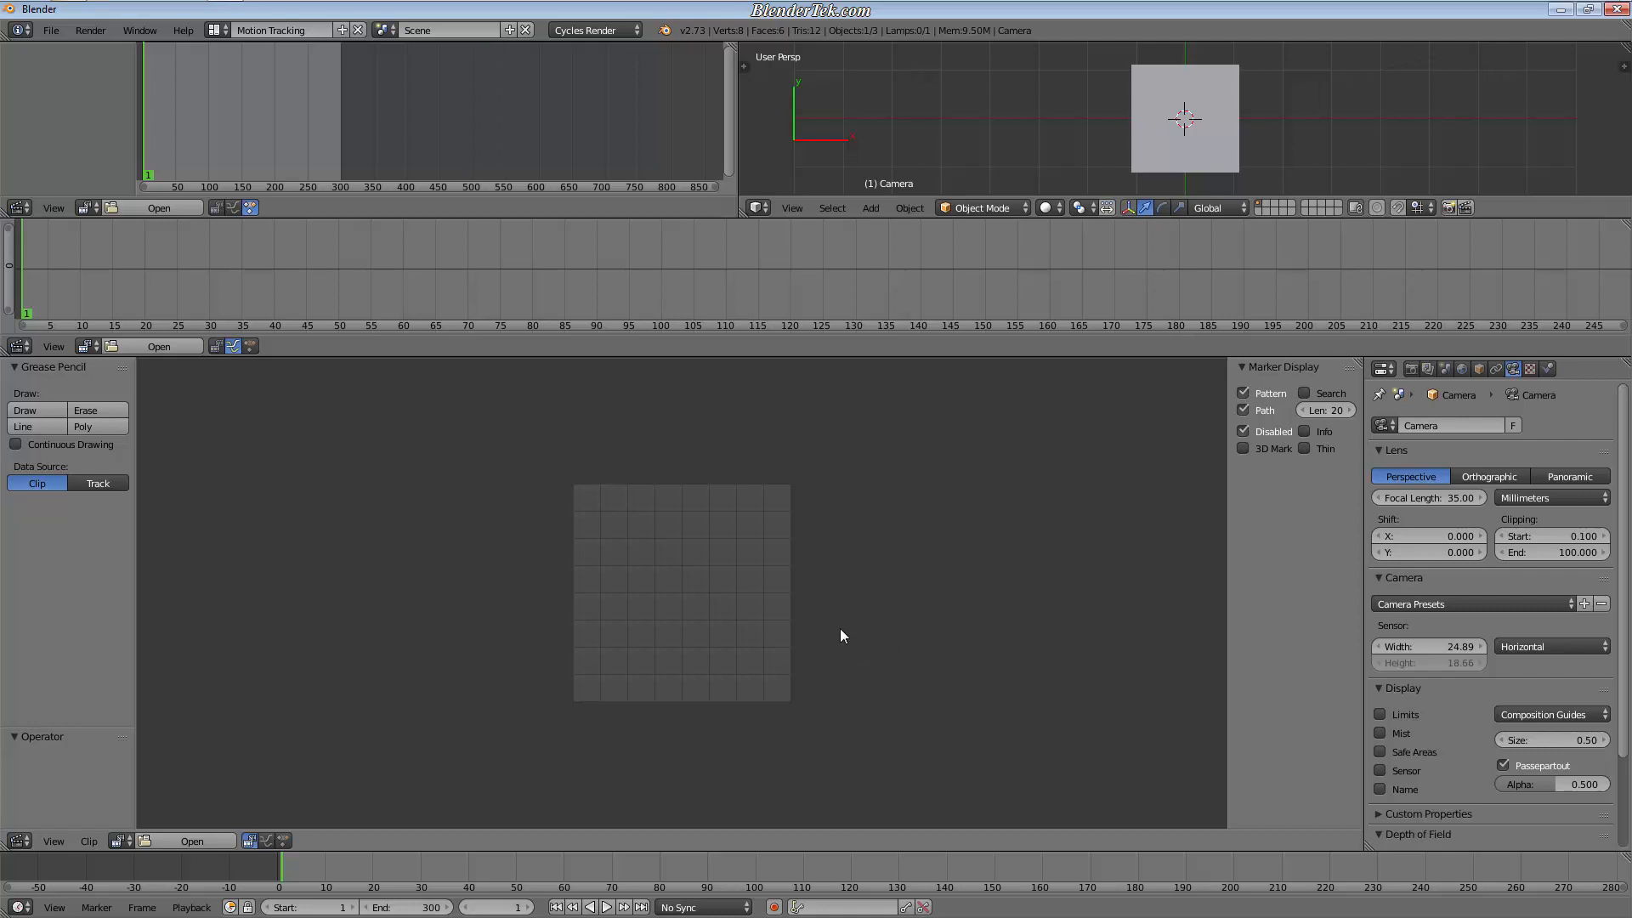
Step: Load all hcw_mmtest_wide PNG frames, 0000 to 0214, from the MM Test Wide folder under Downloads\hcw chroma footage as a clip
scroll(829, 597, up, 3)
middle_drag(819, 595, 913, 599)
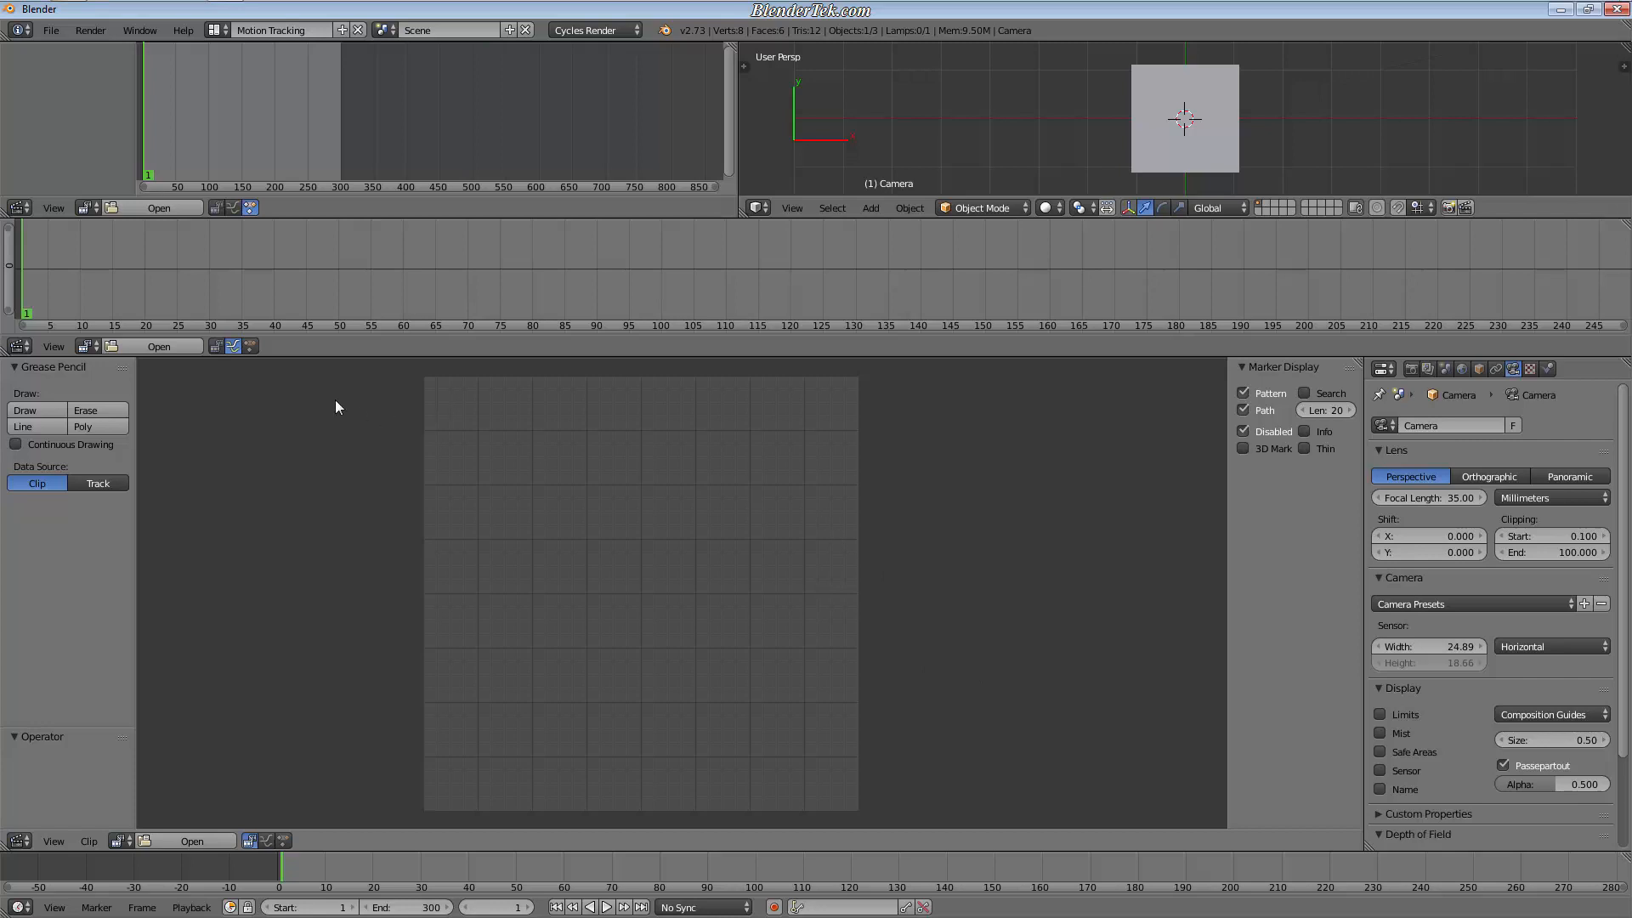
click(205, 842)
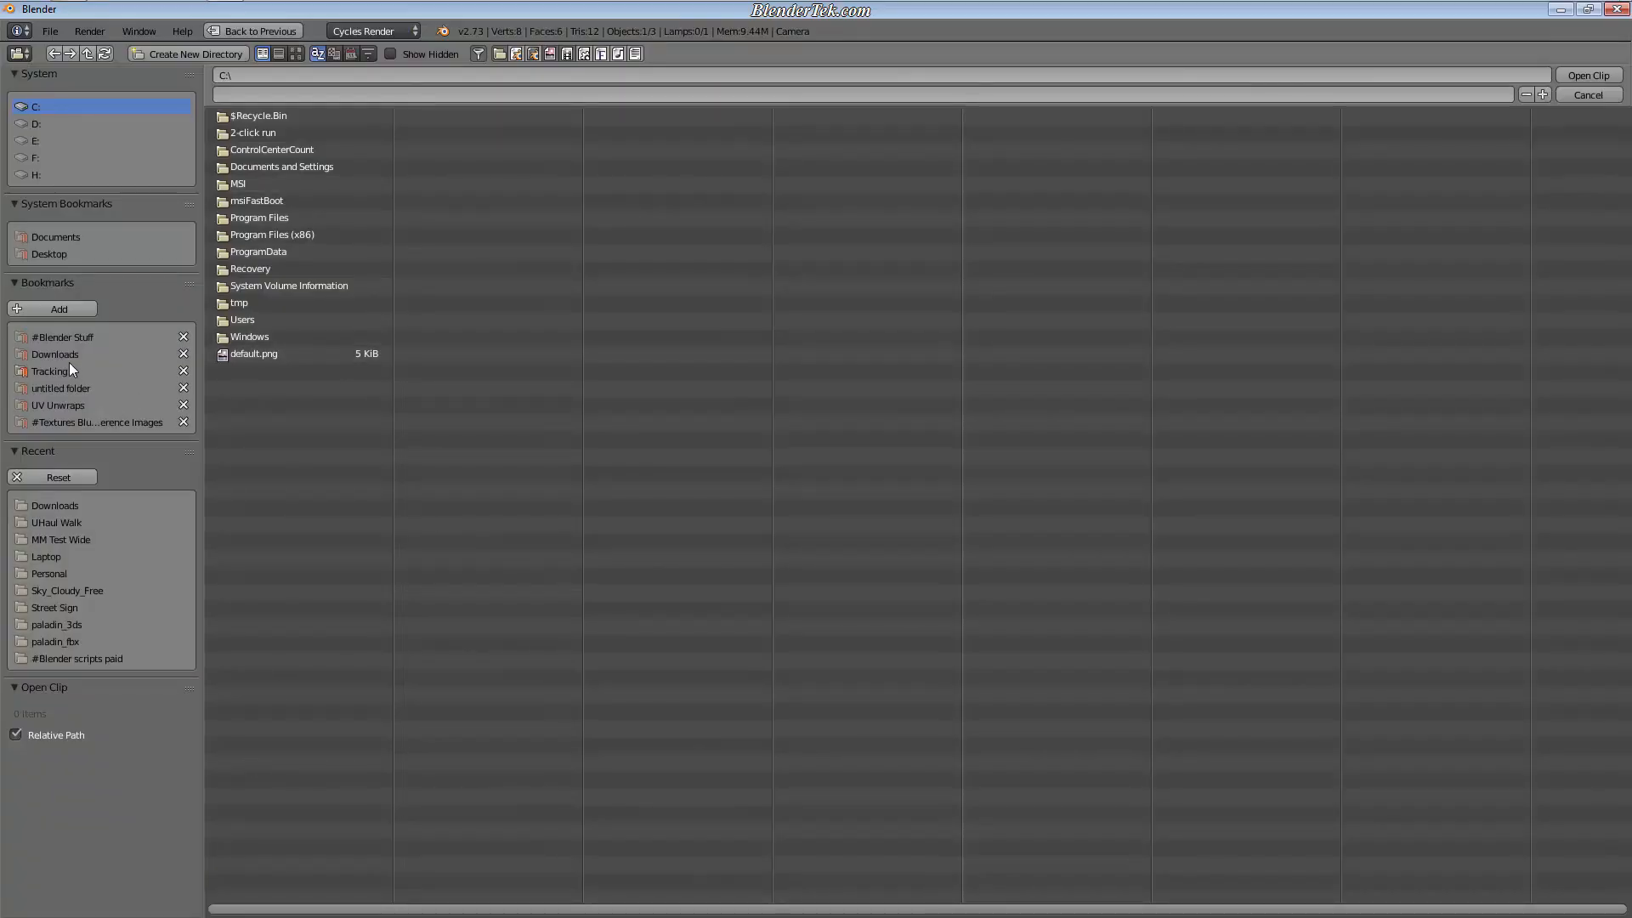
click(63, 356)
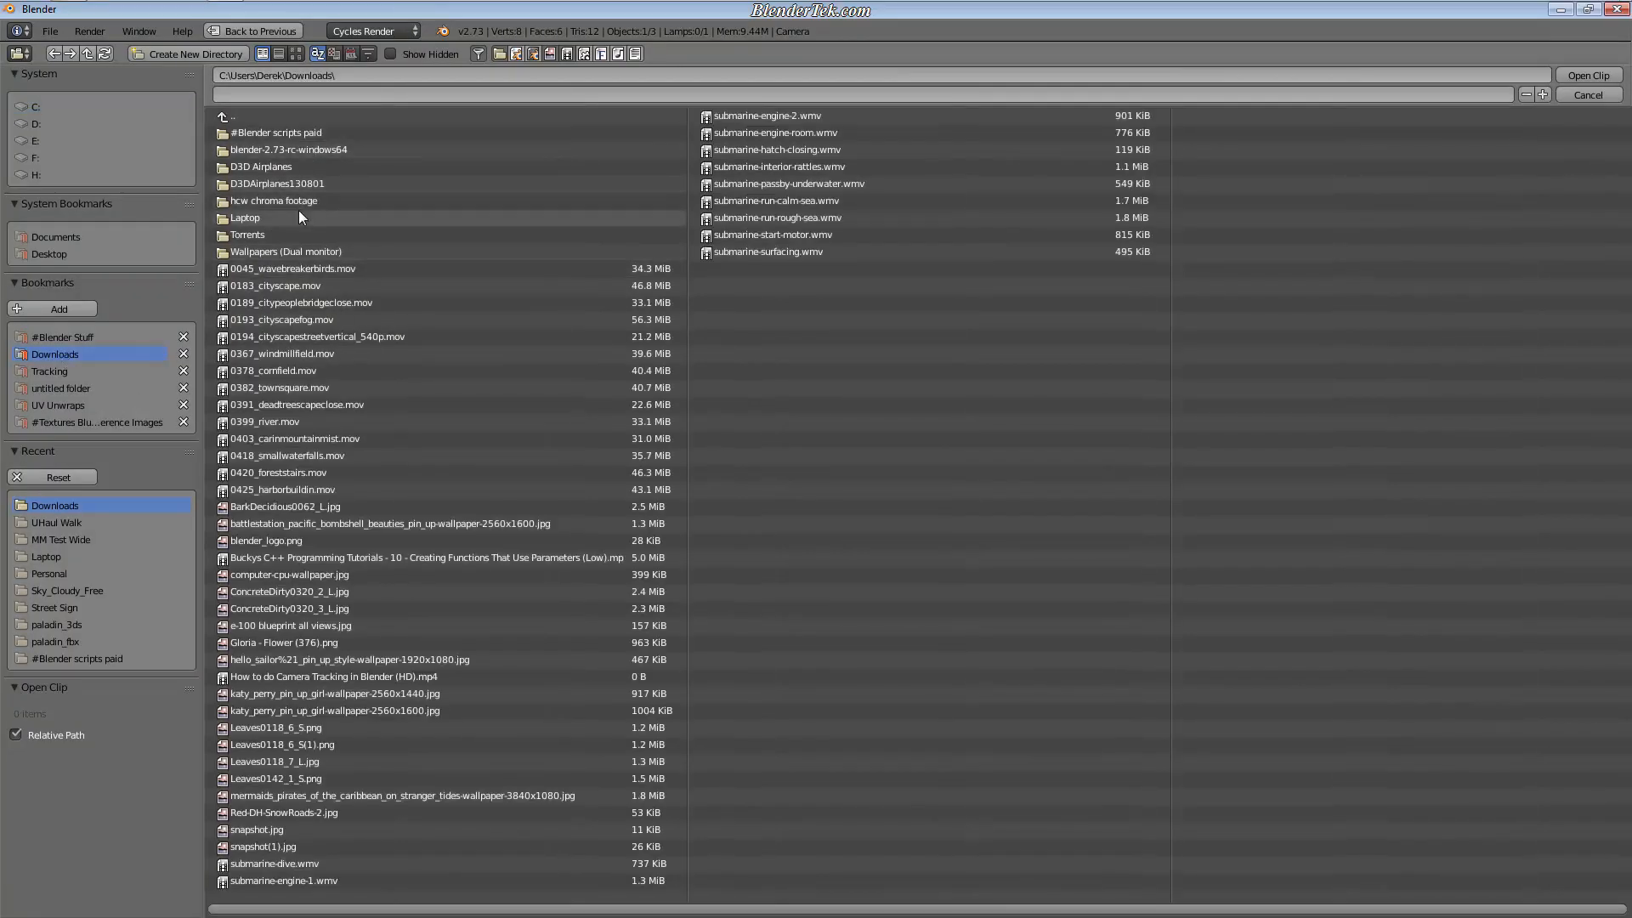
click(299, 204)
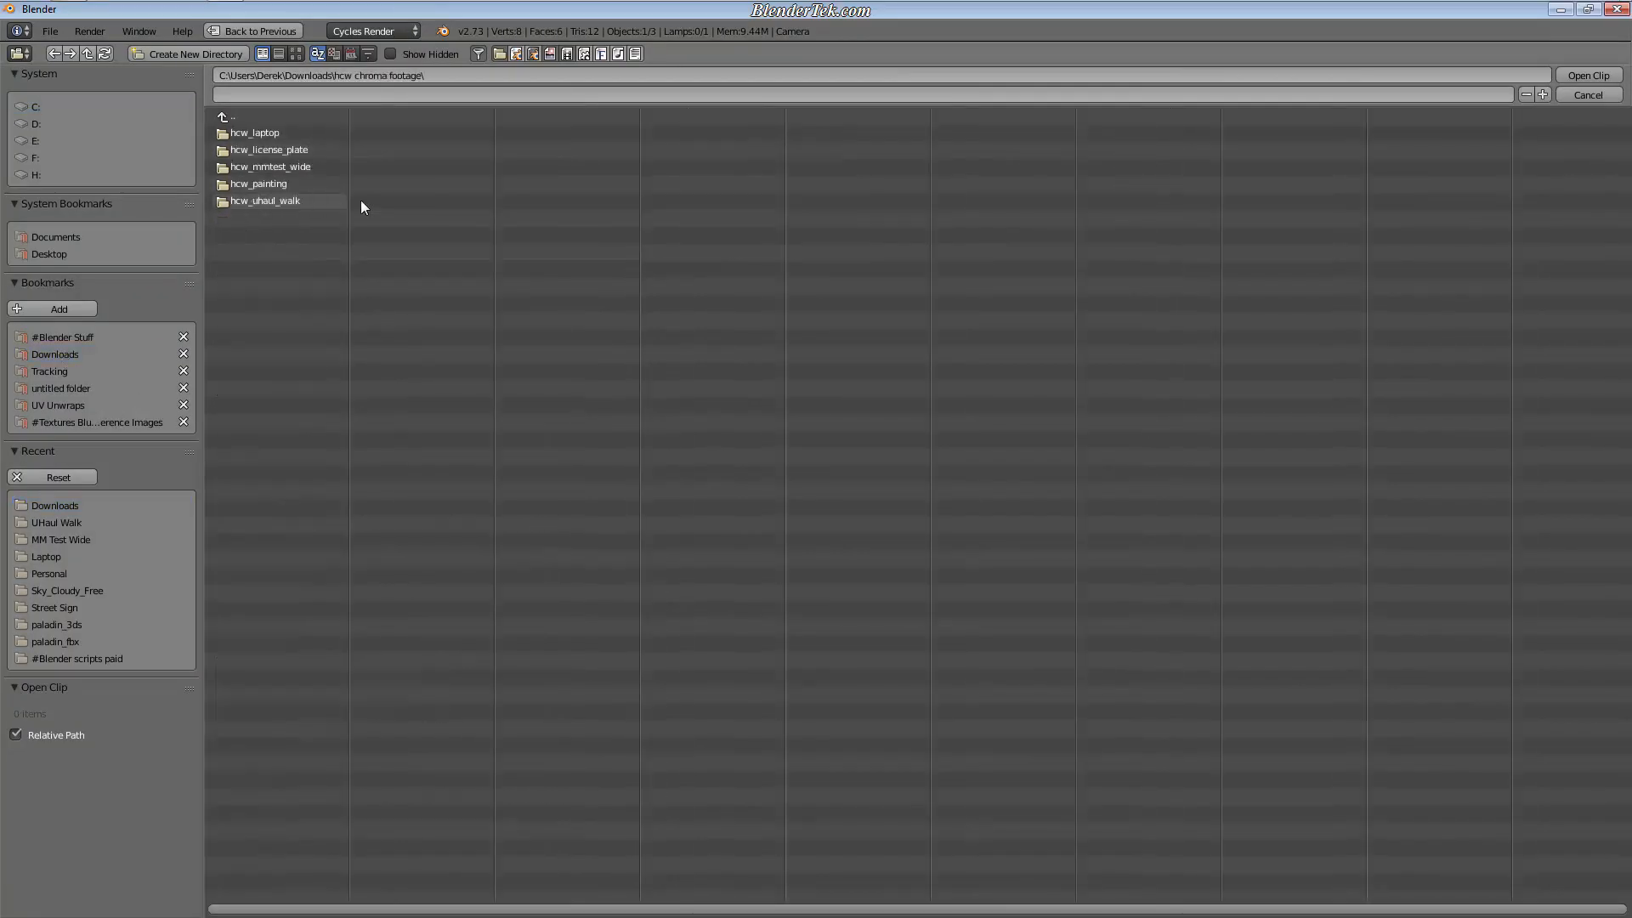
click(305, 167)
click(289, 132)
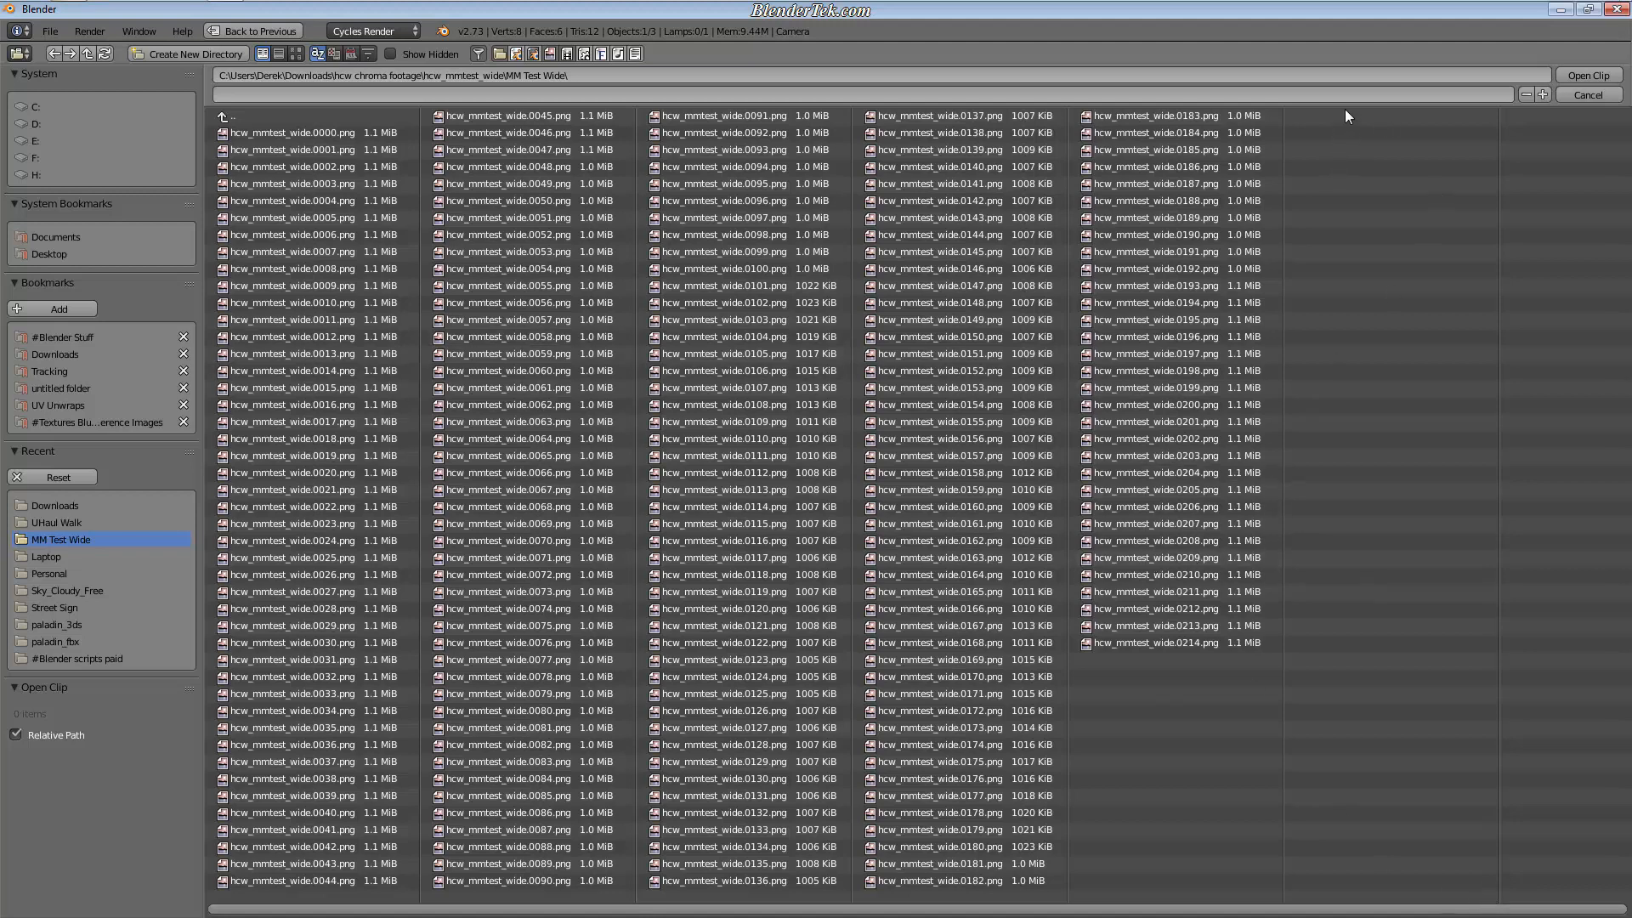
drag(1345, 111, 214, 903)
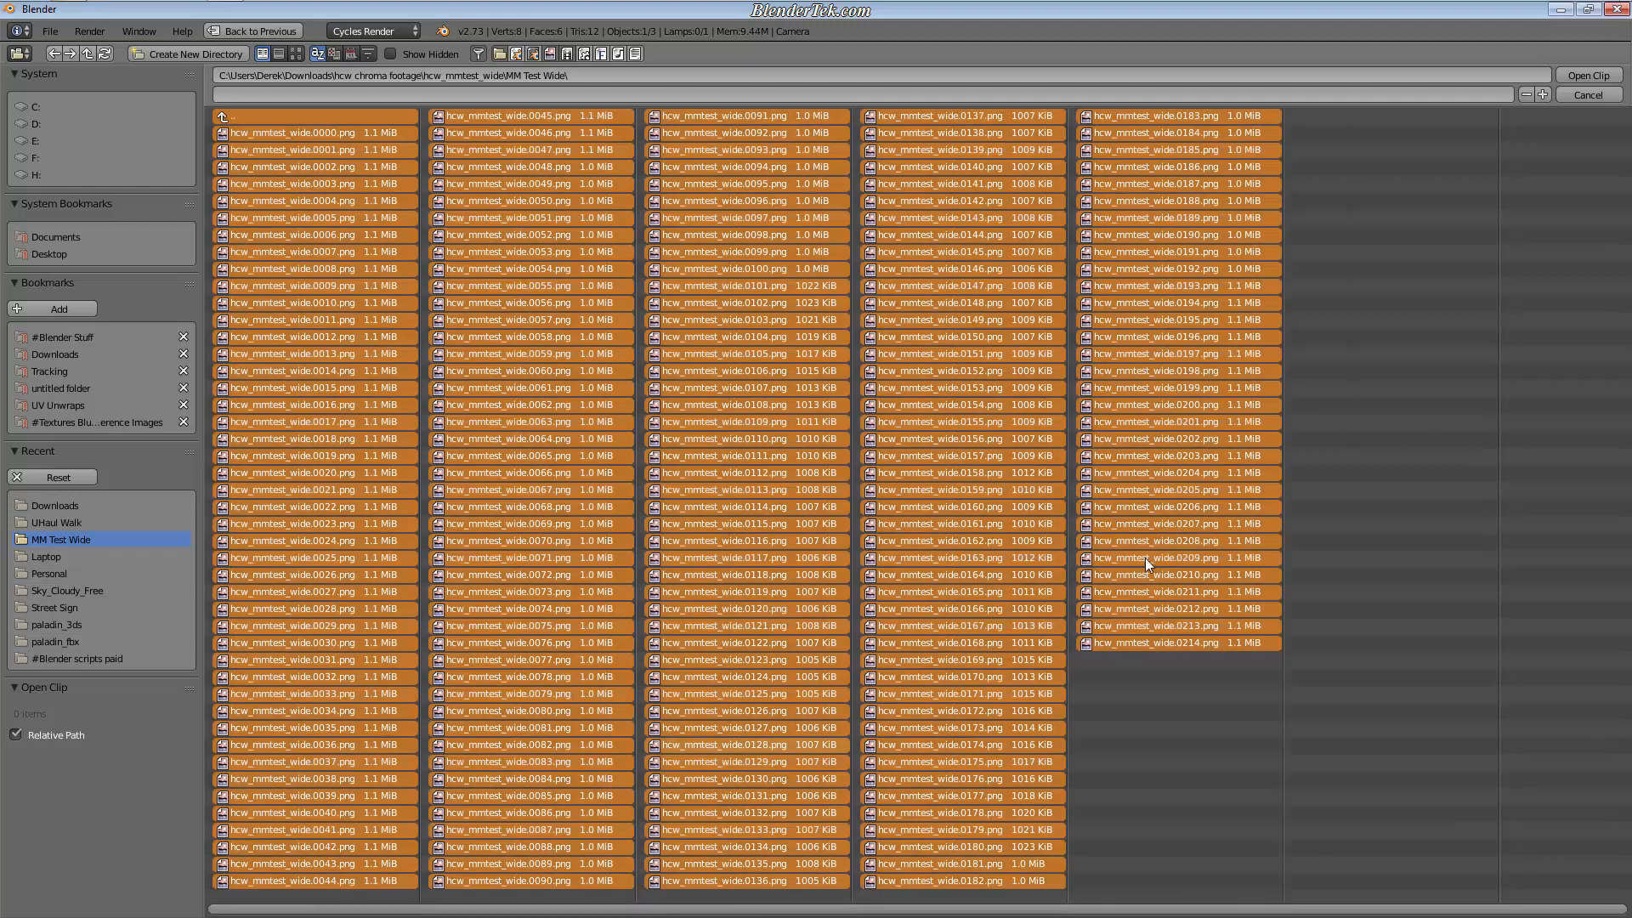
click(1585, 75)
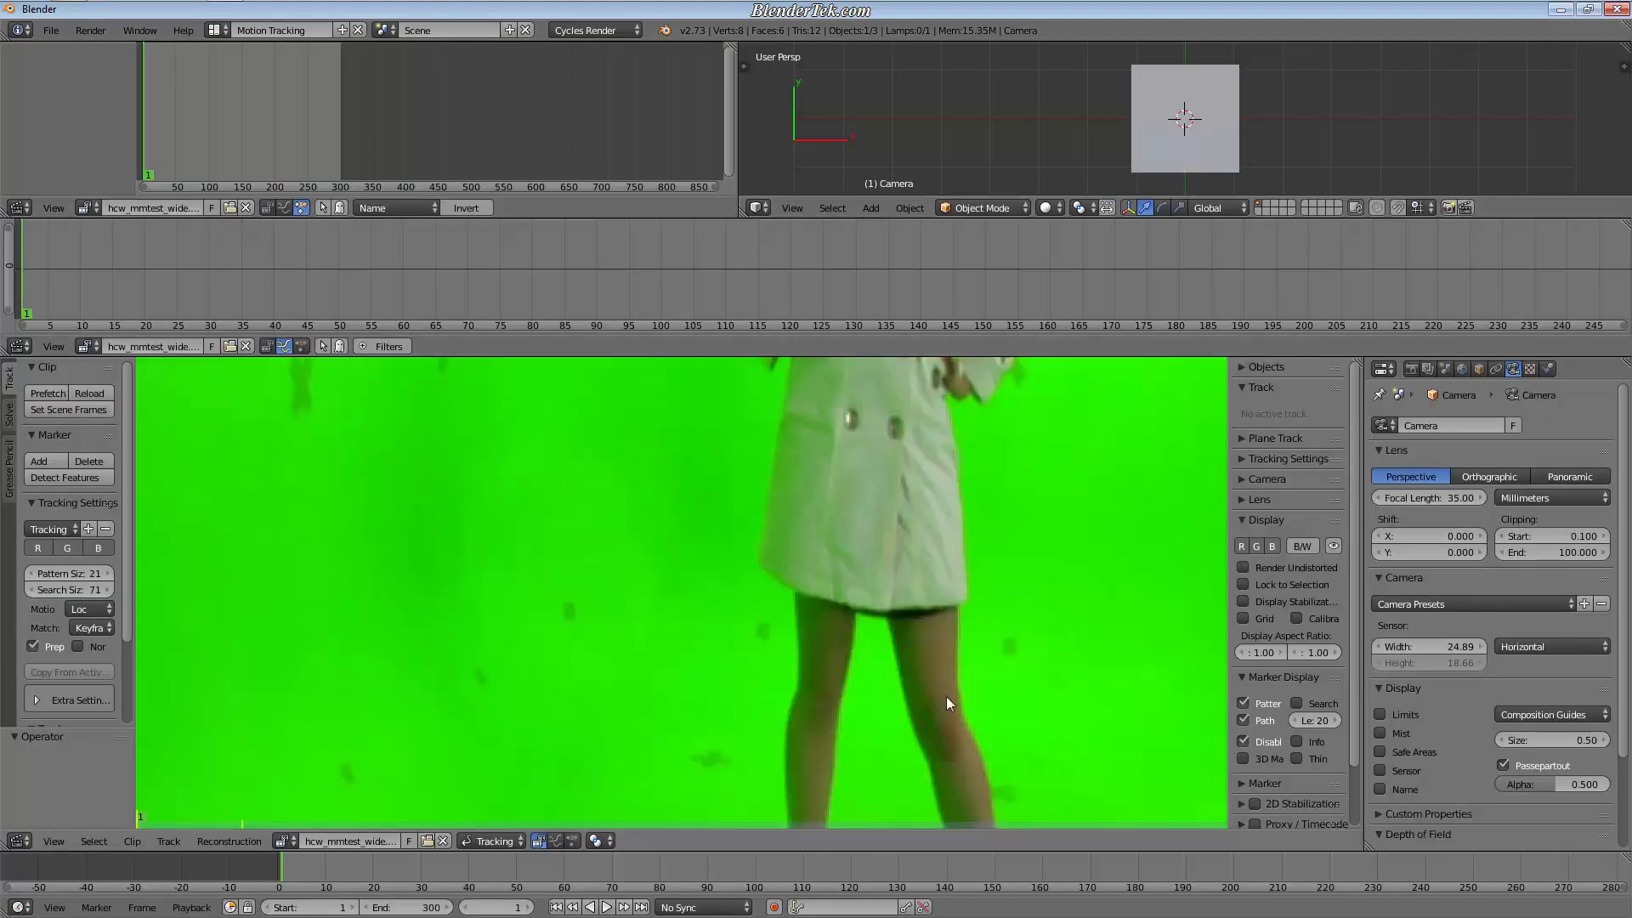
Step: Fit the loaded footage in the clip view and prefetch its frames into memory
scroll(682, 549, down, 5)
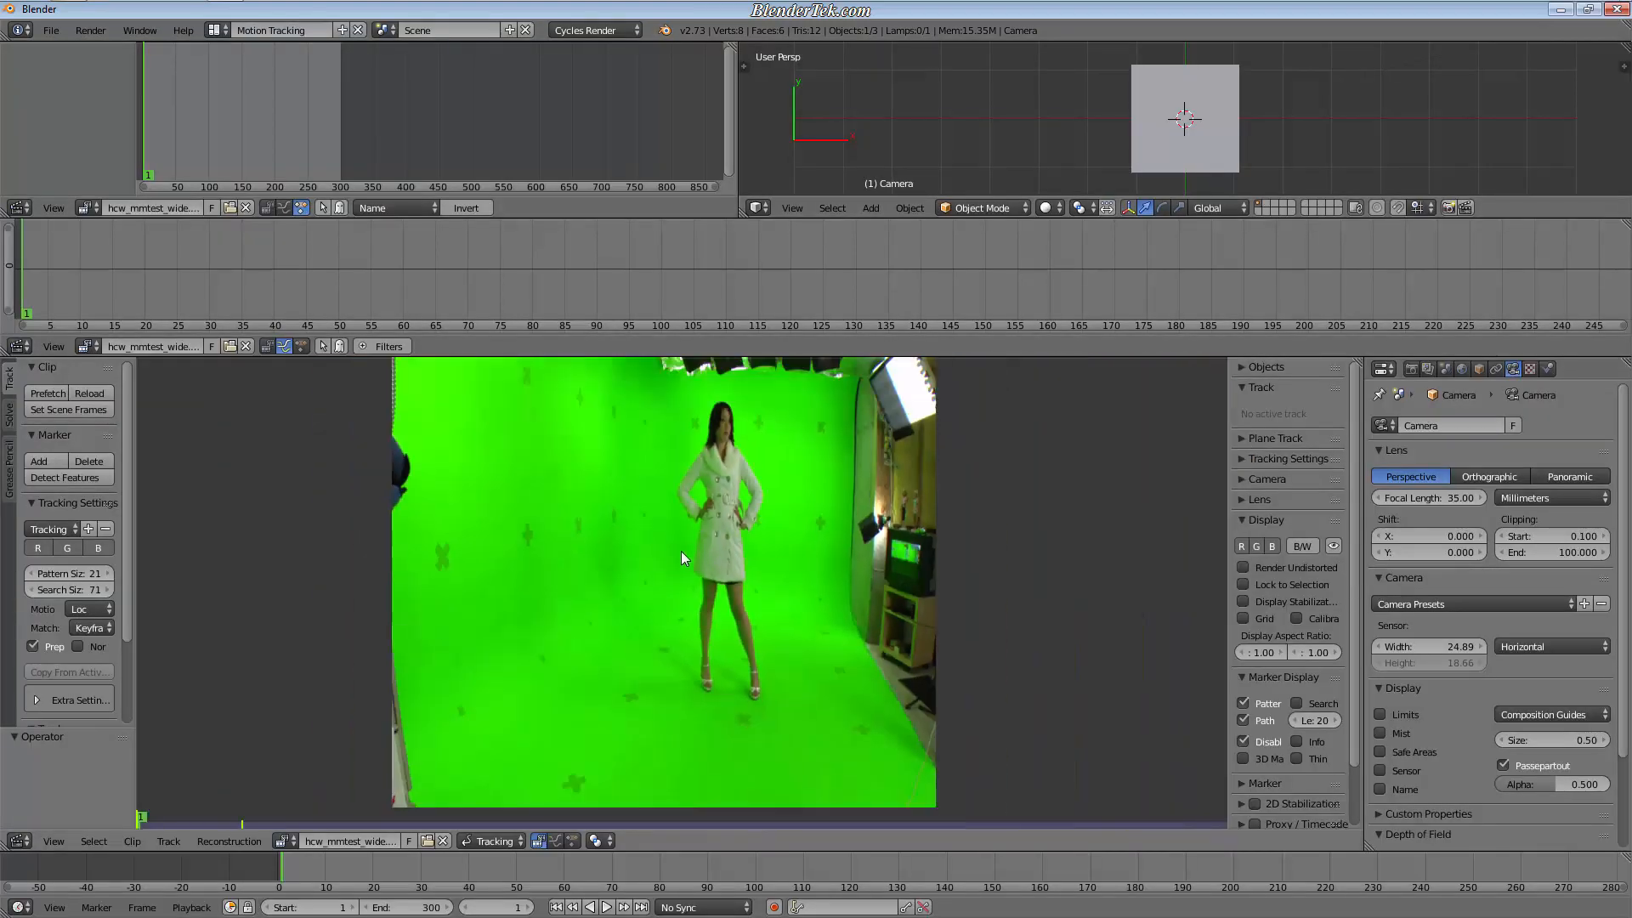
middle_drag(690, 528, 736, 578)
scroll(731, 549, up, 1)
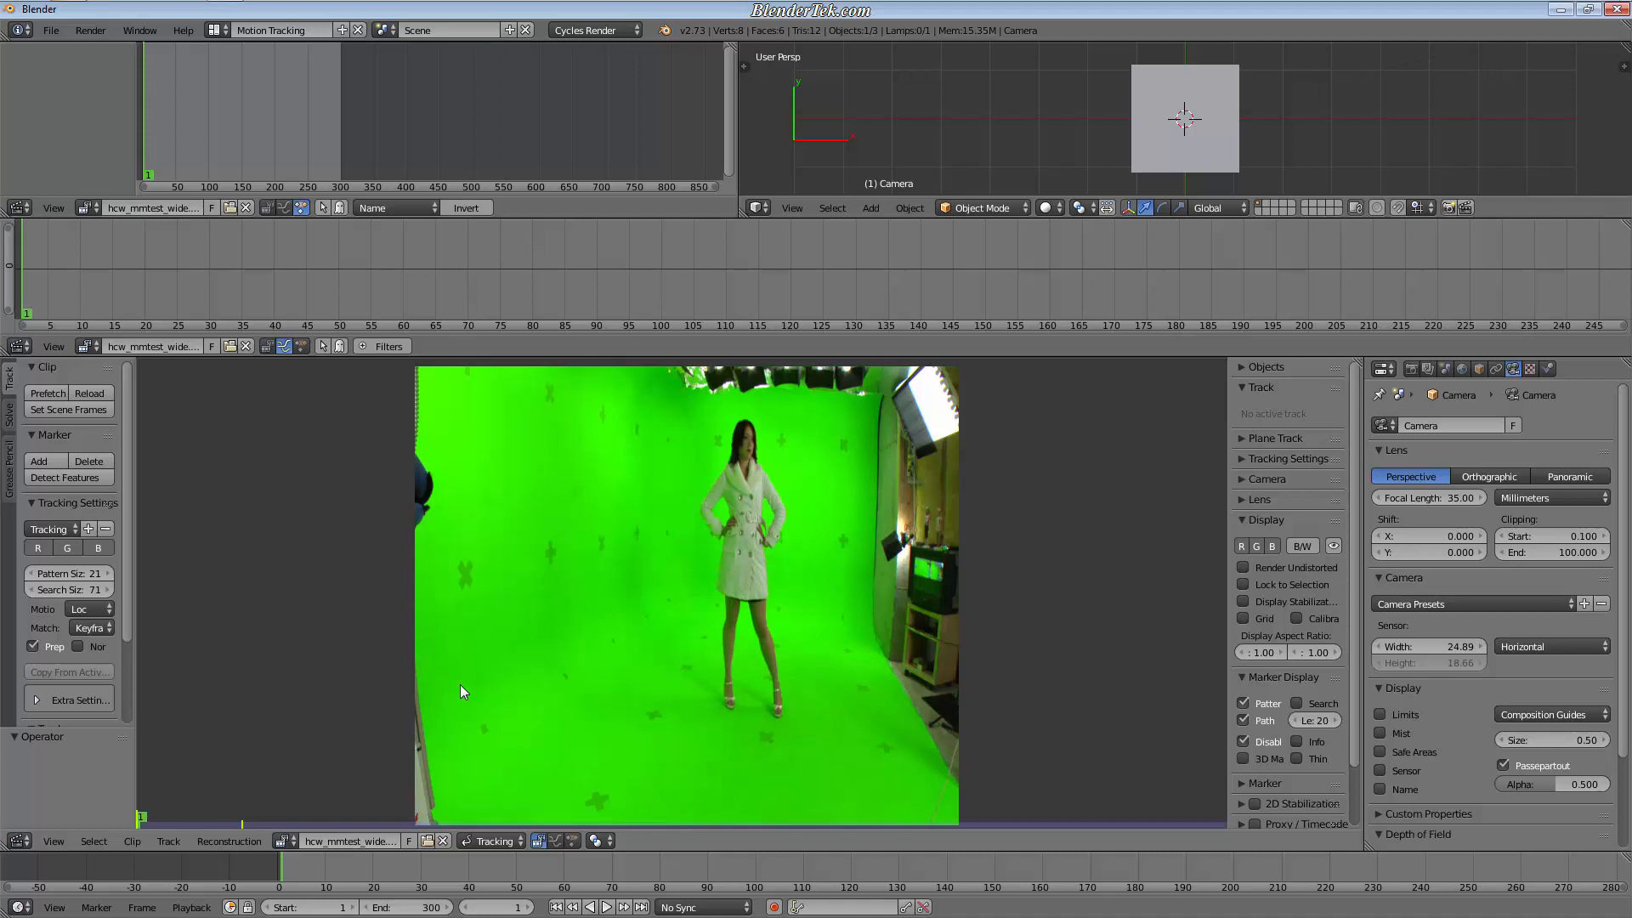
click(133, 842)
key(p)
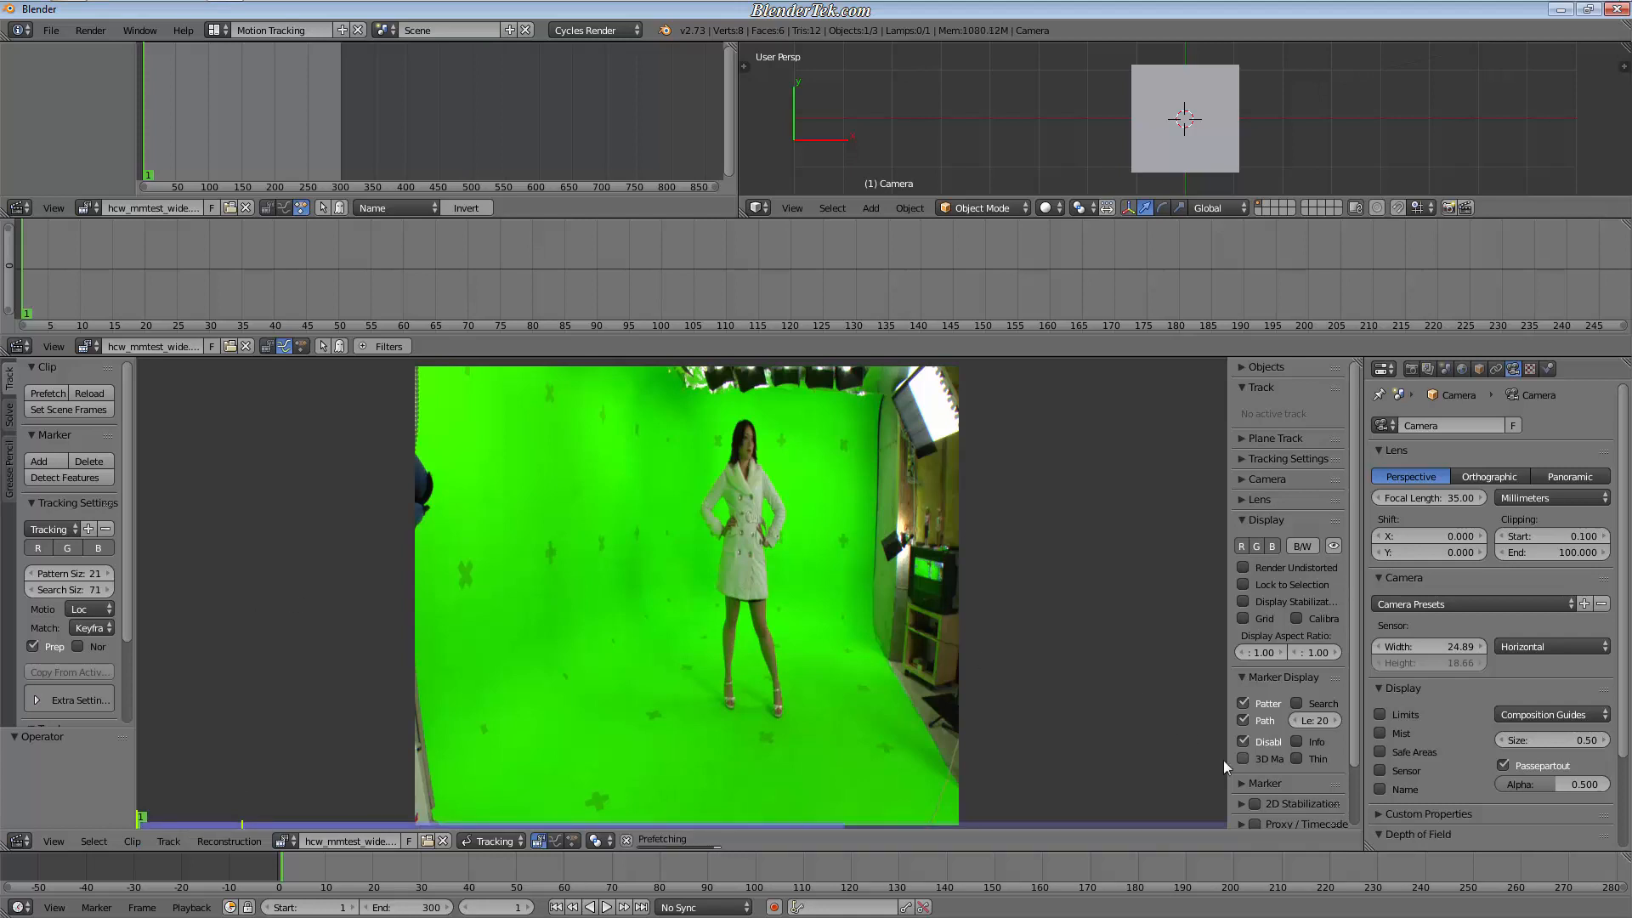
Step: Expand the clip's footage information and scrub the timeline back to frame 0
scroll(1222, 760, down, 5)
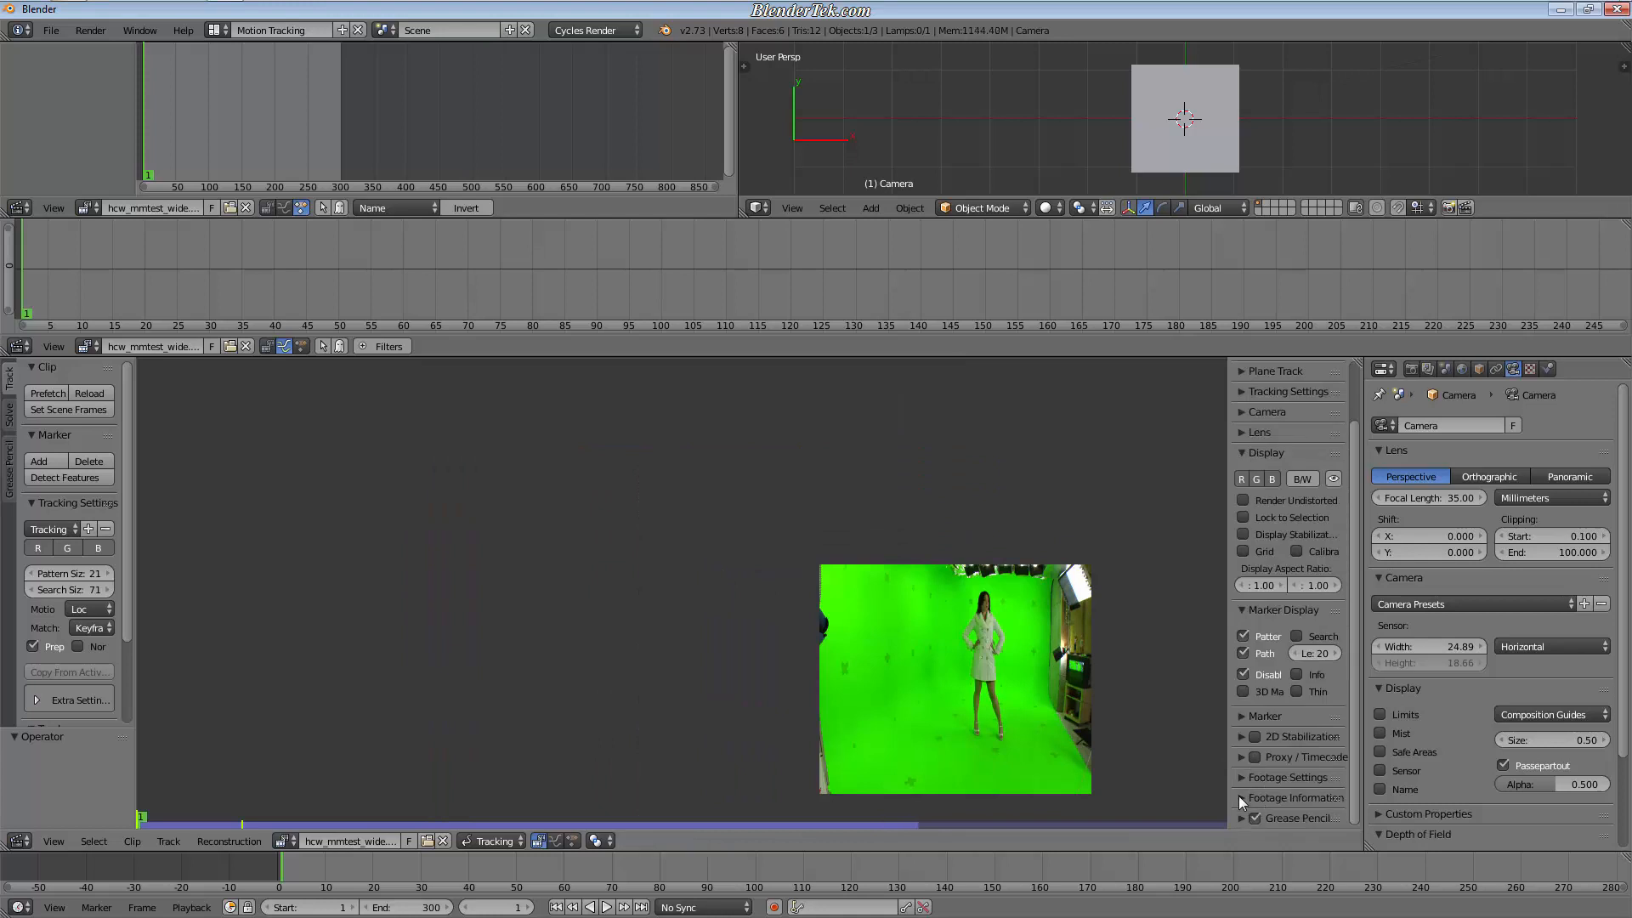
click(1241, 799)
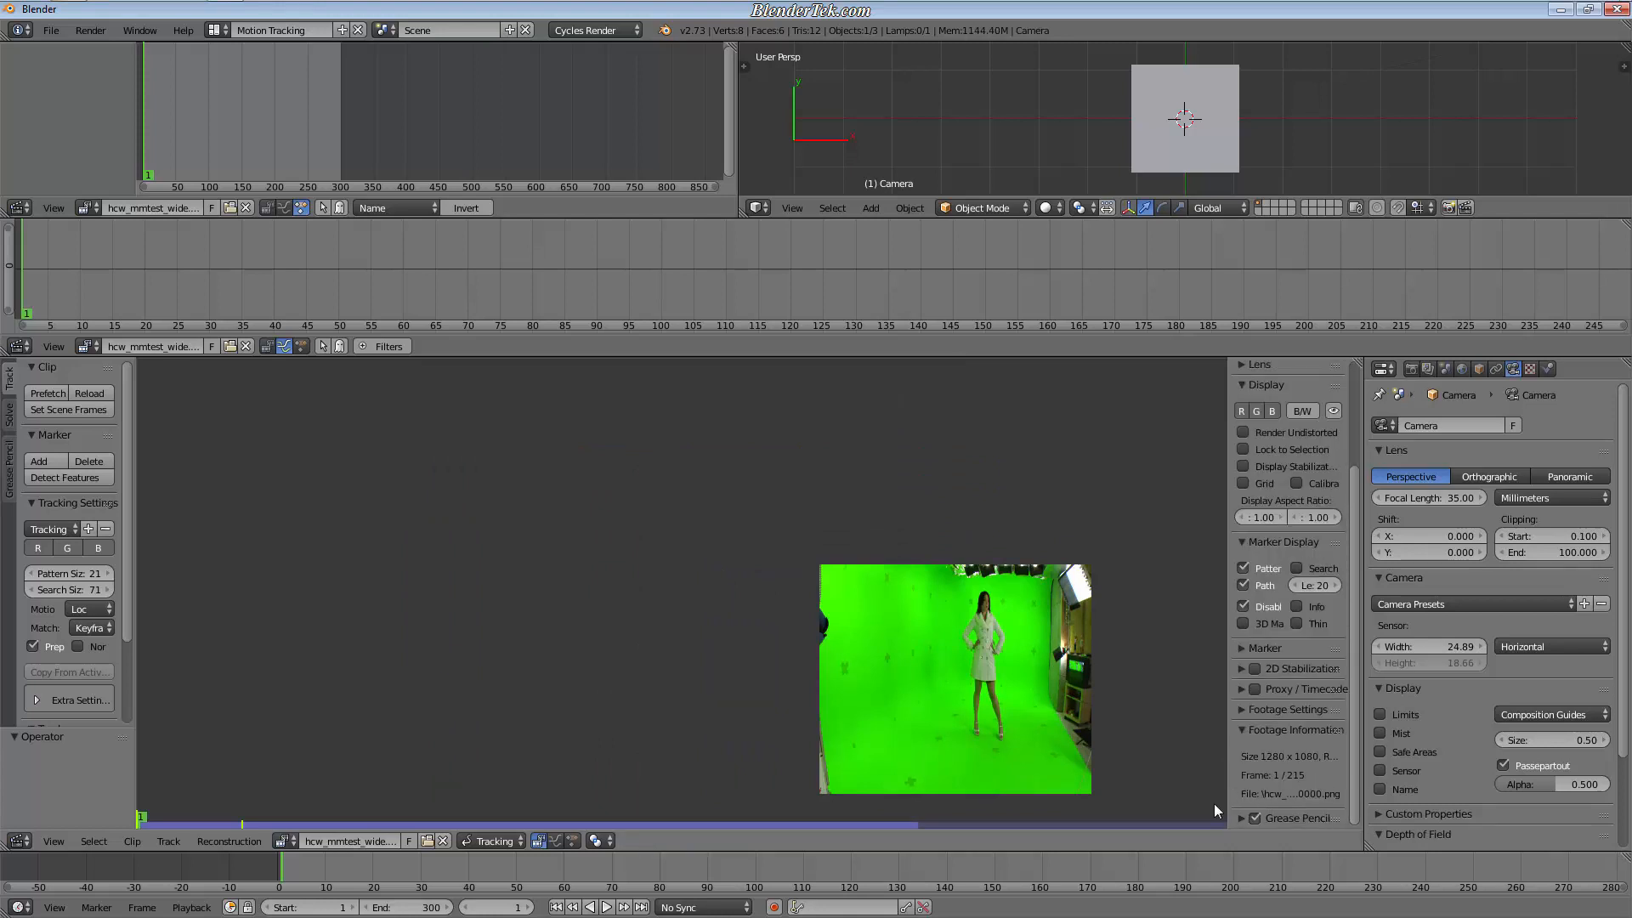
scroll(1136, 721, up, 2)
scroll(1136, 721, down, 1)
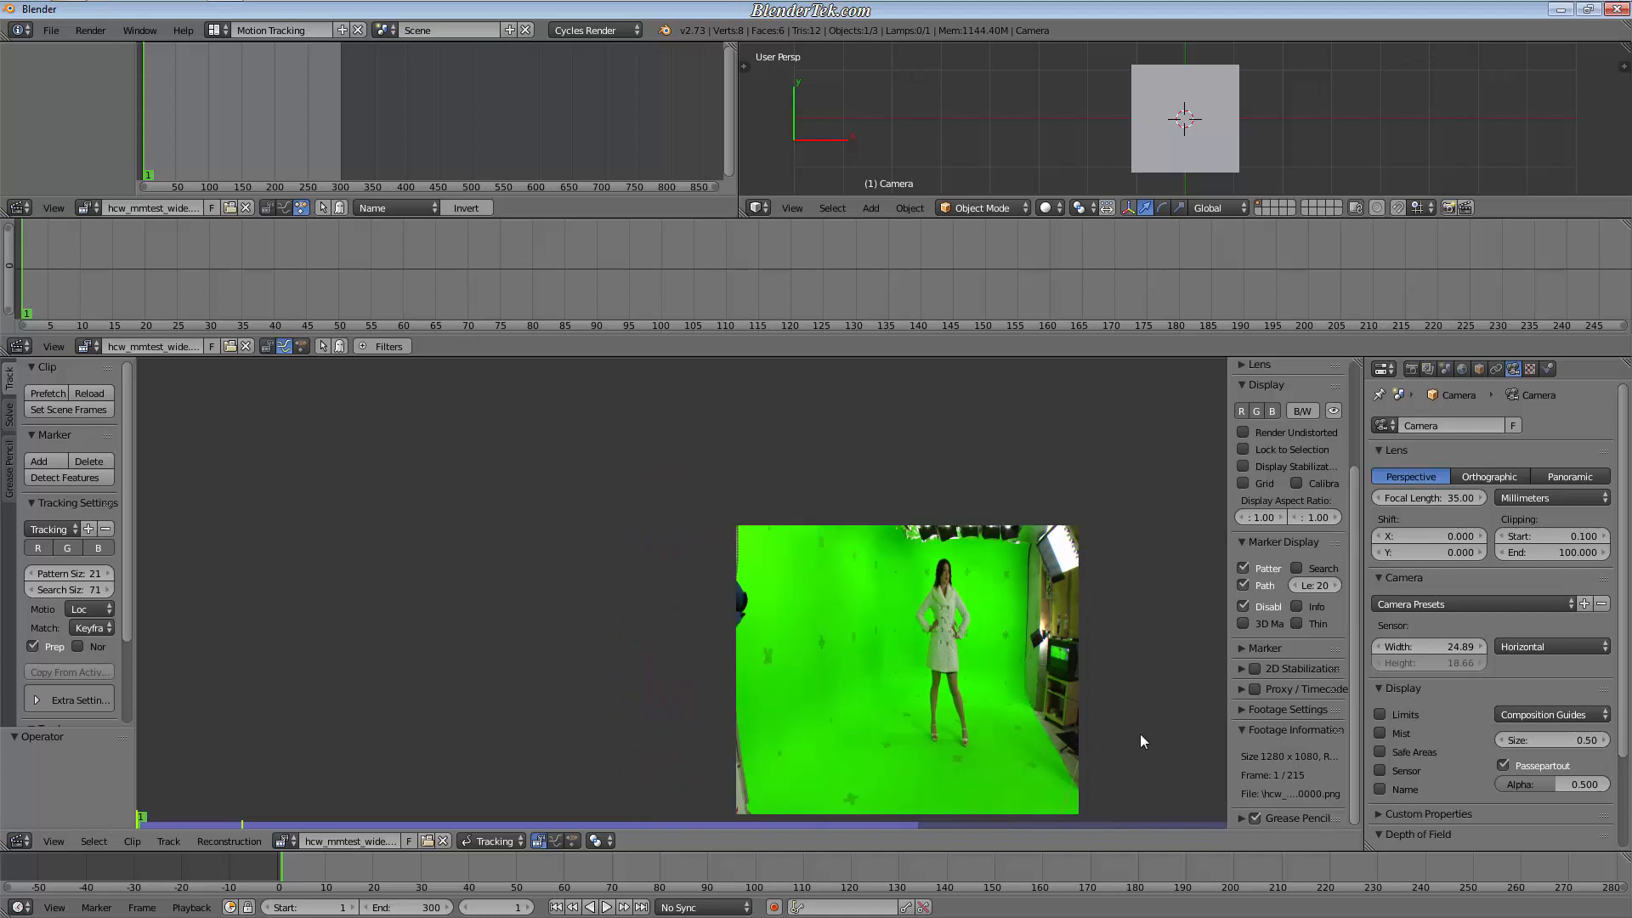
drag(911, 857, 15, 862)
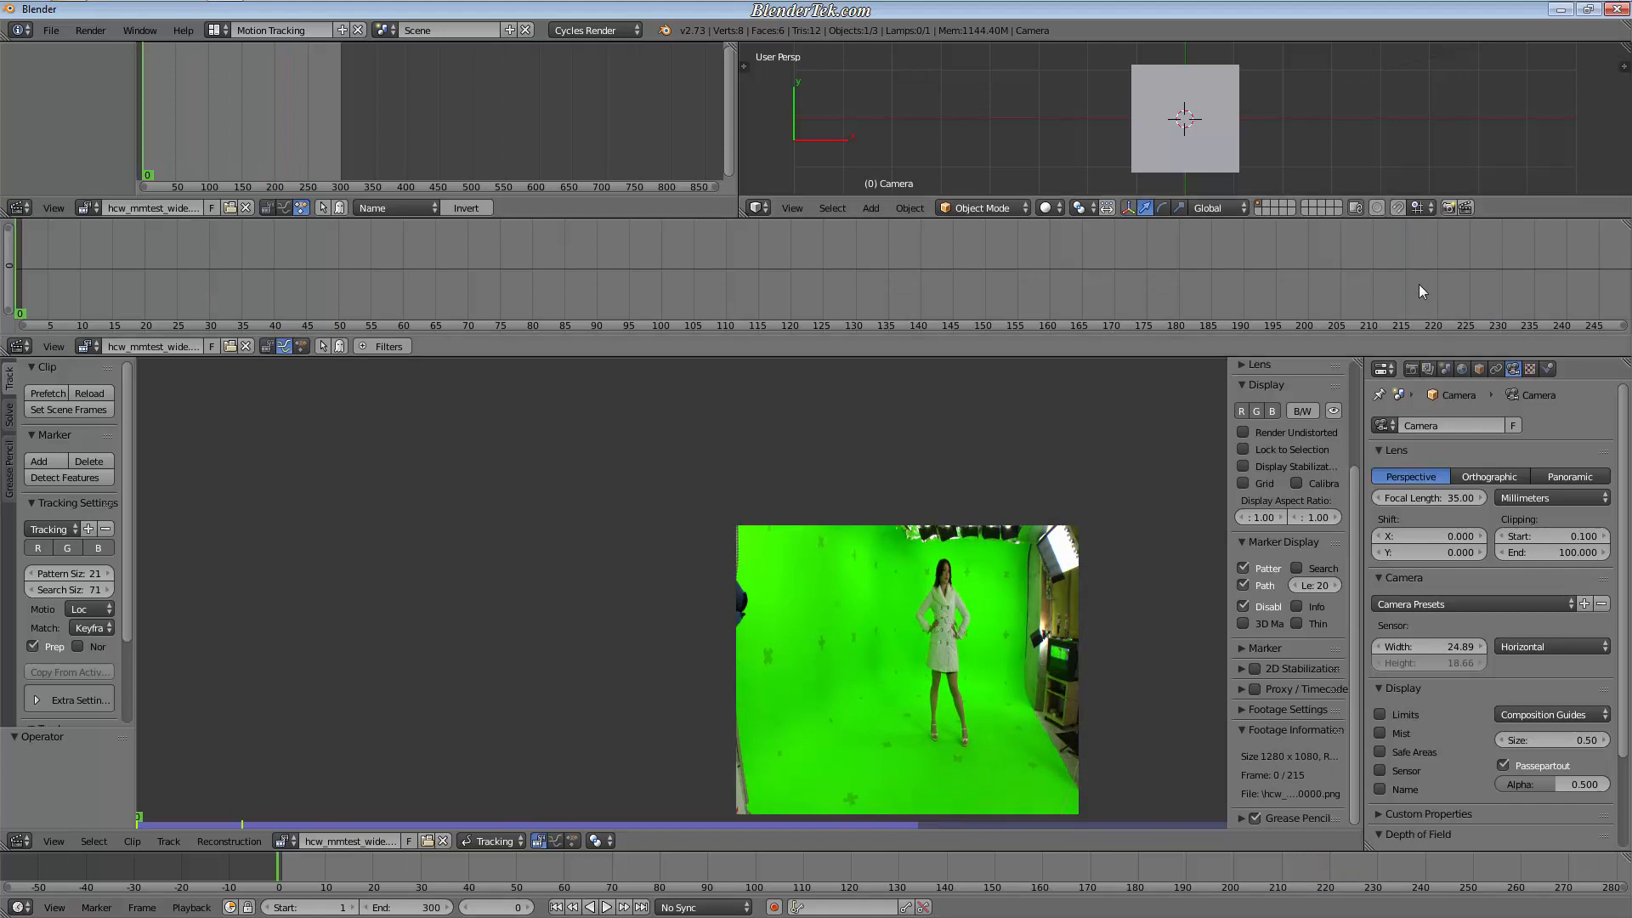
Step: Check the Sequencer / Clip Editor memory cache limit in the user preferences, and close the preferences
click(51, 30)
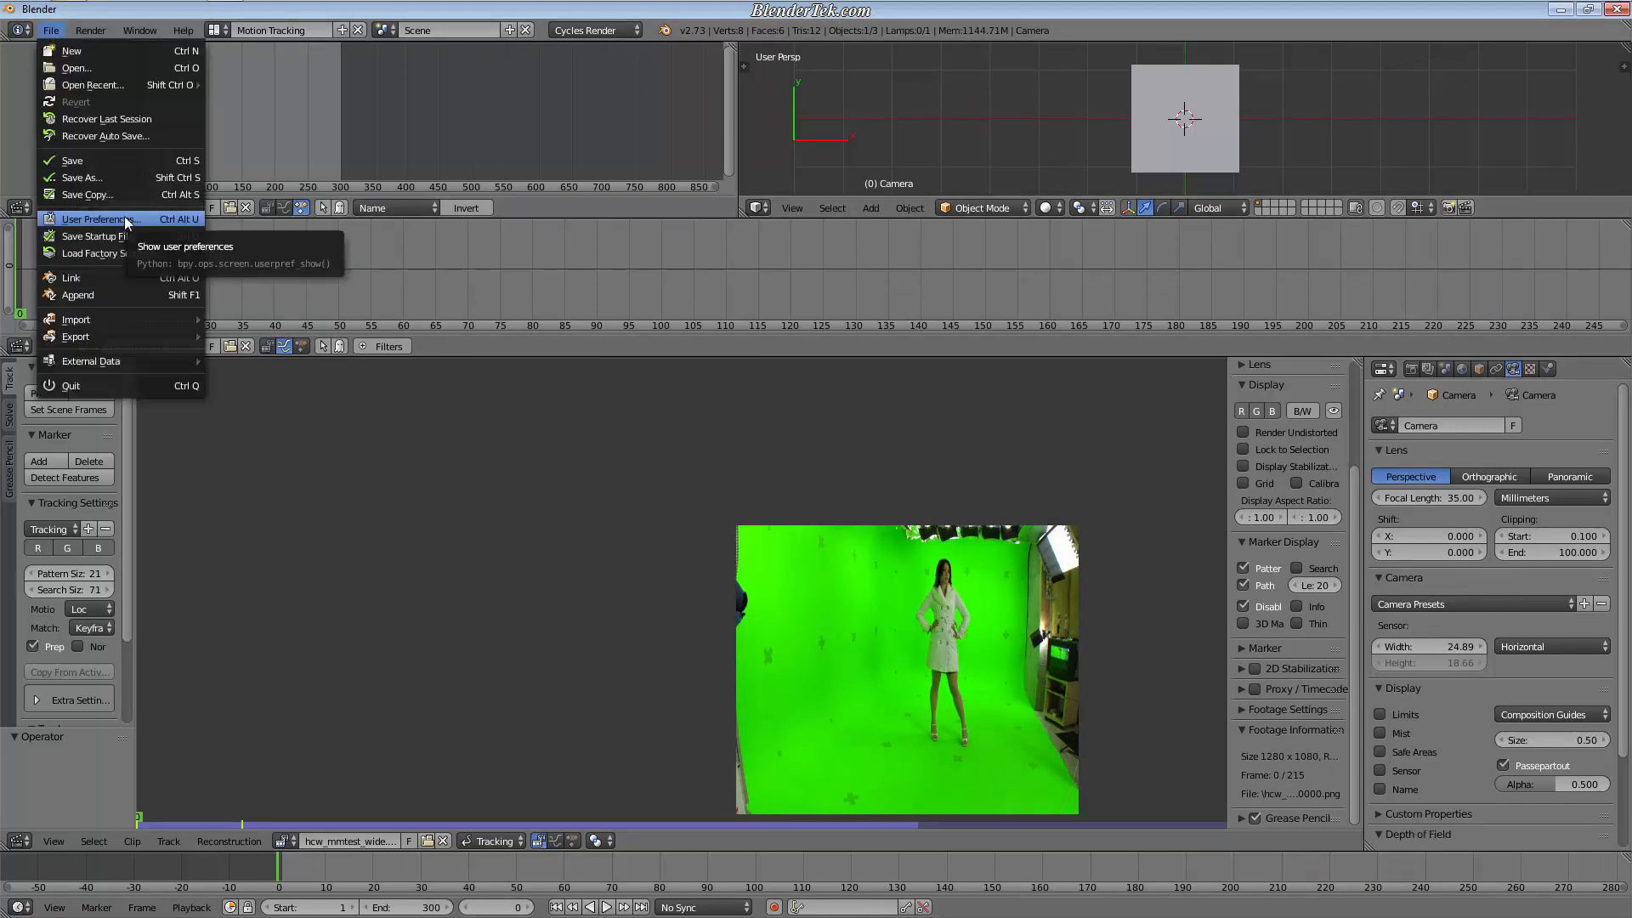
click(126, 222)
scroll(426, 346, down, 5)
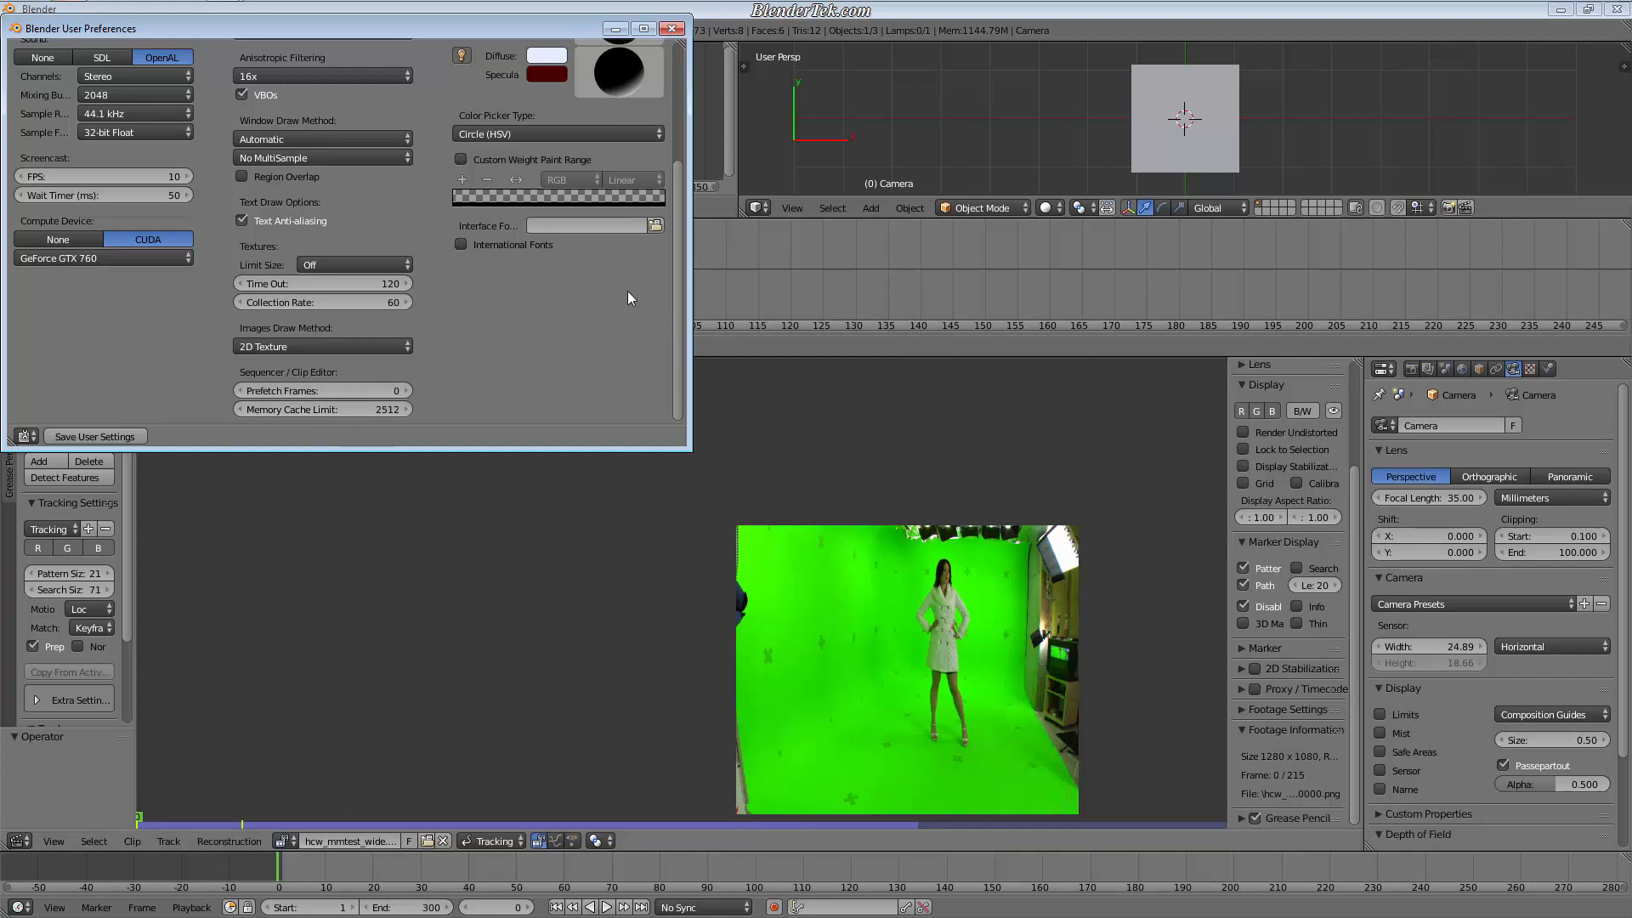
click(673, 30)
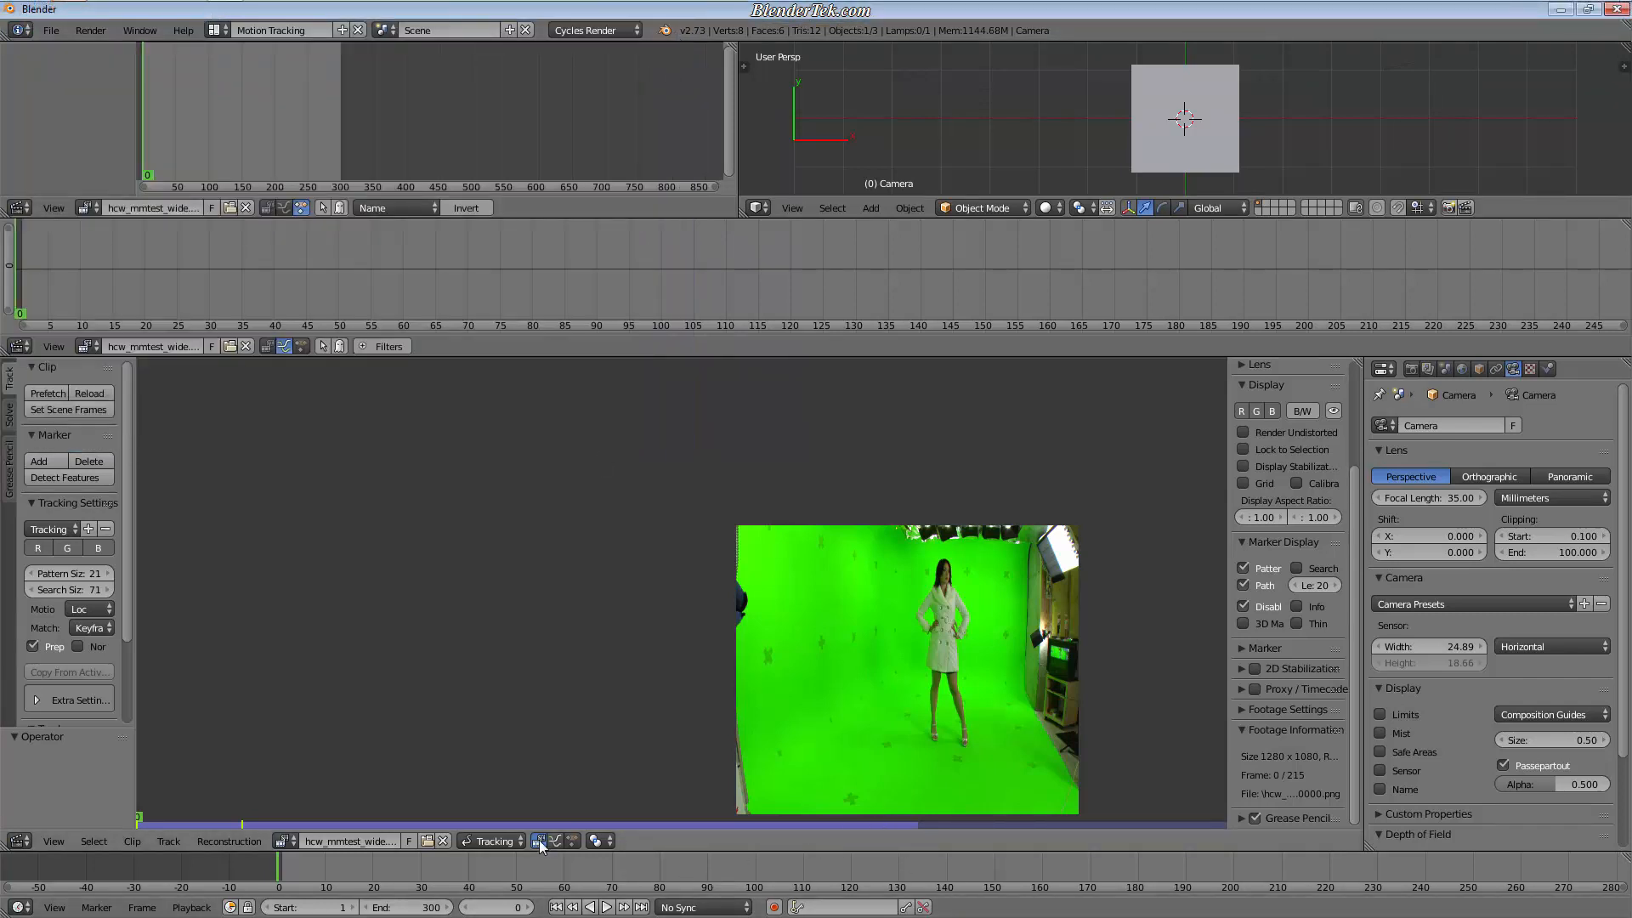
Step: Scrub through the clip, return to frame 1, and center the footage in the clip view
click(285, 876)
drag(285, 876, 947, 873)
drag(1114, 875, 286, 892)
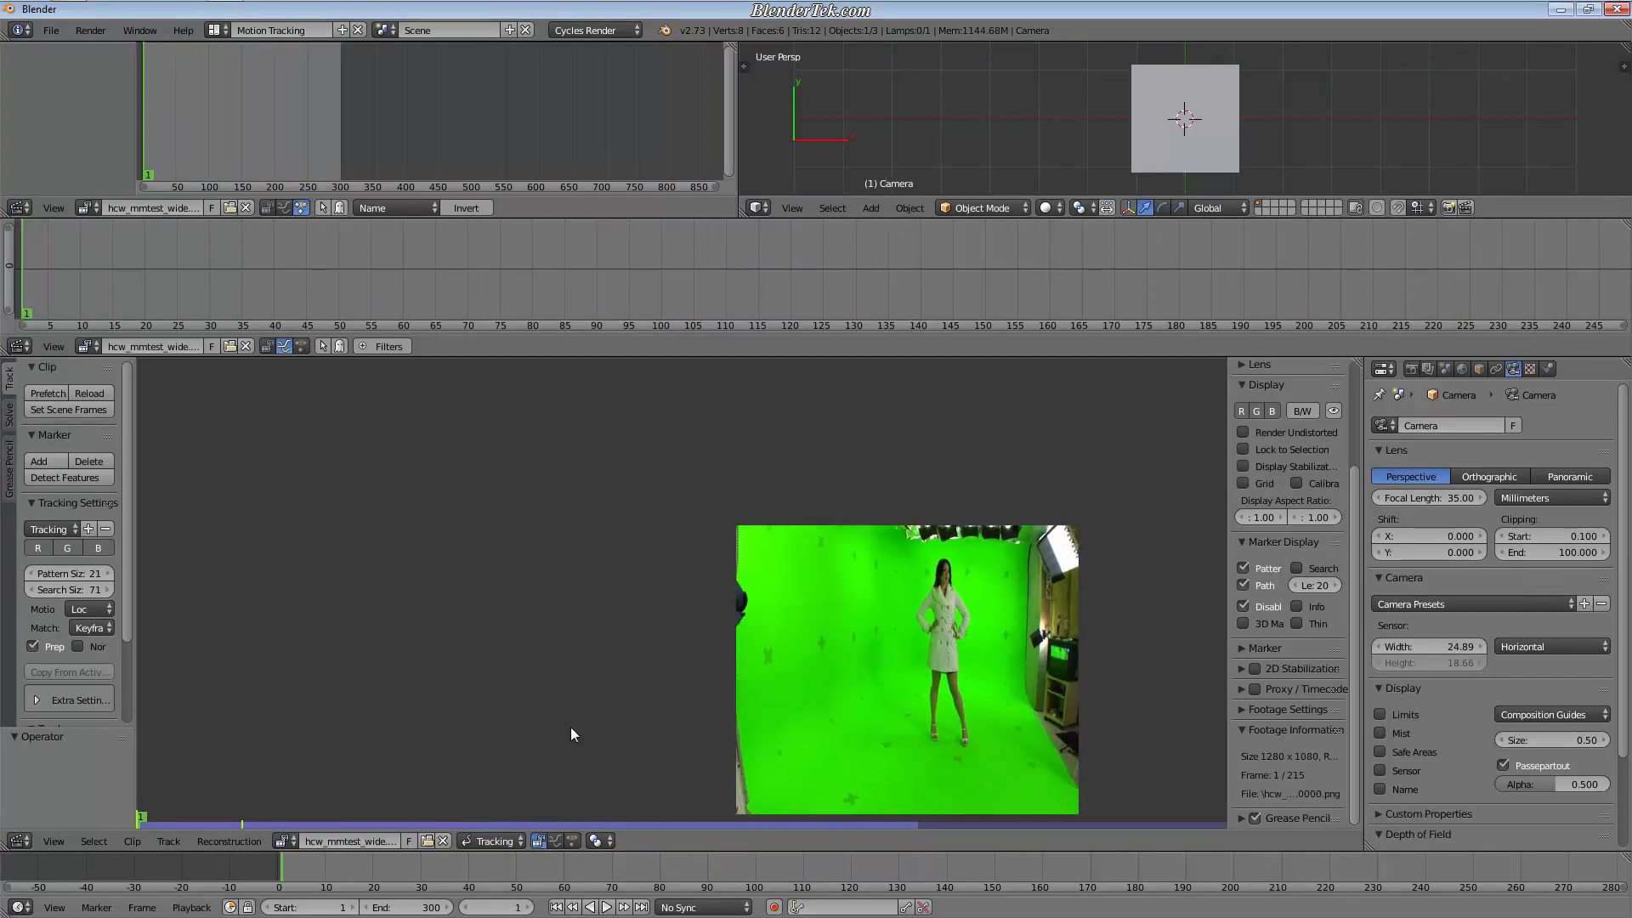
scroll(1051, 631, down, 1)
middle_drag(1048, 693, 729, 658)
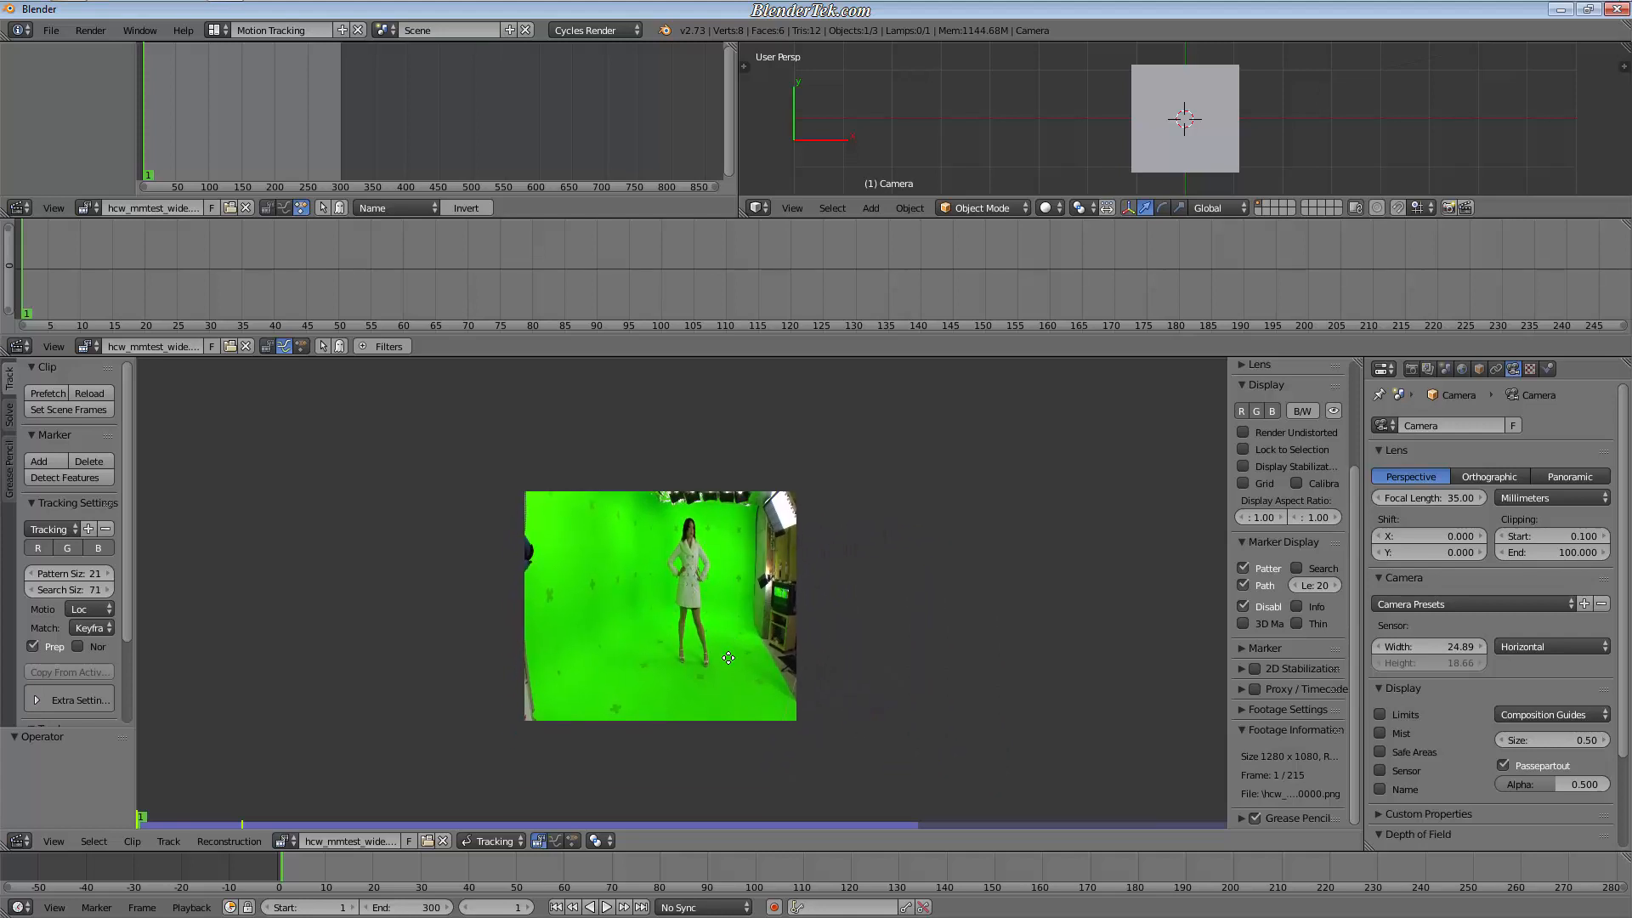
scroll(680, 642, up, 2)
middle_drag(716, 538, 759, 591)
scroll(757, 593, down, 2)
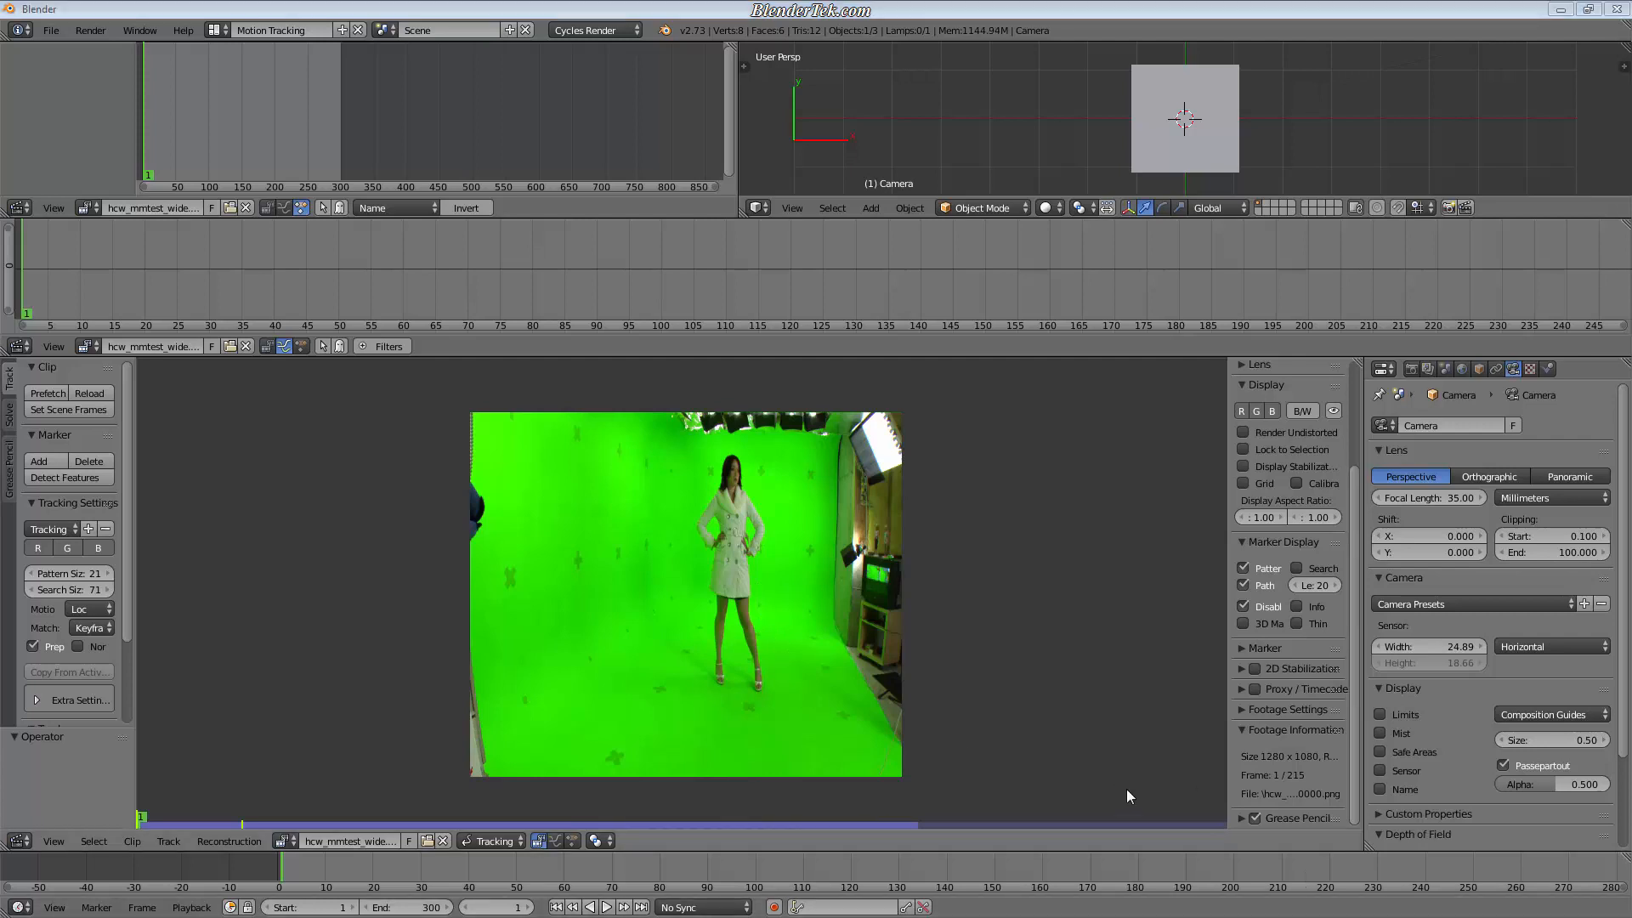
Step: Show the scene's render settings beside a widened clip sidebar with the tracking camera settings expanded
click(1412, 369)
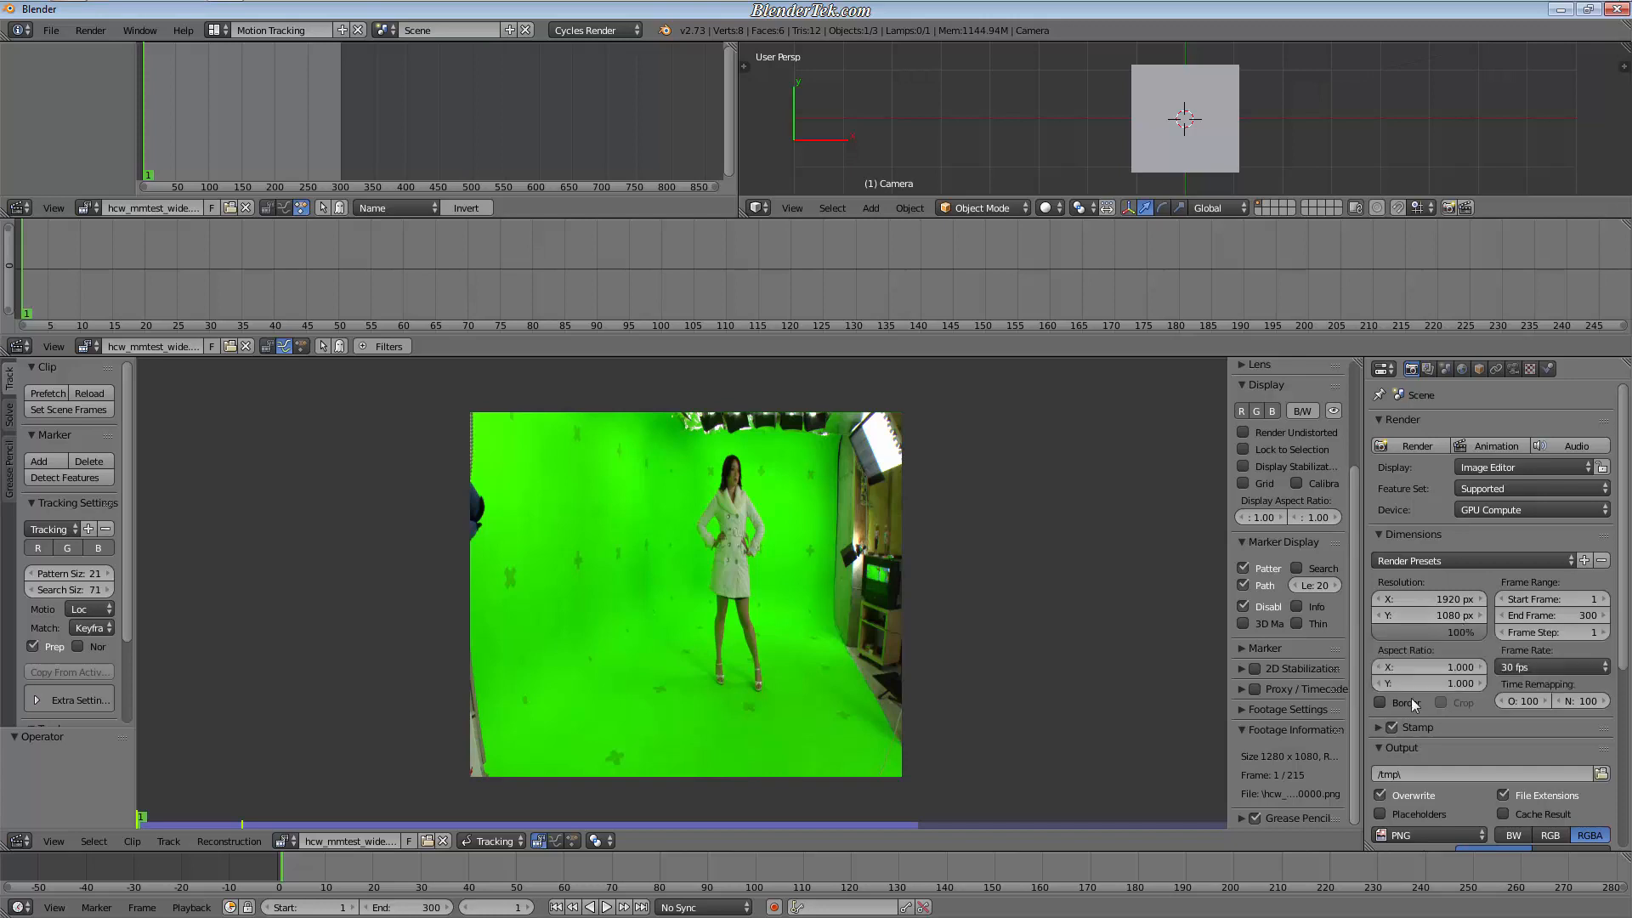
drag(1227, 744, 1150, 749)
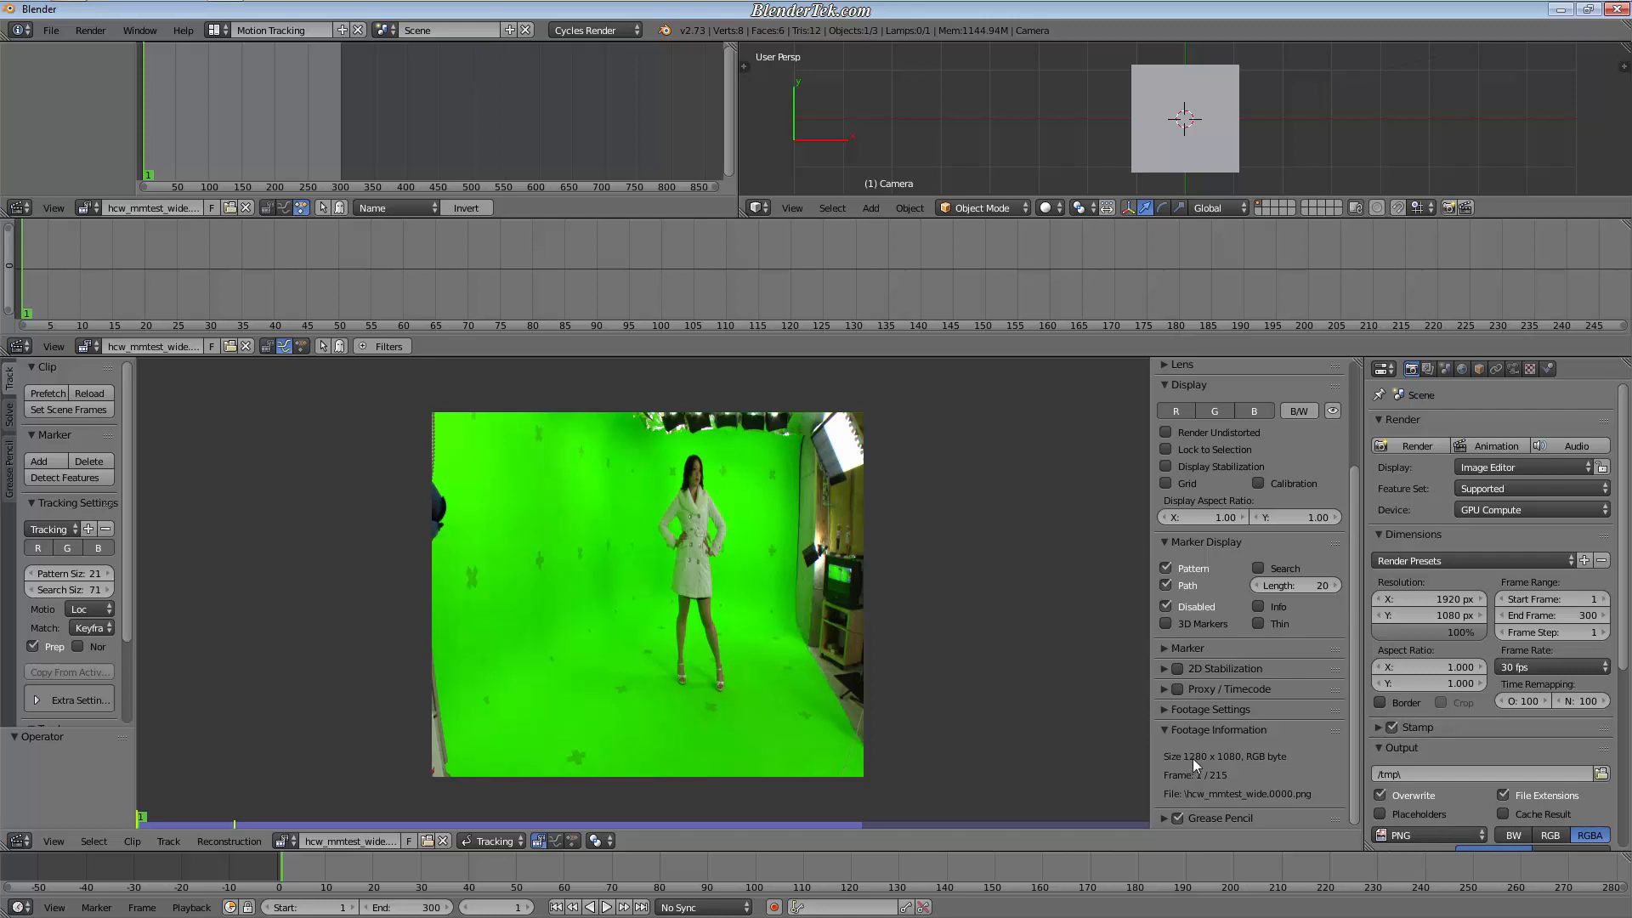
scroll(1238, 754, up, 4)
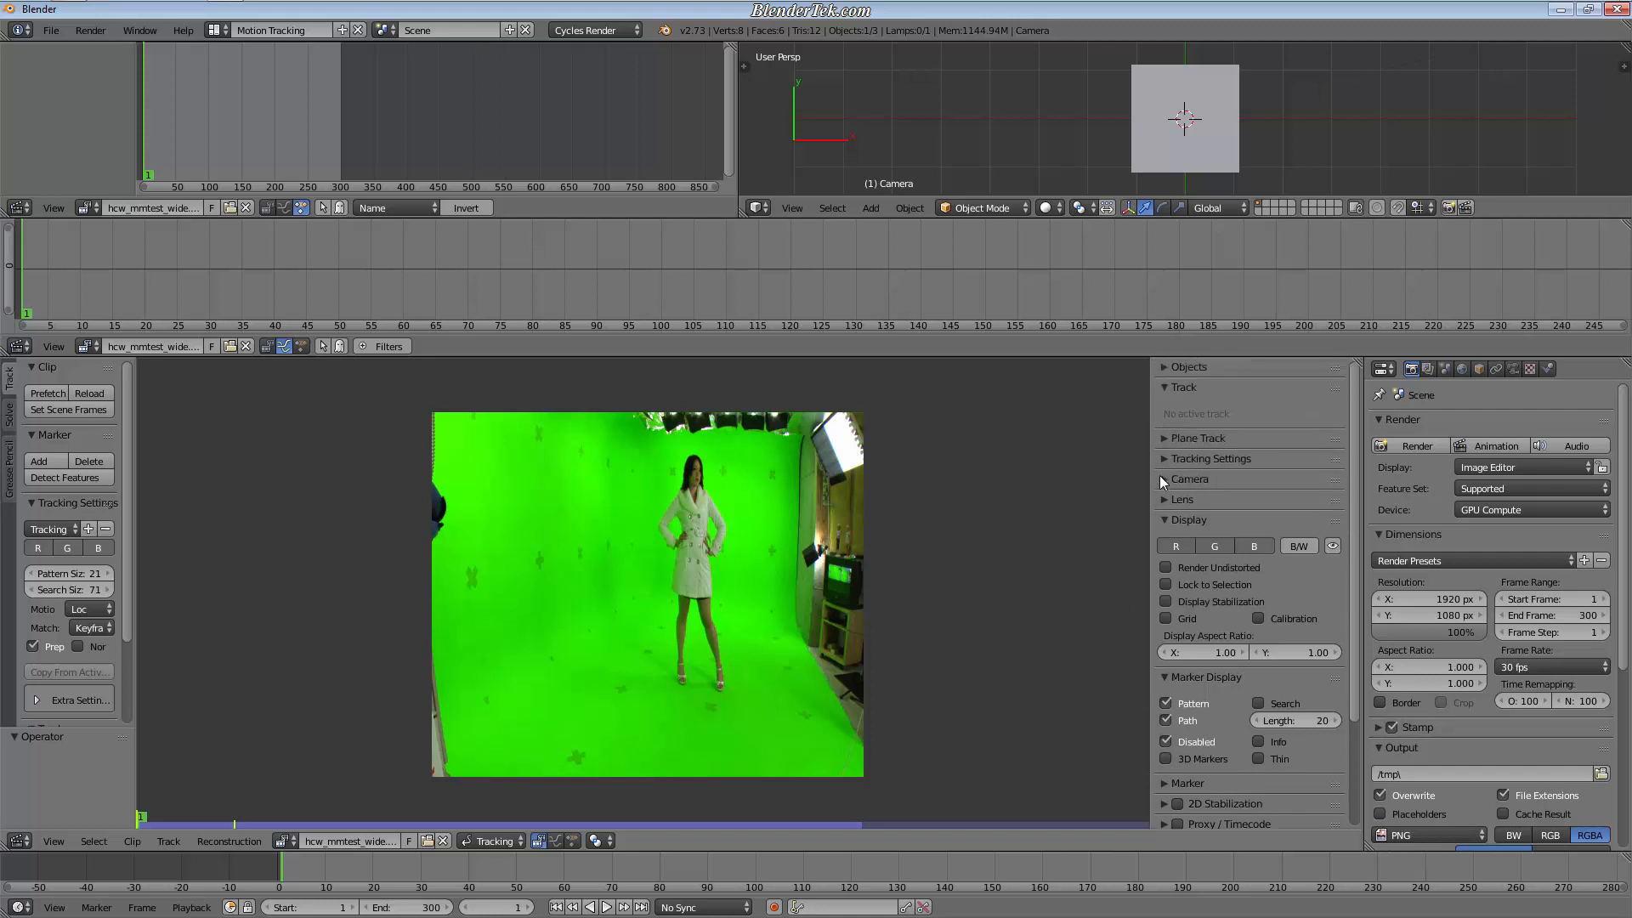
click(1162, 479)
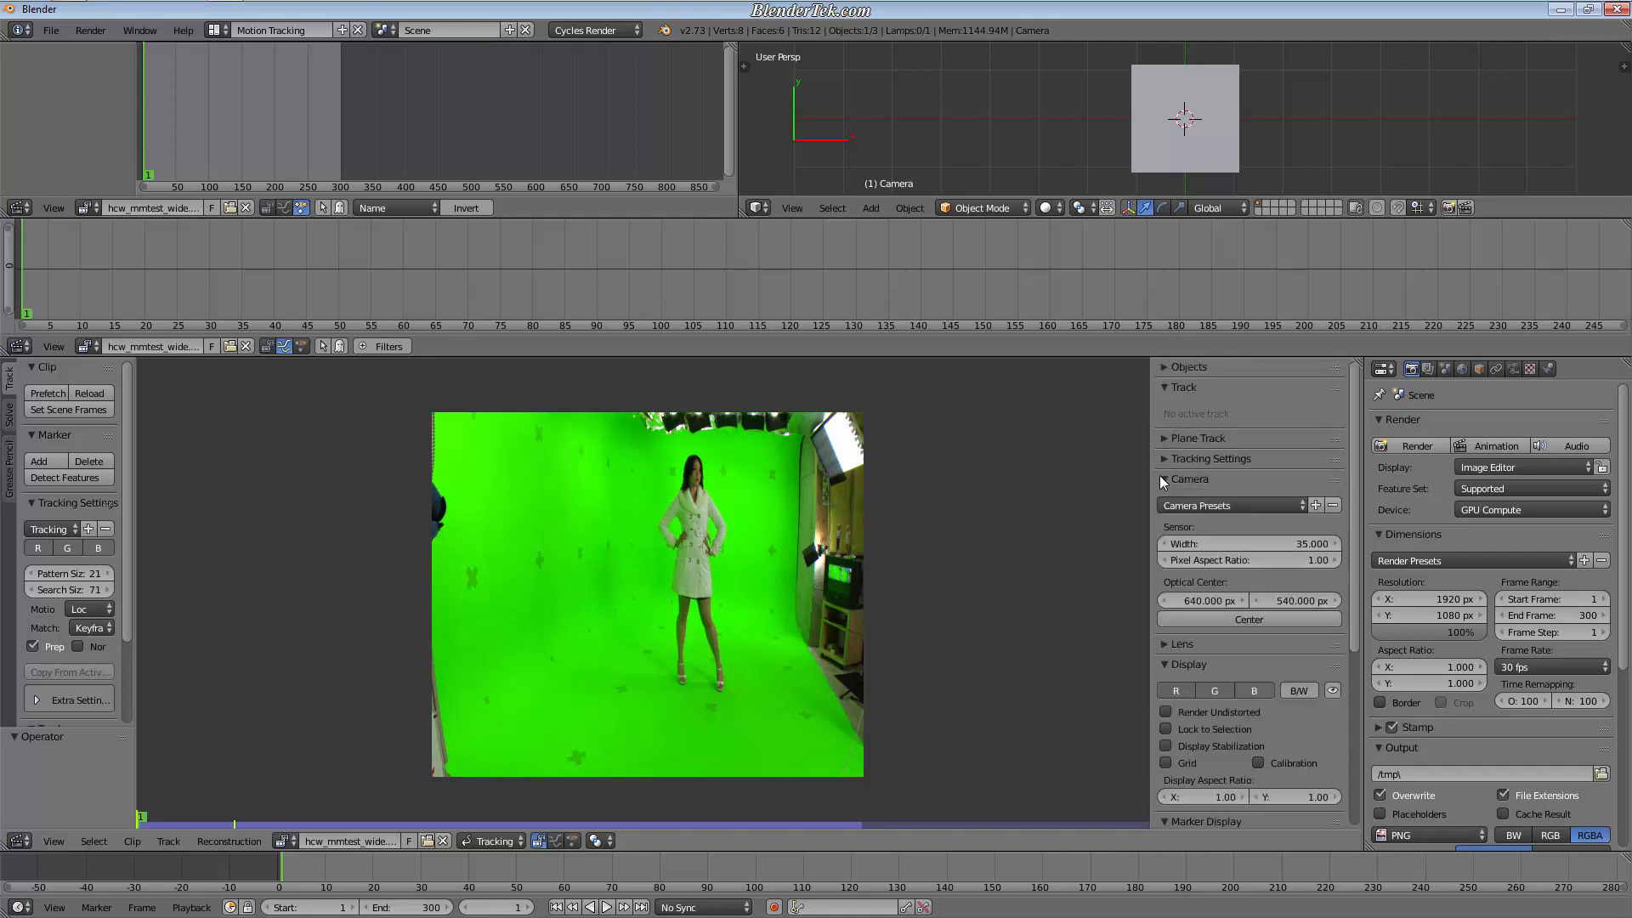
Step: Try a pixel aspect ratio of 1.5 for the clip's camera and reset it to 1
click(1276, 563)
text(1.5)
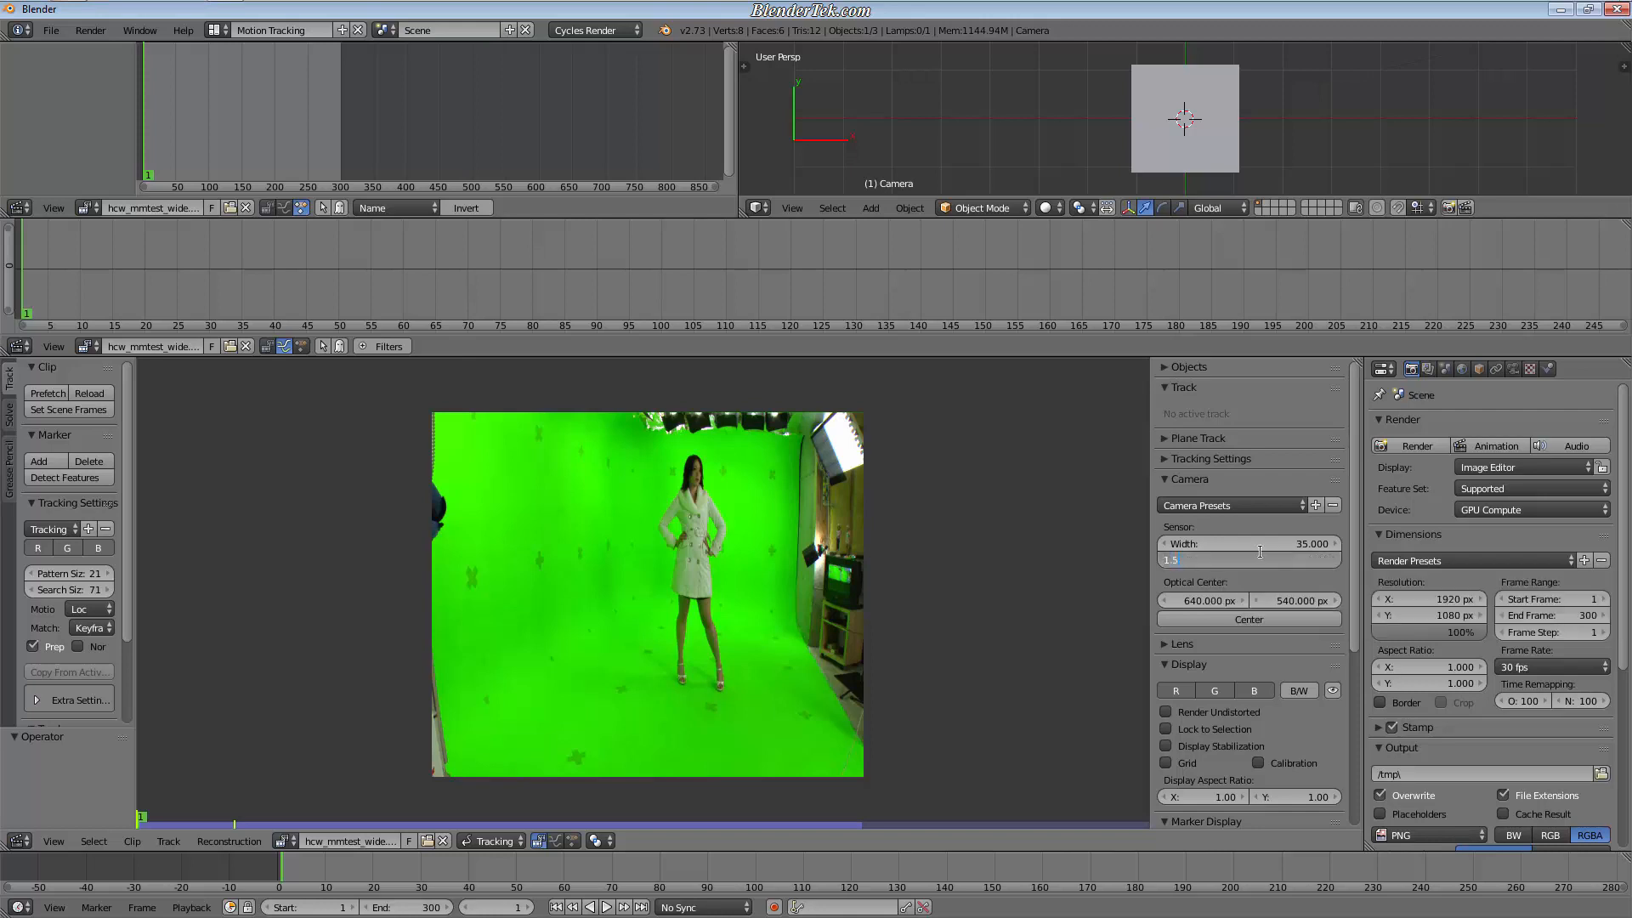
key(Return)
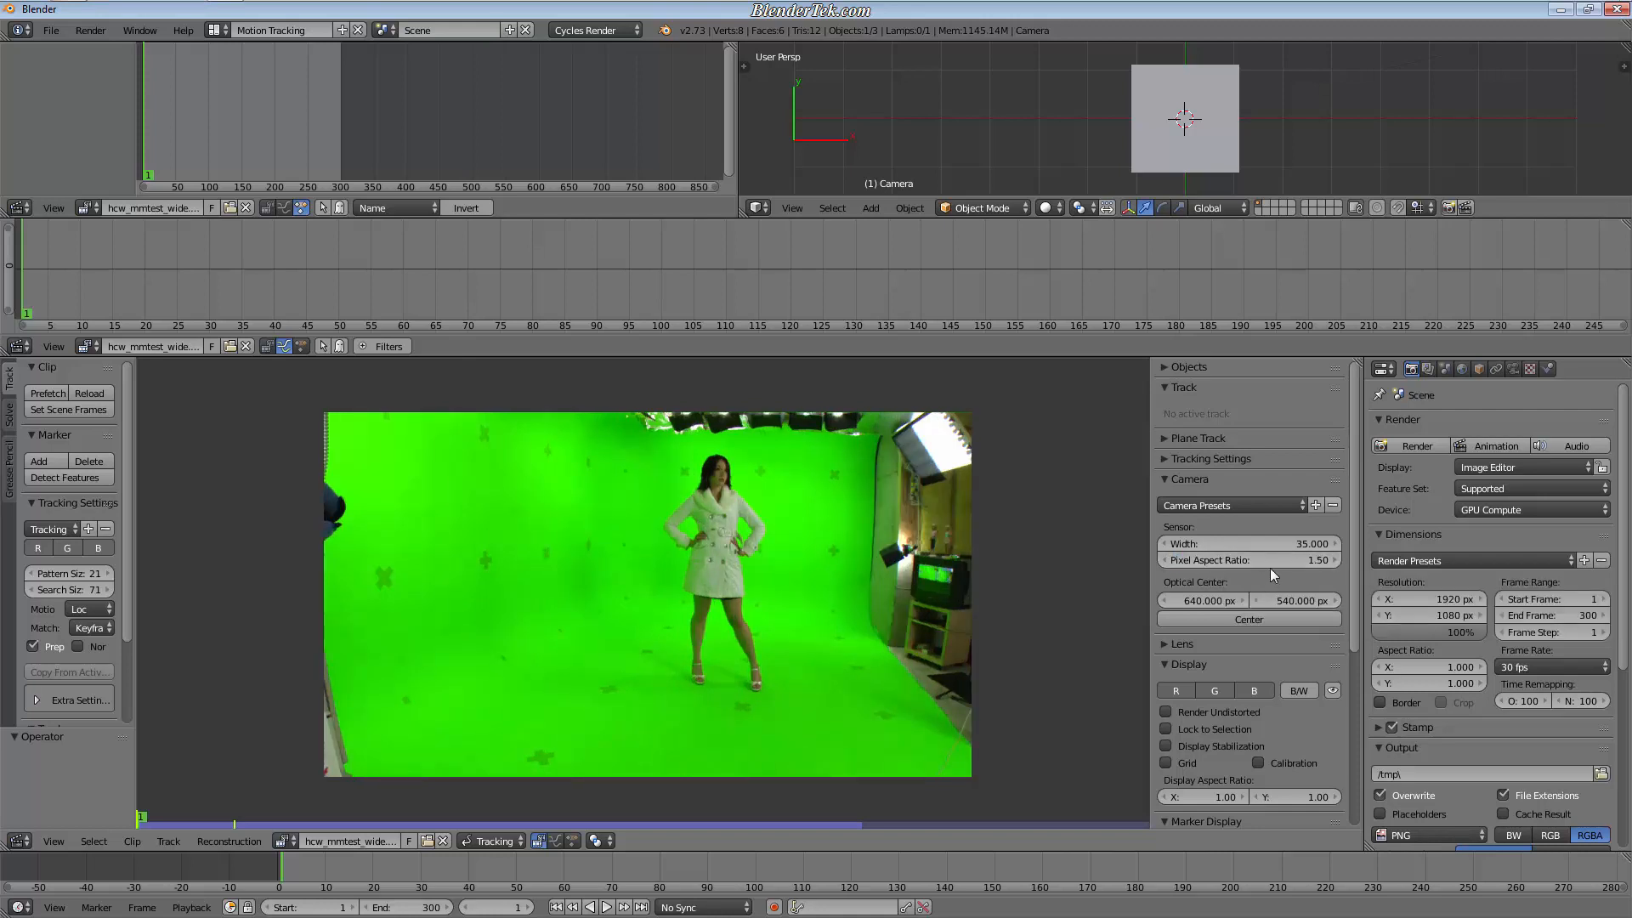
click(1270, 563)
text(1)
key(Return)
Step: Apply the Panasonic AG-HVX200 camera preset to the clip and set its optical center to the middle of the footage
click(1231, 506)
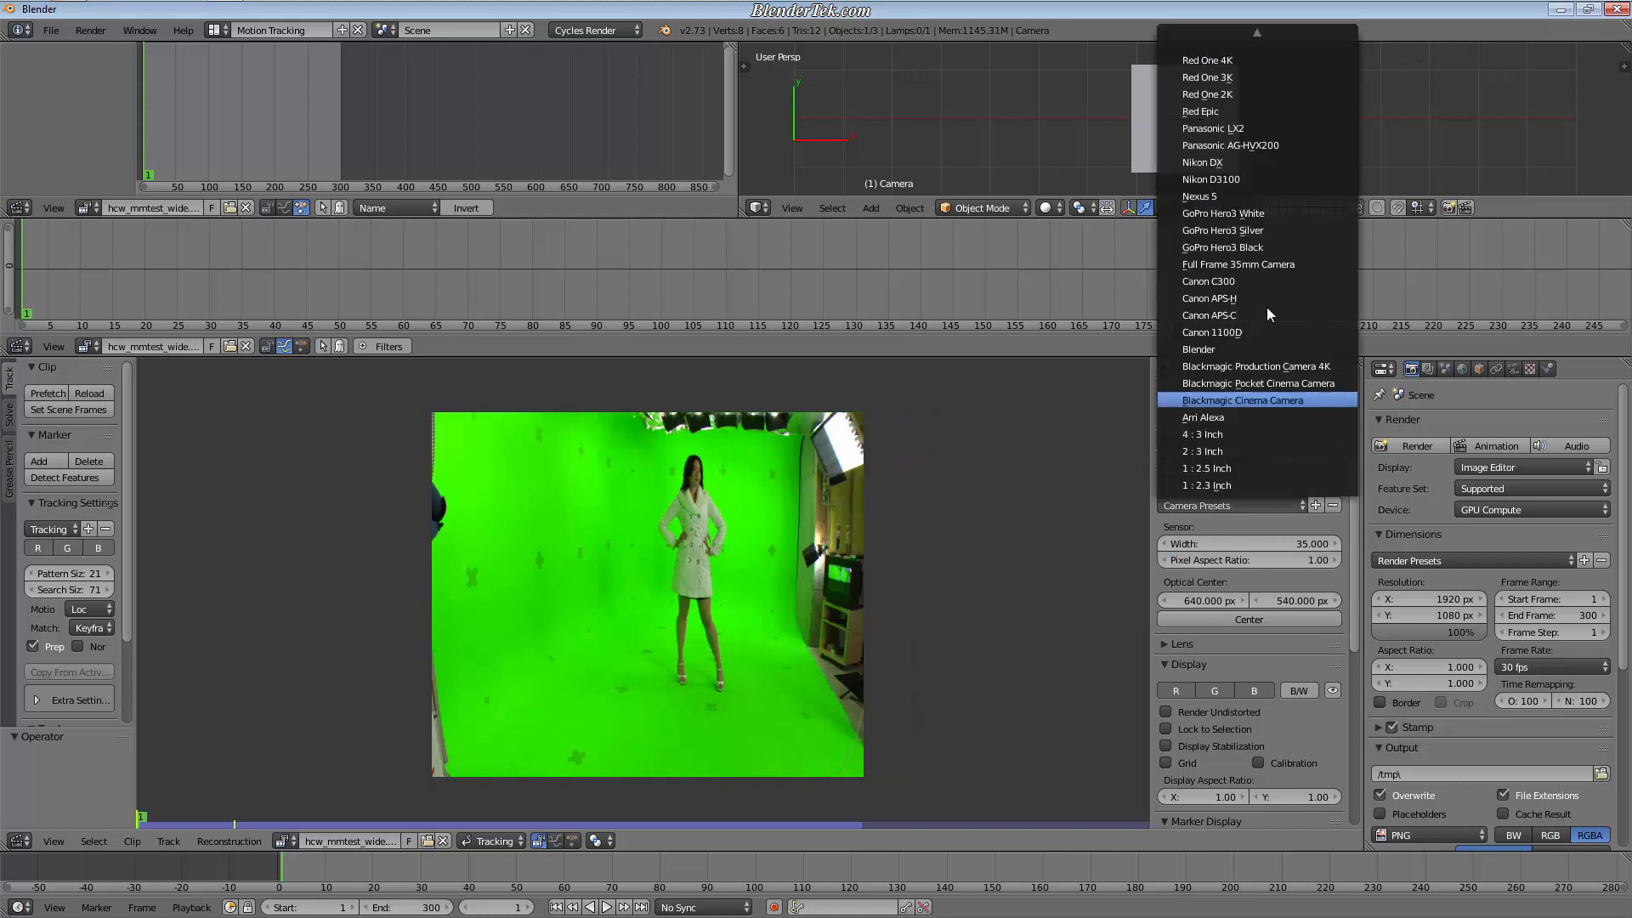
click(1267, 148)
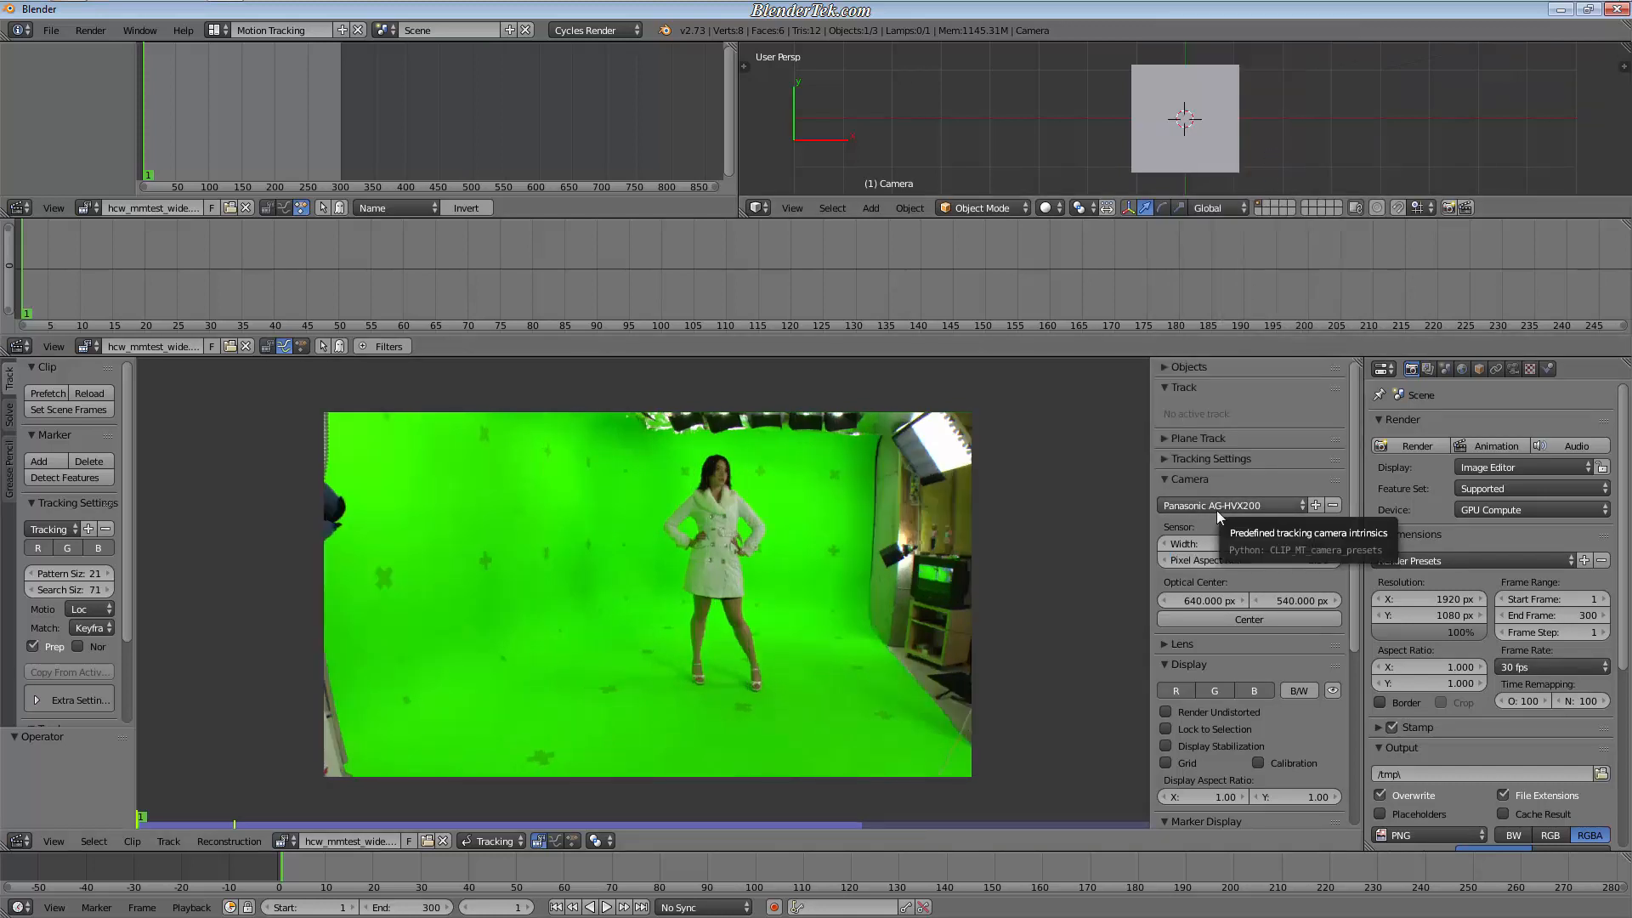
click(1258, 620)
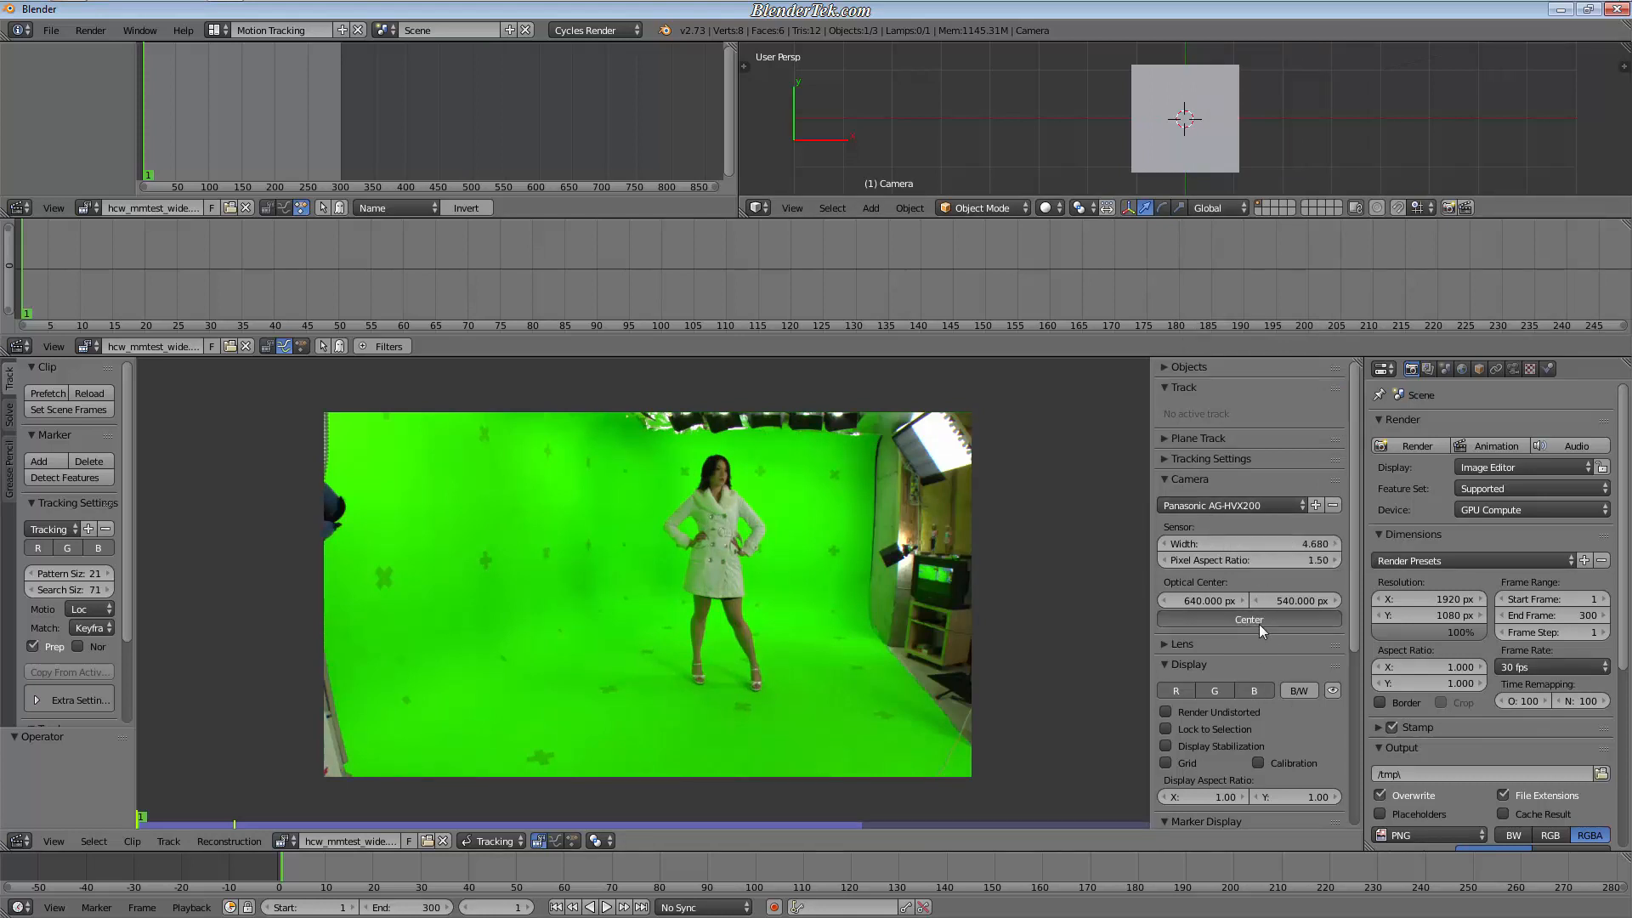
scroll(1258, 674, down, 5)
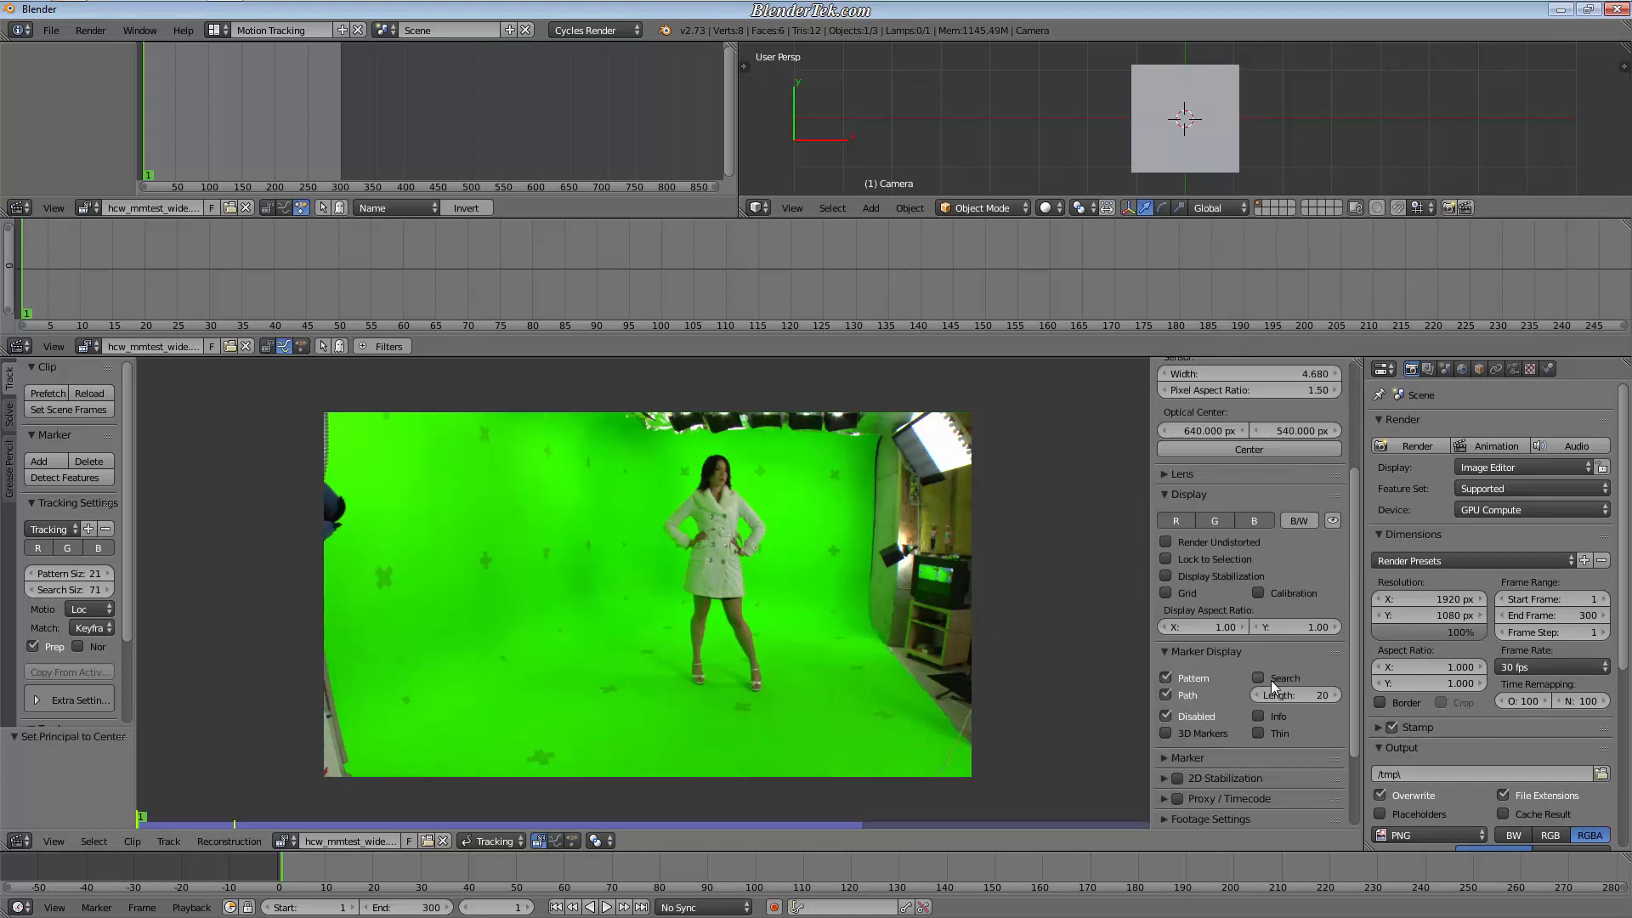
Step: Expand the clip camera's lens settings and look over the footage around frame 1
click(1163, 472)
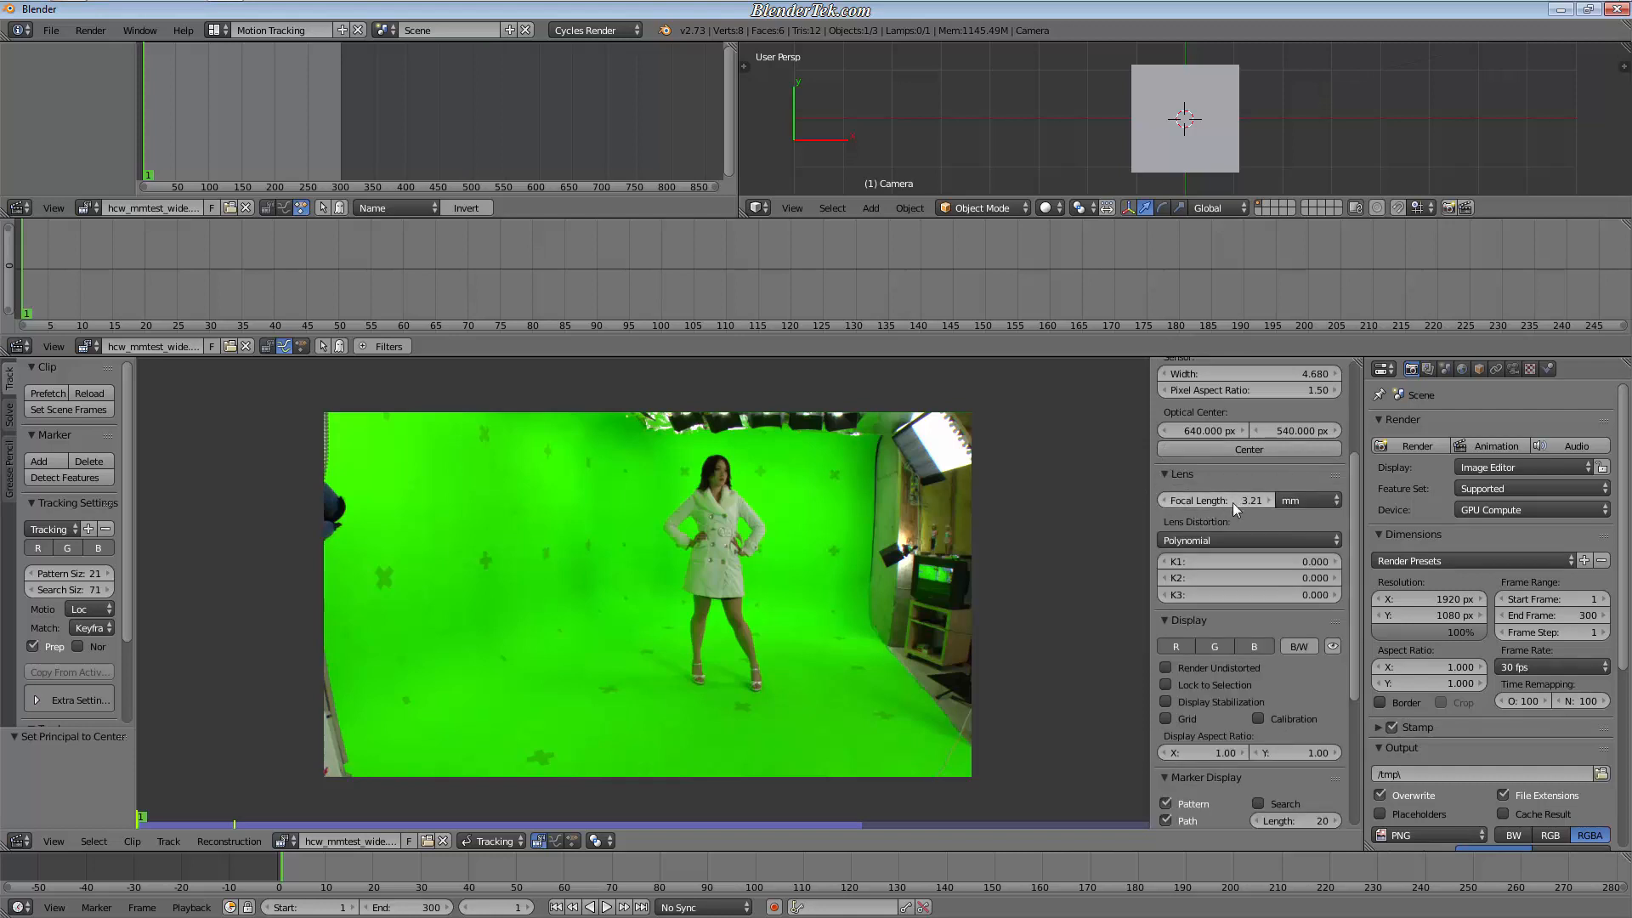
scroll(1243, 644, up, 5)
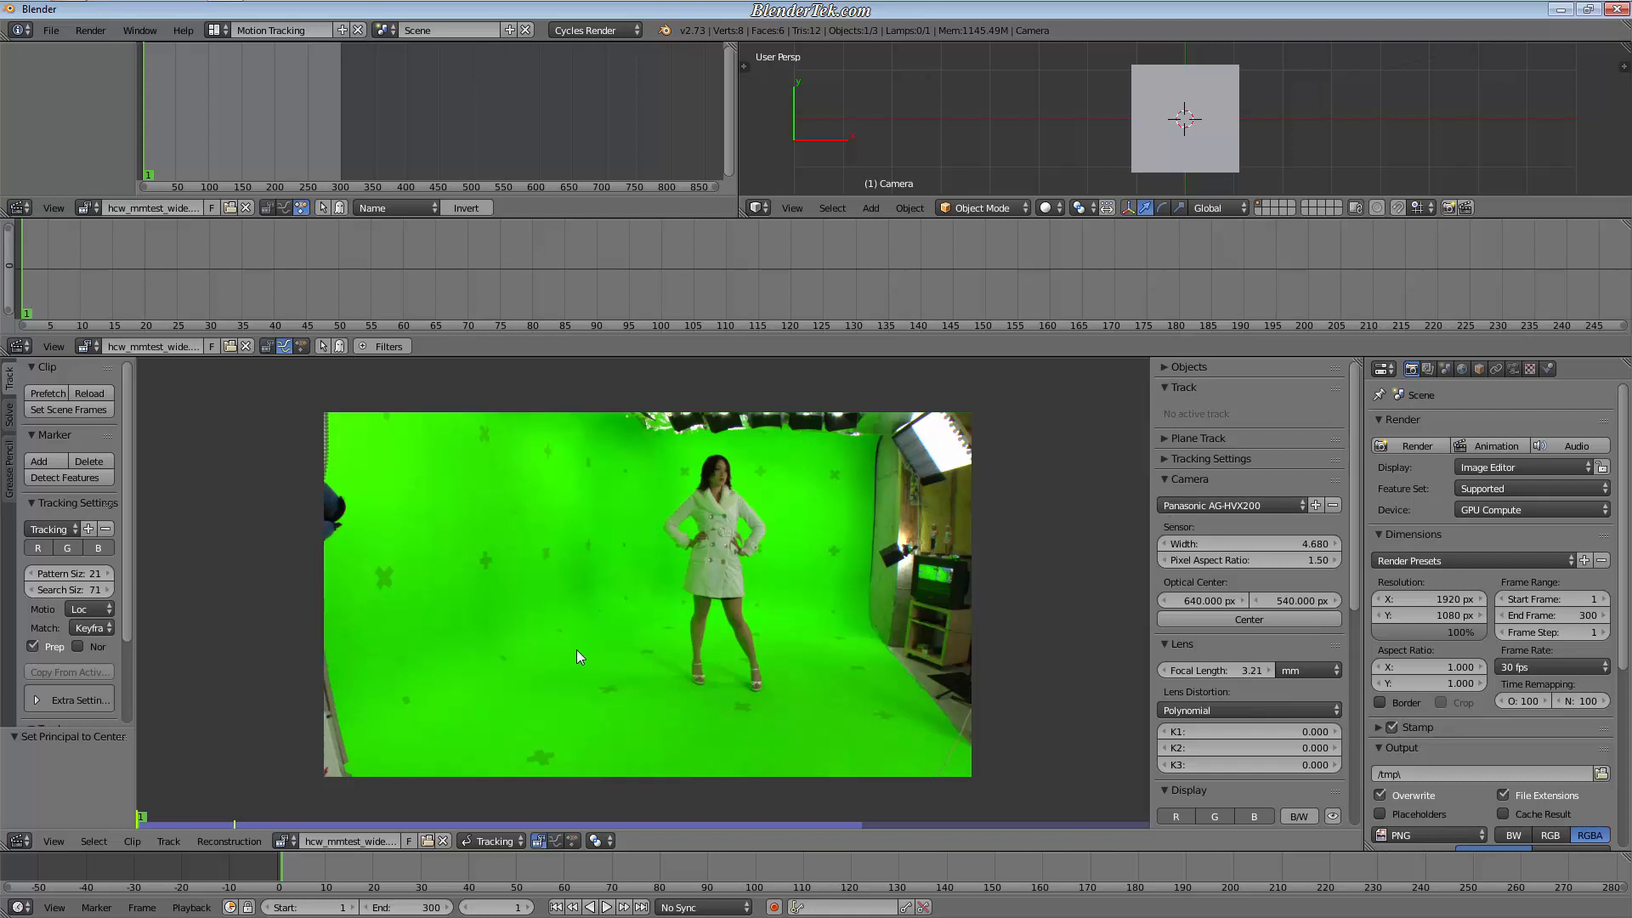
scroll(590, 636, up, 1)
middle_drag(897, 581, 907, 577)
mouse_move(303, 869)
mouse_down()
mouse_move(355, 853)
mouse_move(1116, 876)
mouse_move(282, 884)
mouse_up()
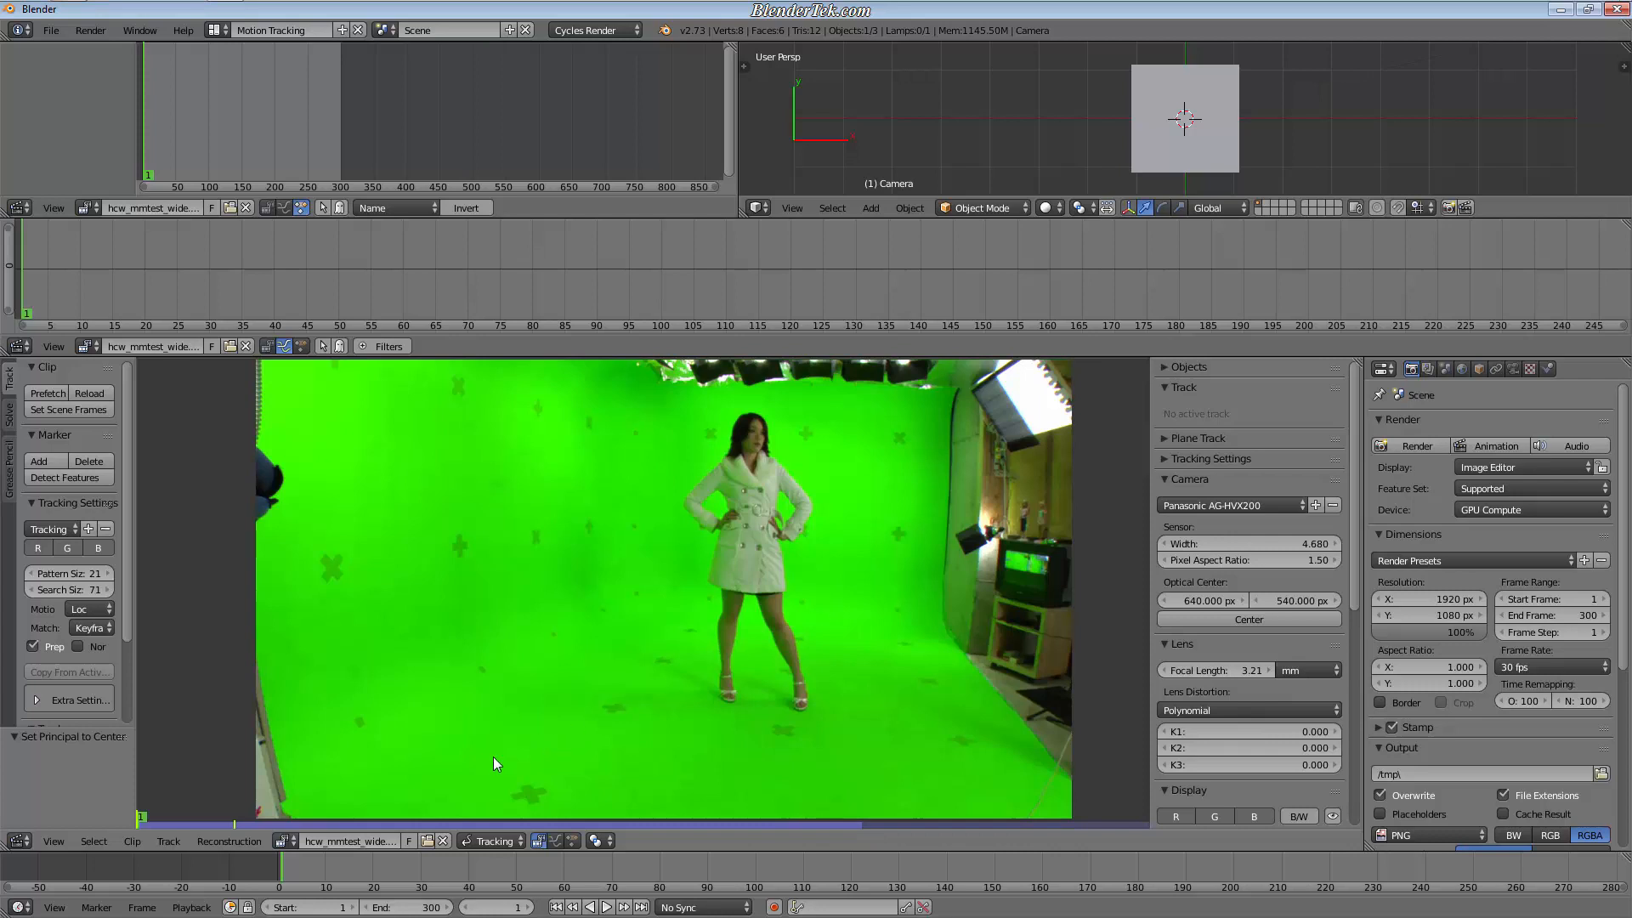
mouse_move(309, 868)
mouse_down()
mouse_move(553, 892)
mouse_move(772, 854)
mouse_move(1147, 867)
mouse_move(249, 861)
mouse_move(743, 861)
mouse_move(281, 869)
mouse_up()
click(281, 874)
Step: Widen the tracking tool shelf and enable Normalize in the tracking settings
scroll(945, 398, up, 6)
scroll(1014, 485, down, 4)
middle_drag(1000, 536, 793, 564)
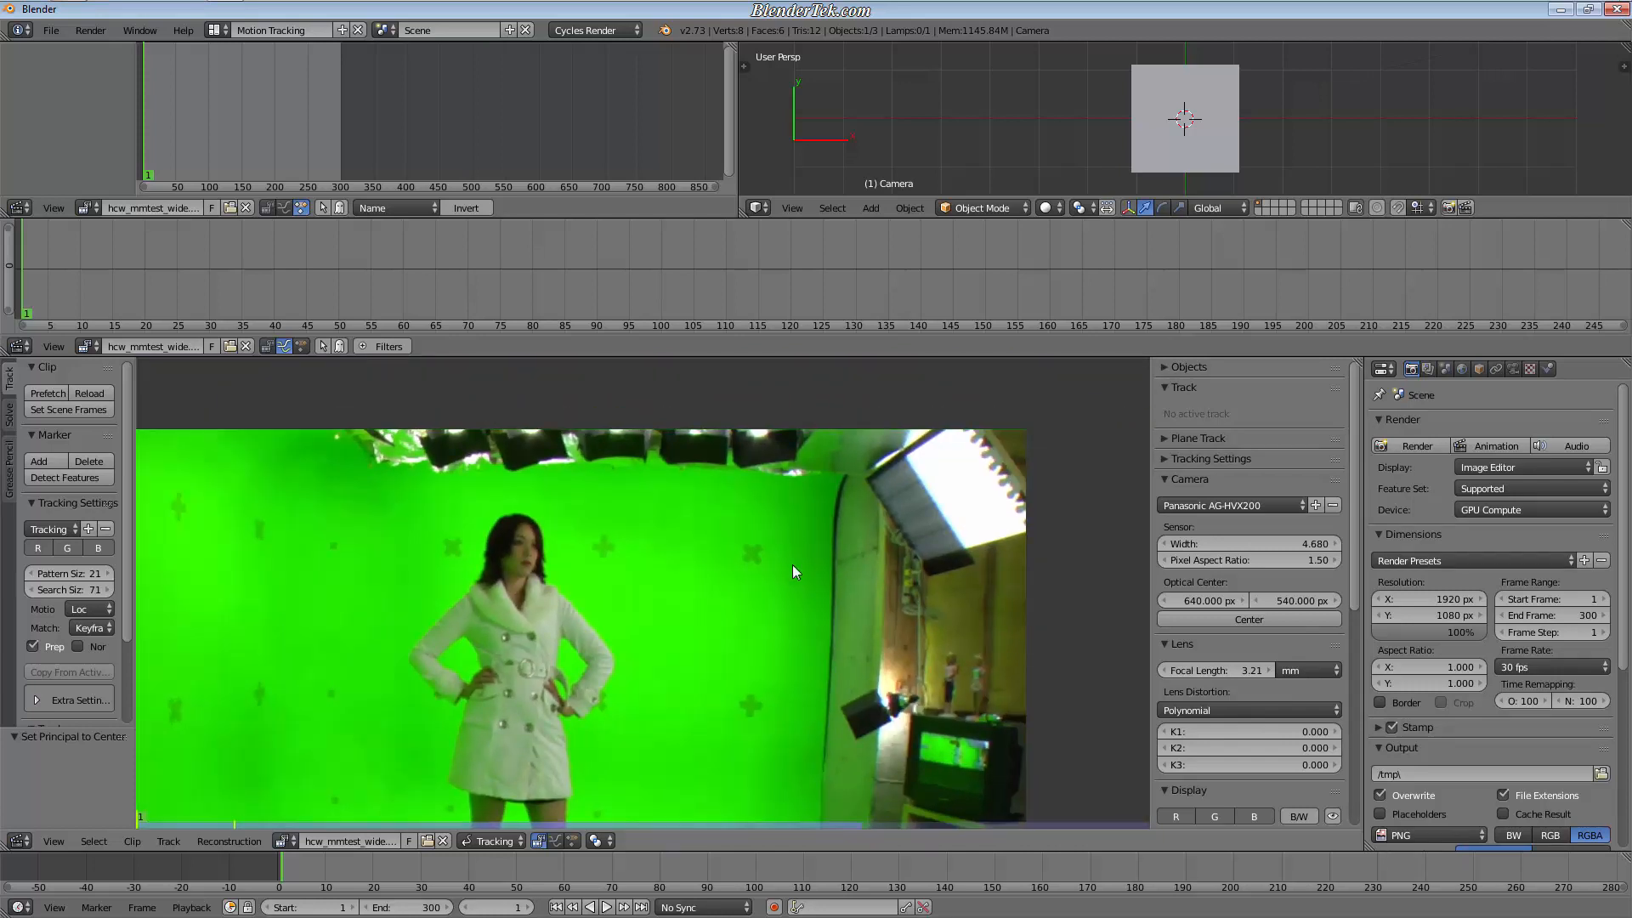
scroll(794, 567, up, 5)
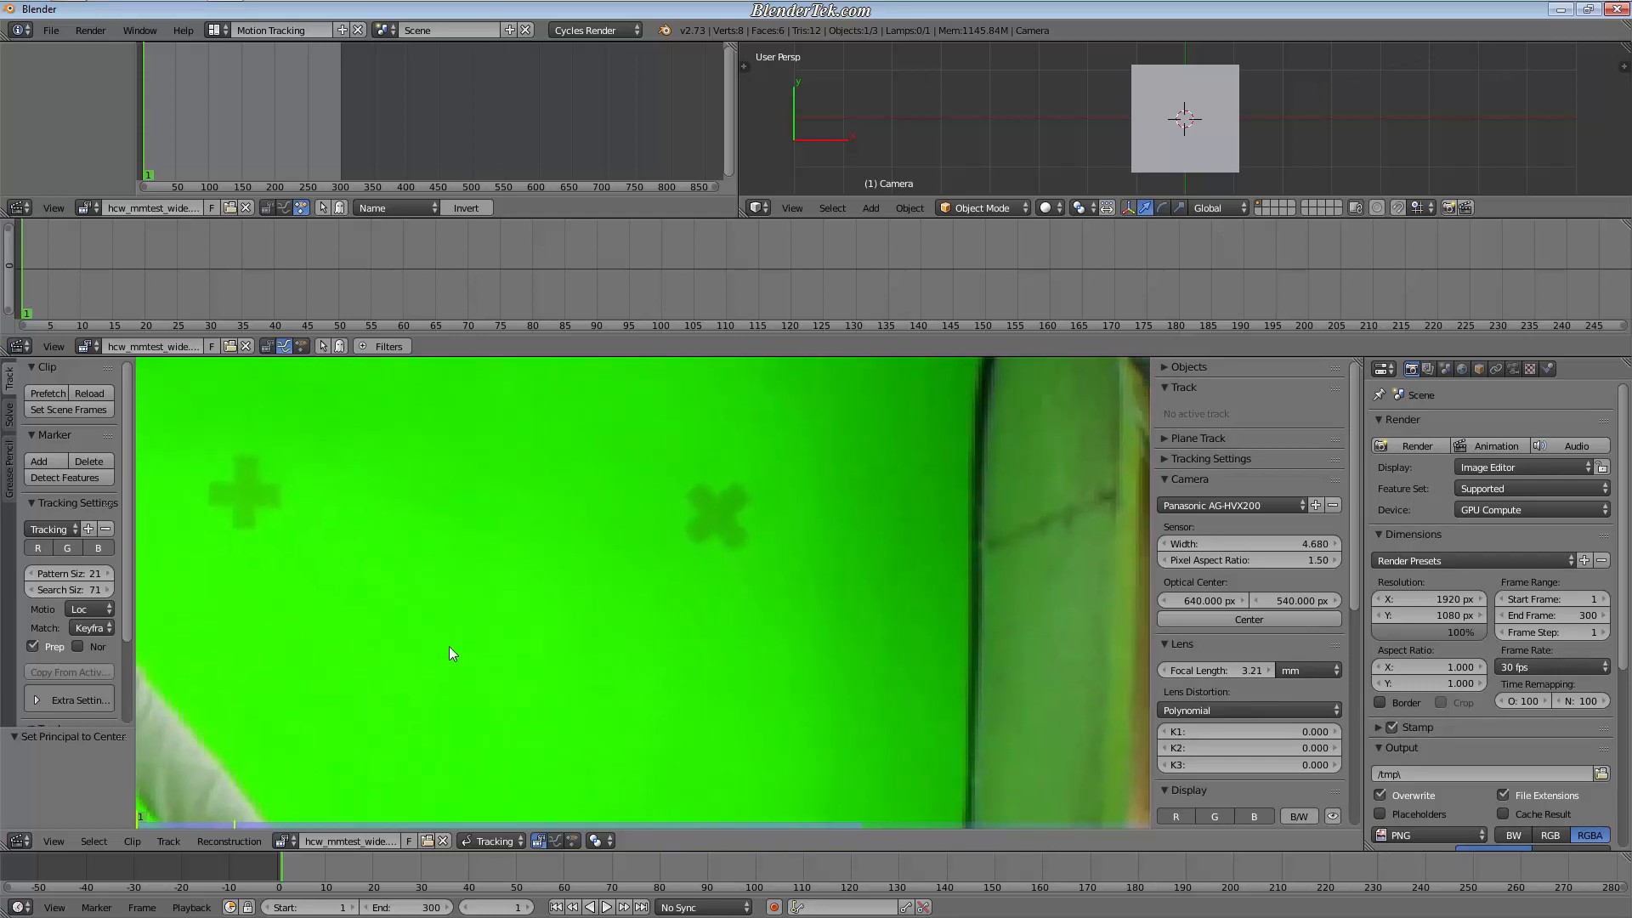
drag(129, 561, 264, 629)
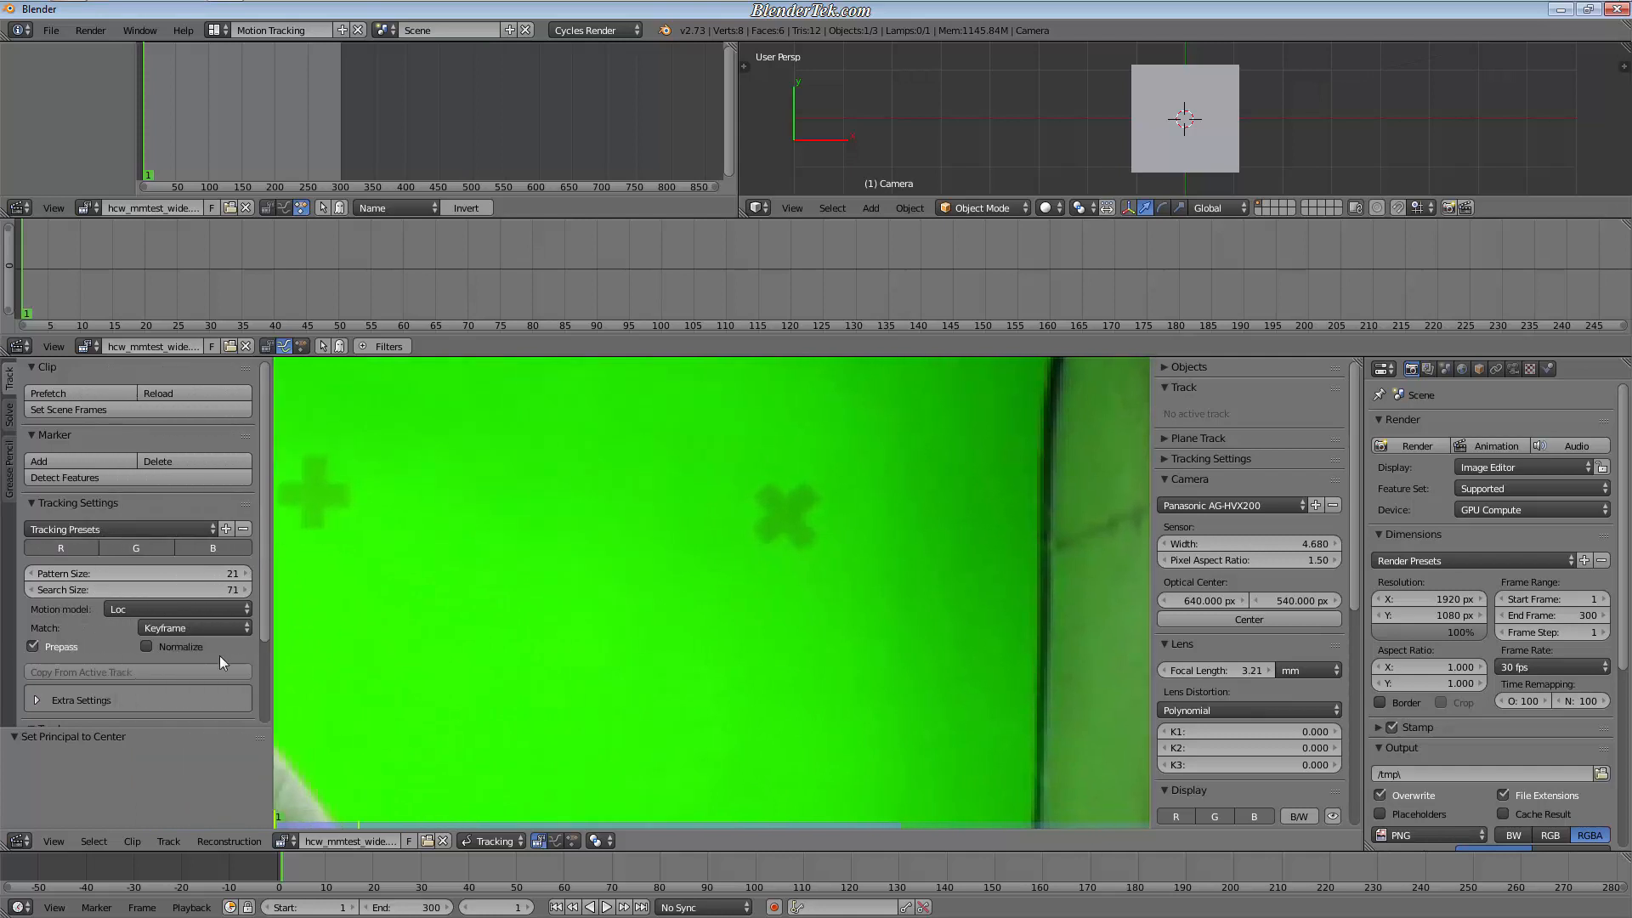
click(173, 647)
Step: Add a tracking marker on the X mark beside the green wall's right edge and scale it up by about 1.58
ctrl+click(784, 514)
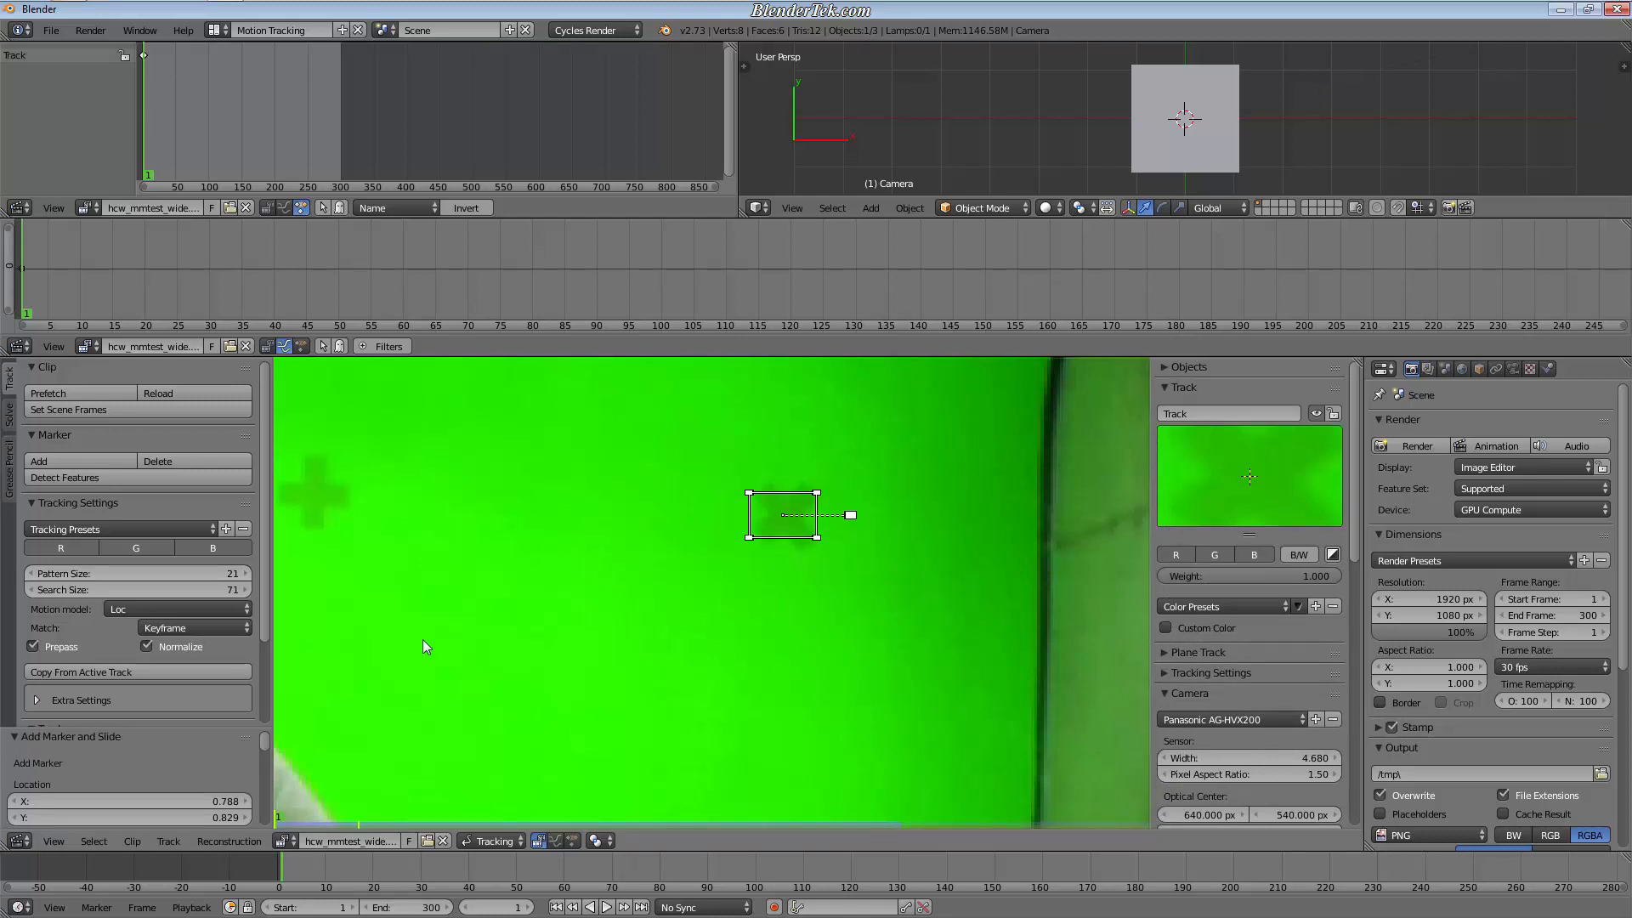
key(s)
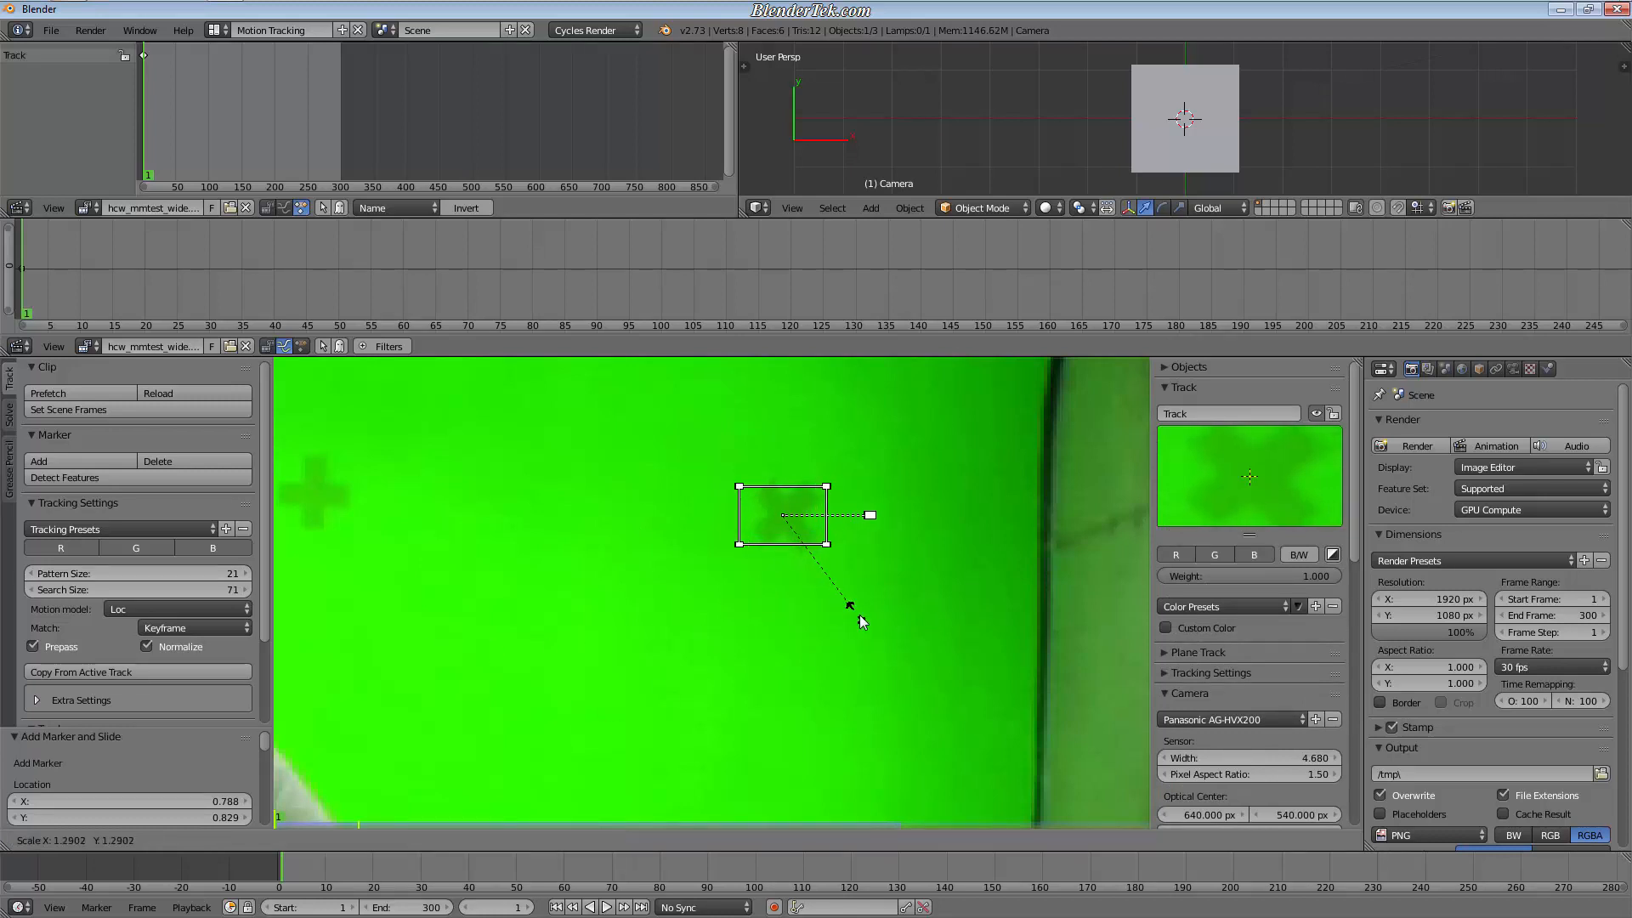
click(865, 640)
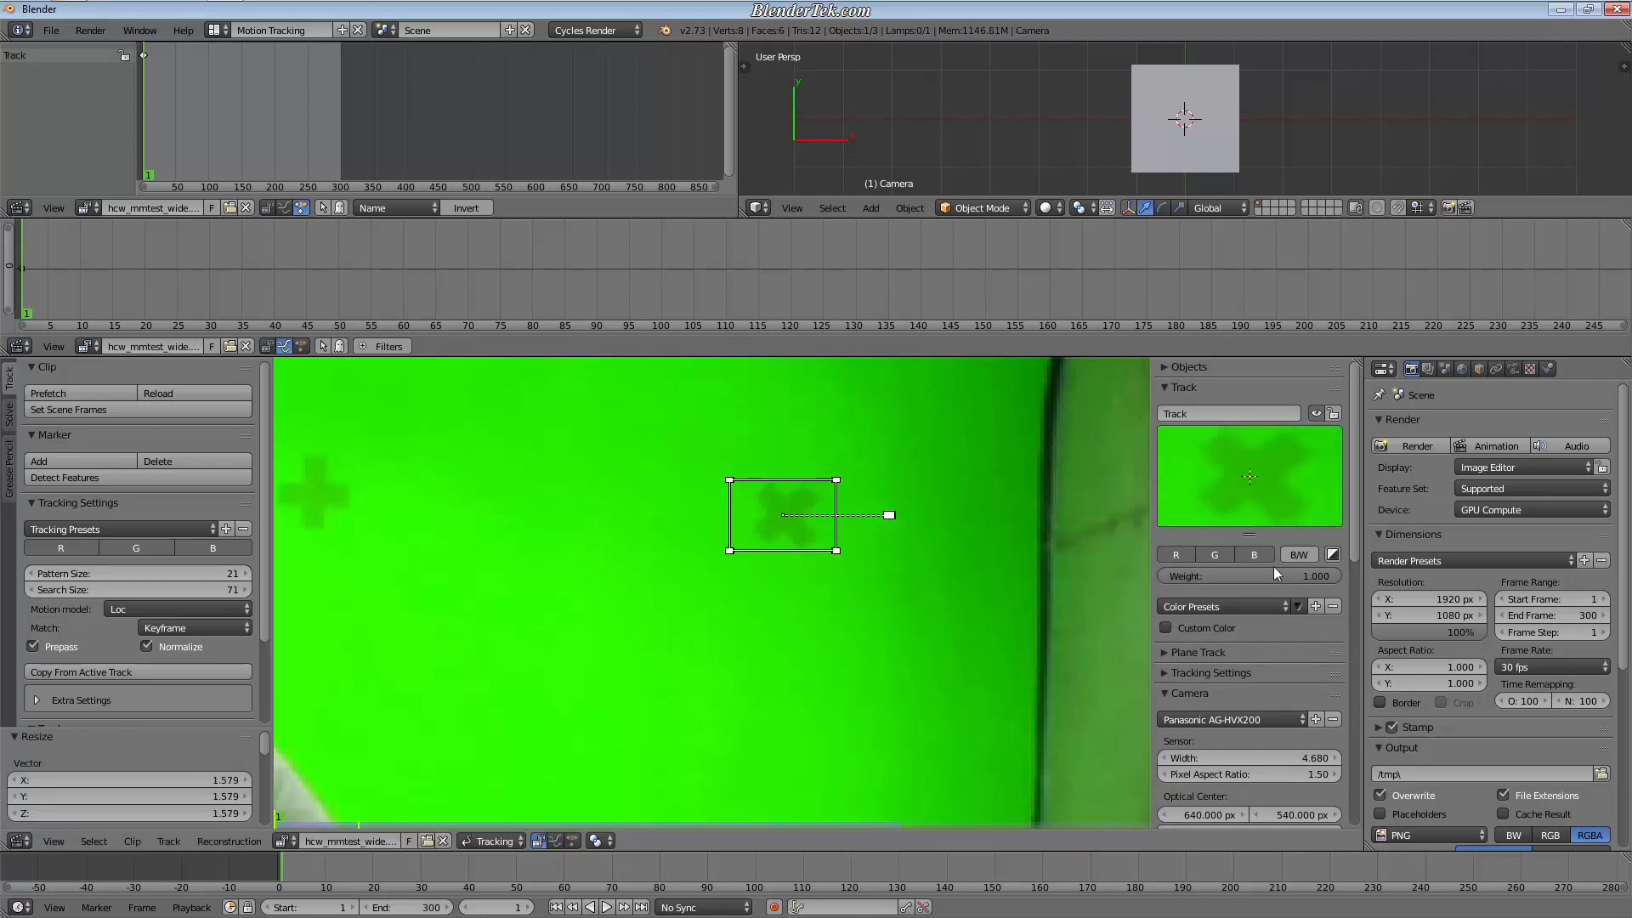
Step: Compare the marker's pattern preview with different red, green and blue channel combinations, finishing with all three channels enabled
click(1224, 555)
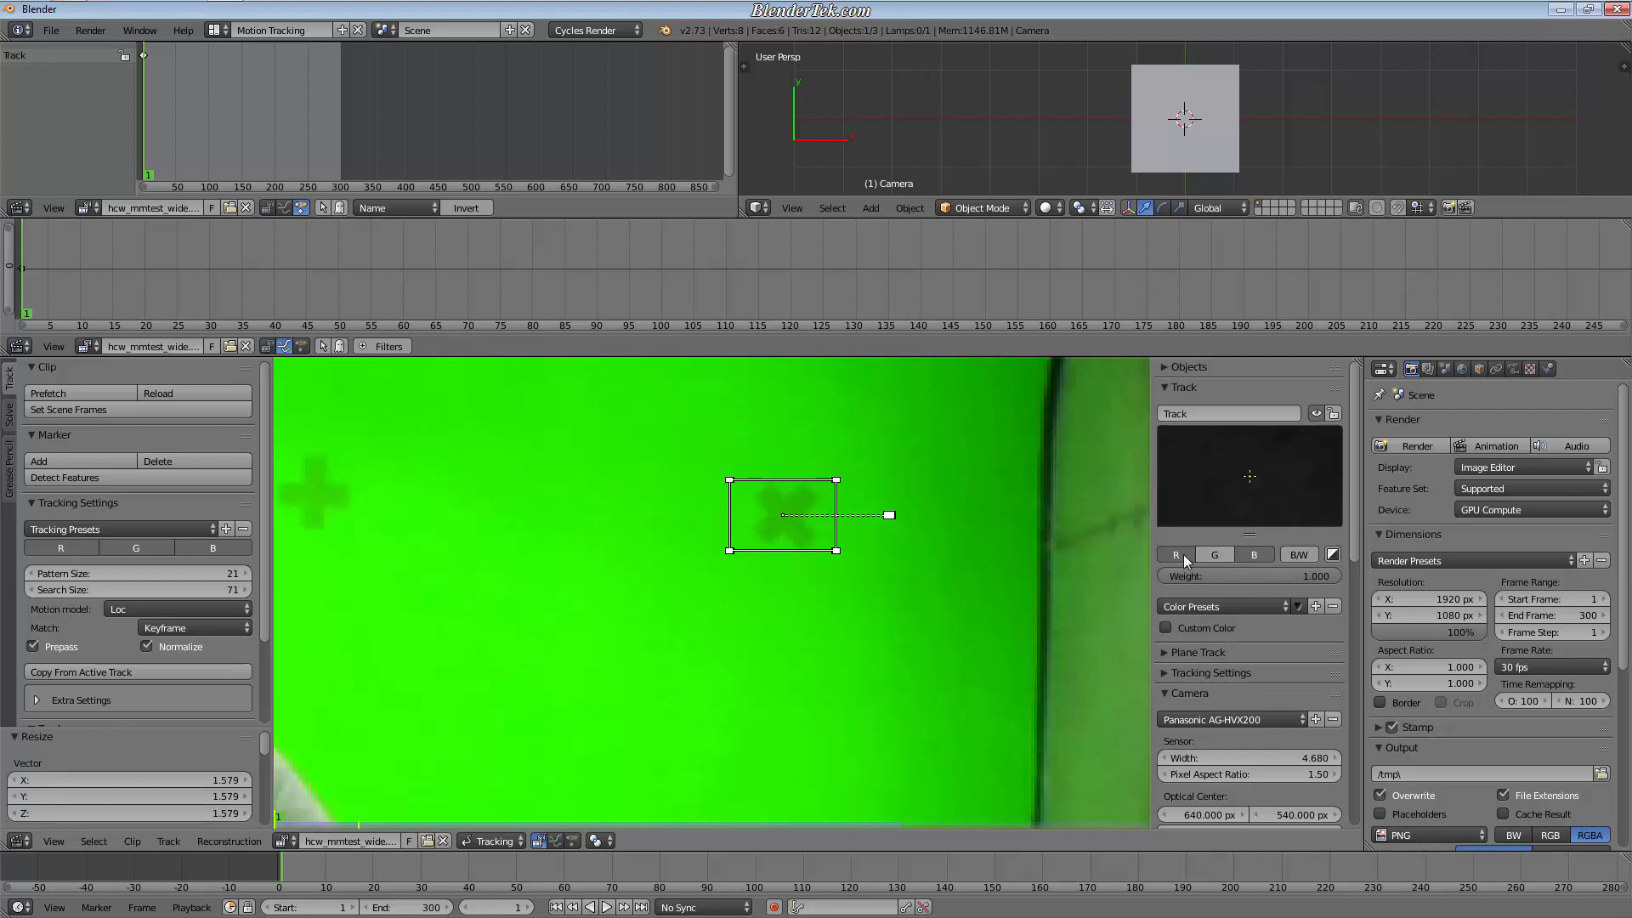
click(1181, 554)
click(1222, 558)
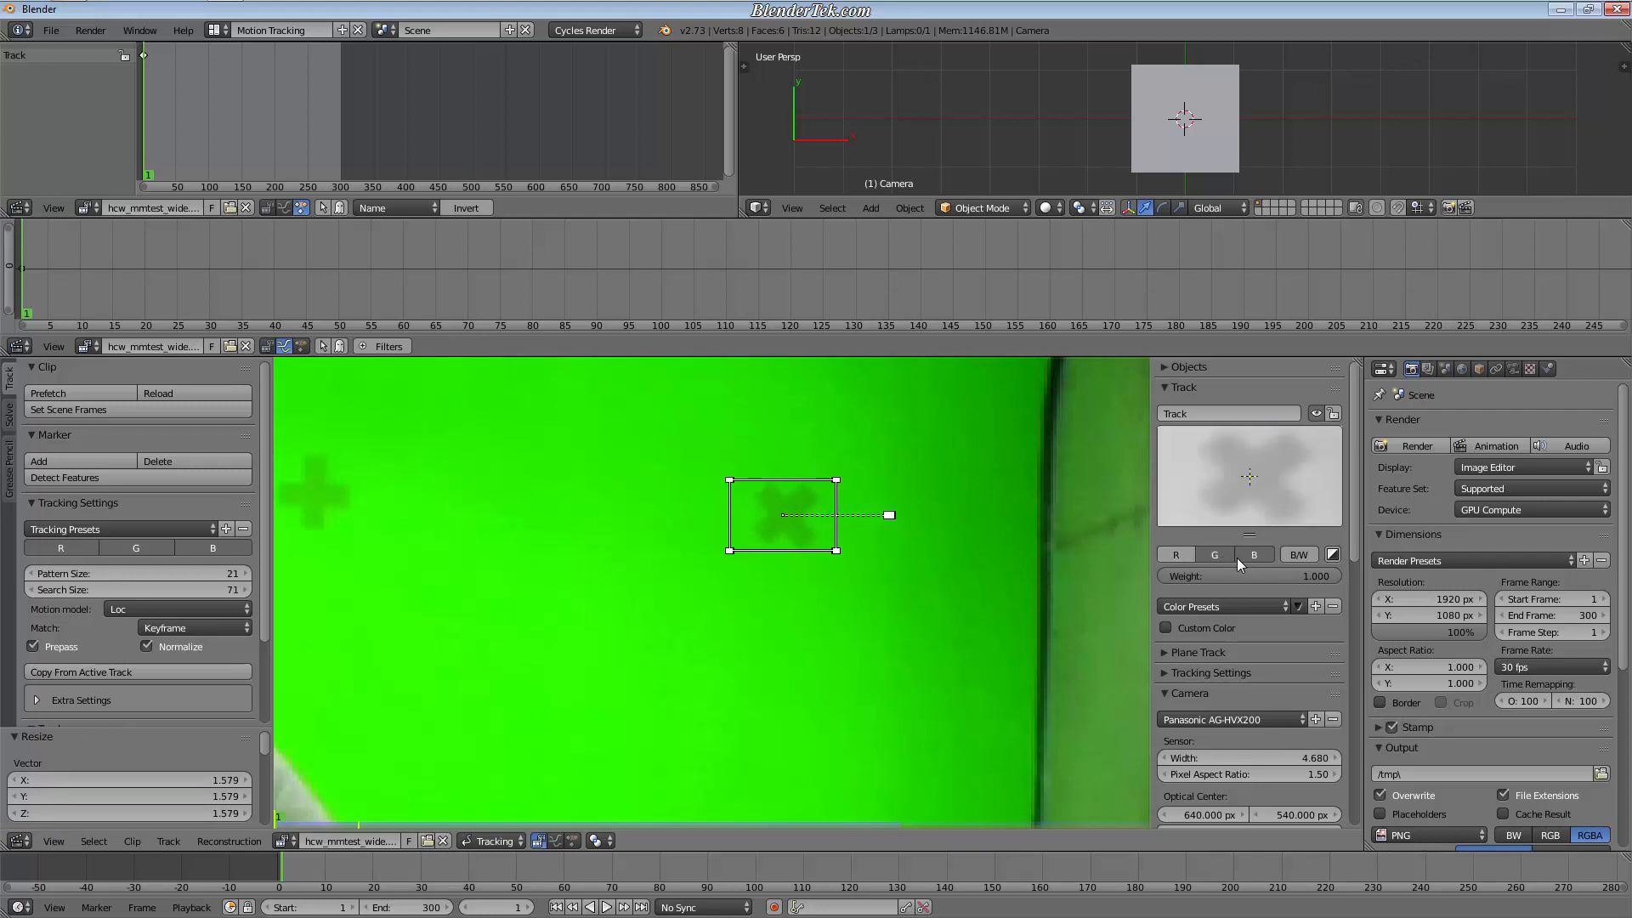
click(1190, 554)
click(1253, 553)
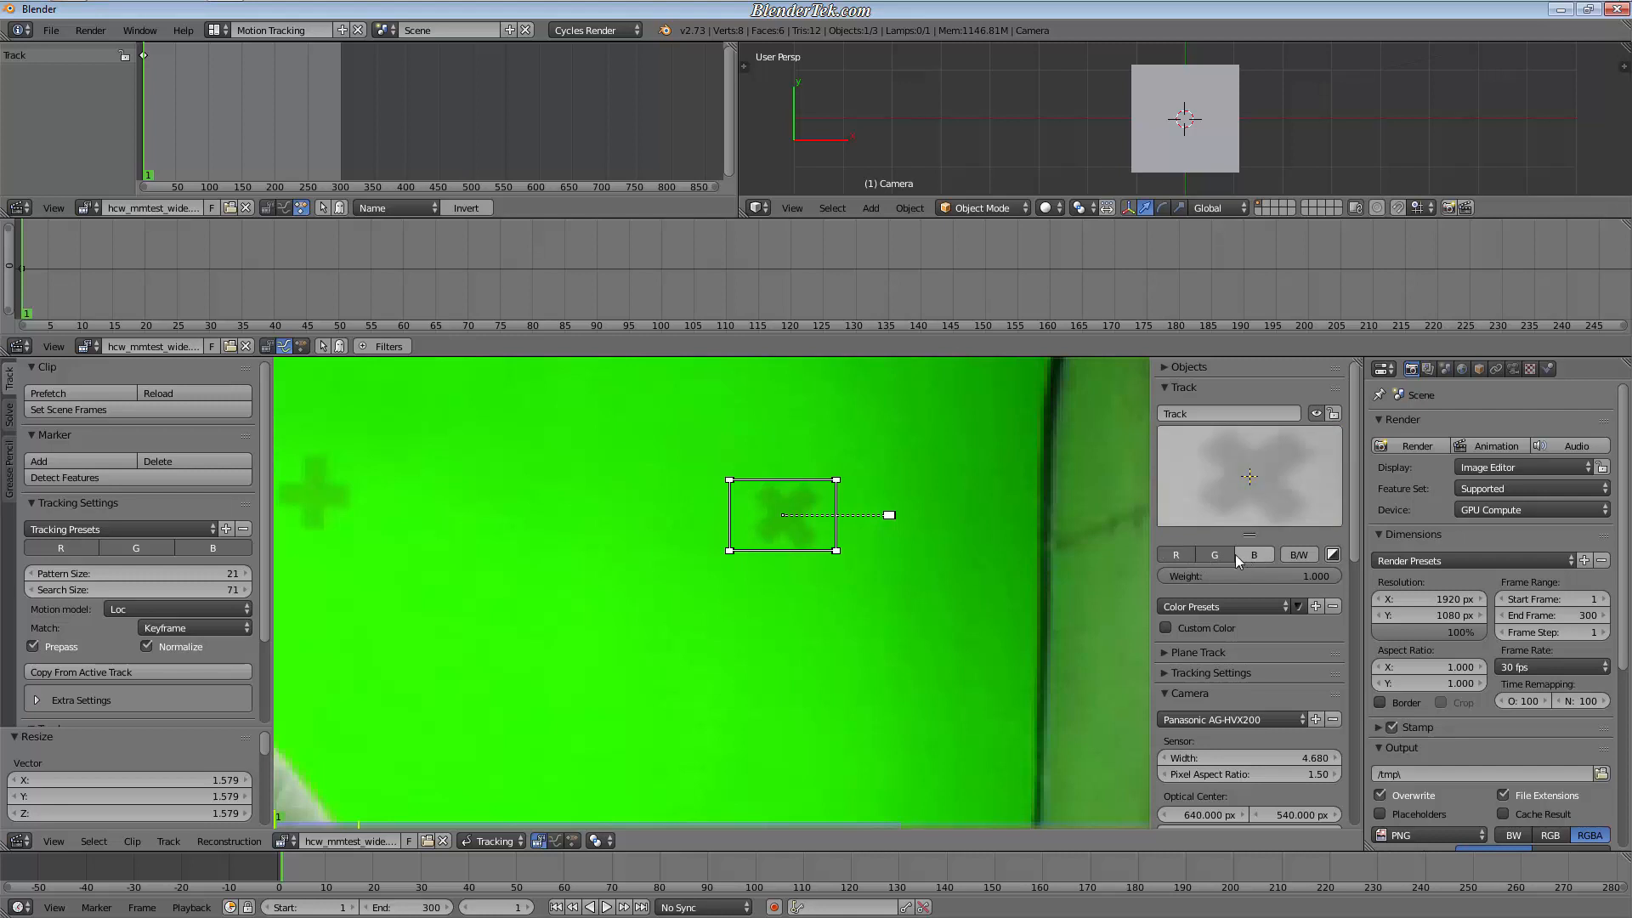
click(1242, 555)
click(1214, 555)
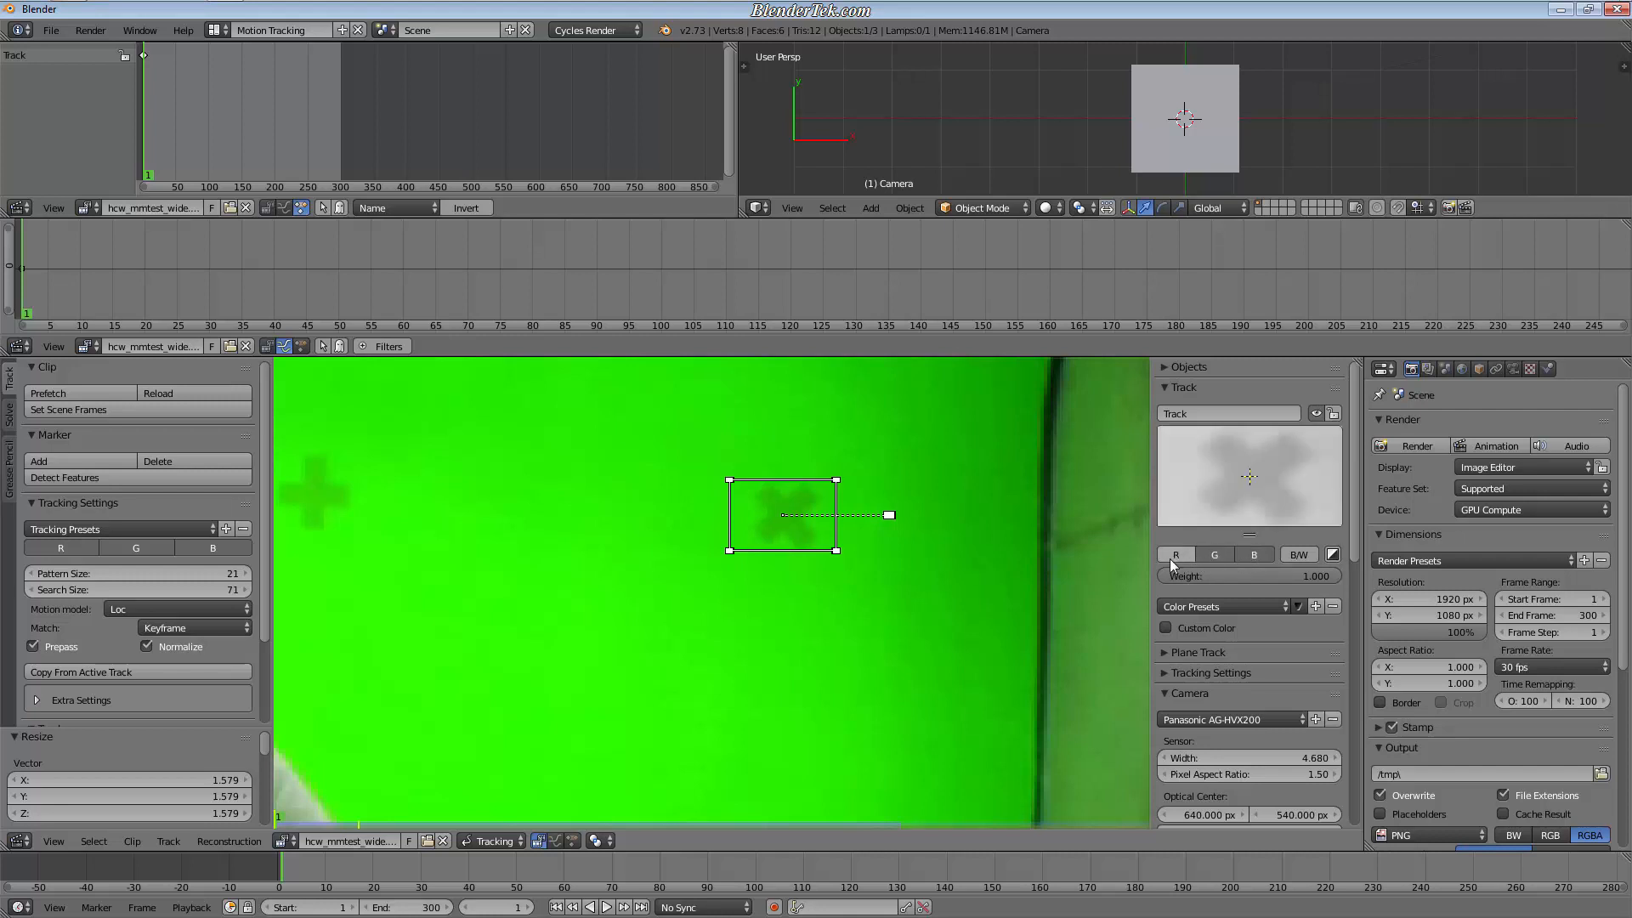
click(1170, 559)
click(1173, 559)
click(1175, 559)
click(1180, 557)
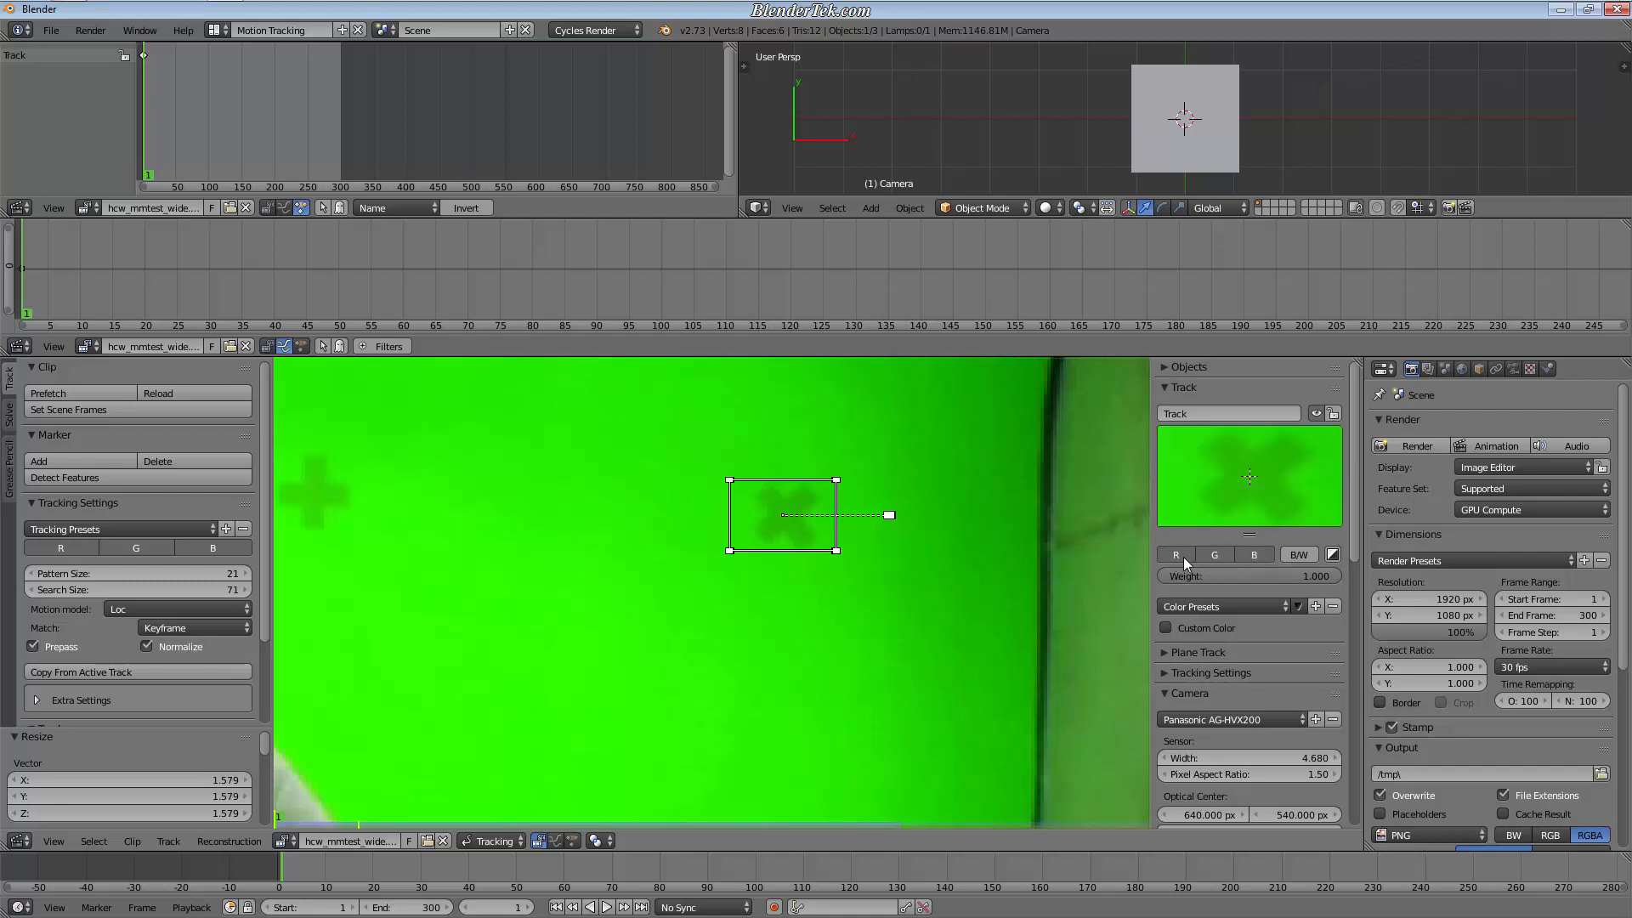
click(1224, 556)
click(1251, 554)
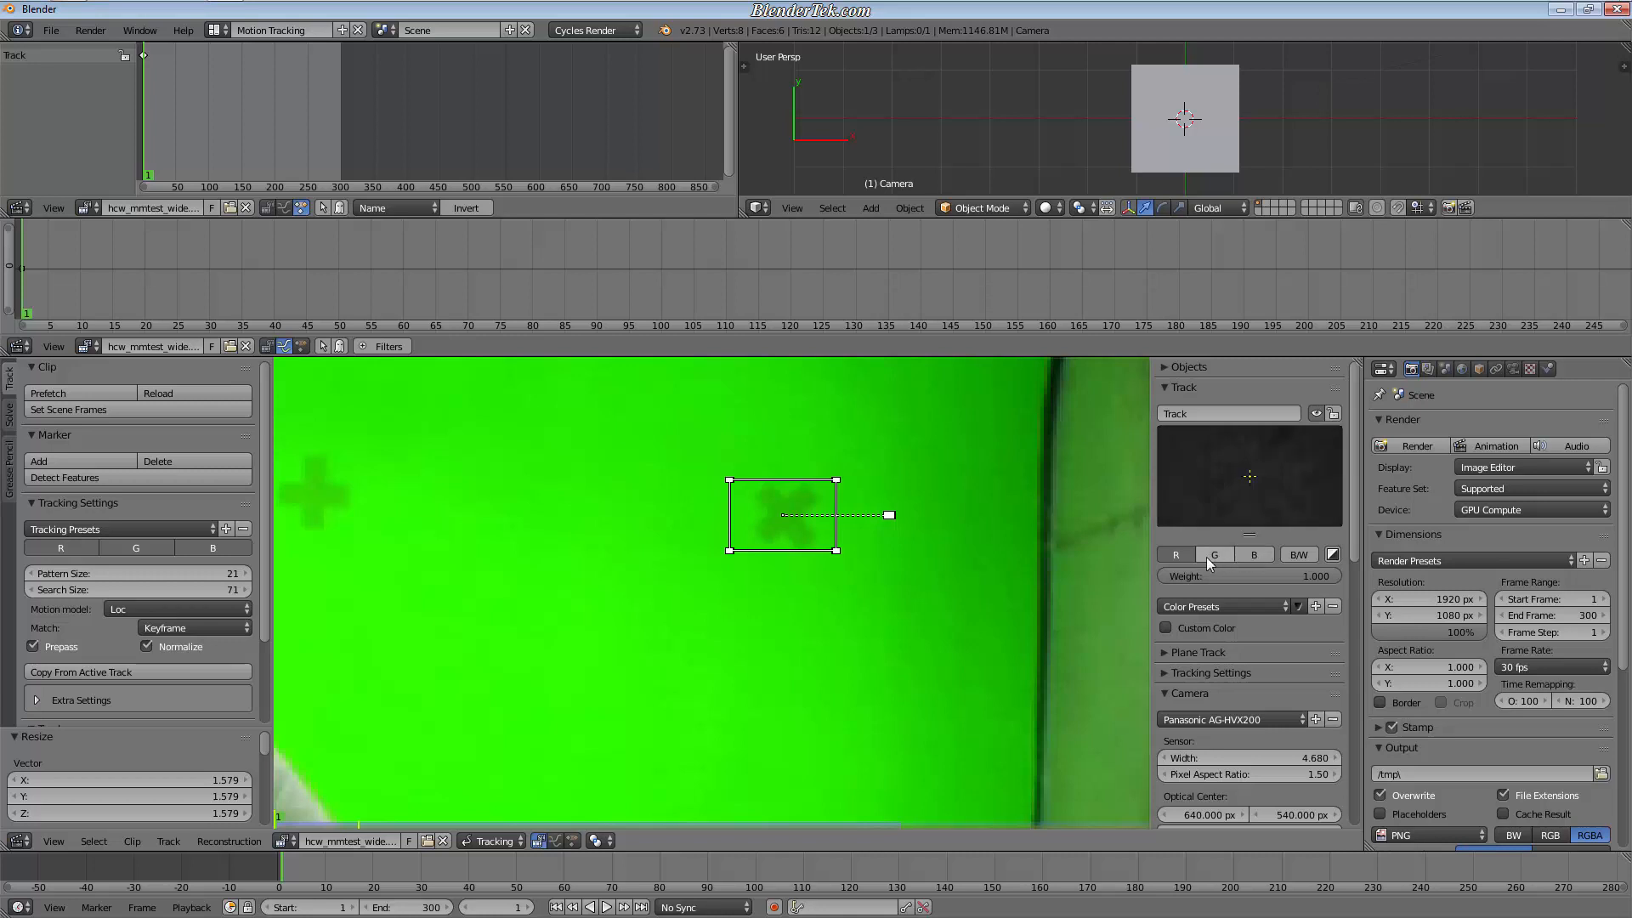
click(1206, 557)
click(1166, 560)
click(1212, 558)
click(1260, 556)
click(1216, 559)
click(1180, 559)
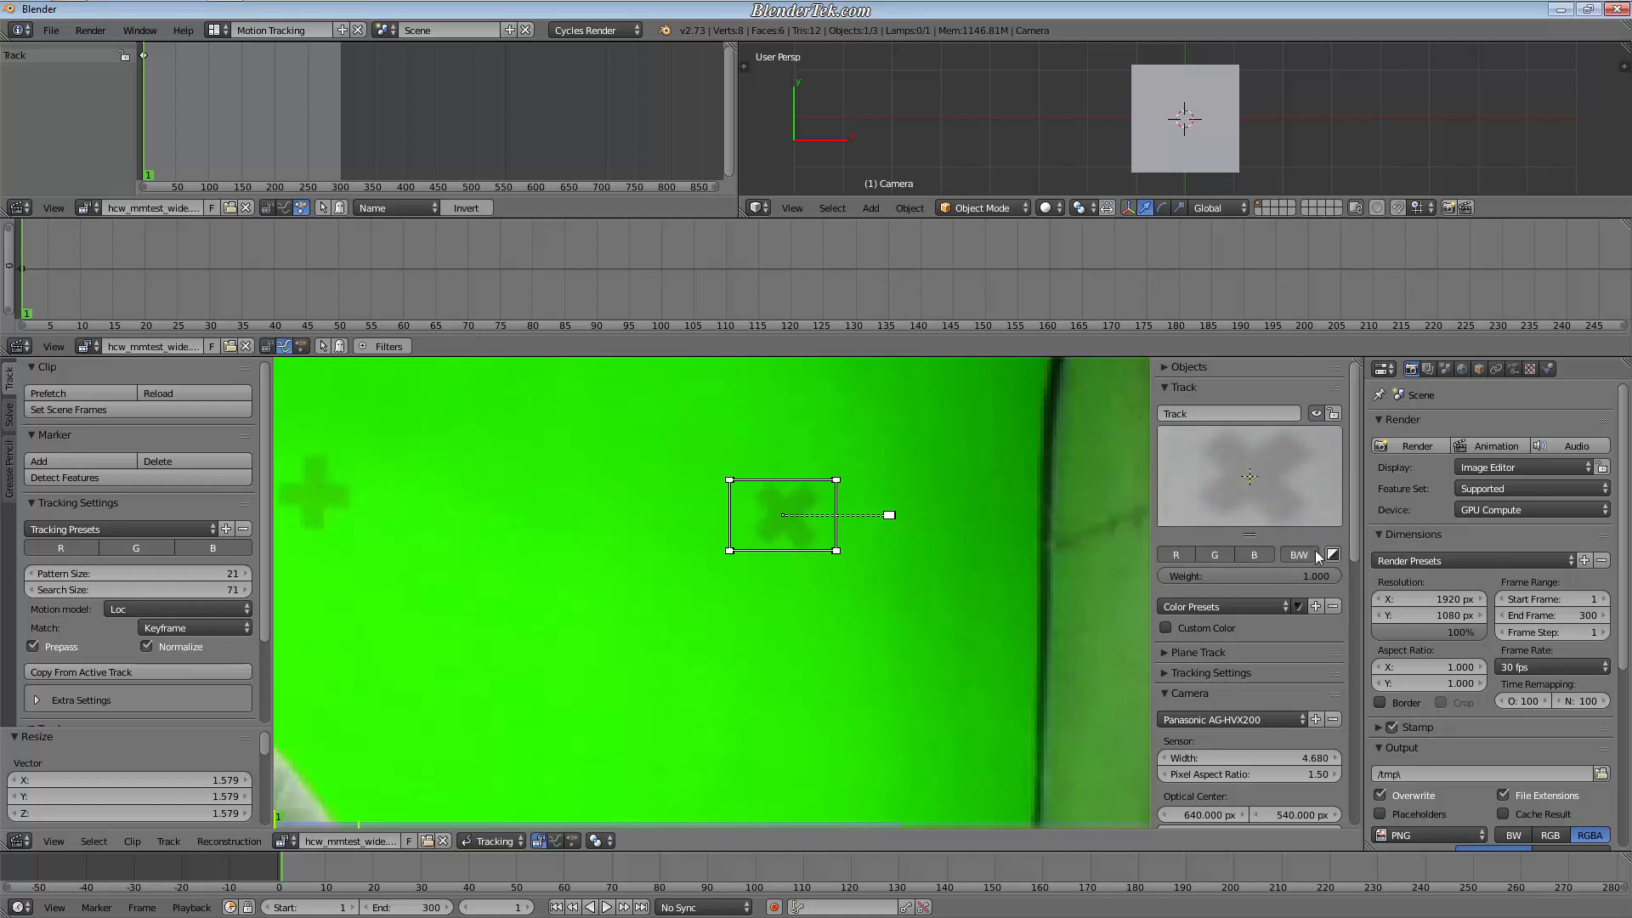
click(1176, 557)
click(1243, 559)
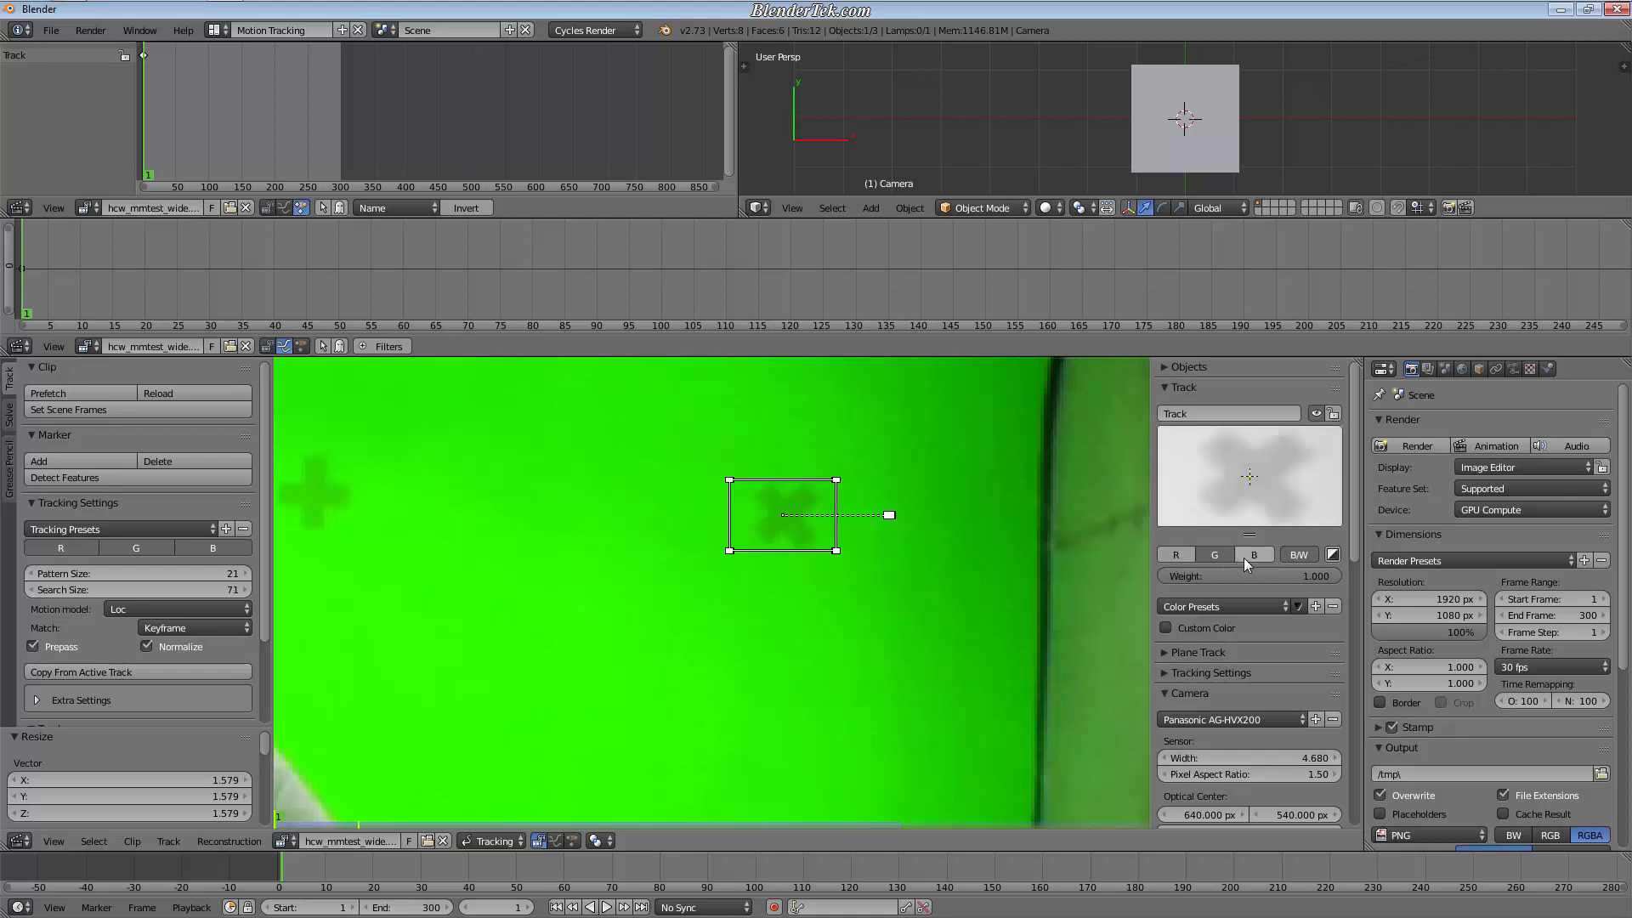
click(1246, 558)
click(1194, 559)
click(1195, 559)
click(1244, 559)
click(1200, 562)
click(1194, 561)
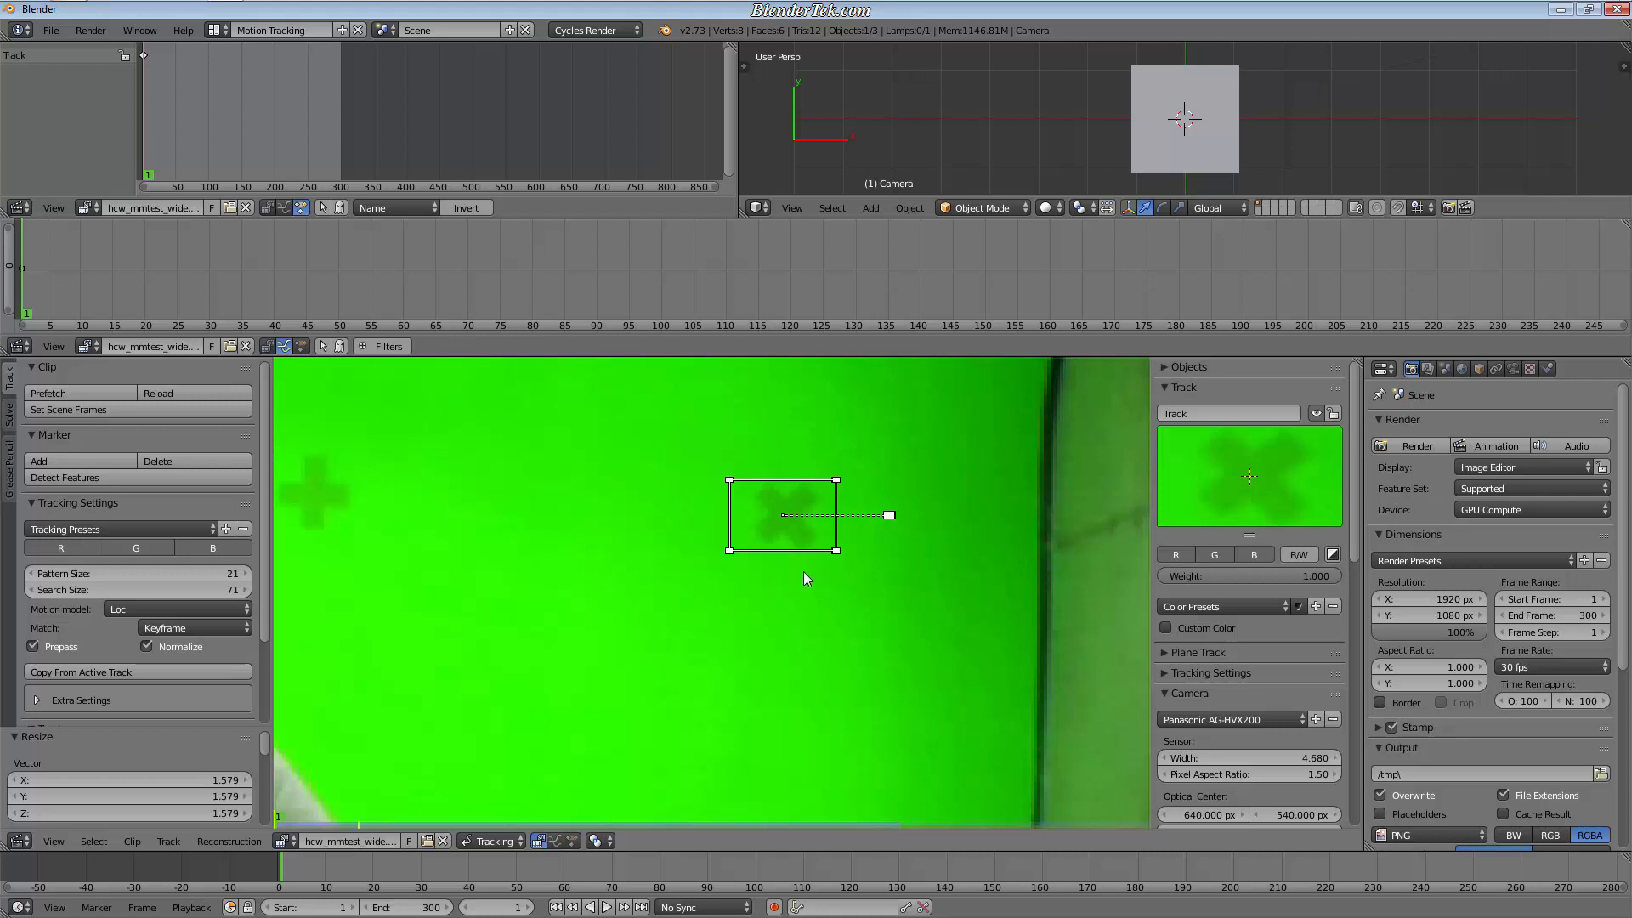
Step: Track the X mark's marker forward through the clip, inspect where it stops, and return to frame 1
key(ctrl+t)
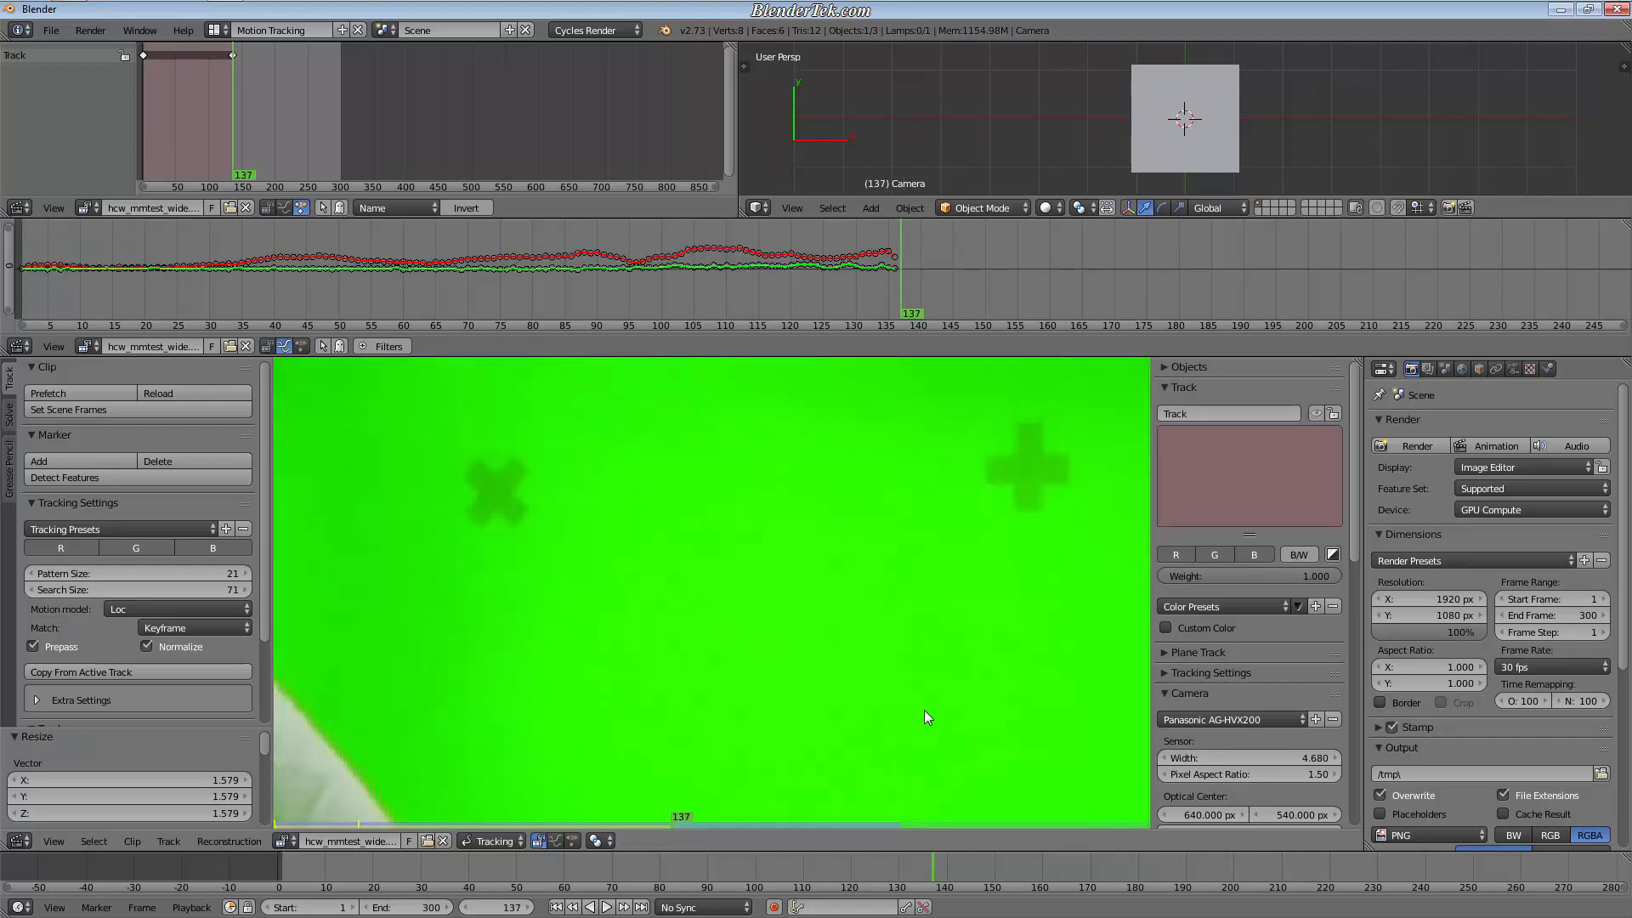
scroll(931, 712, down, 3)
middle_drag(984, 711, 842, 697)
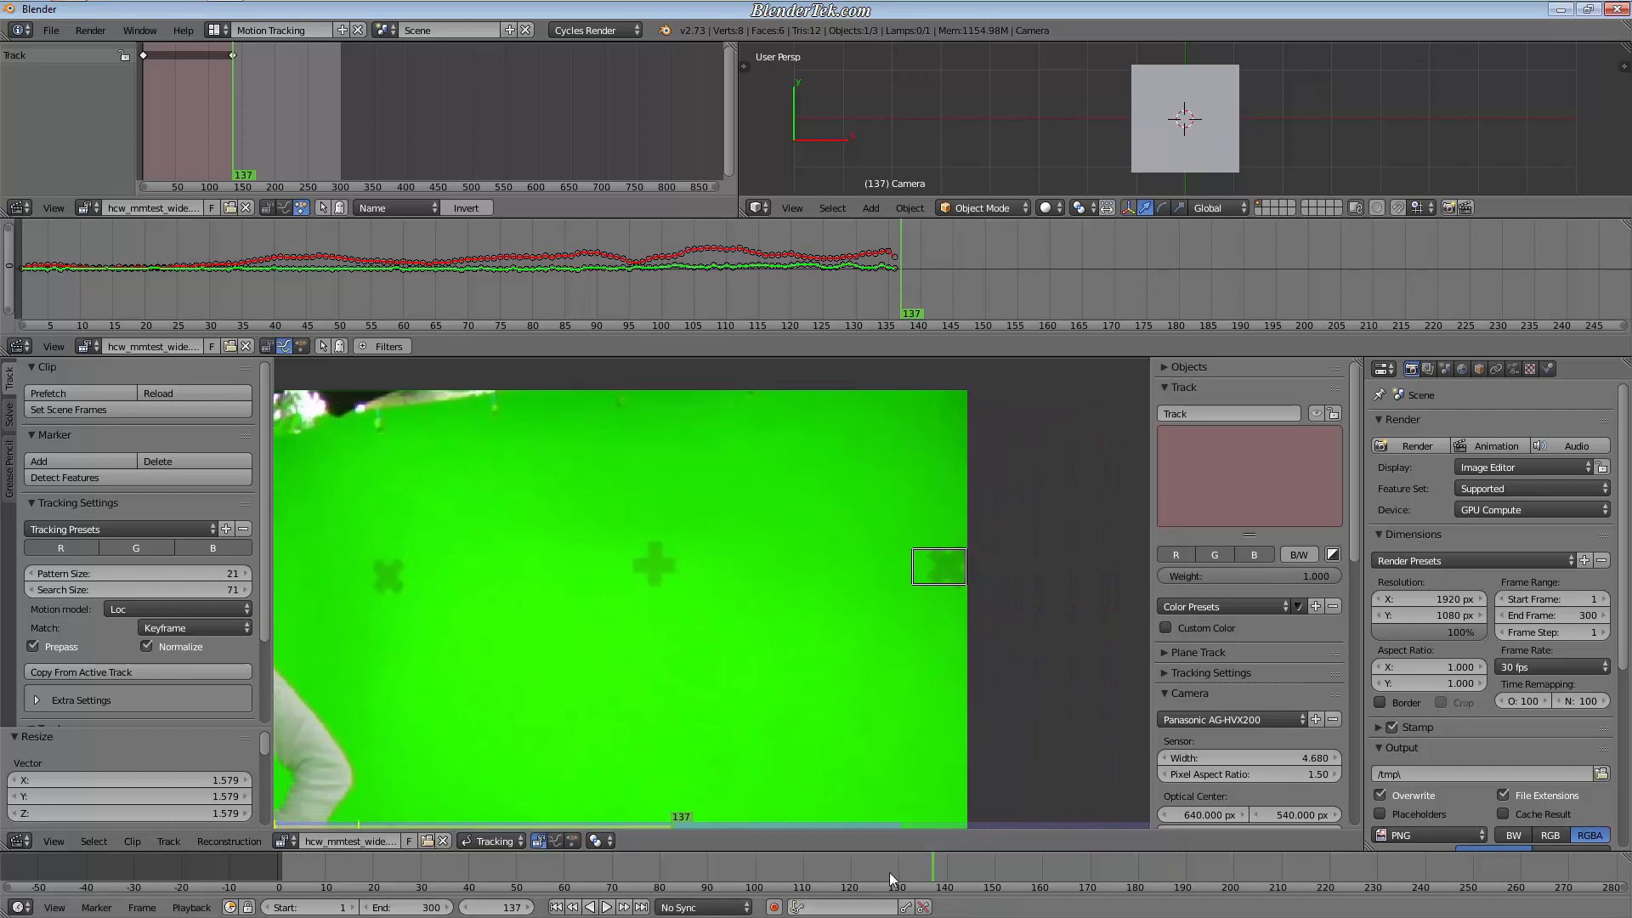
scroll(767, 696, down, 3)
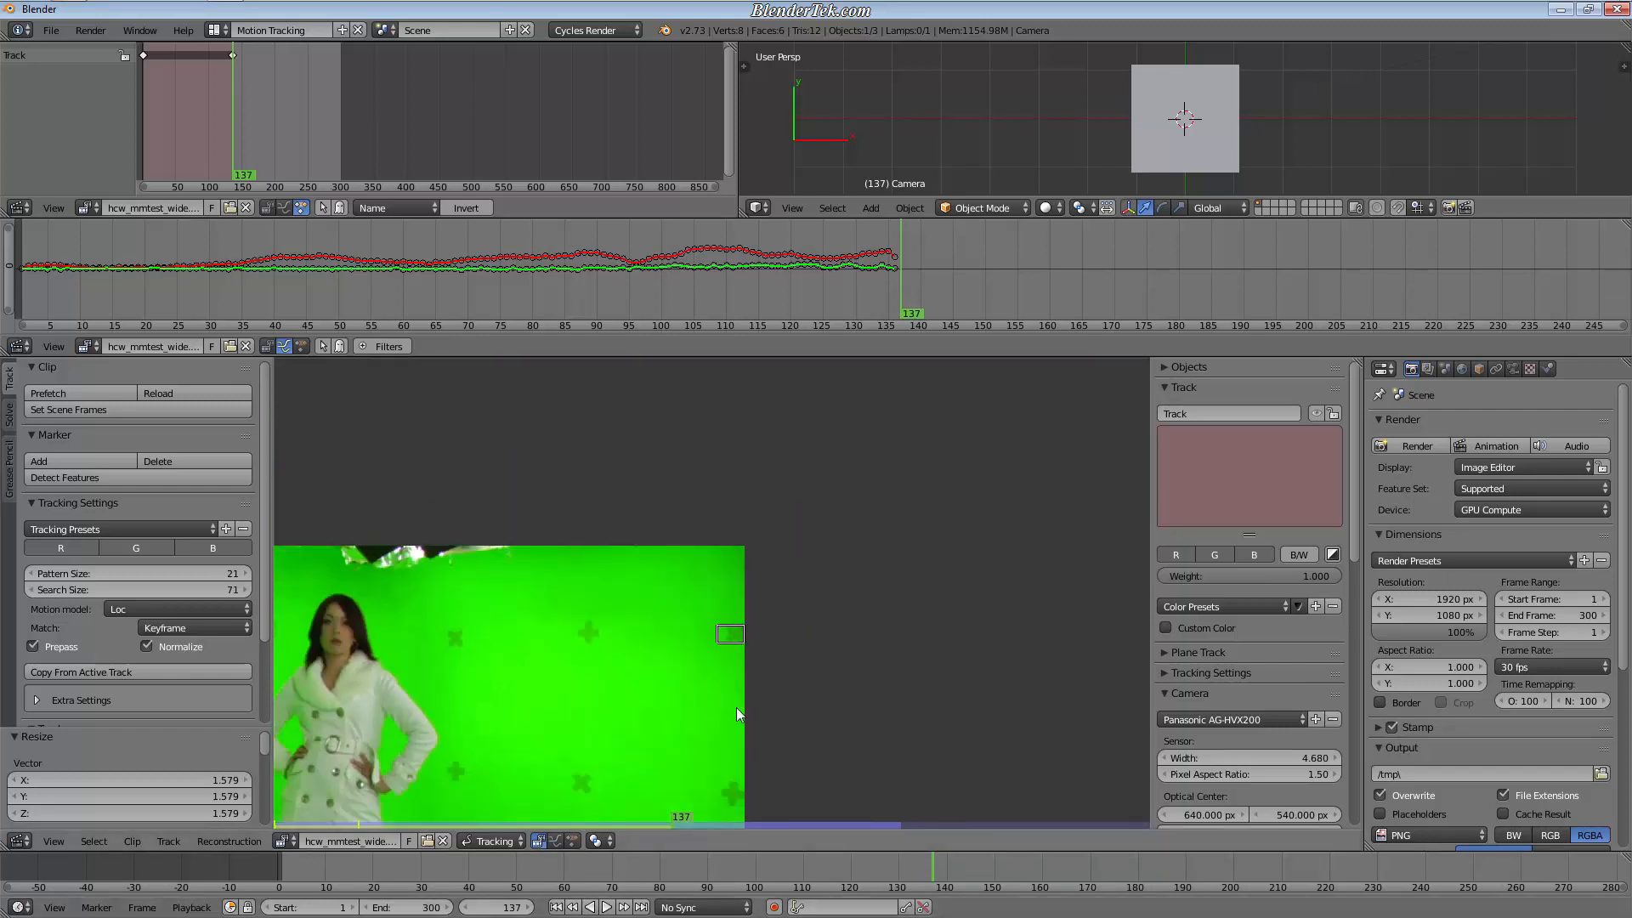
middle_drag(697, 732, 967, 558)
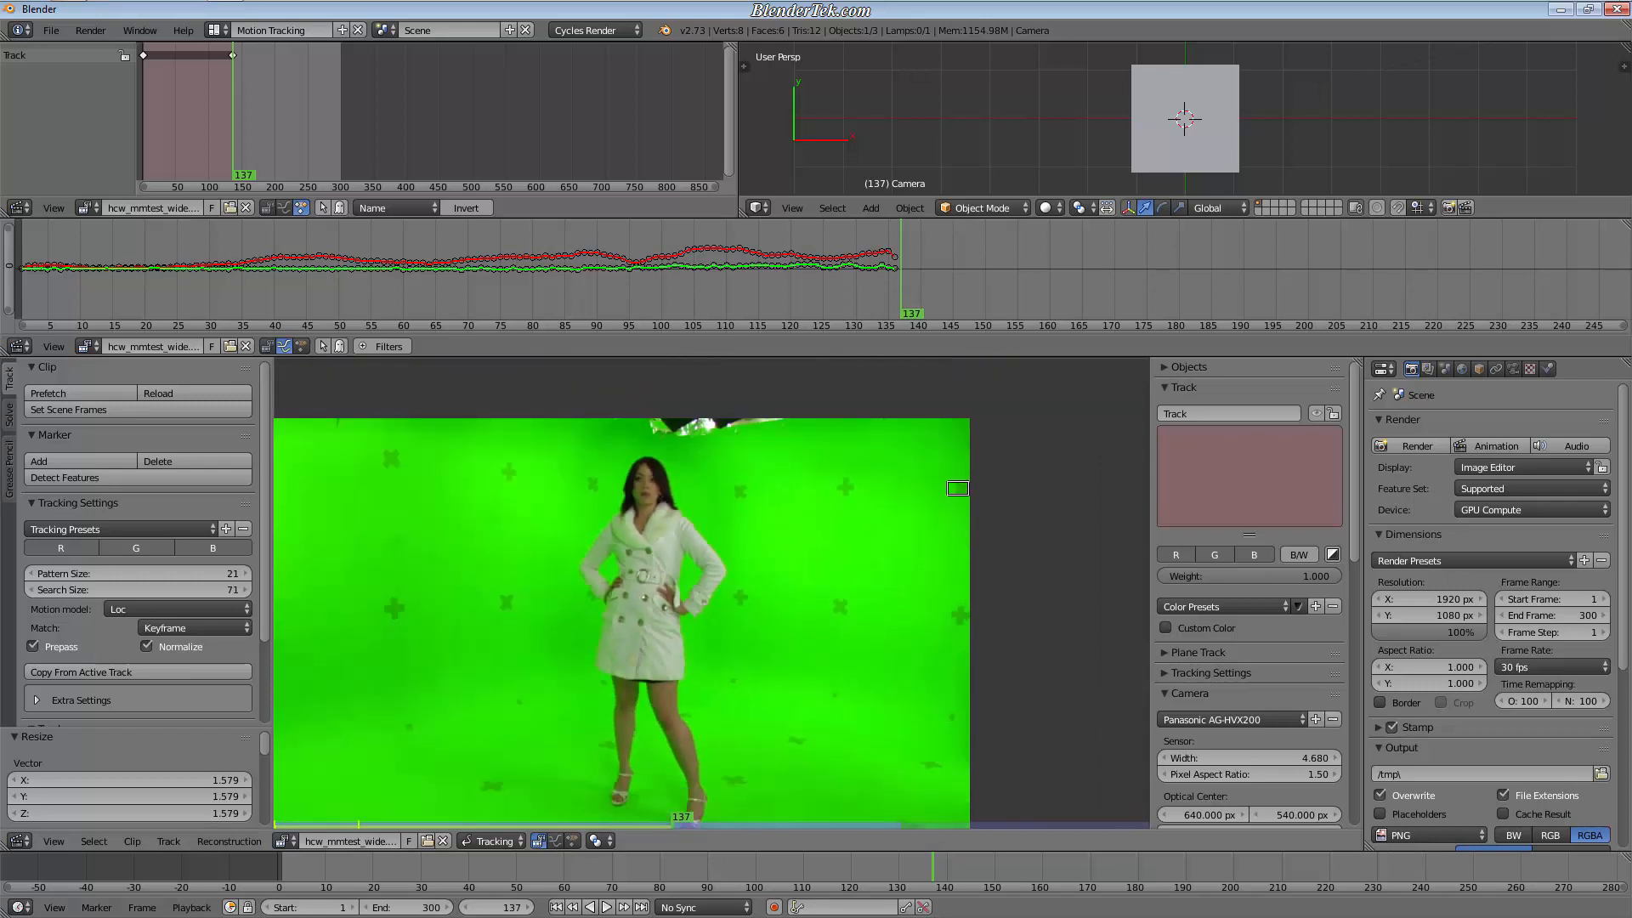
scroll(895, 865, down, 1)
drag(895, 866, 329, 867)
middle_drag(601, 717, 681, 690)
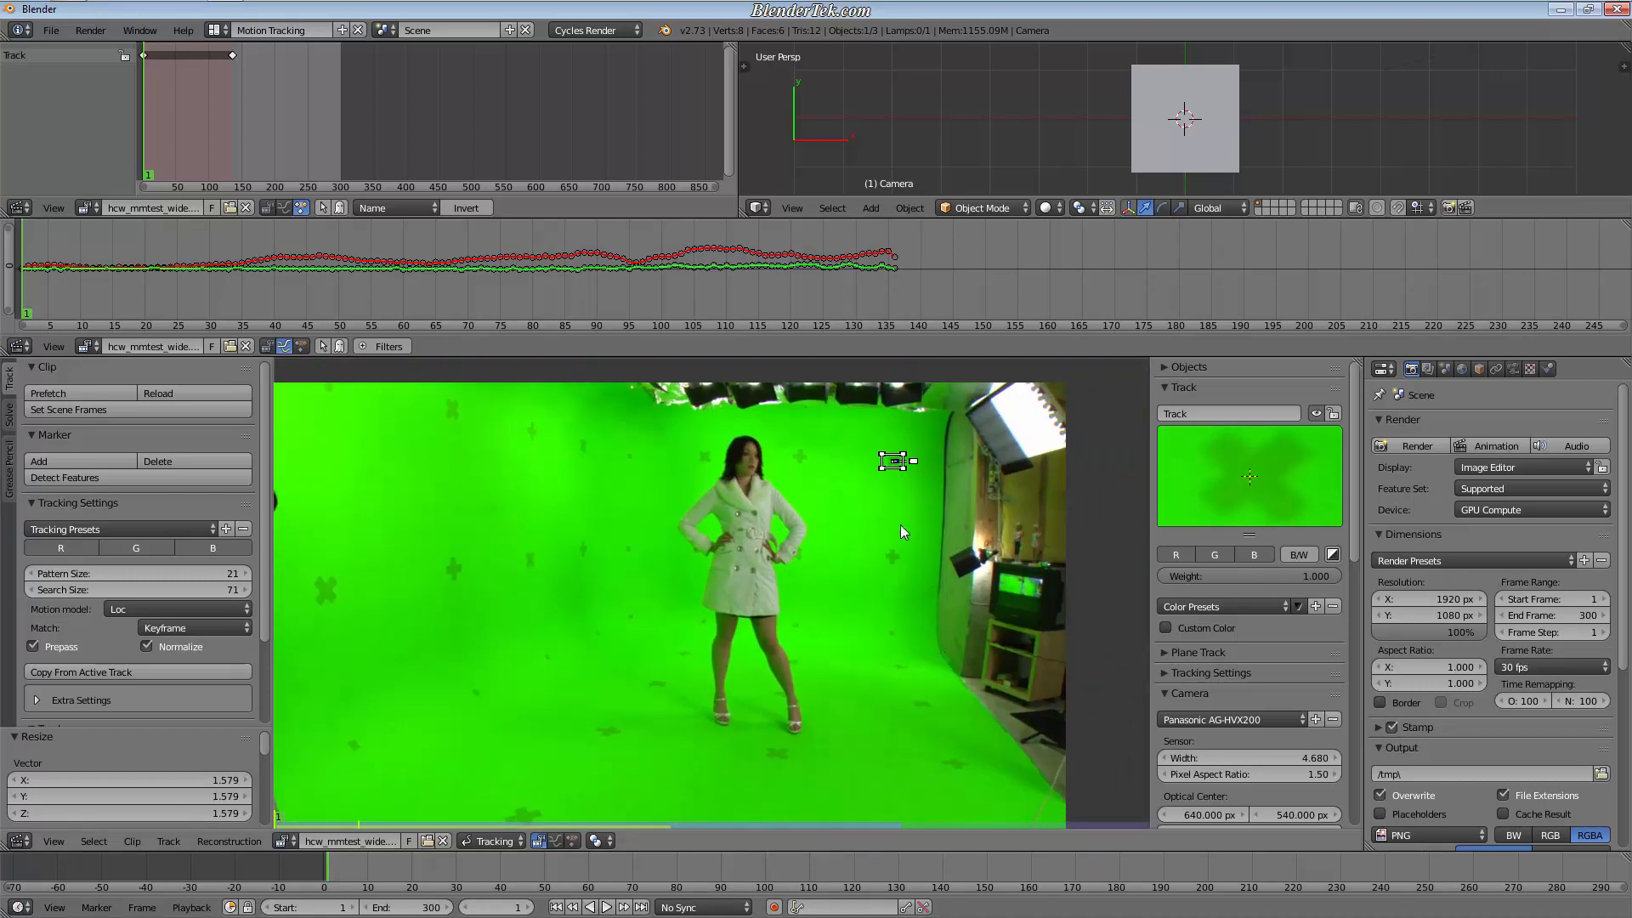
Step: Add a second marker on the plus mark below the tracked X mark and scale it up by about 1.76
scroll(897, 549, up, 6)
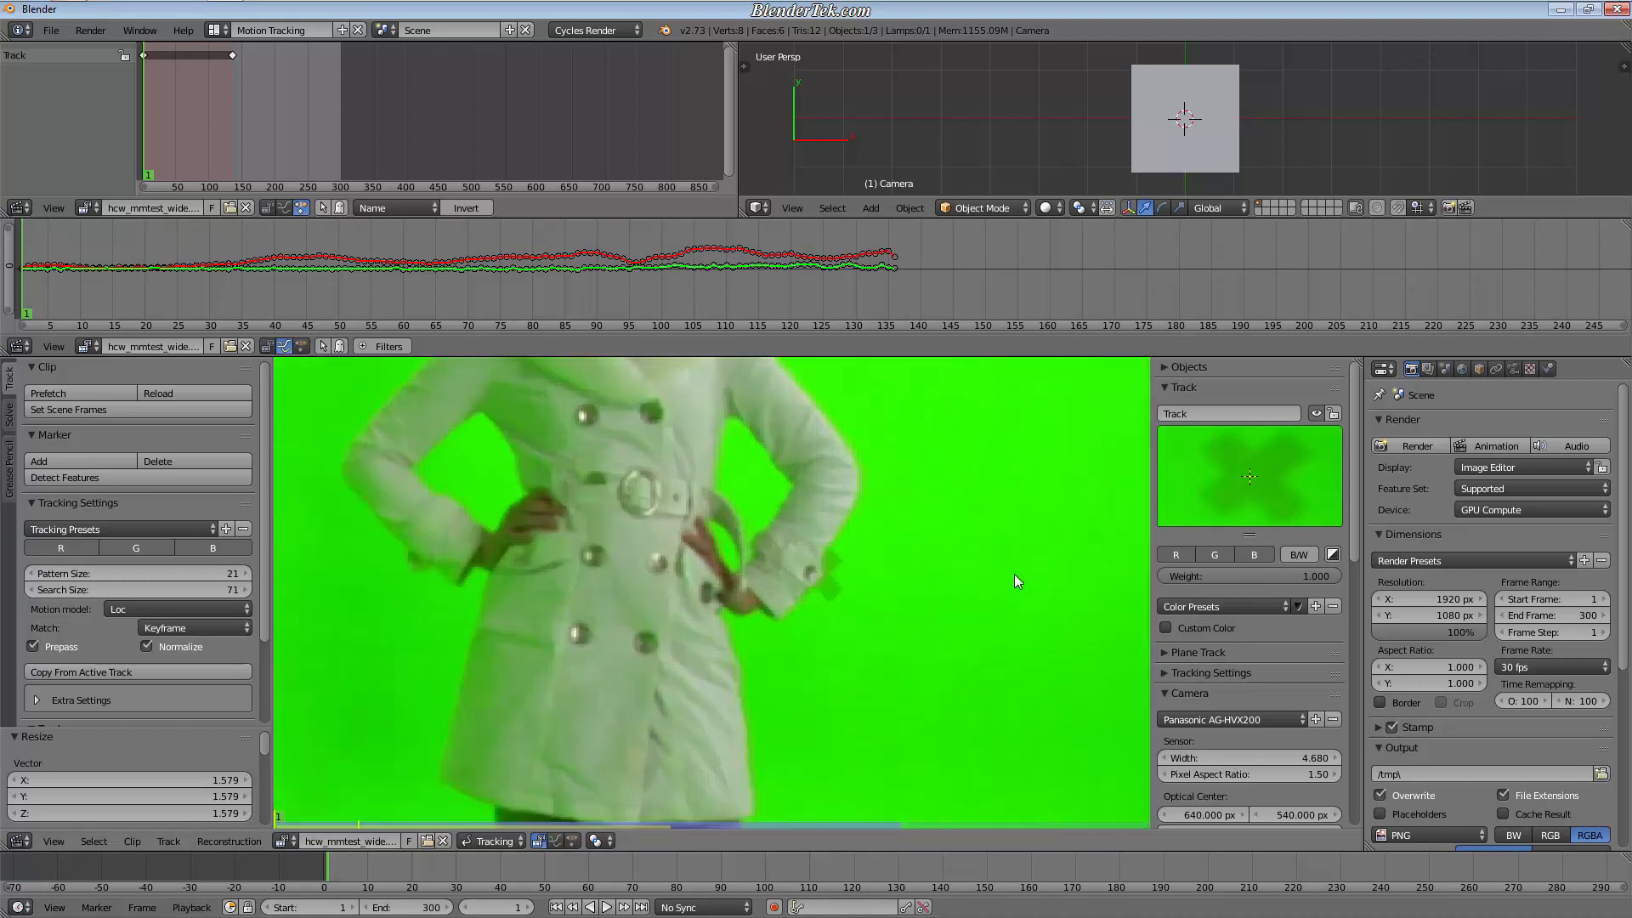
middle_drag(1003, 570, 510, 533)
scroll(808, 553, up, 4)
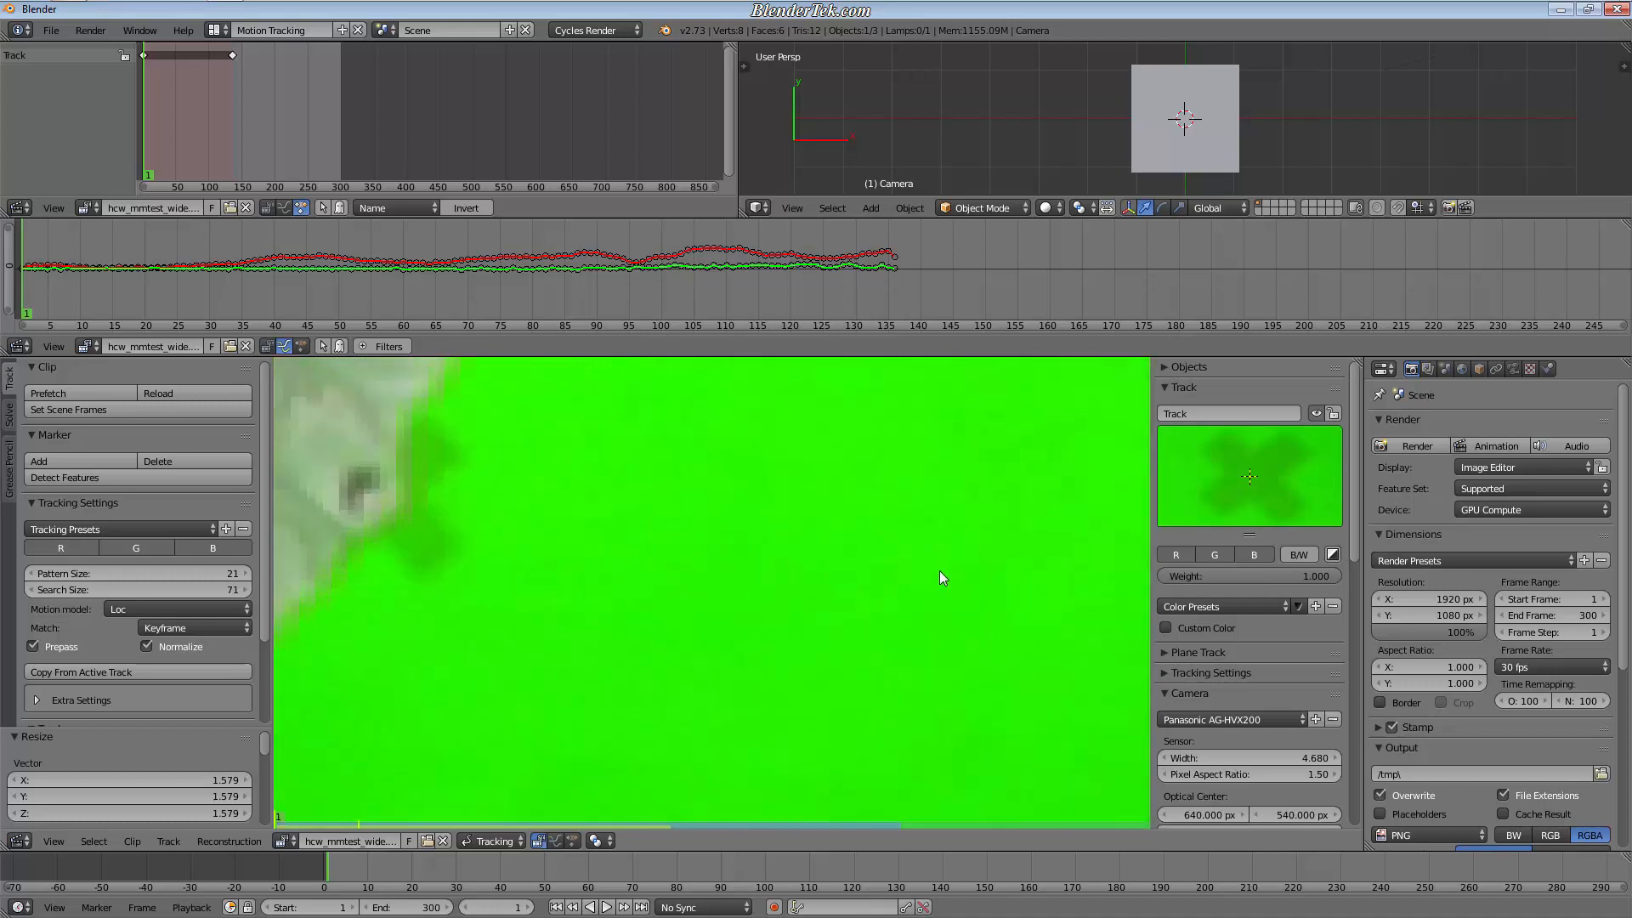
scroll(943, 569, down, 5)
middle_drag(952, 566, 772, 595)
scroll(770, 578, up, 6)
scroll(920, 580, down, 1)
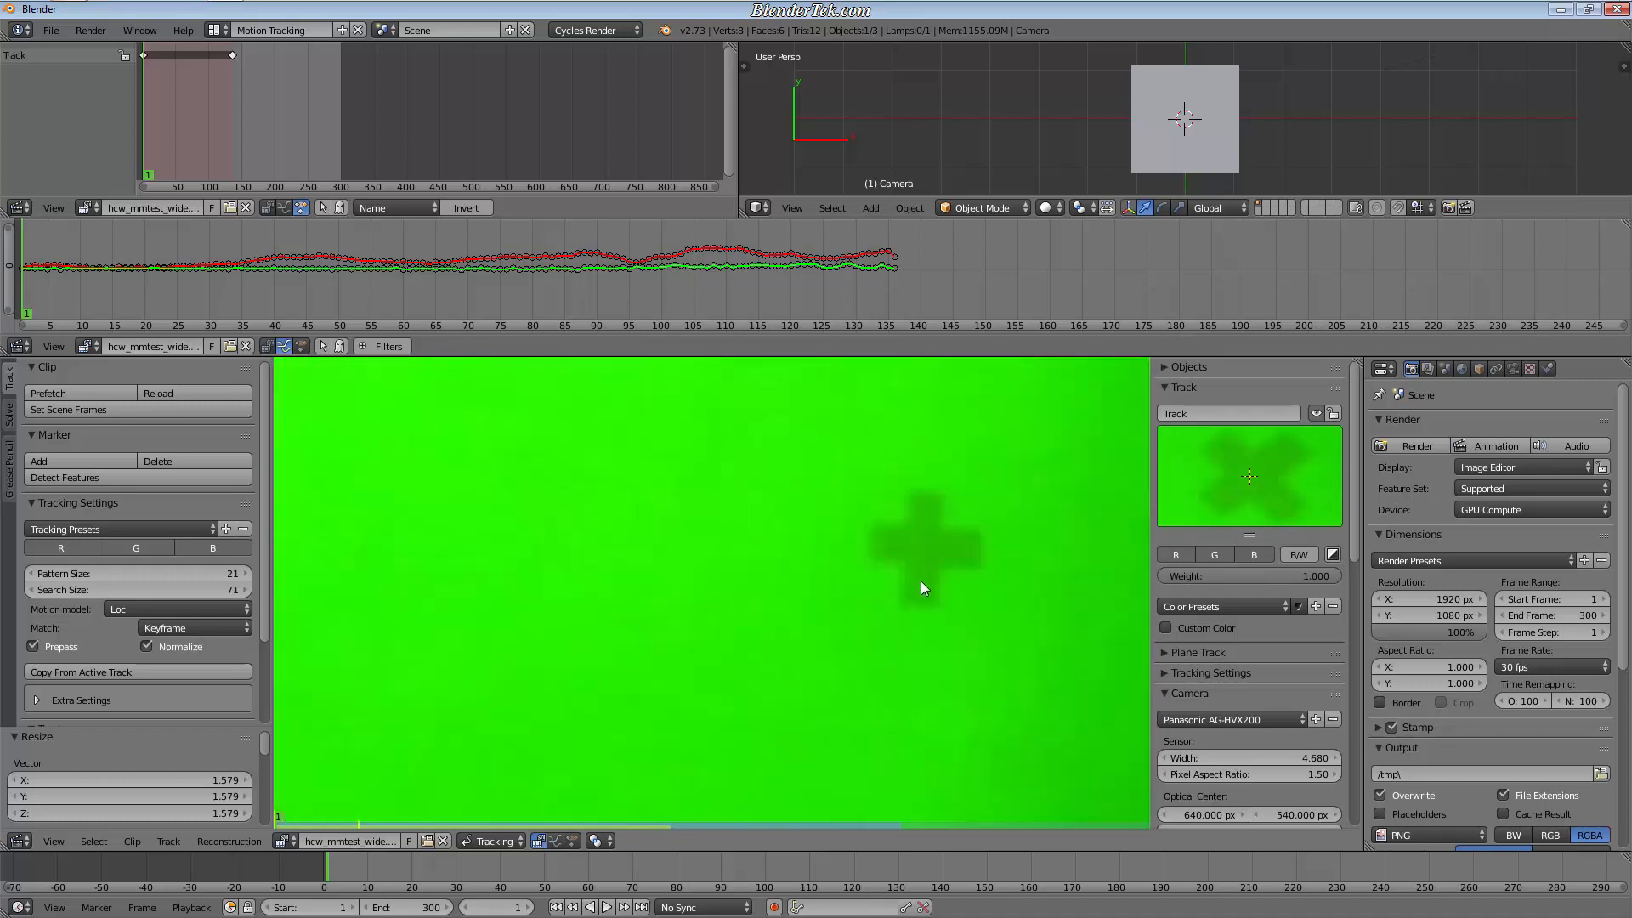
ctrl+click(925, 544)
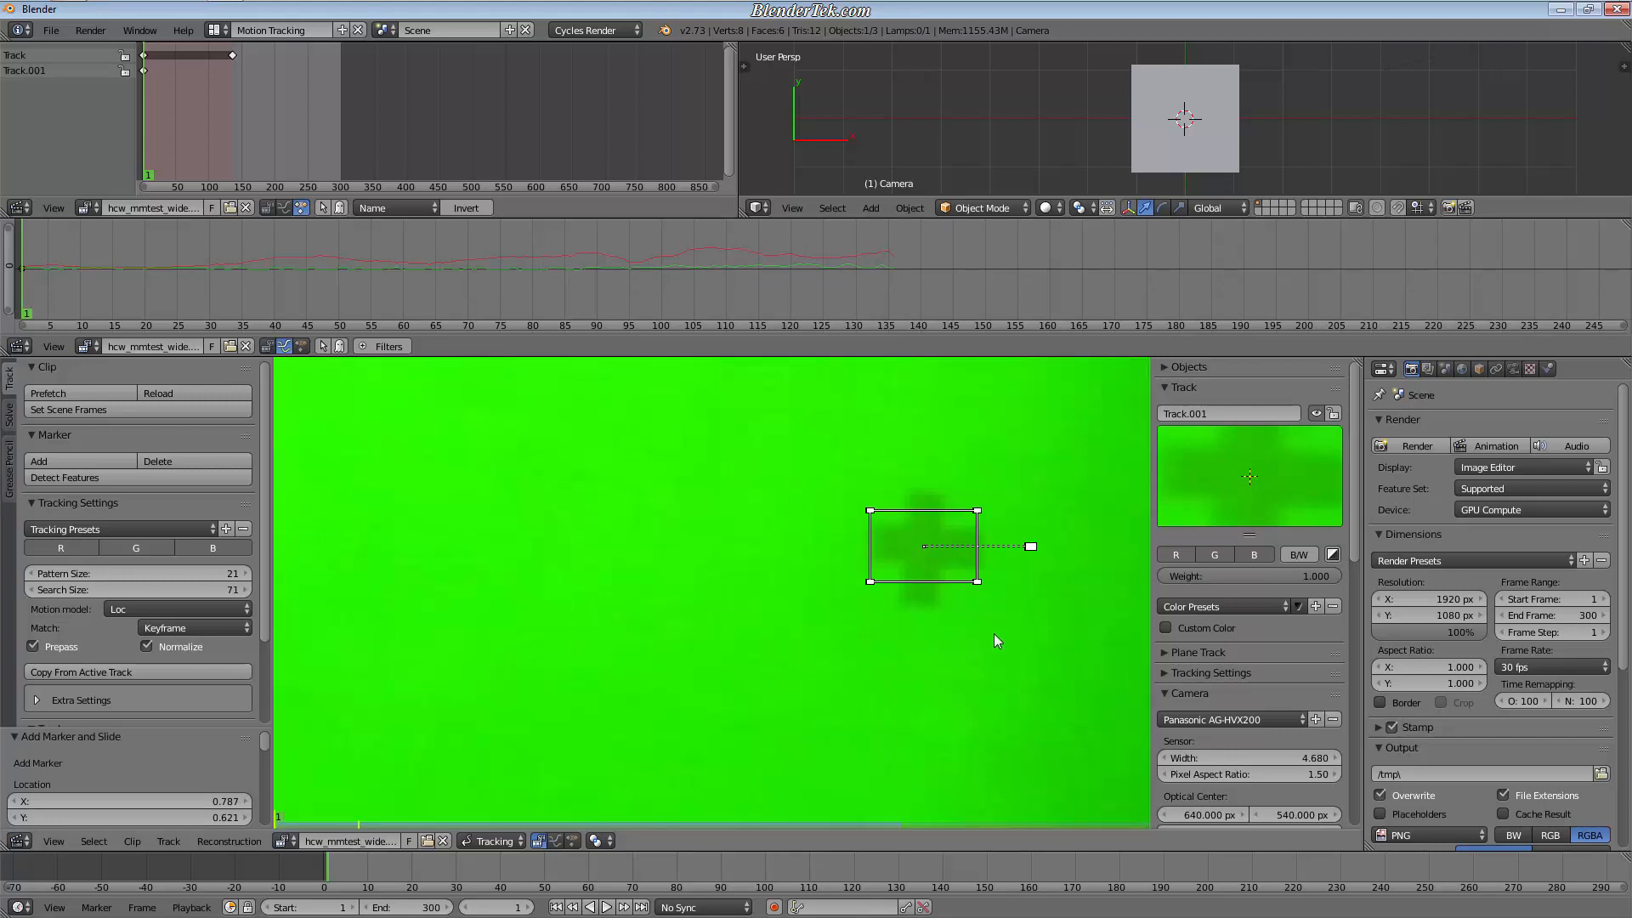
key(s)
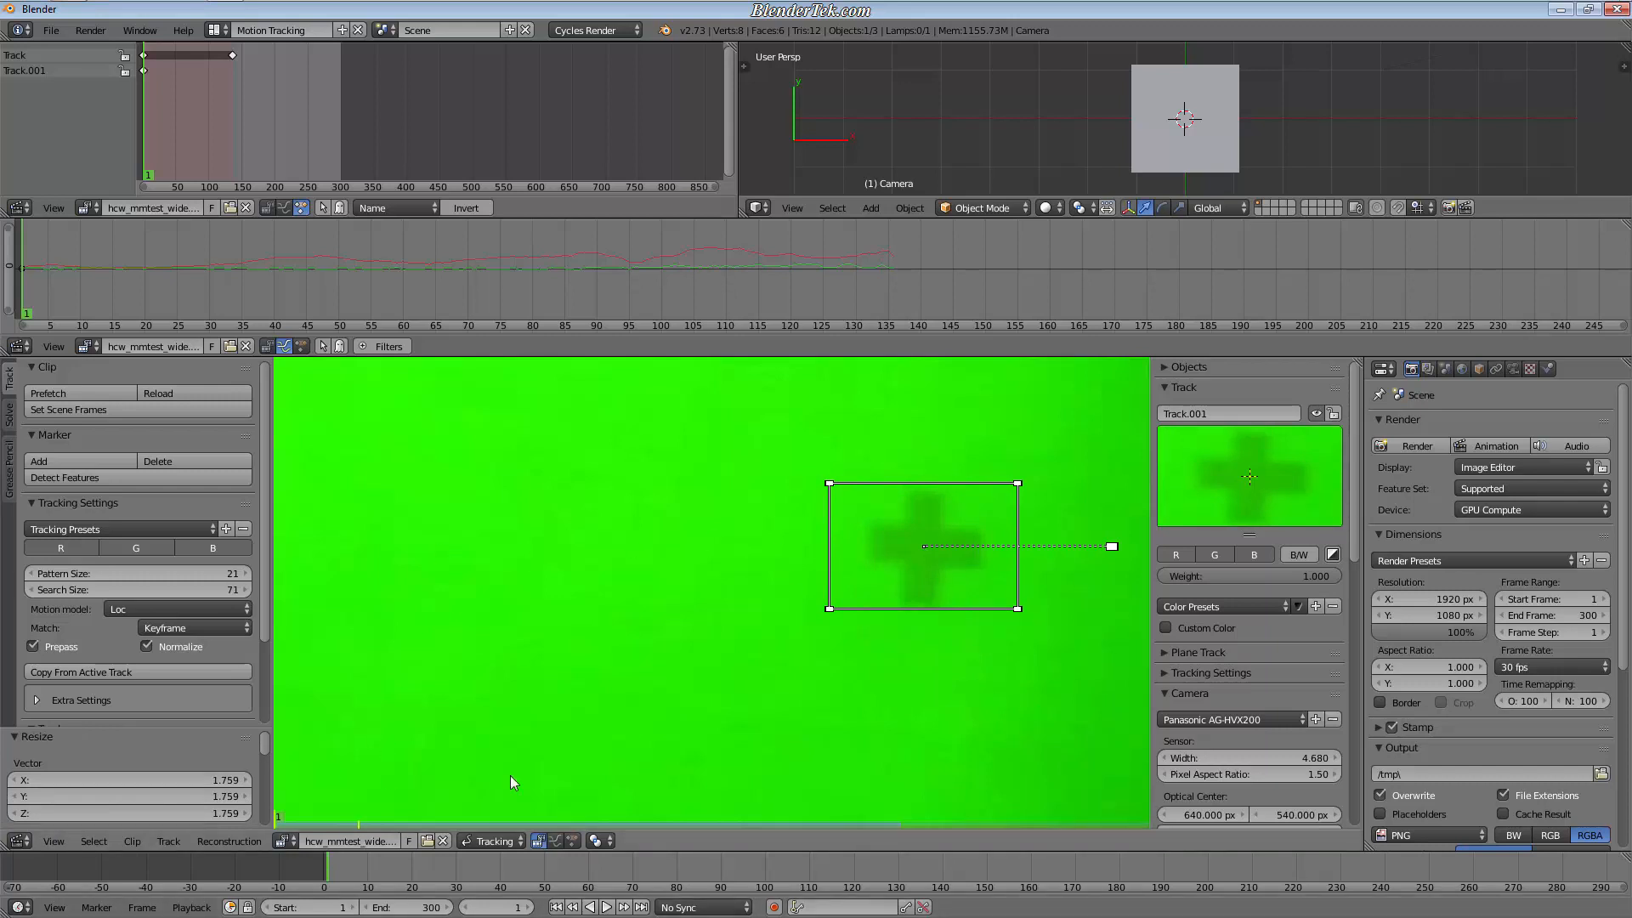
Step: Track the plus mark's marker forward through the clip and enable Lock to Selection for the clip view
key(ctrl+t)
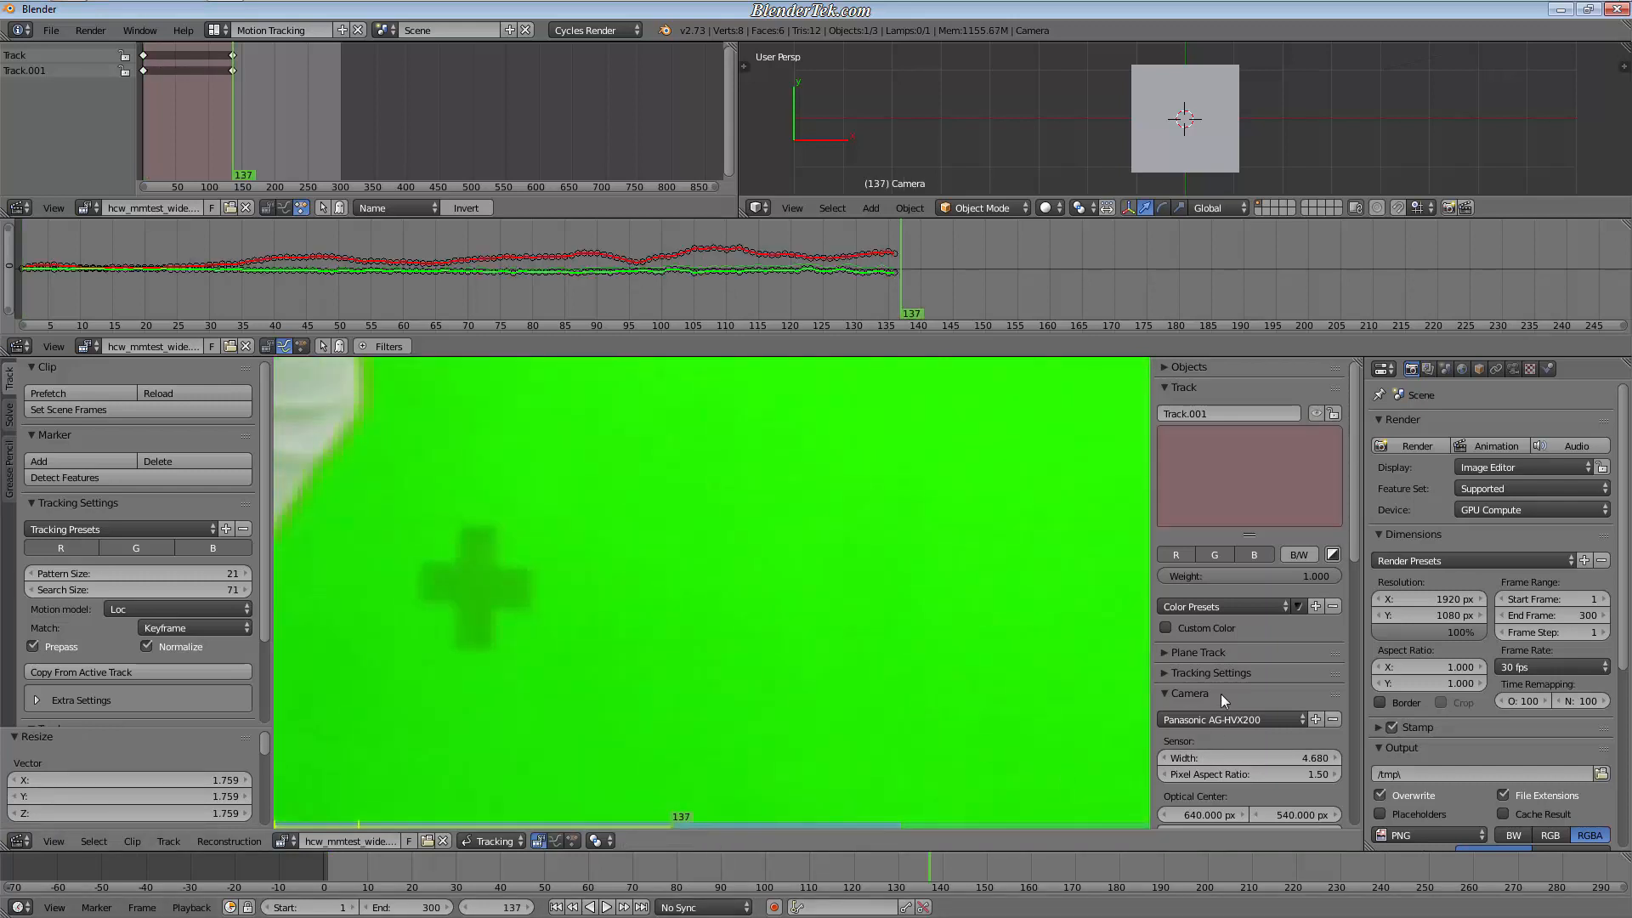
scroll(1241, 731, down, 7)
scroll(1233, 706, down, 5)
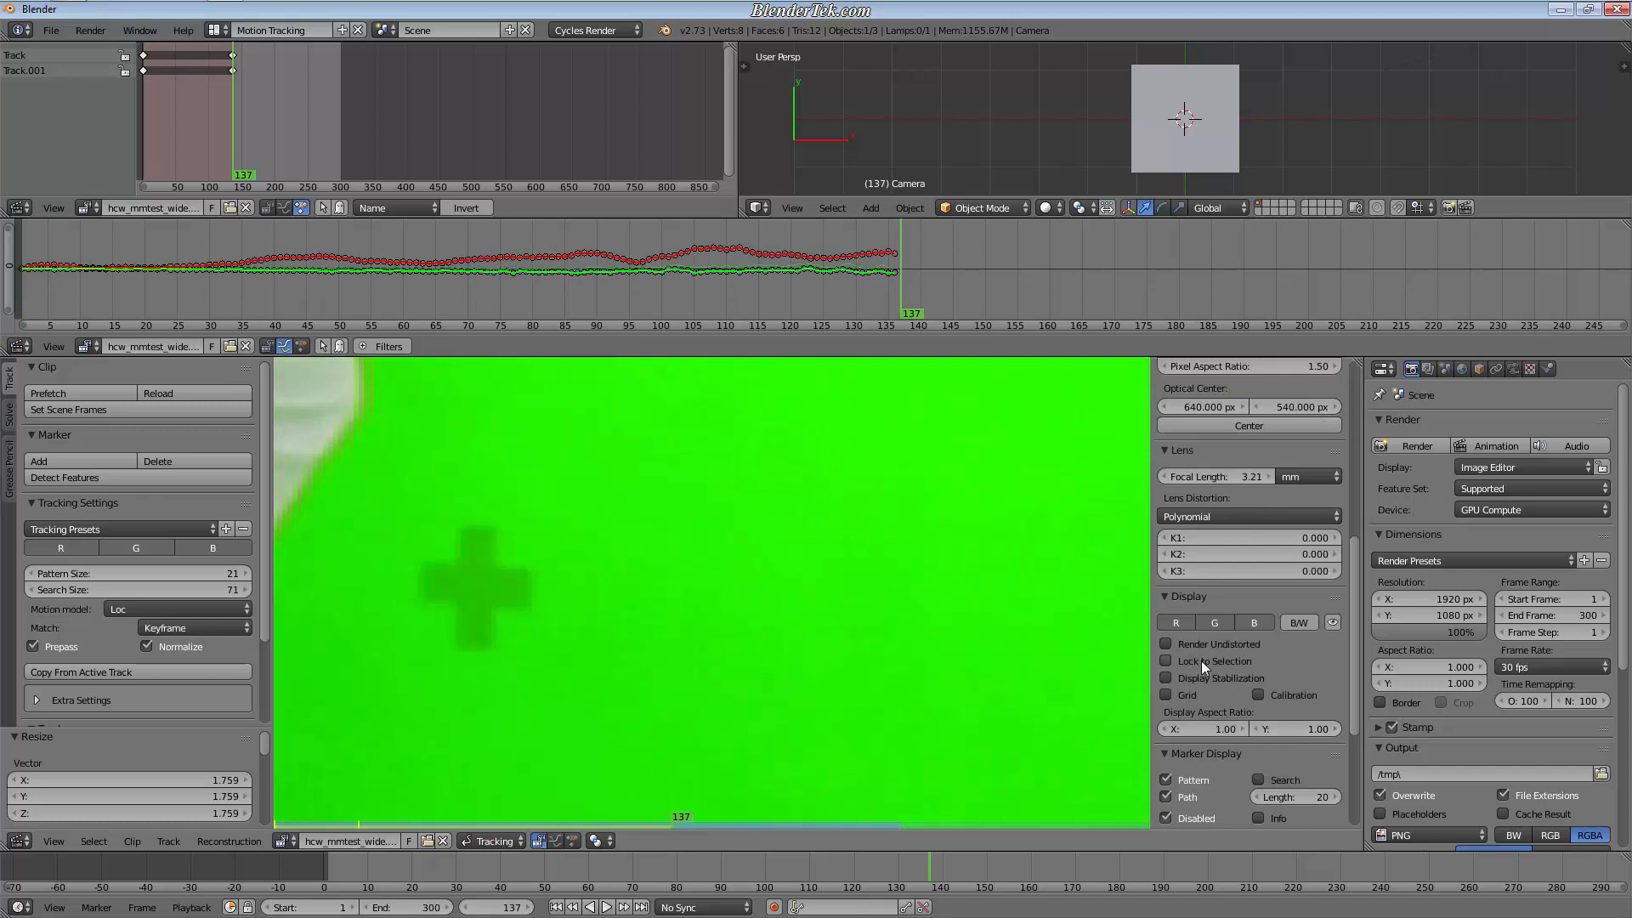
click(1201, 661)
Step: Set the default pattern size to 34 and add a marker on the upper plus mark at frame 137
scroll(709, 690, down, 4)
middle_drag(724, 491, 881, 569)
scroll(880, 570, up, 2)
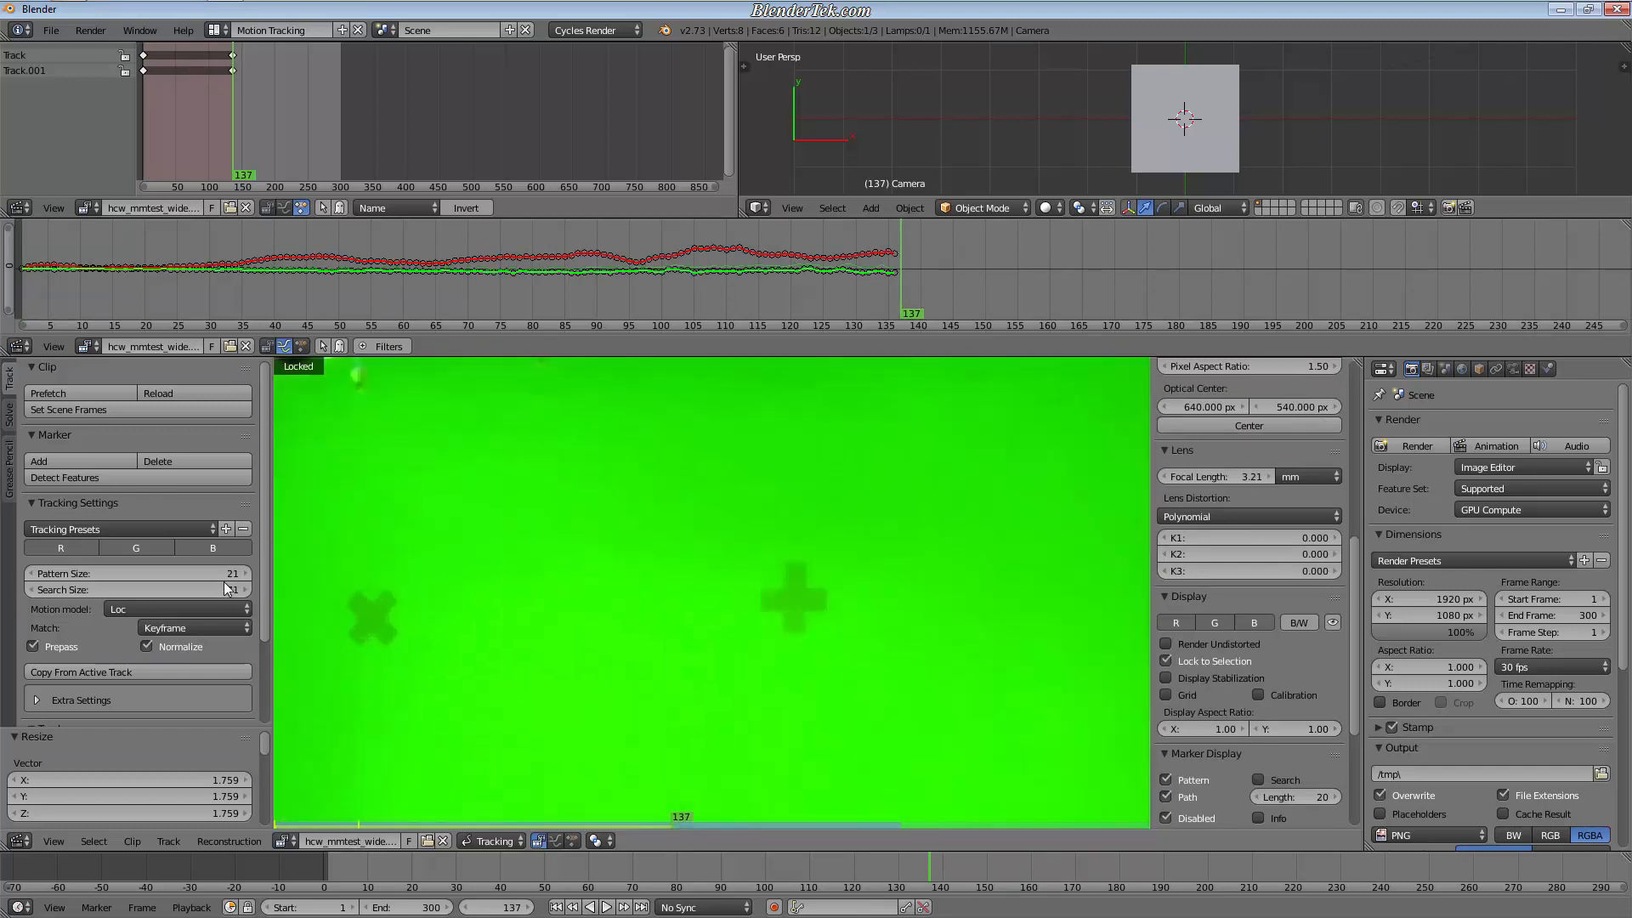
drag(223, 575, 233, 575)
ctrl+click(797, 600)
Step: Collapse the Camera, Lens and Display settings in the clip sidebar and expand the Marker settings
scroll(1303, 635, up, 6)
scroll(1304, 635, up, 5)
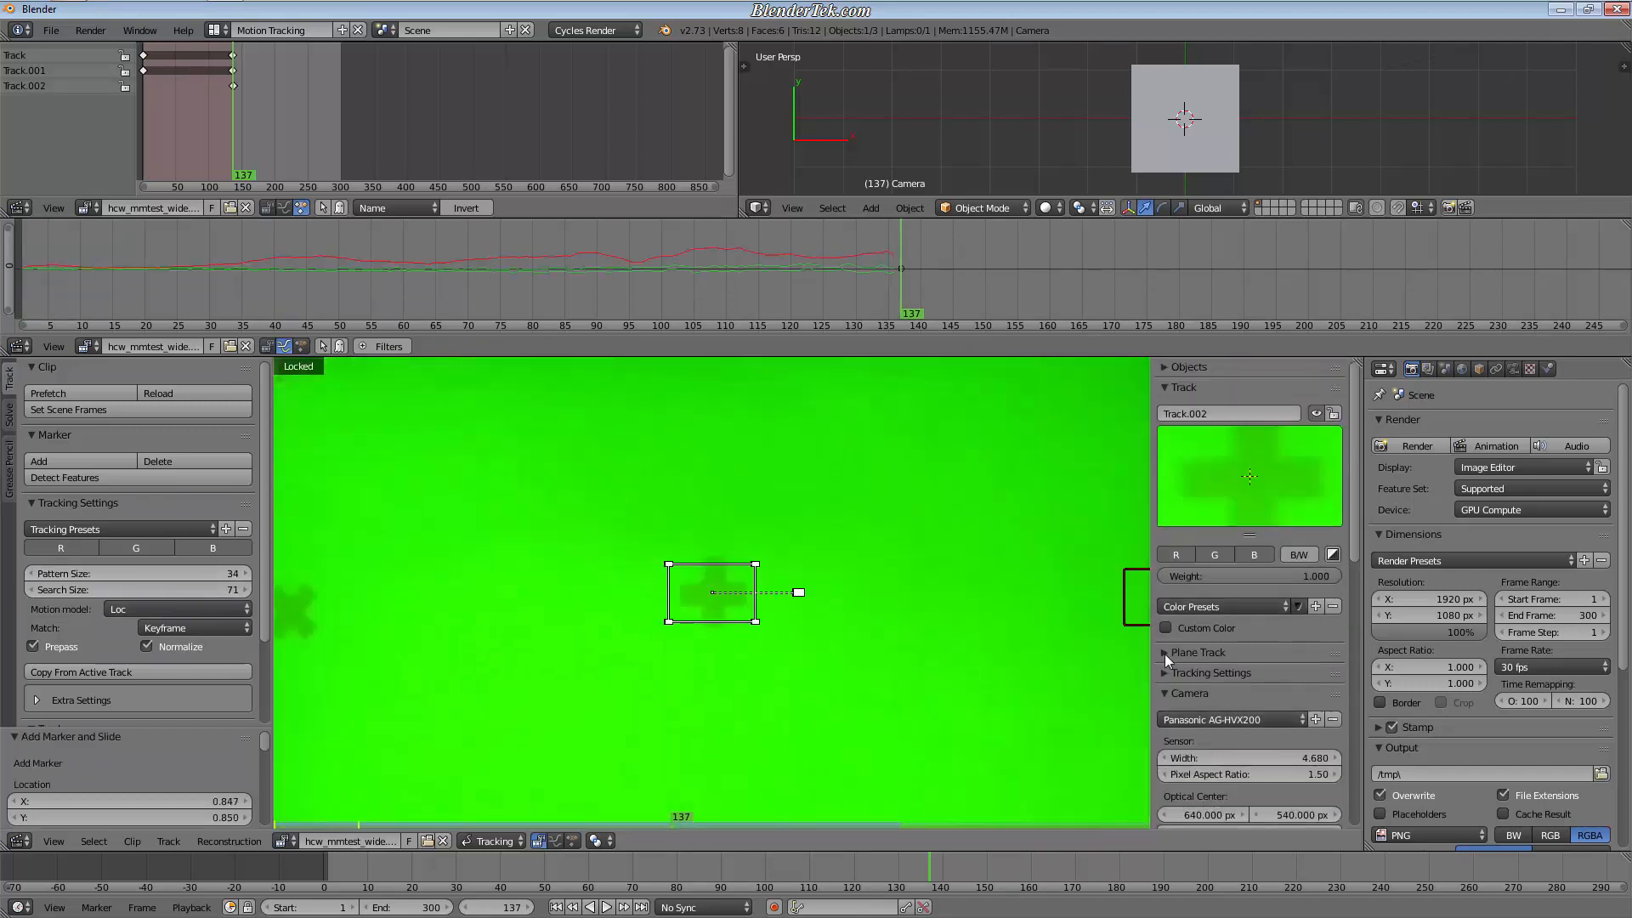
click(1165, 647)
key(a)
scroll(1164, 647, up, 1)
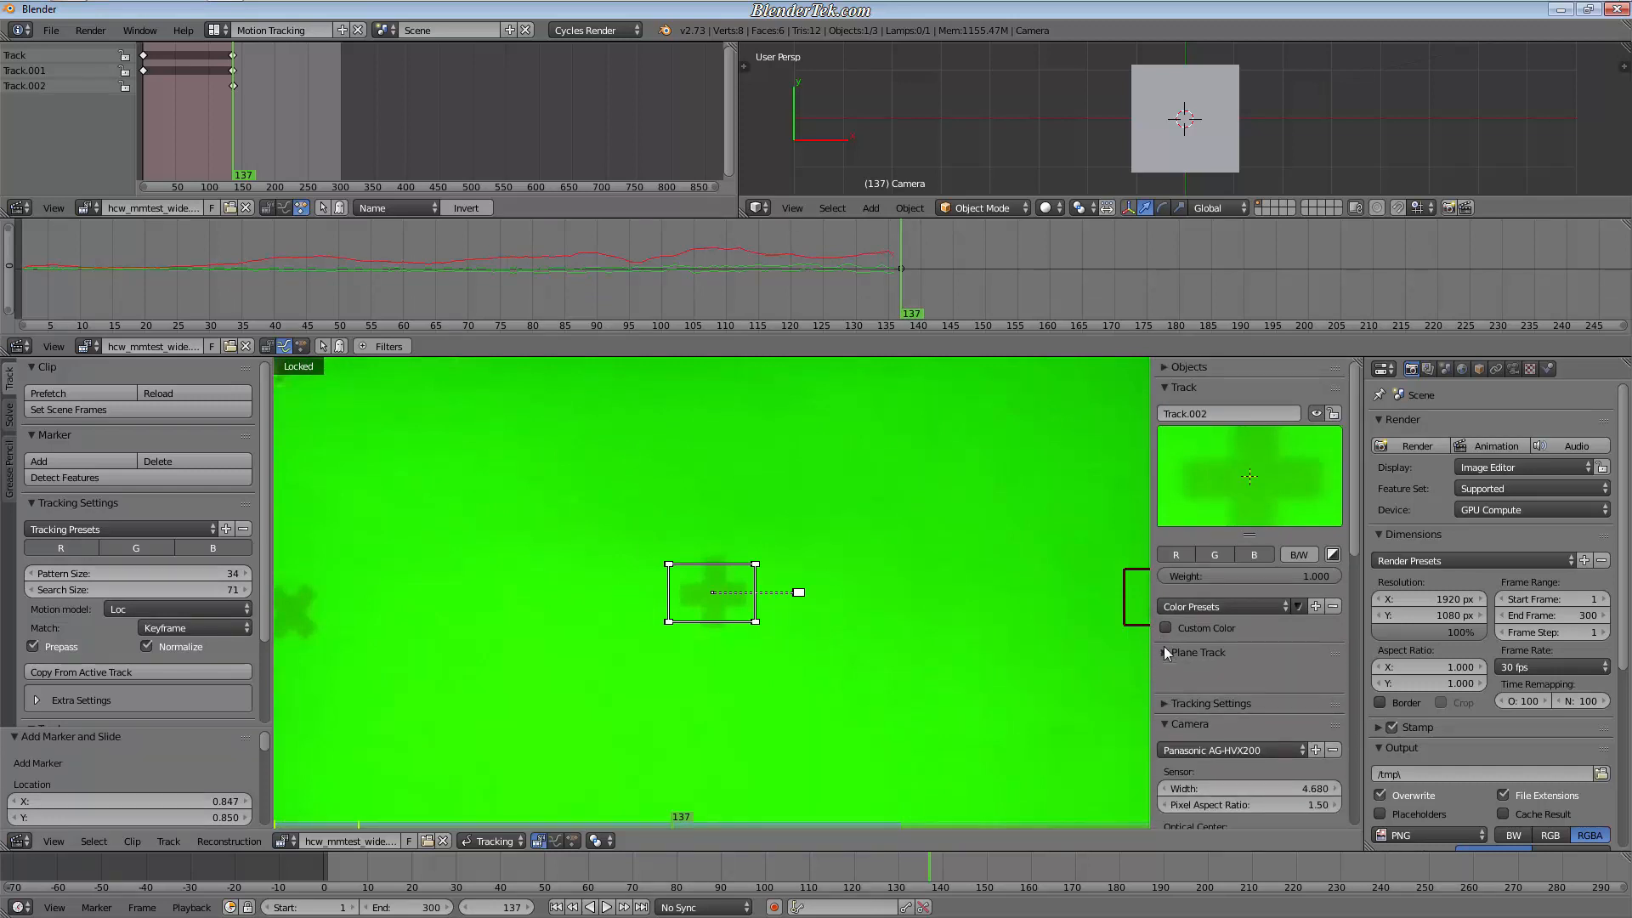
scroll(1165, 646, down, 8)
key(a)
key(a)
click(1169, 462)
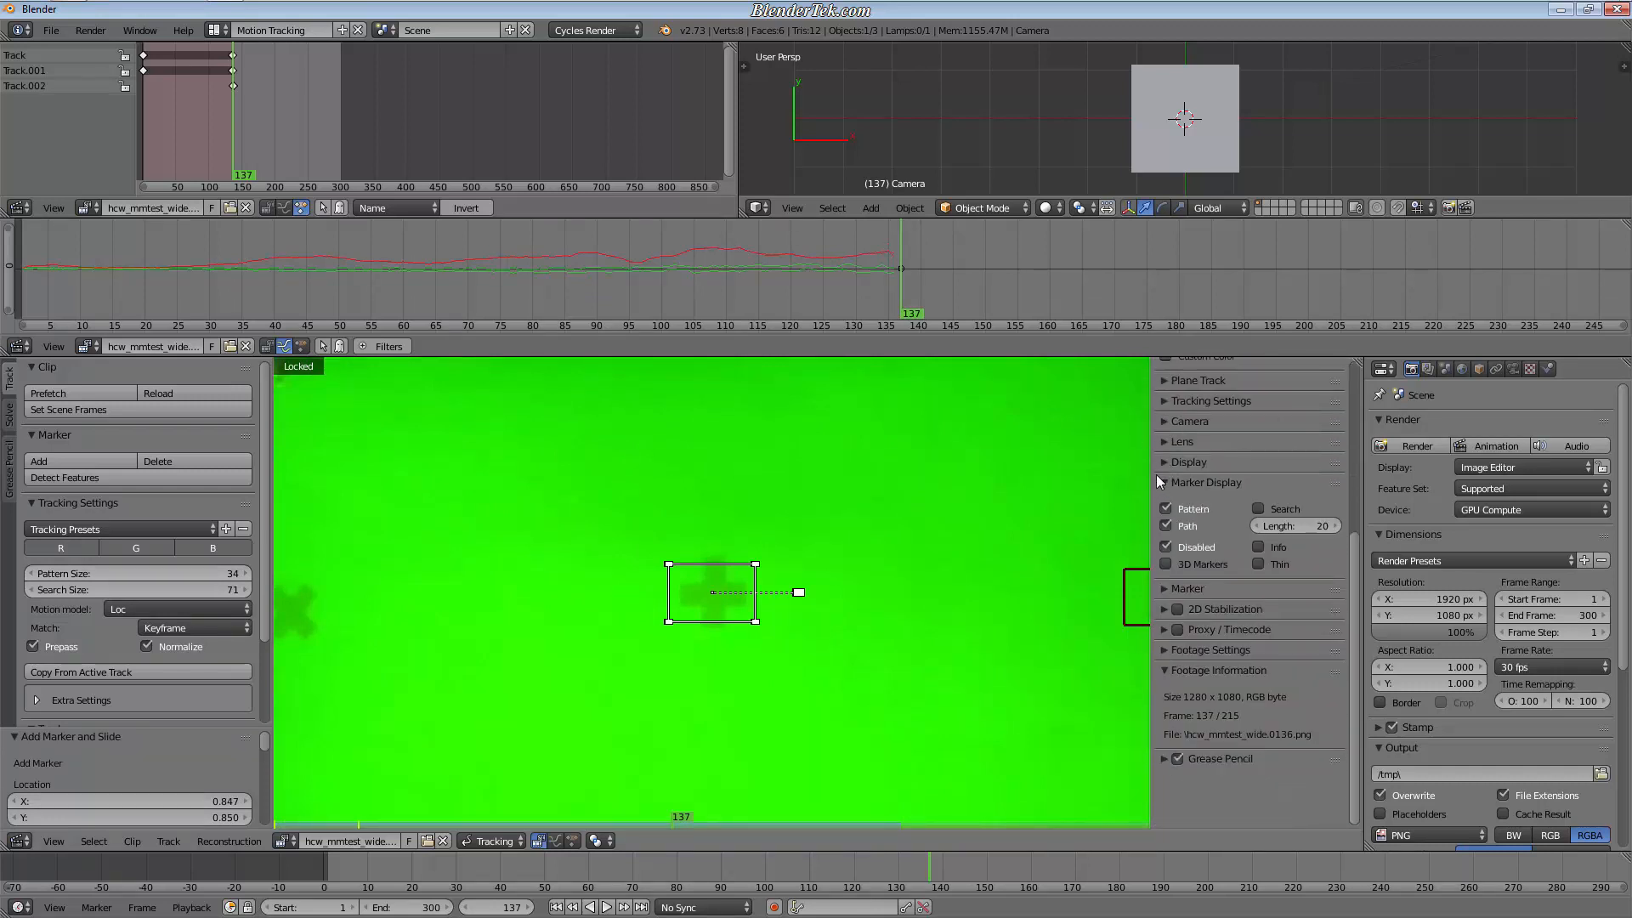
click(1165, 591)
scroll(1237, 658, down, 3)
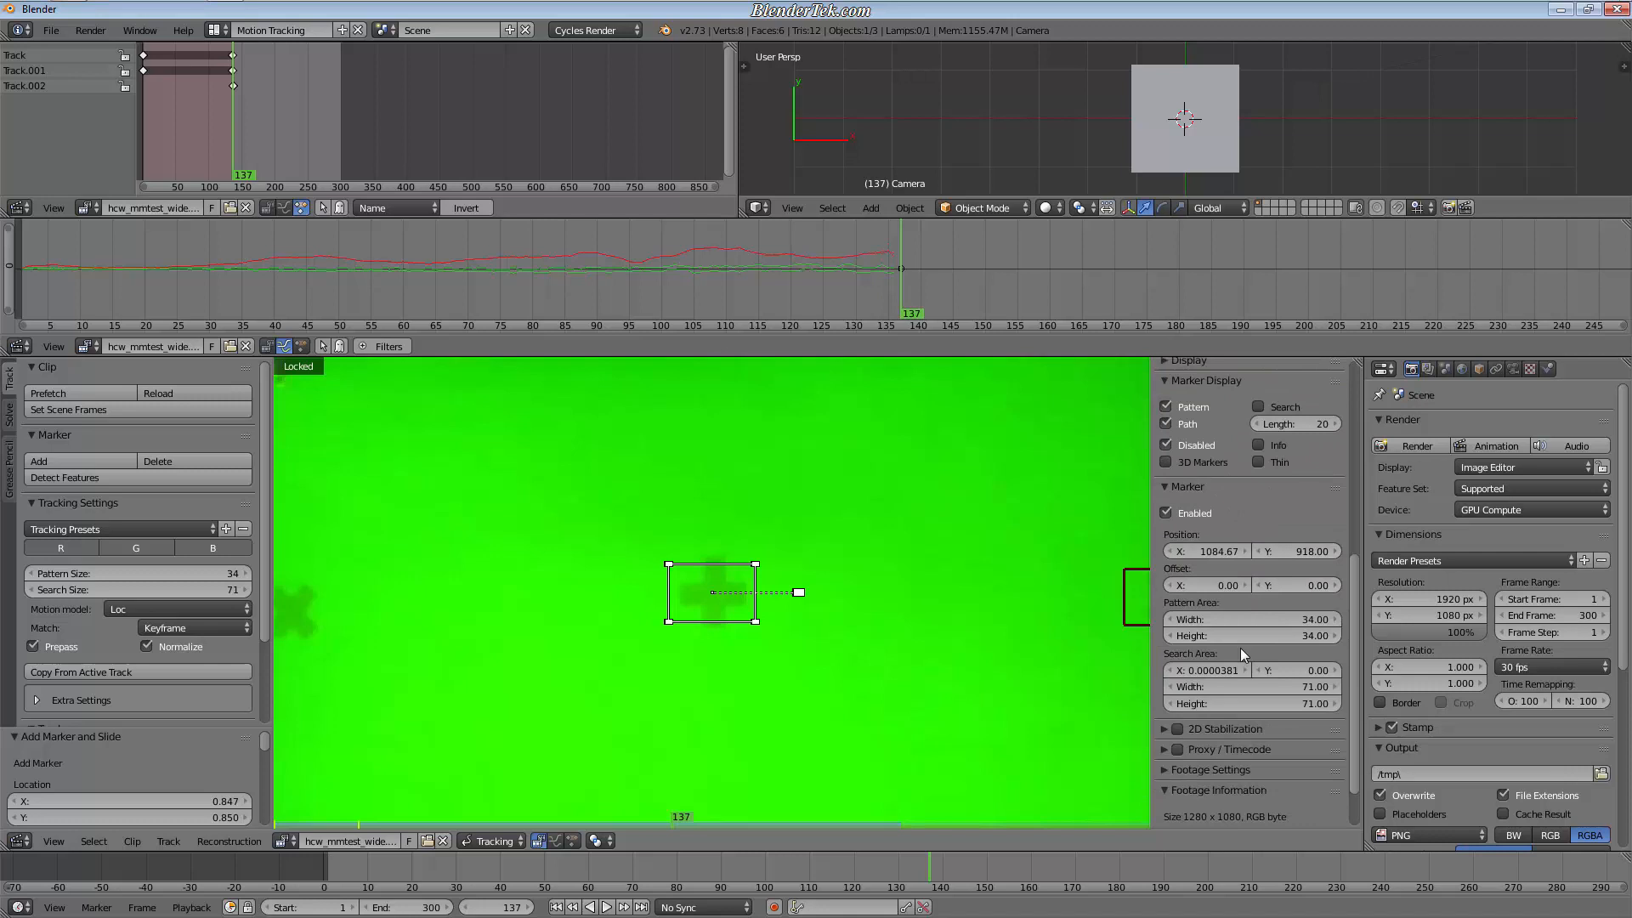
Step: Scale the upper plus mark's marker up by 1.245 and again by 1.058, and track it forward from frame 137
scroll(1244, 650, up, 11)
key(s)
click(797, 687)
scroll(1272, 682, down, 13)
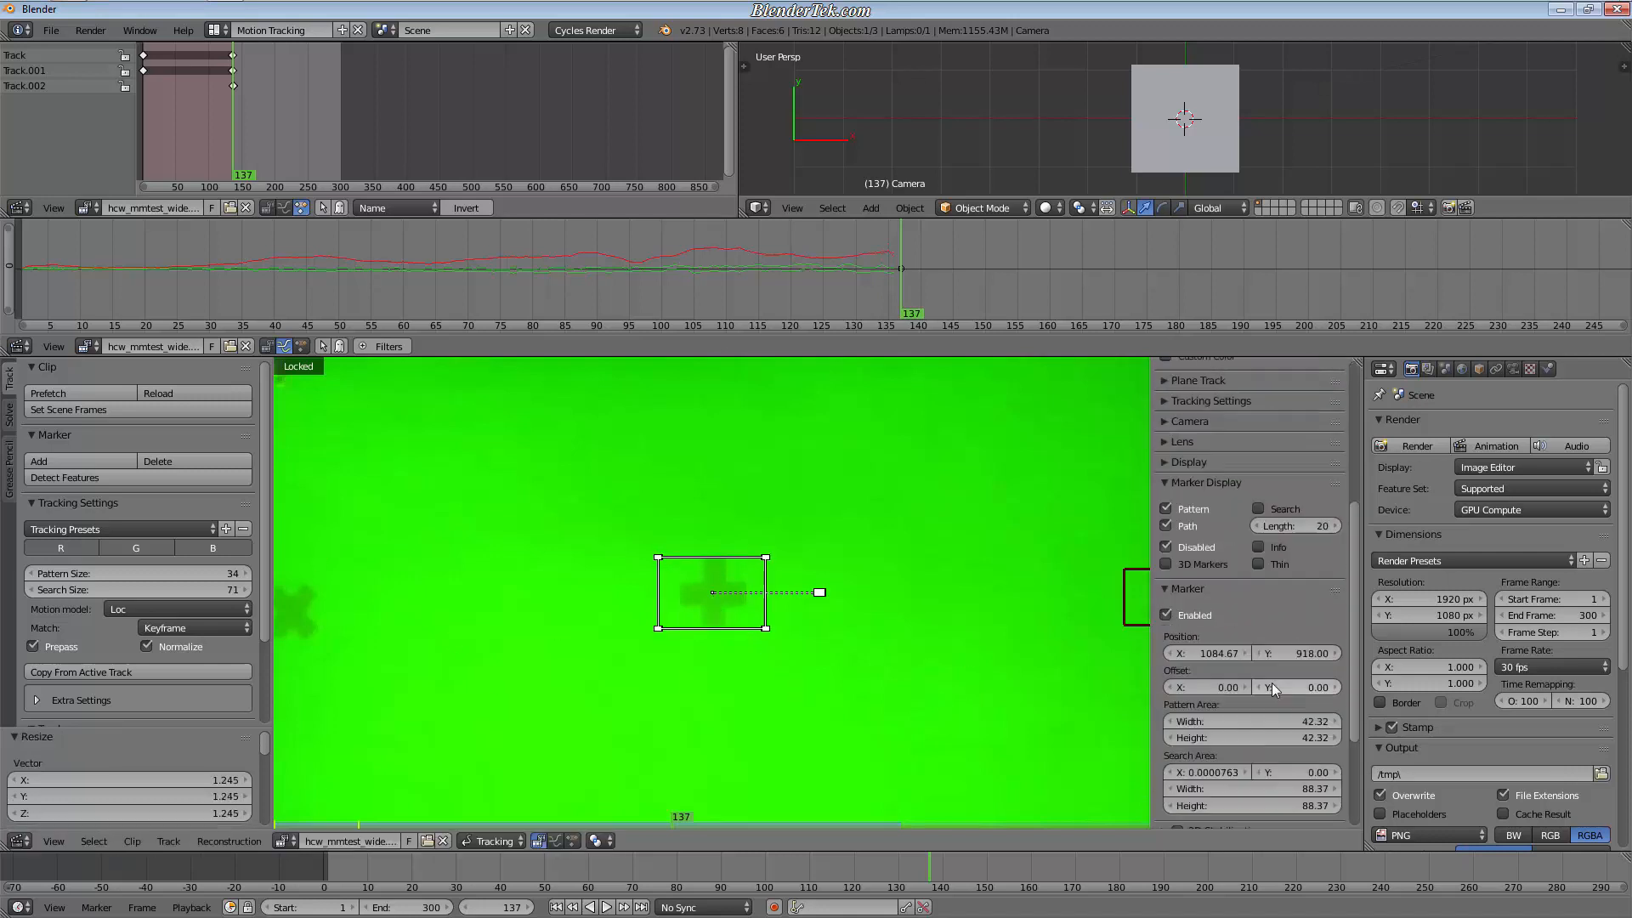
key(s)
click(848, 703)
scroll(1282, 725, up, 13)
middle_drag(535, 628, 620, 622)
scroll(634, 622, up, 2)
mouse_move(1114, 697)
middle_down()
mouse_move(1009, 714)
mouse_move(874, 704)
middle_up()
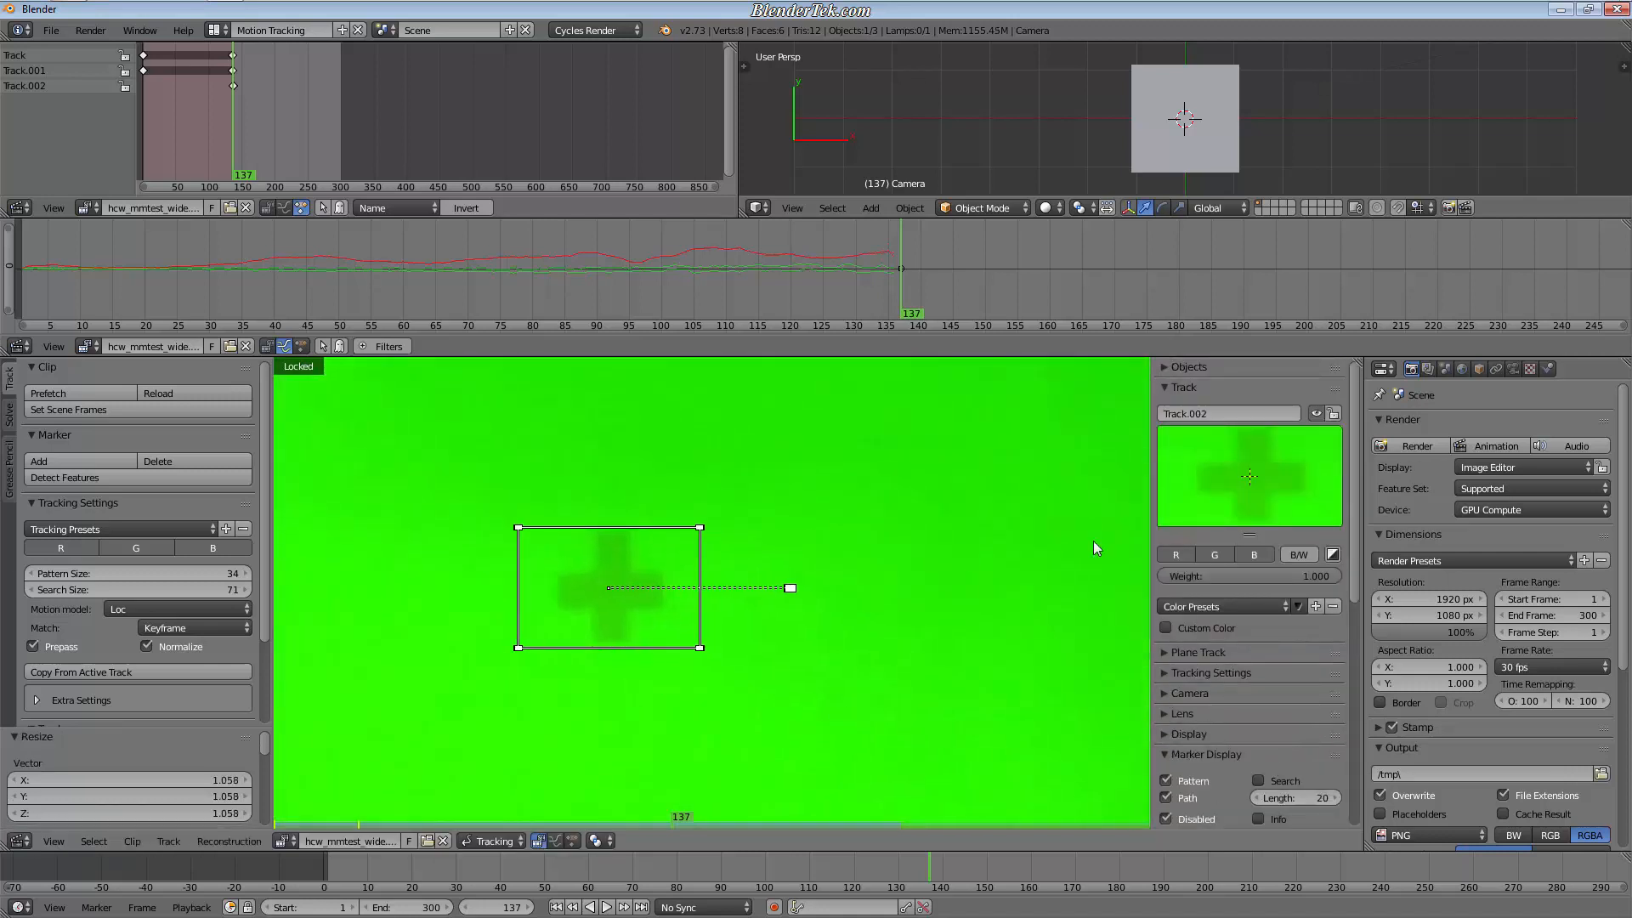
key(ctrl+t)
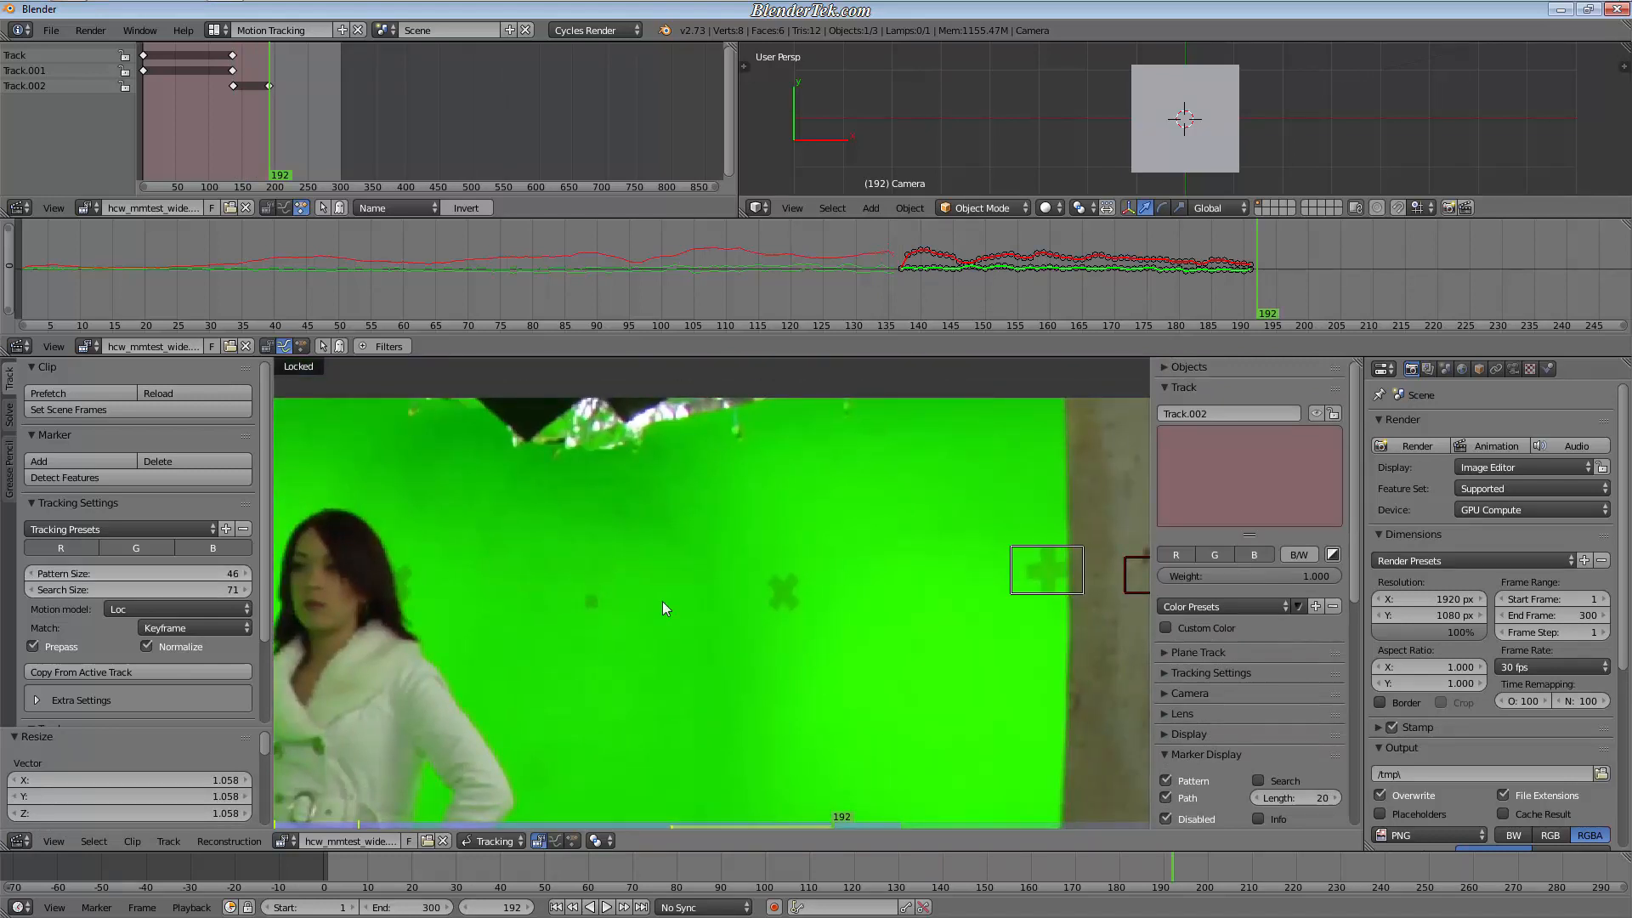
Step: Add a marker on the wall's upper X mark at frame 192 and track it forward
scroll(662, 600, down, 5)
middle_drag(776, 594, 745, 672)
scroll(730, 573, up, 8)
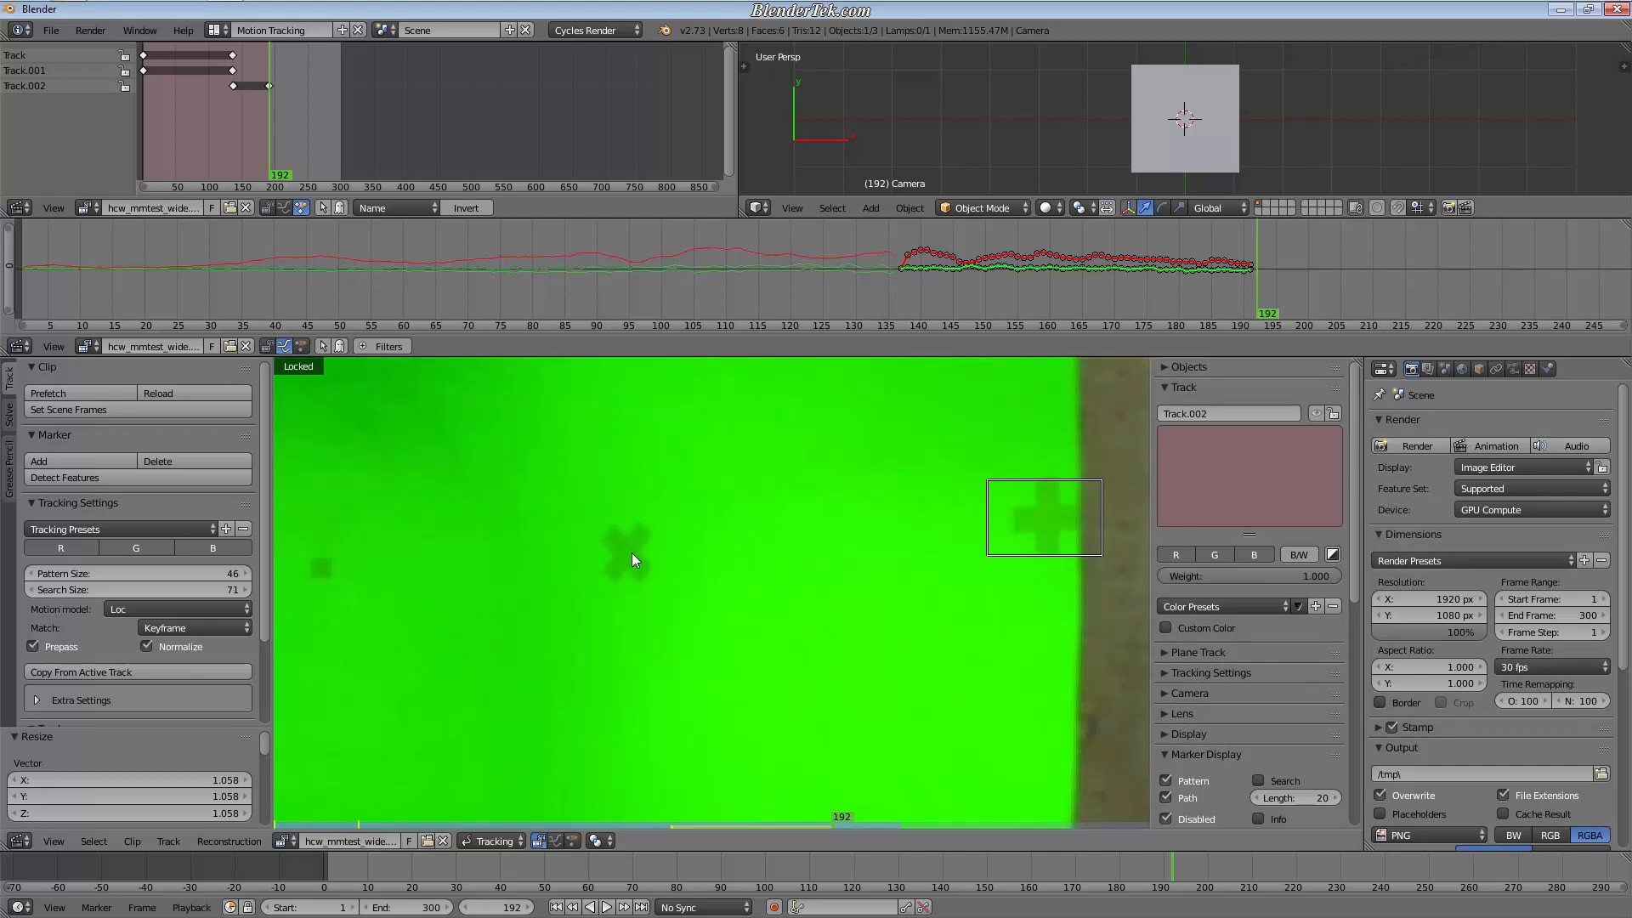
ctrl+click(627, 555)
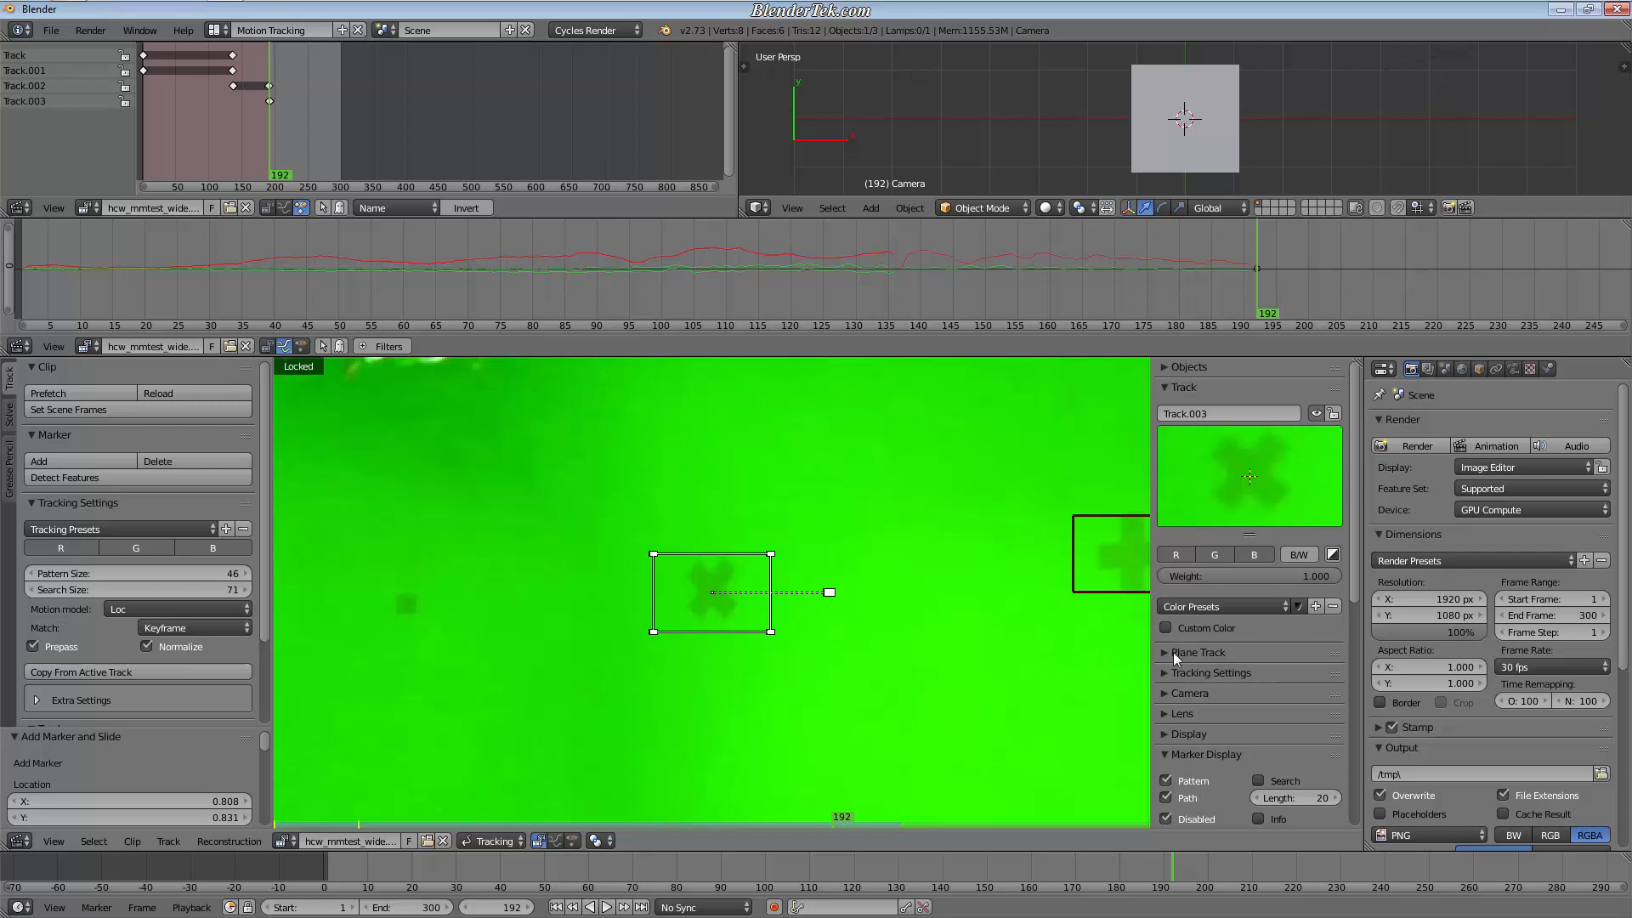
key(ctrl+t)
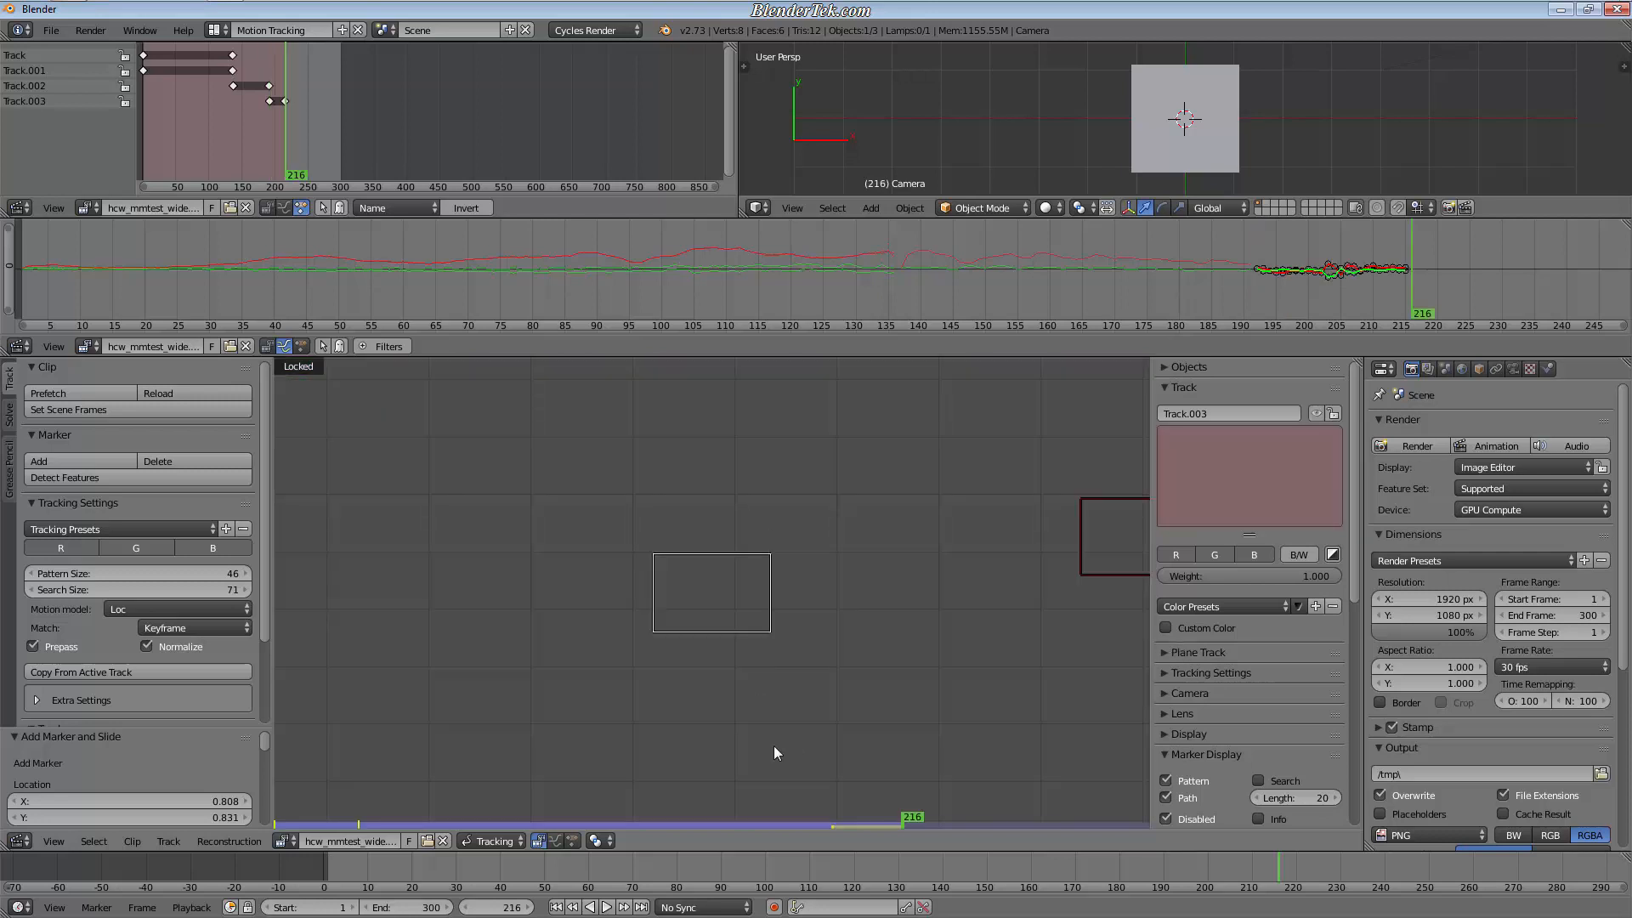
Step: Undo the X mark's marker and its tracking, and delete the upper plus mark's track
drag(1218, 893, 340, 869)
key(ctrl+z)
key(ctrl+z)
key(ctrl+z)
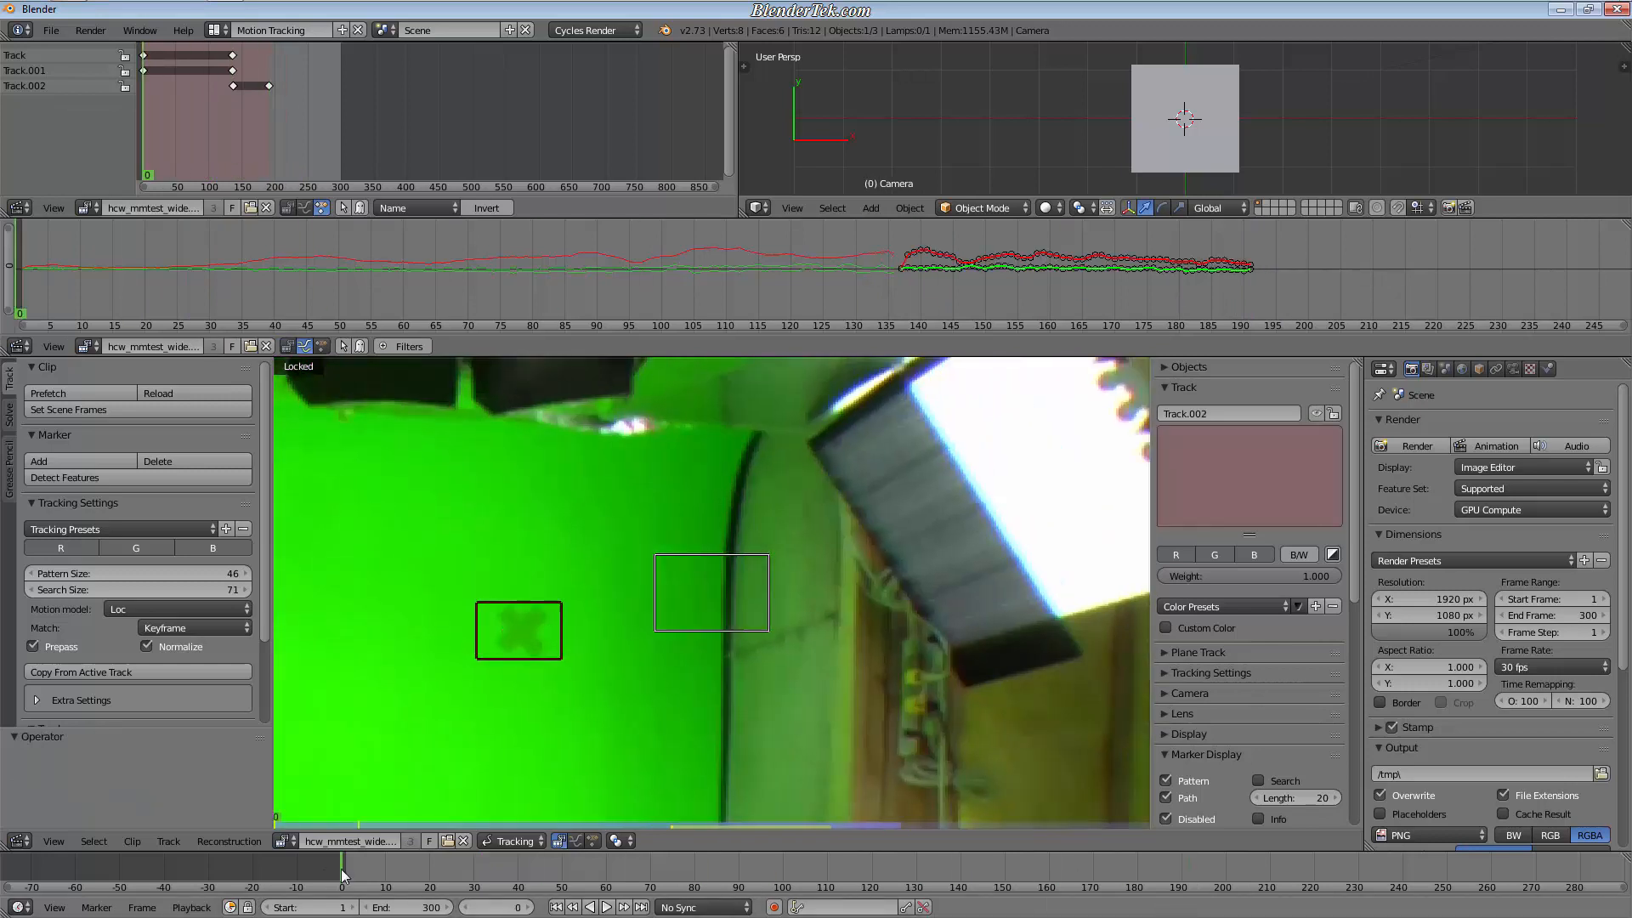
scroll(933, 691, down, 2)
scroll(934, 691, down, 1)
mouse_move(557, 883)
mouse_down()
mouse_move(1042, 893)
mouse_move(346, 891)
mouse_up()
key(x)
click(834, 652)
Step: At frame 1, add a marker on the wall's plus mark beside the woman and track it forward
ctrl+click(430, 599)
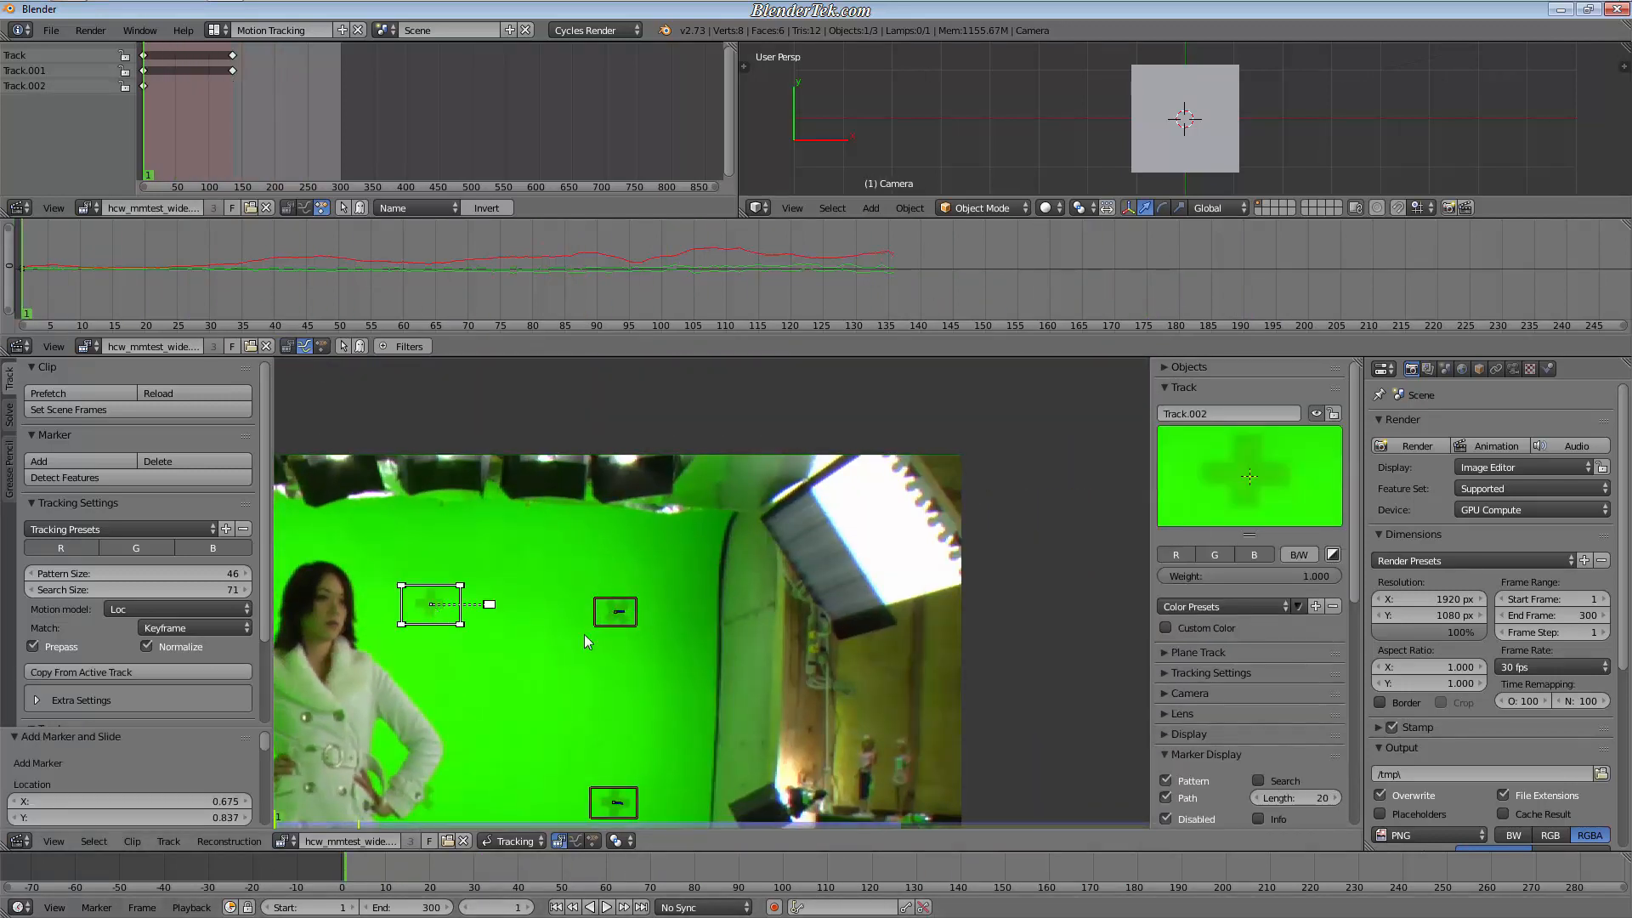
key(ctrl+t)
click(346, 883)
Step: Place a small marker on the lower wall mark near the backdrop's edge, shift it 0.002 in Y, and track it forward
middle_drag(488, 604, 741, 296)
ctrl+click(862, 656)
key(ctrl+t)
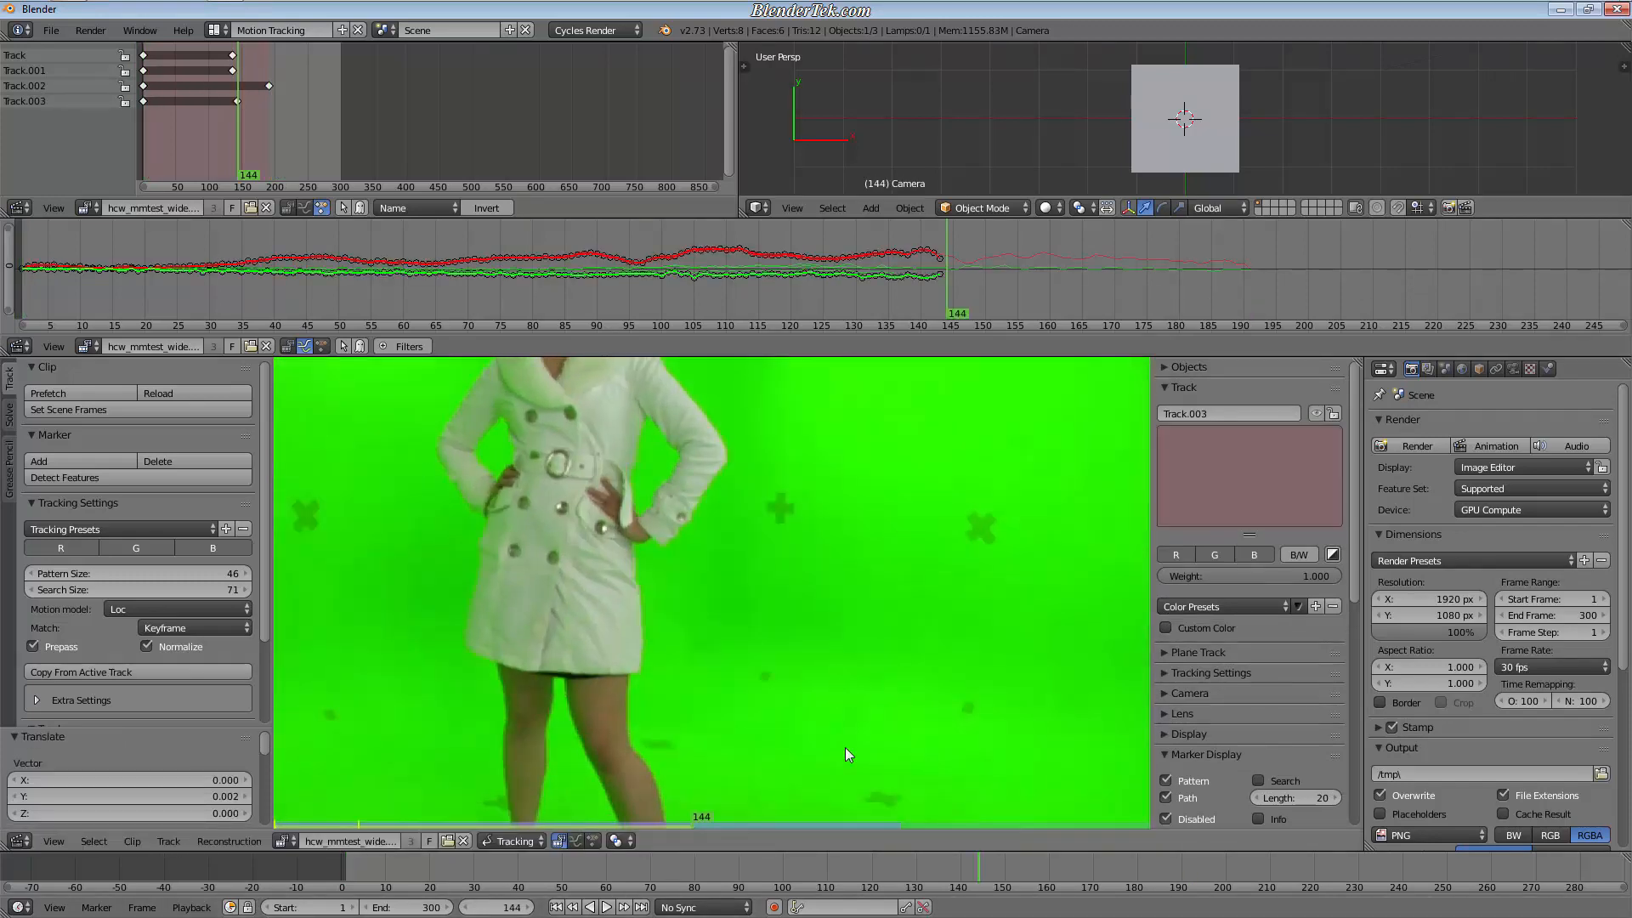
middle_drag(1076, 680, 829, 563)
click(346, 881)
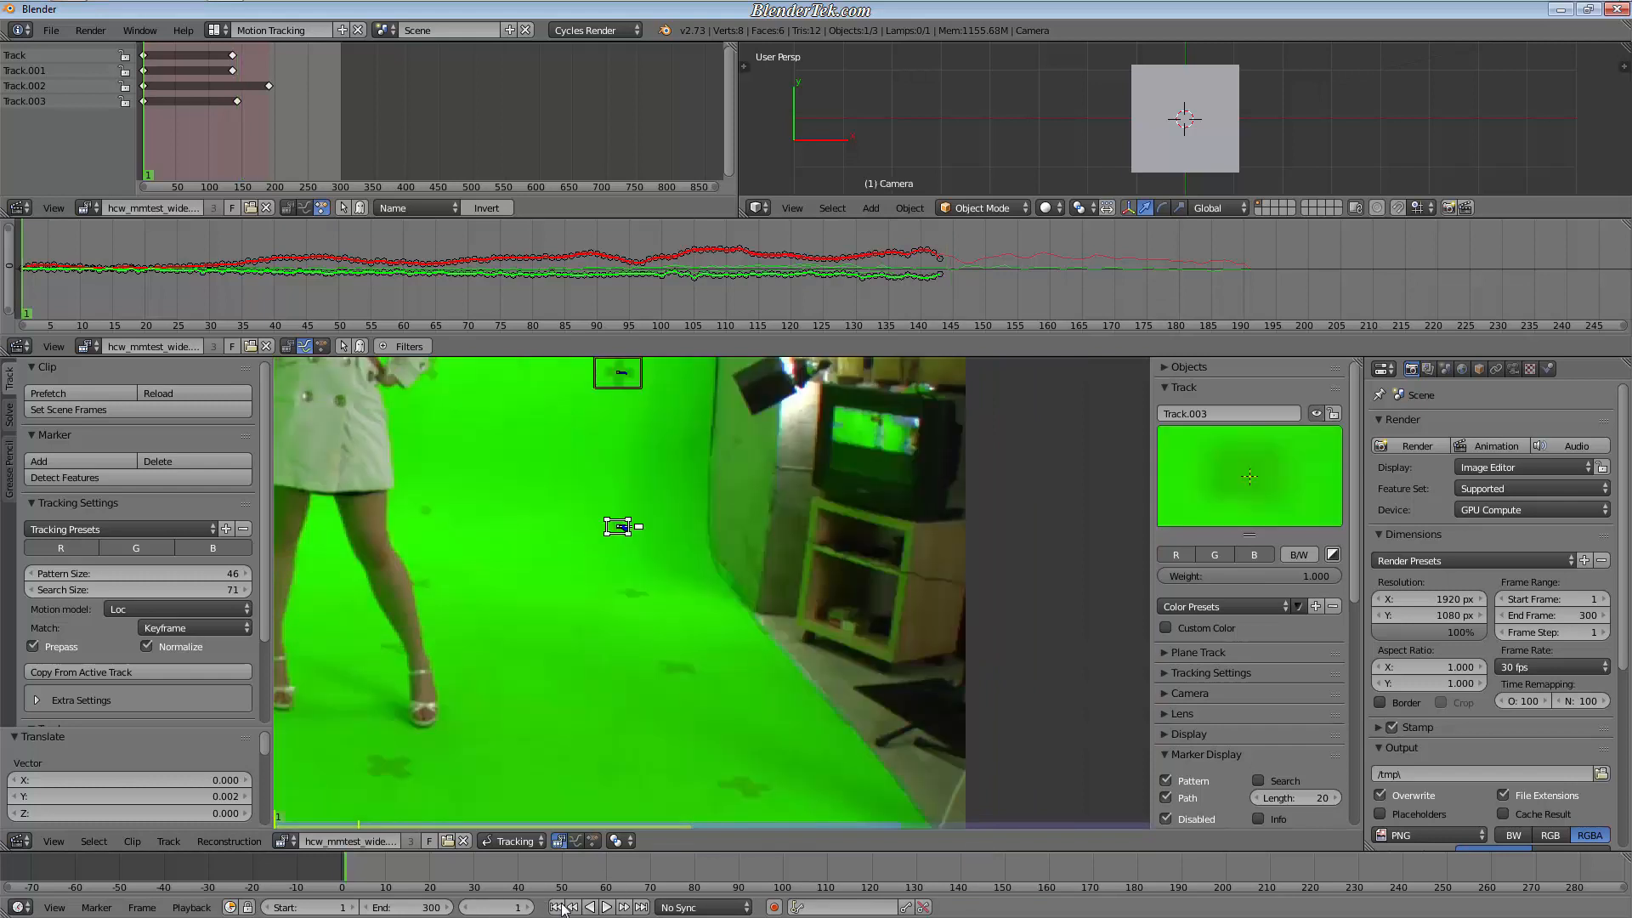
Step: At frame 1, add a marker on the small wall mark beside the woman's legs, scaled to about 0.433, and track it forward
ctrl+click(426, 518)
key(s)
click(512, 569)
key(ctrl+t)
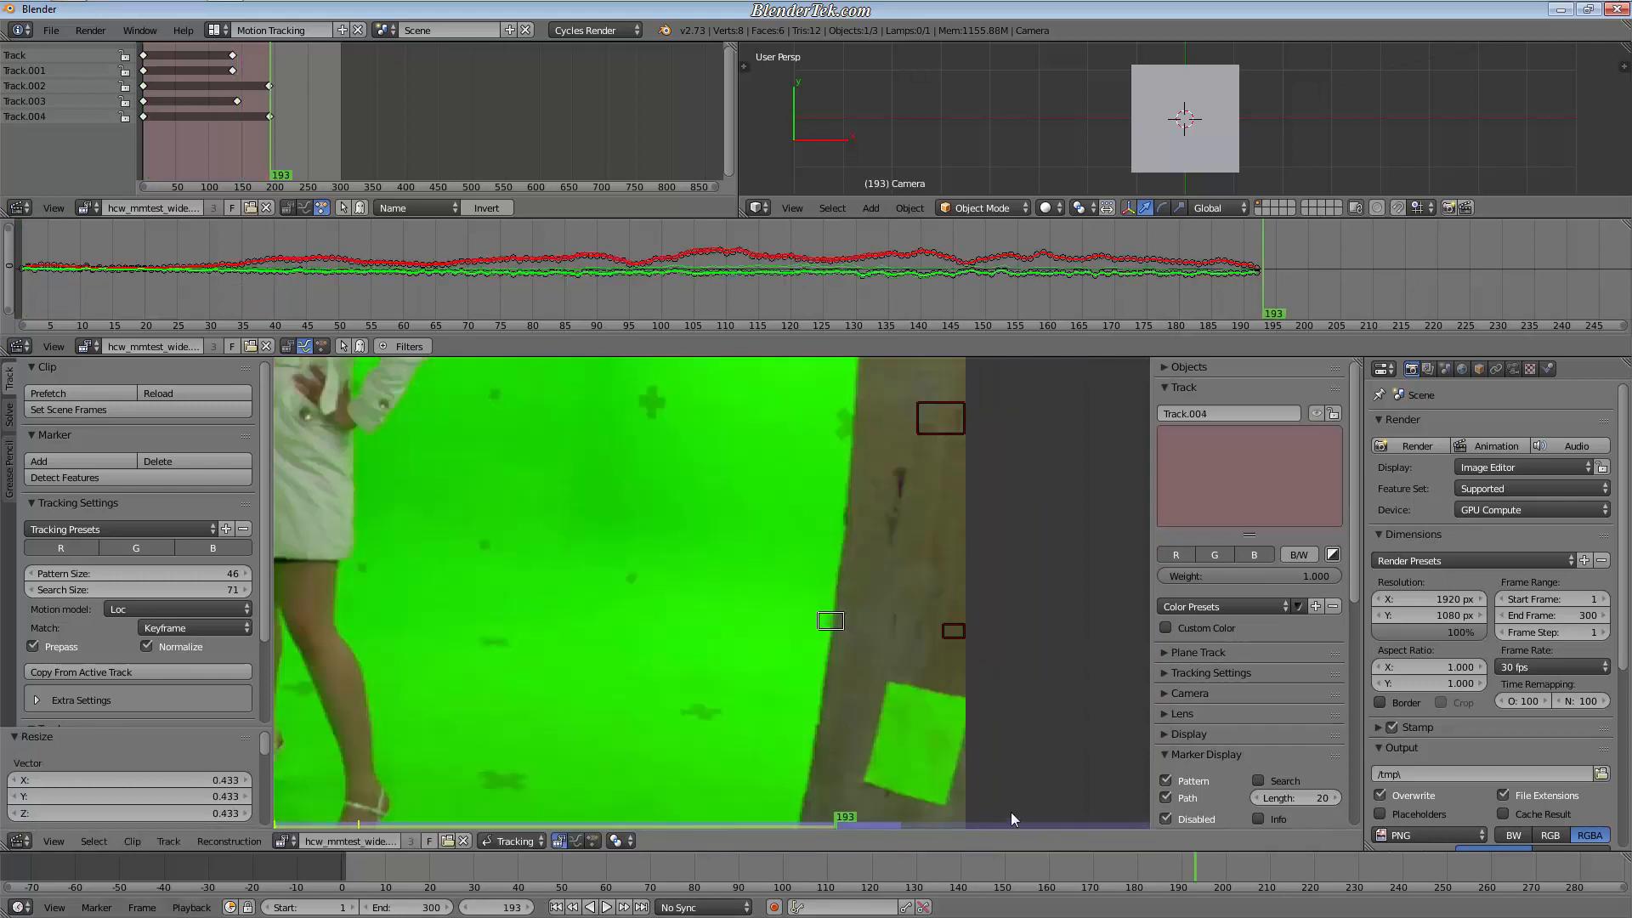
key(shift+Left)
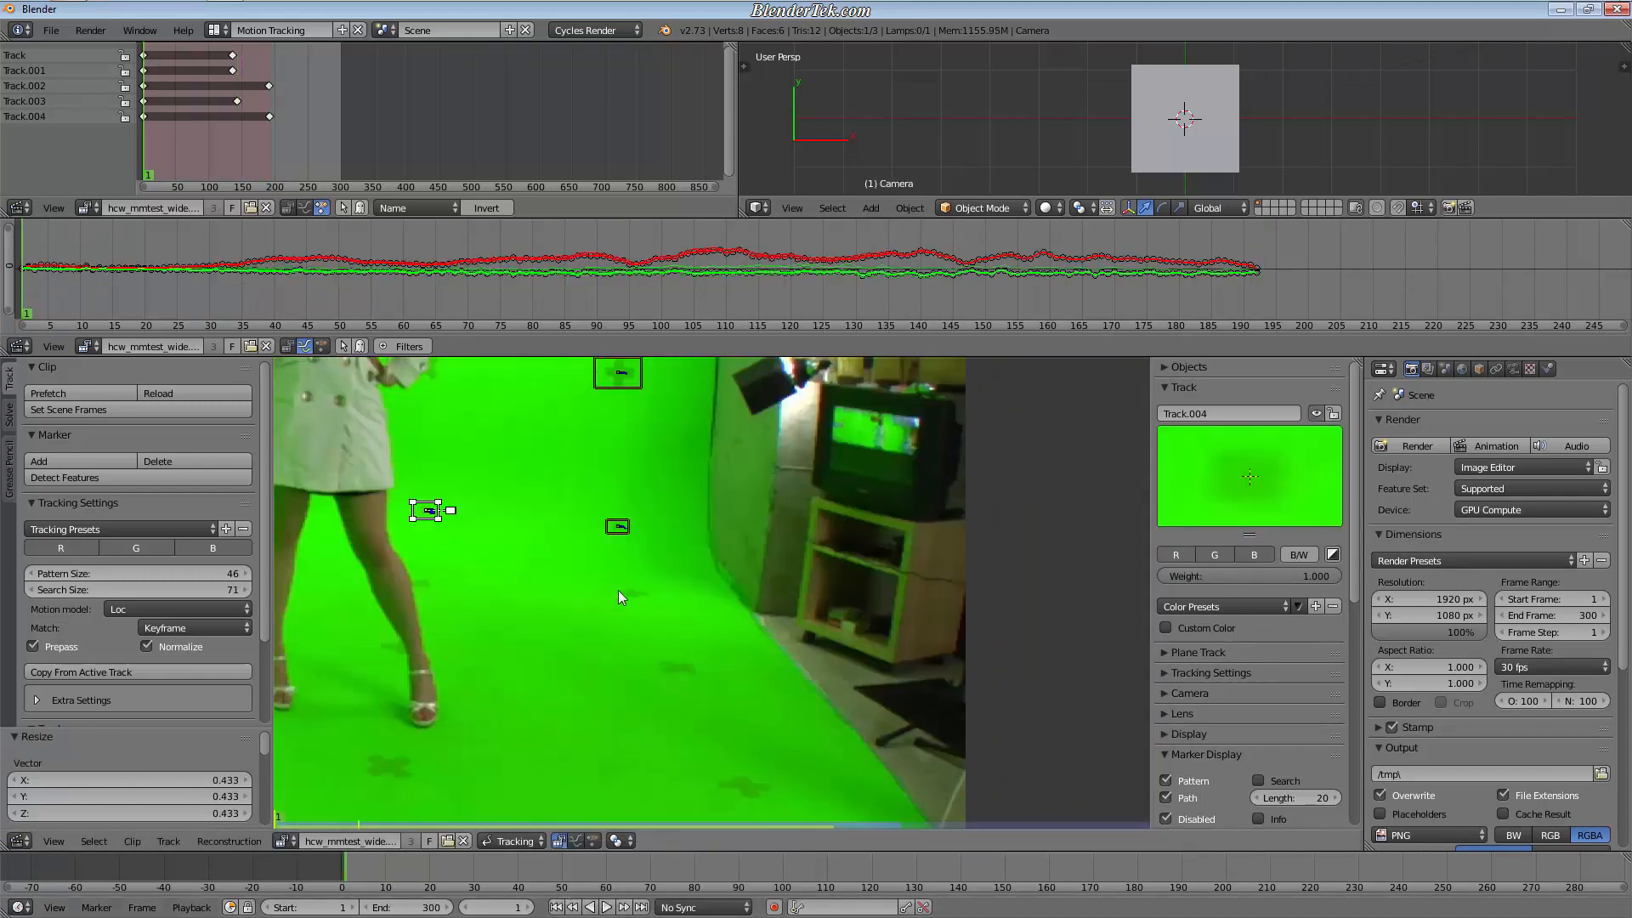
Step: Add a marker on the mark just below the lower wall marker, scaled to about 0.615, and track it forward from frame 1
ctrl+click(631, 594)
key(s)
click(595, 612)
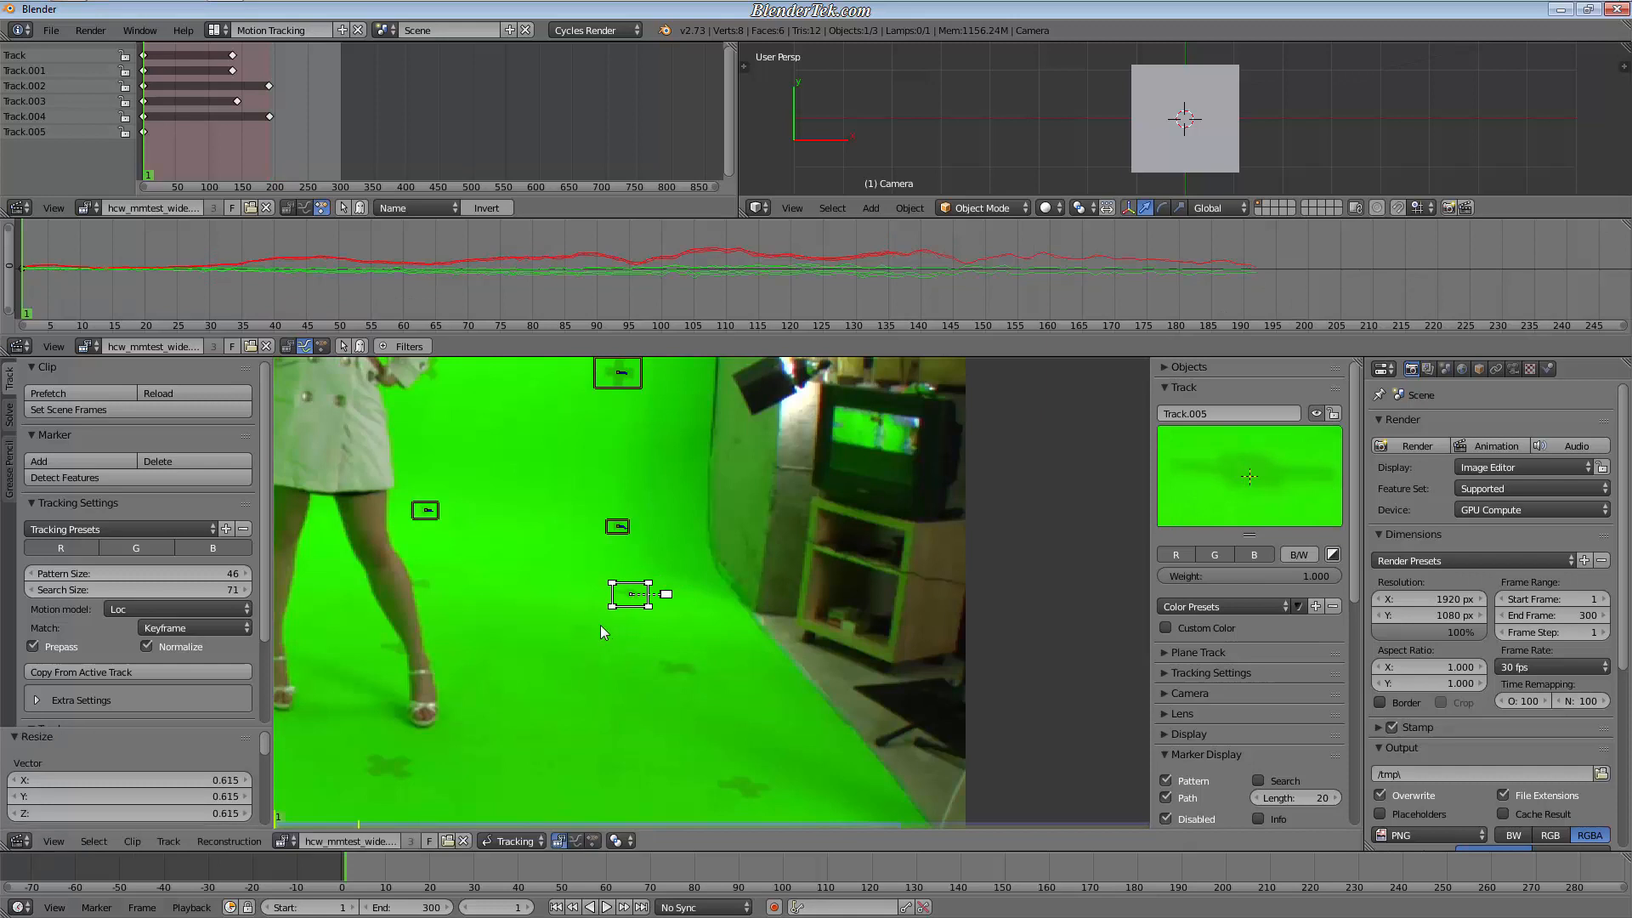
key(ctrl+t)
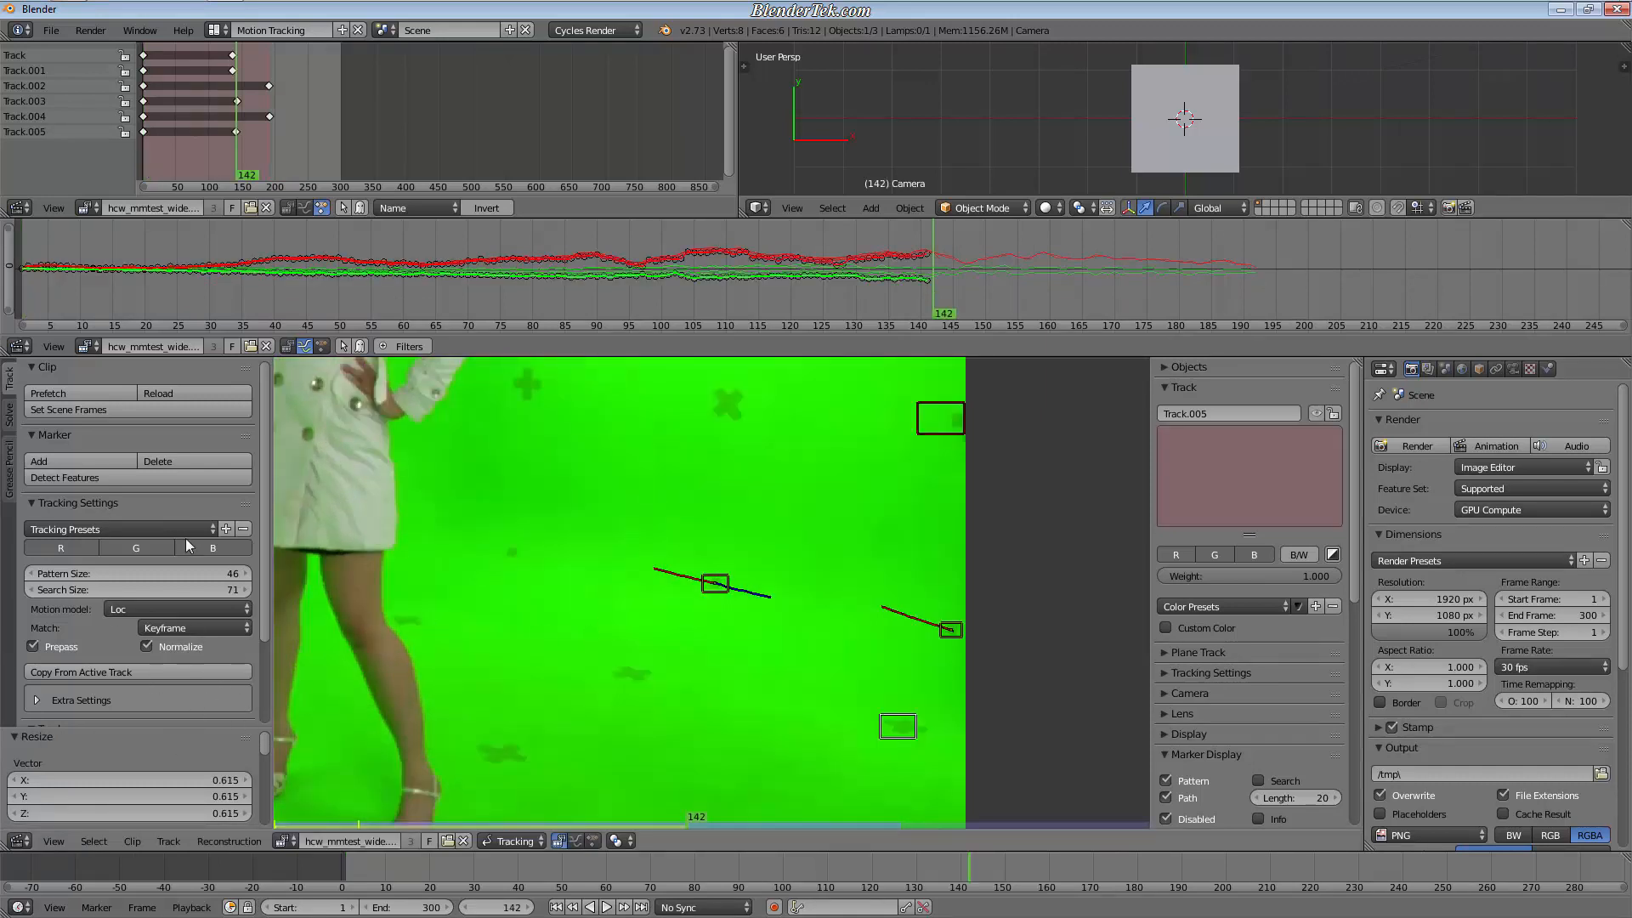
scroll(847, 767, down, 3)
scroll(848, 723, up, 2)
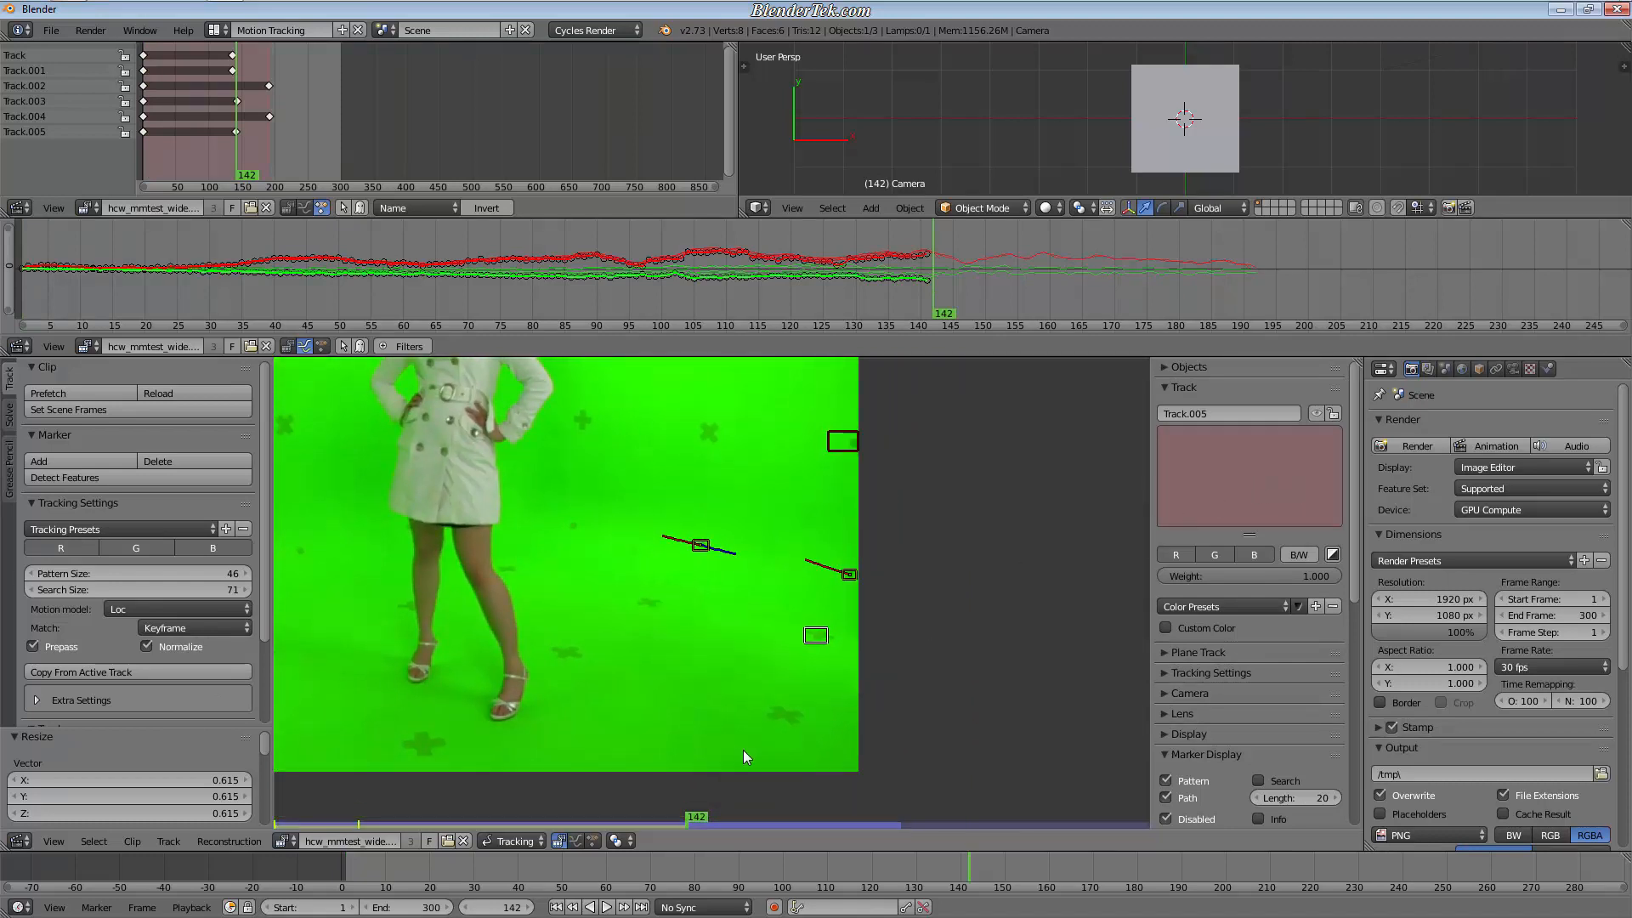
key(shift+Left)
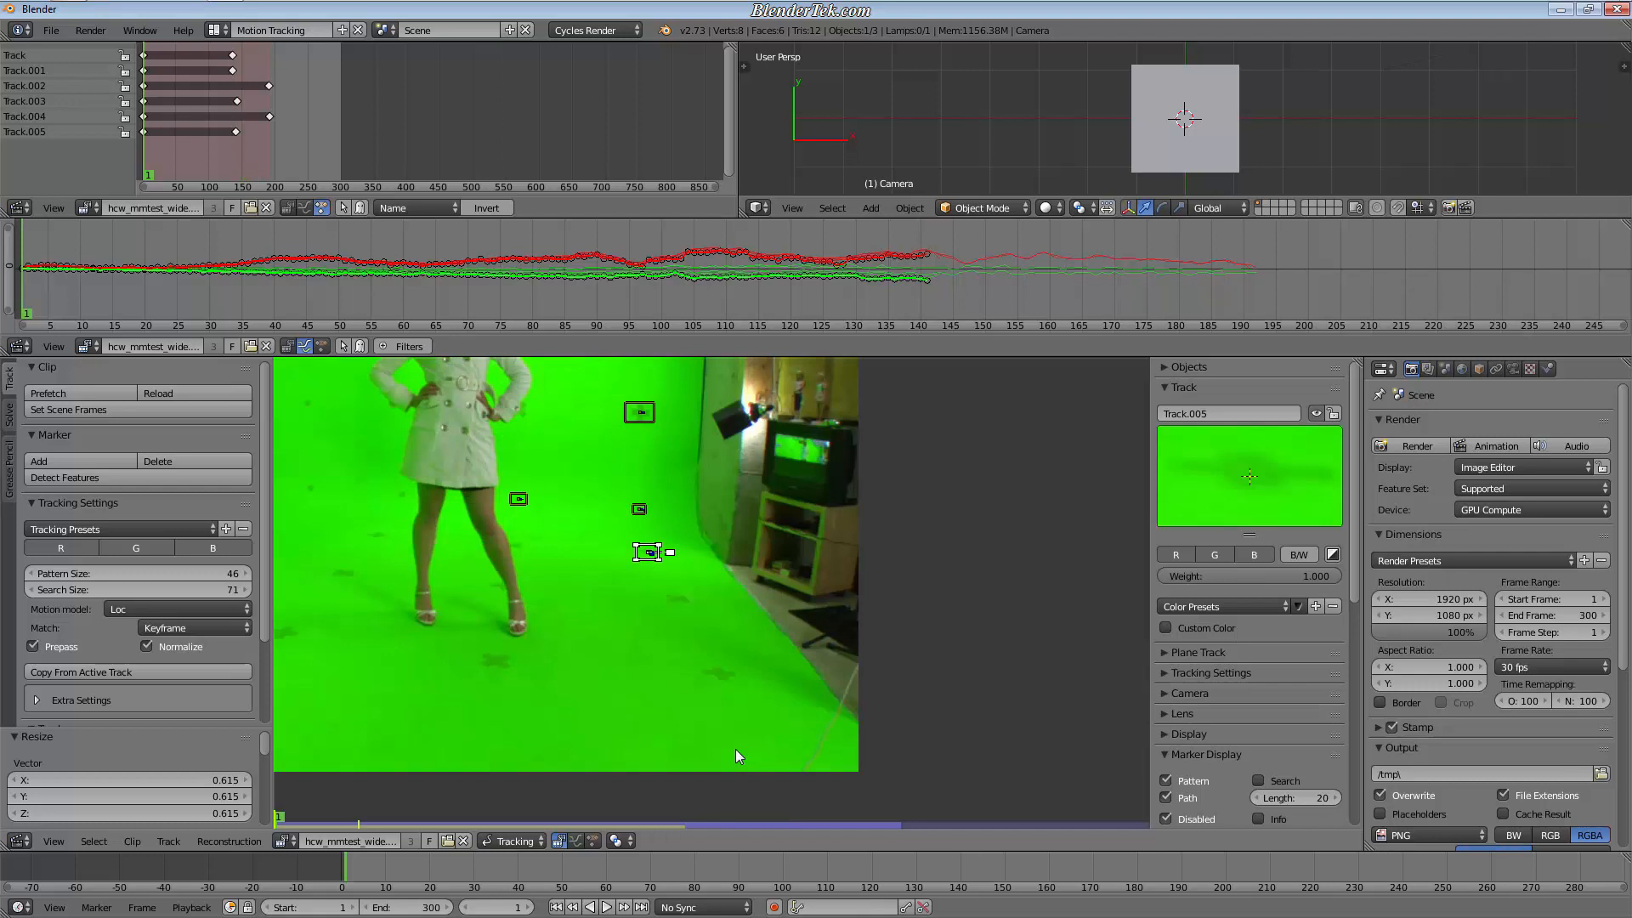
Step: Add a marker on the next faint floor mark toward the camera and track it forward from frame 1
scroll(737, 680, up, 4)
scroll(799, 501, down, 3)
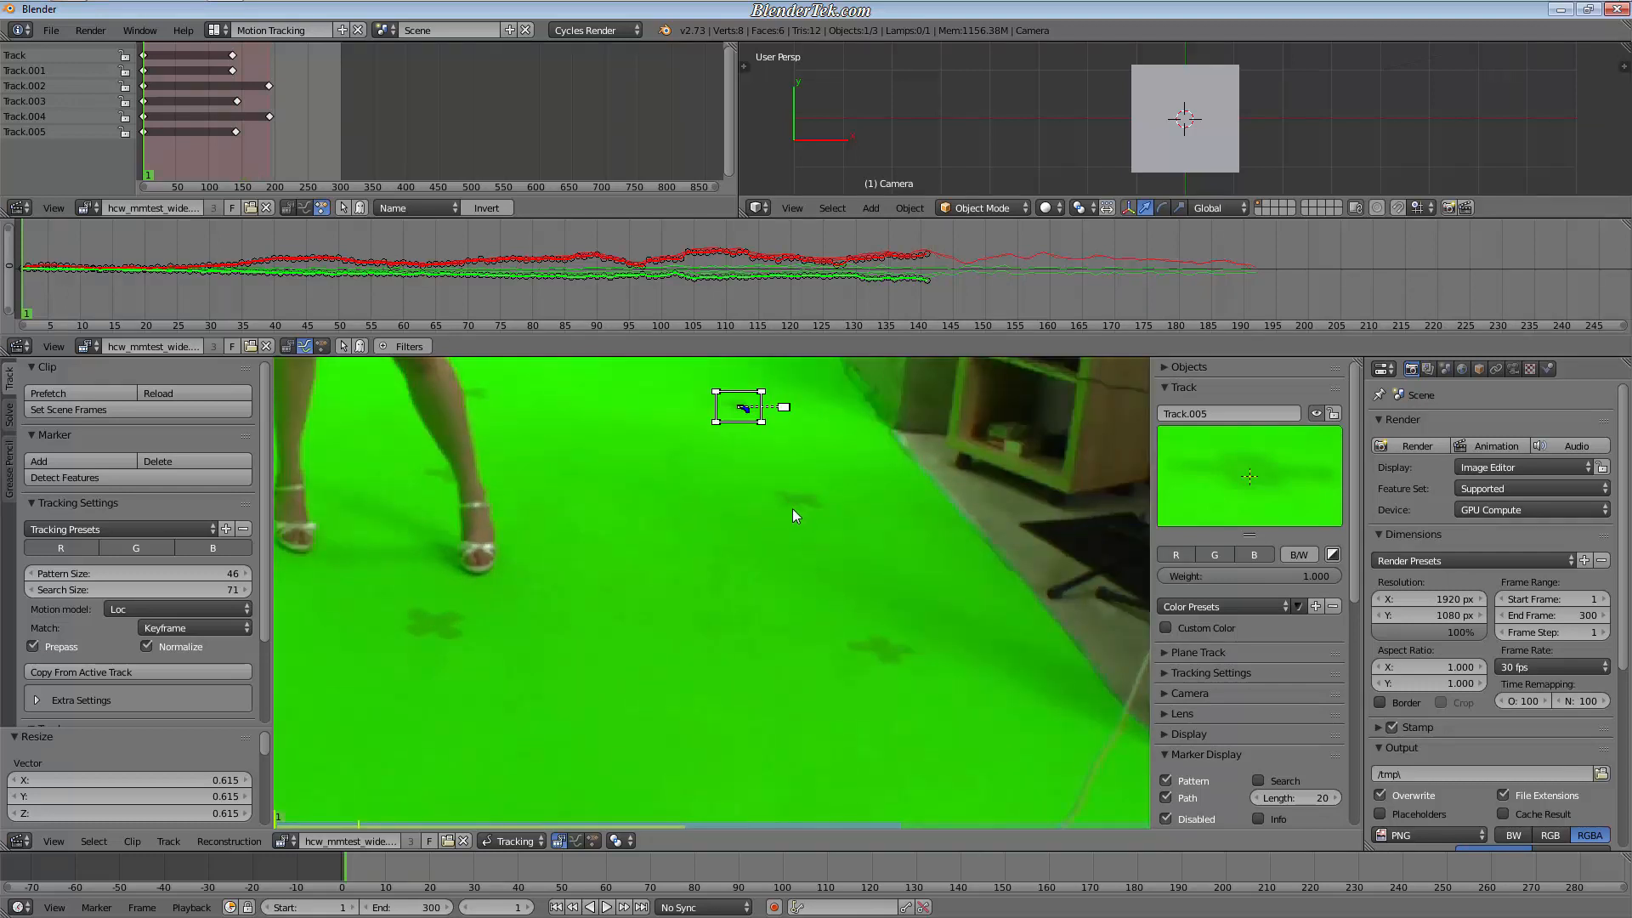
ctrl+click(799, 500)
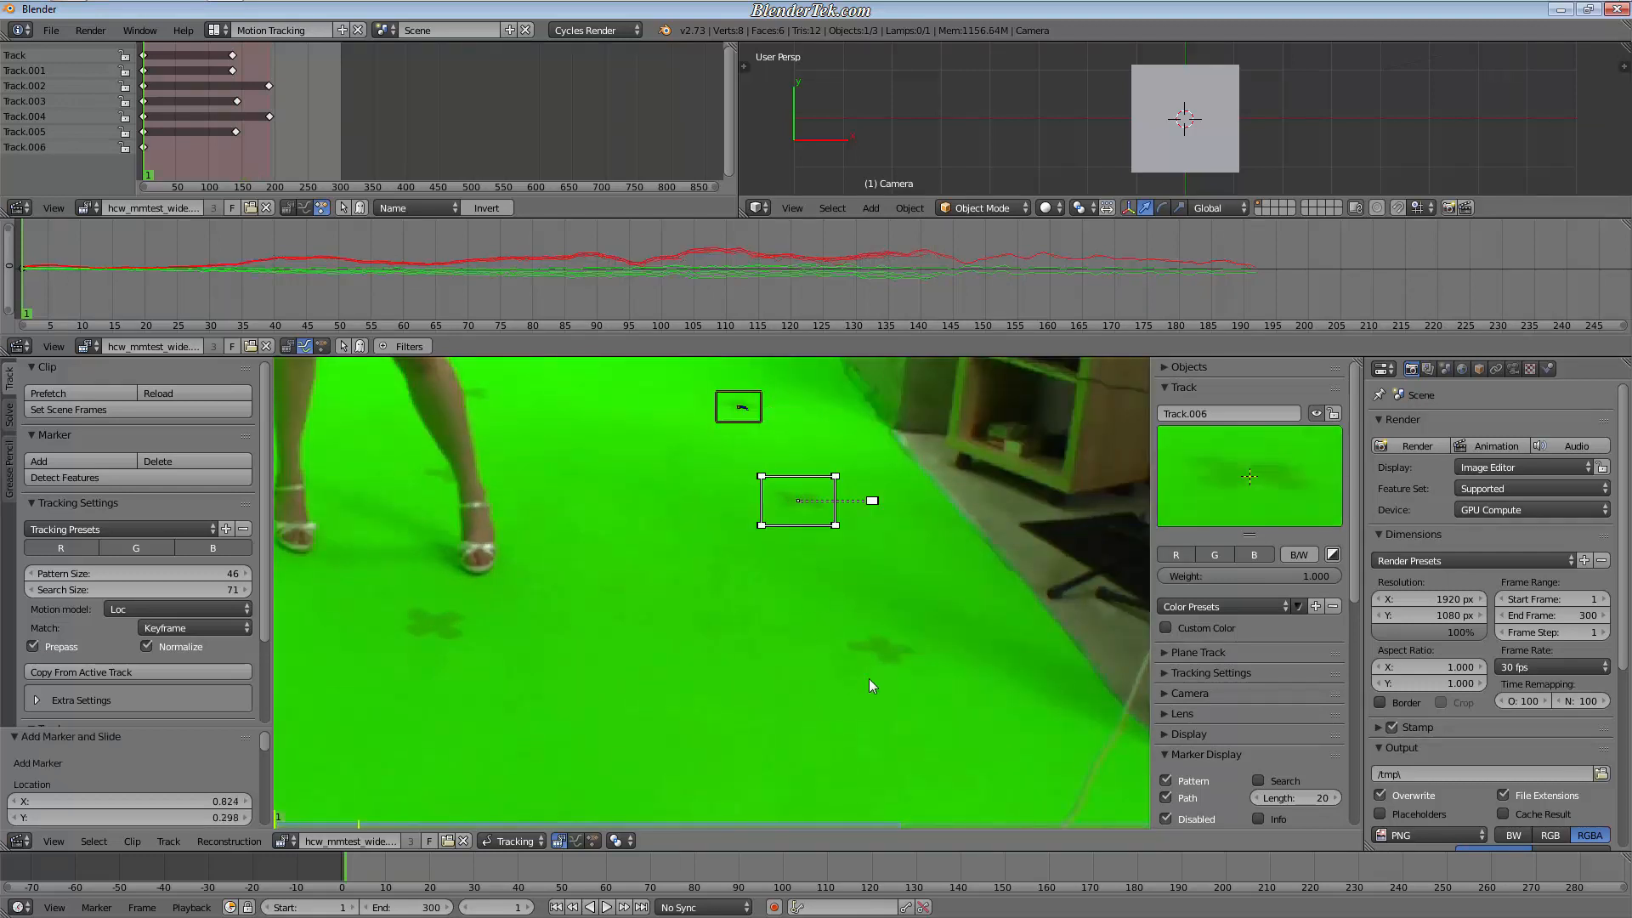
key(ctrl+t)
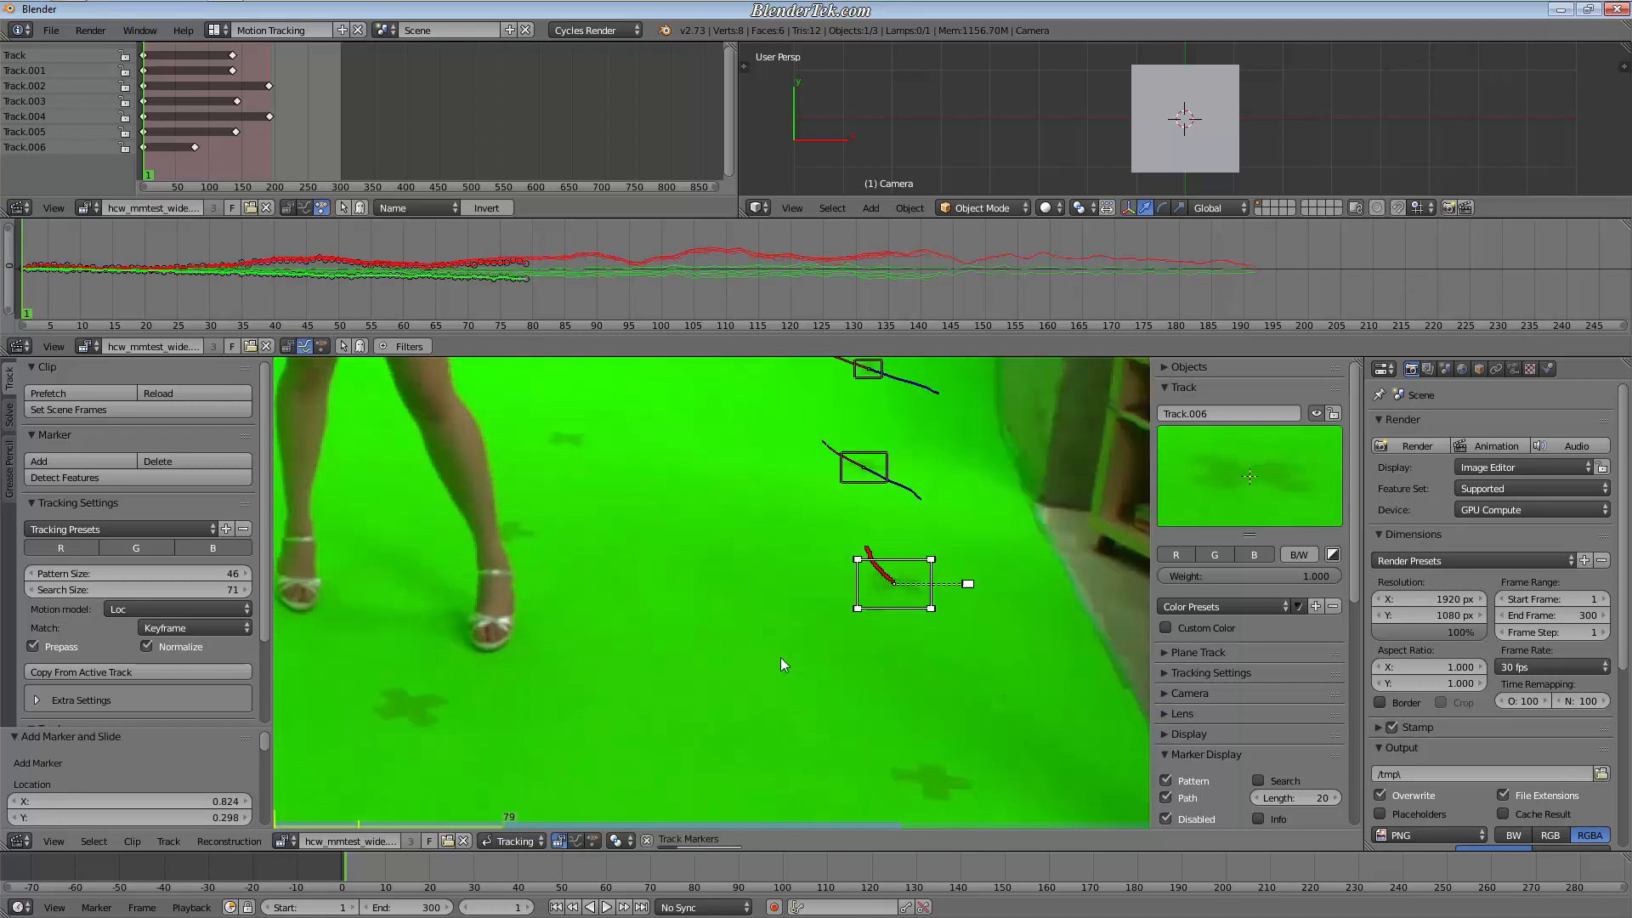
drag(369, 864, 347, 871)
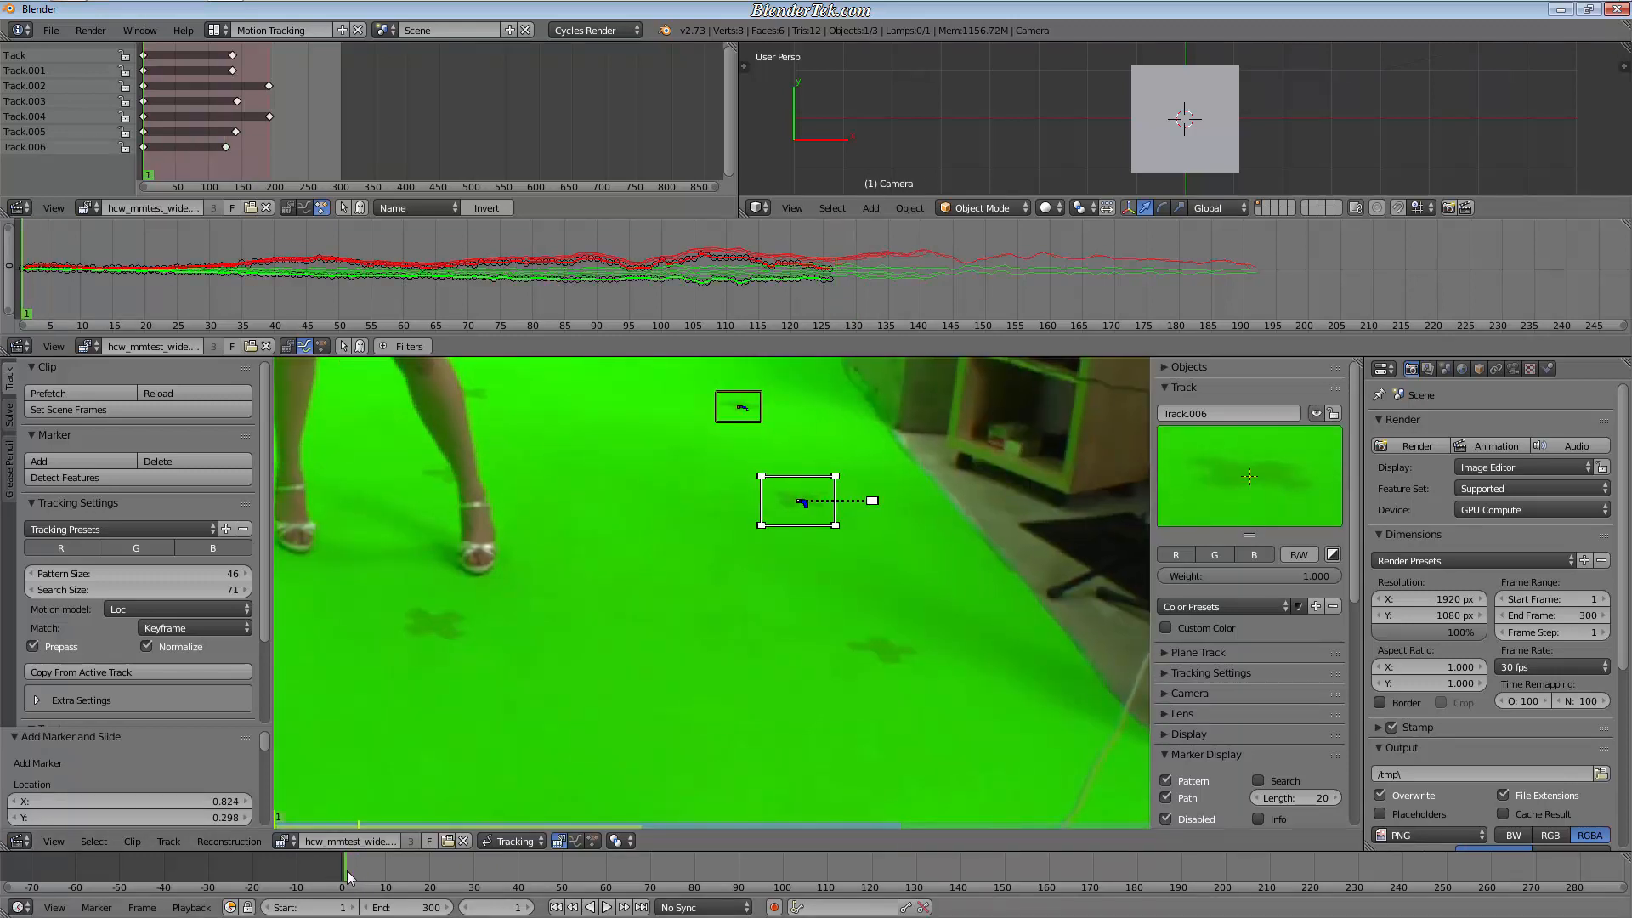
Step: Track the floor plus mark nearest the backdrop's front edge from frame 1, recentring its marker at frame 80 to continue tracking
ctrl+click(885, 646)
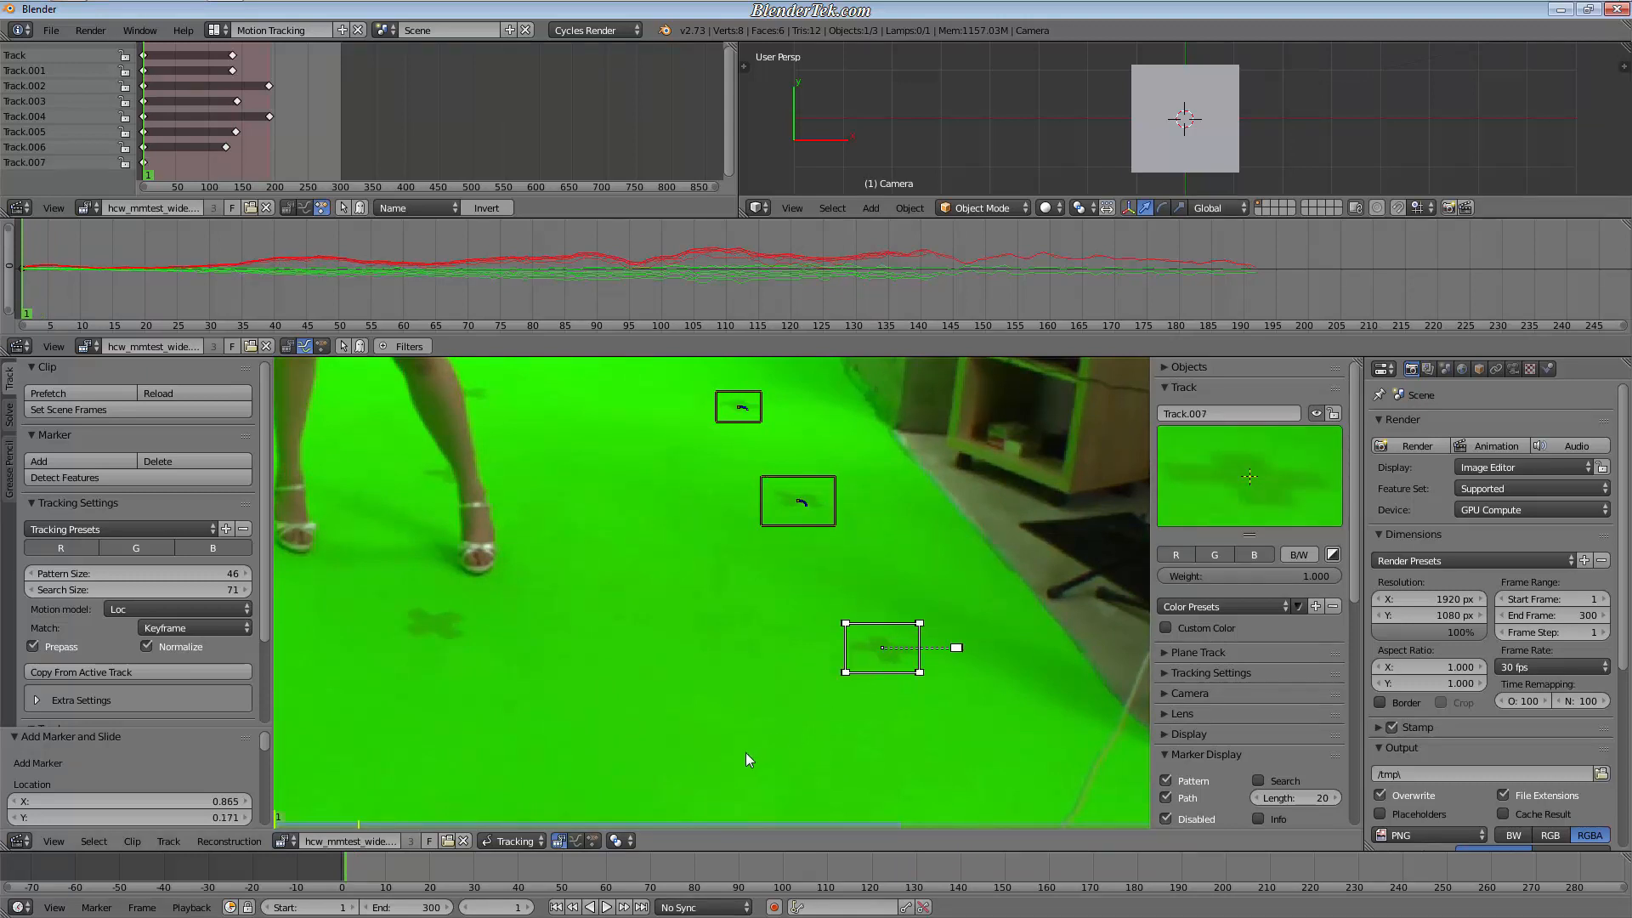
key(ctrl+t)
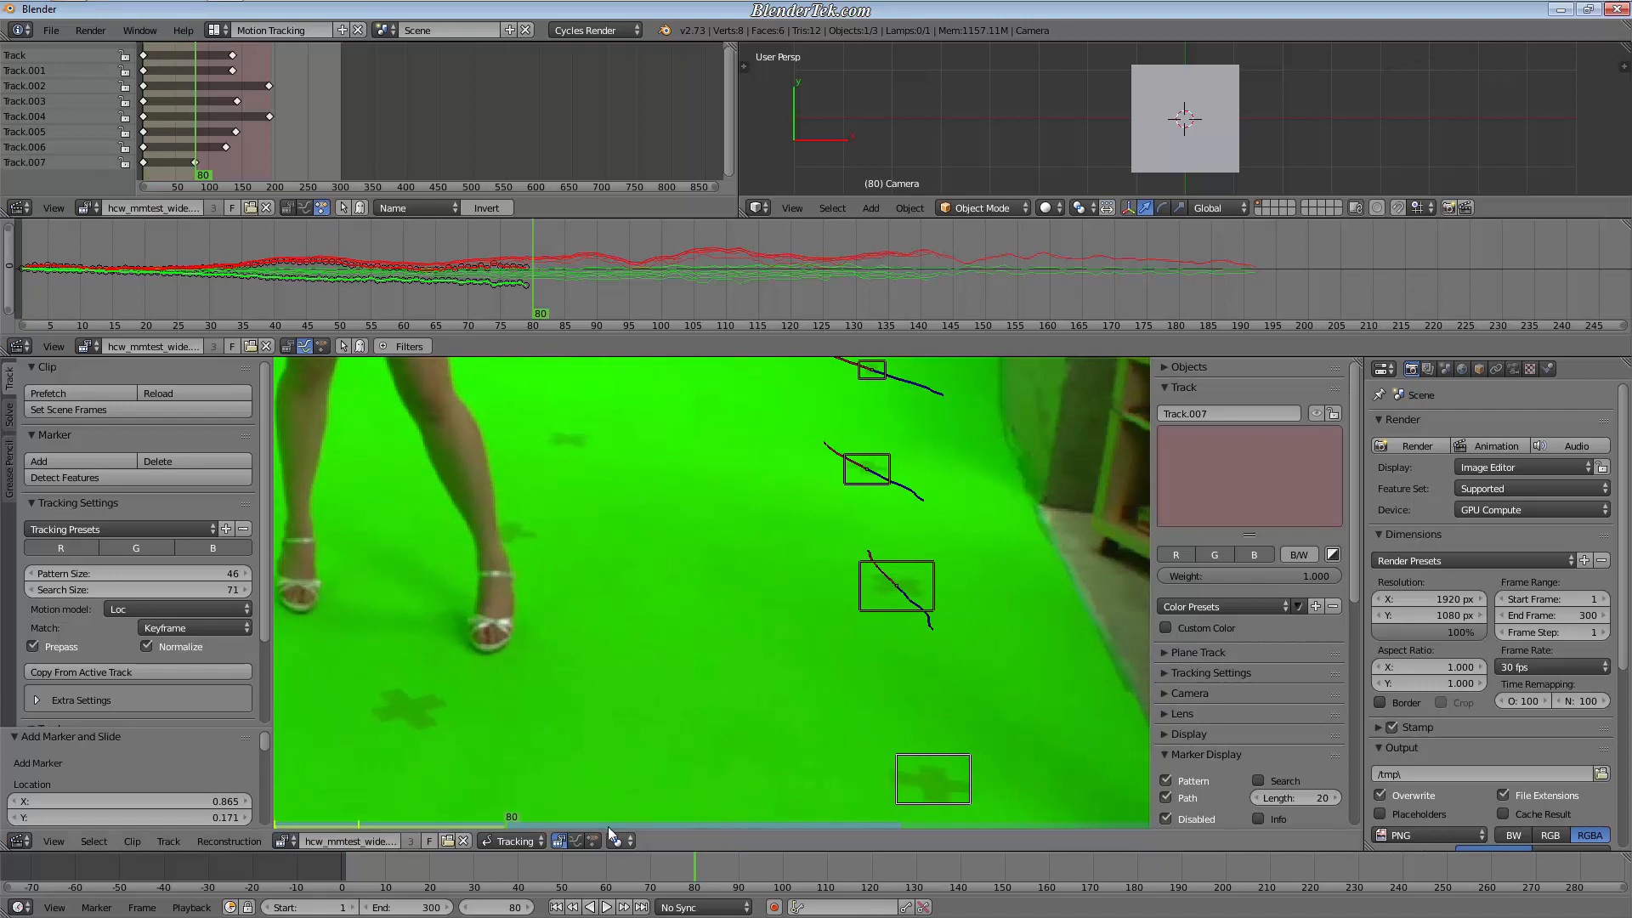
middle_drag(777, 732, 653, 606)
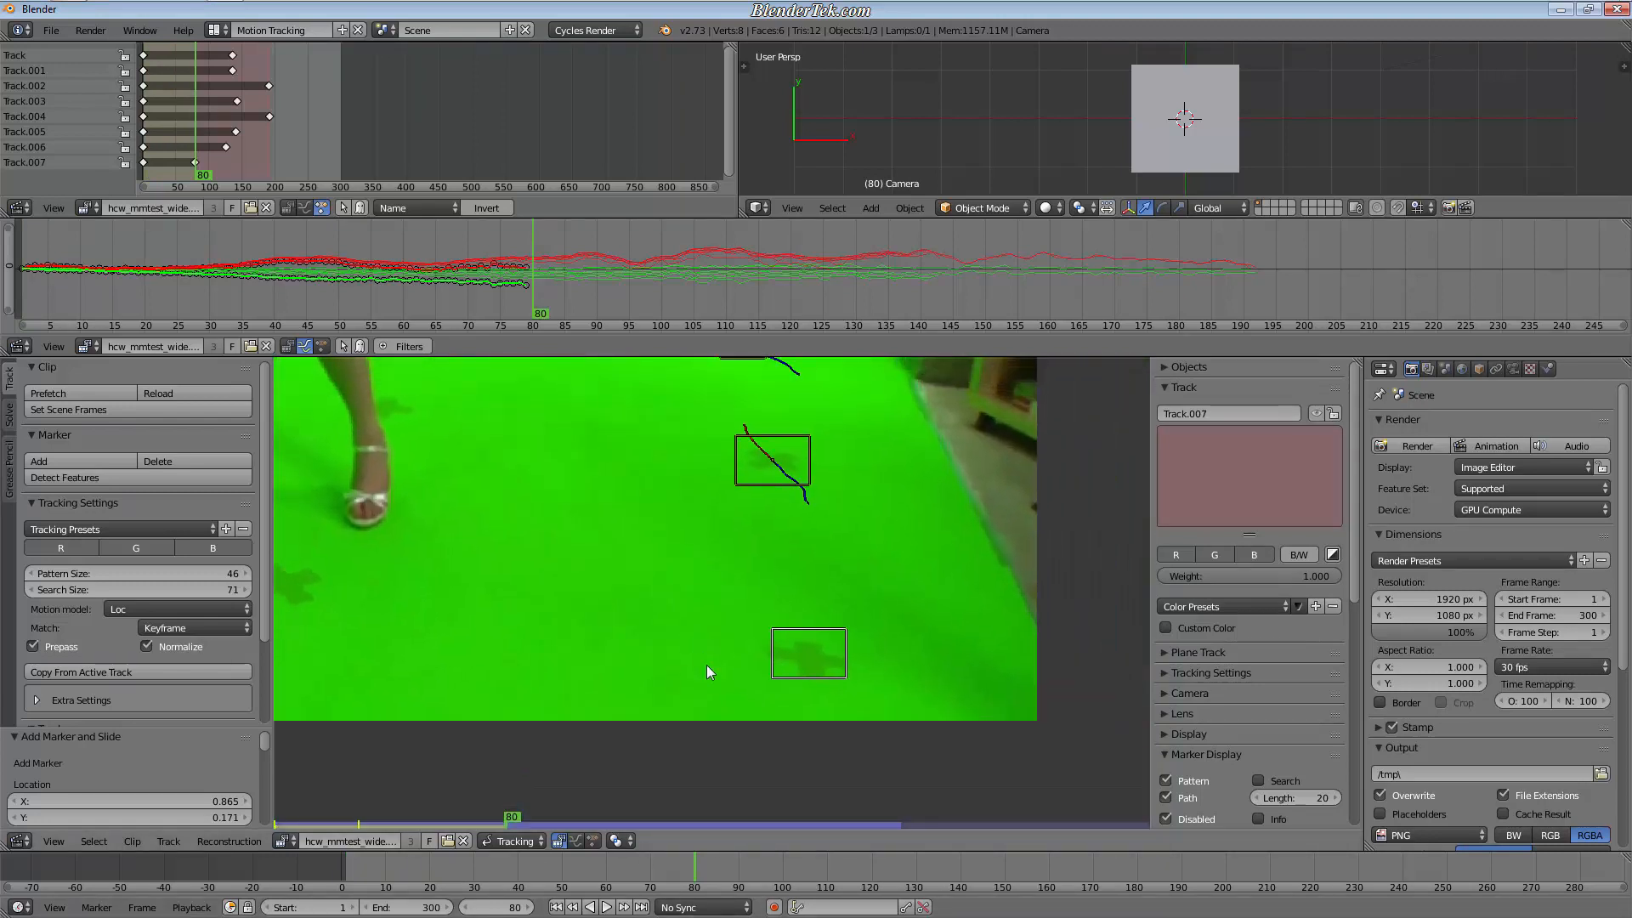
drag(1259, 488, 1254, 478)
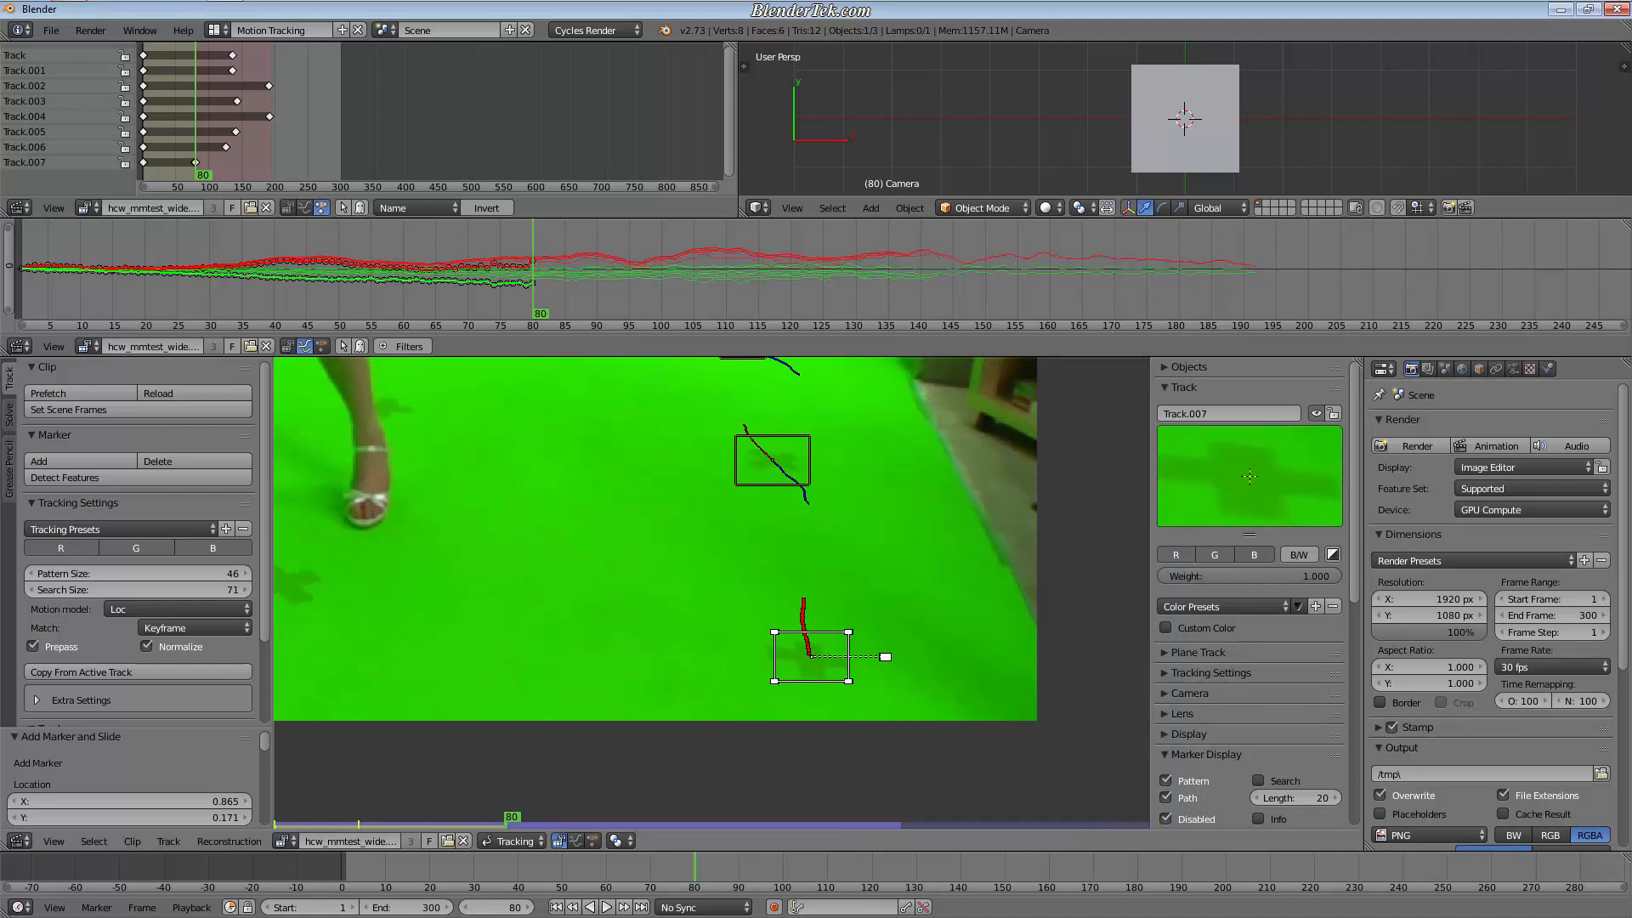
key(ctrl+t)
key(shift+Left)
Step: Add a marker on the floor mark in front of the woman's feet, shift it by -0.002, 0.004, and track it forward
scroll(438, 604, down, 2)
middle_drag(438, 603, 857, 716)
ctrl+click(788, 657)
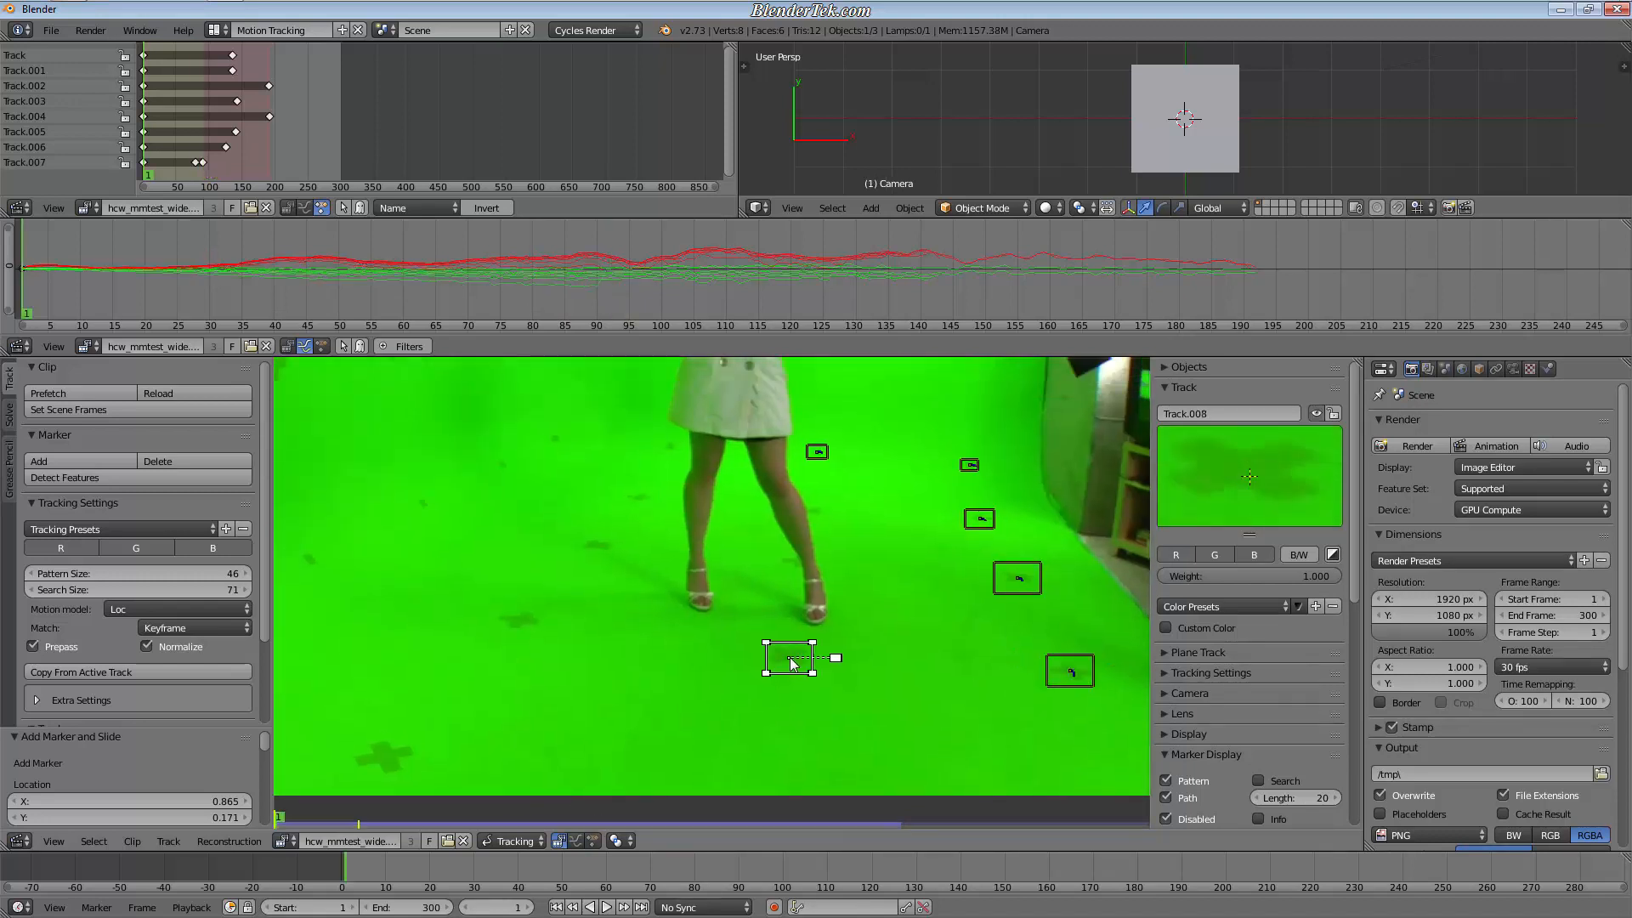
key(g)
click(900, 649)
key(ctrl+t)
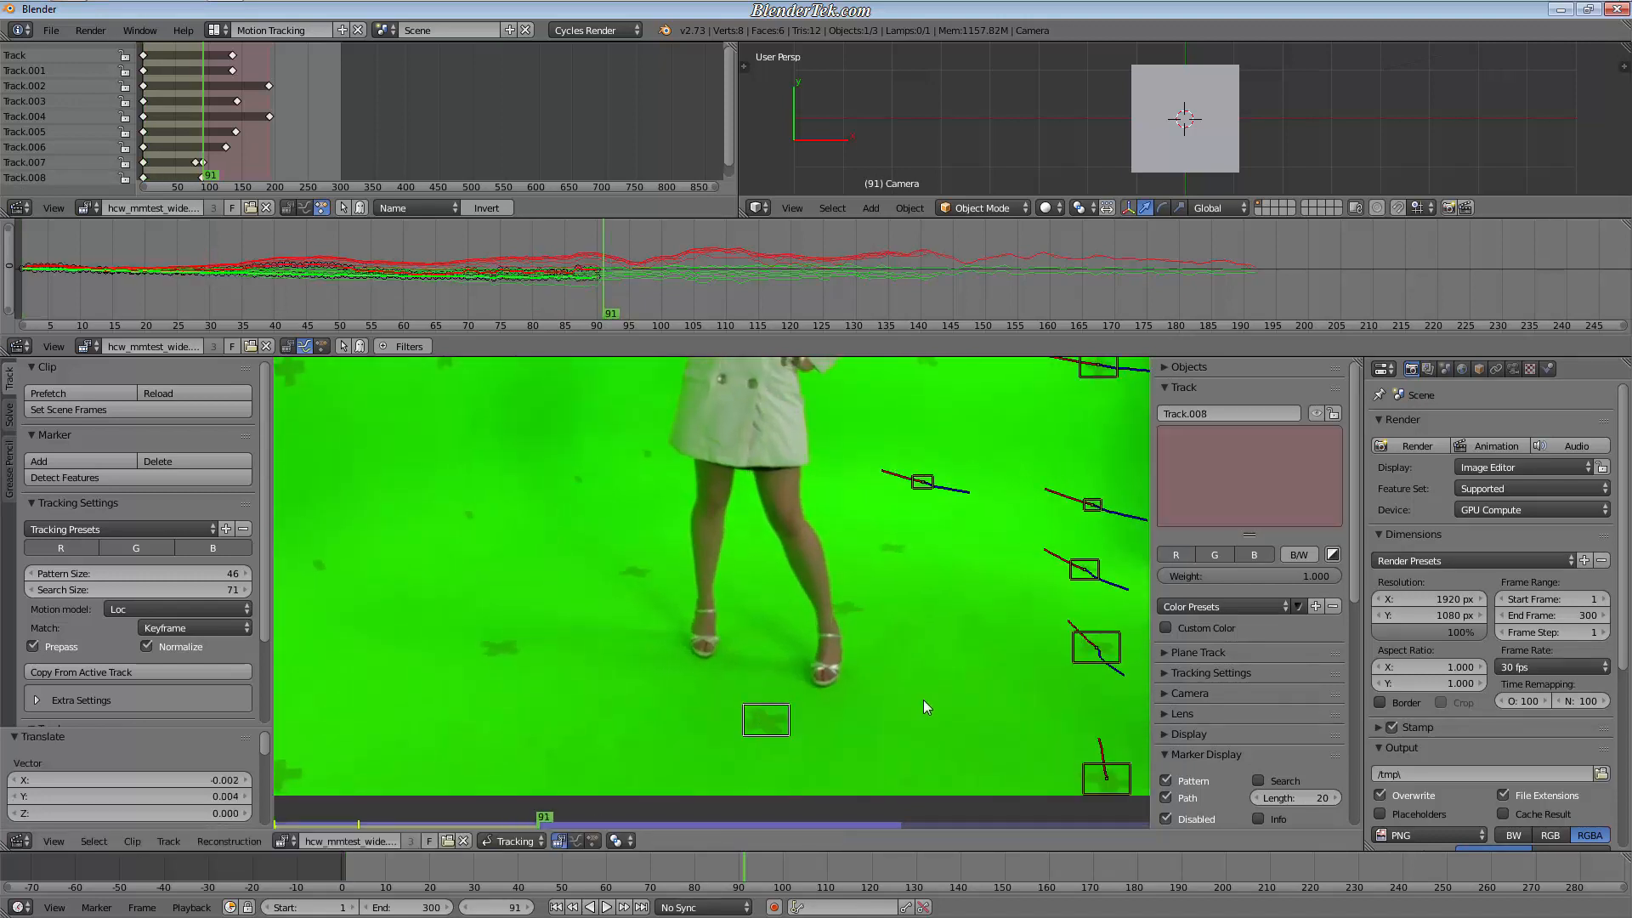
Step: Recentre the marker in front of the feet where tracking stops and continue tracking it to the end of the footage
key(ctrl+t)
mouse_move(1249, 477)
mouse_down()
mouse_move(1266, 468)
mouse_move(1248, 471)
mouse_up()
key(ctrl+t)
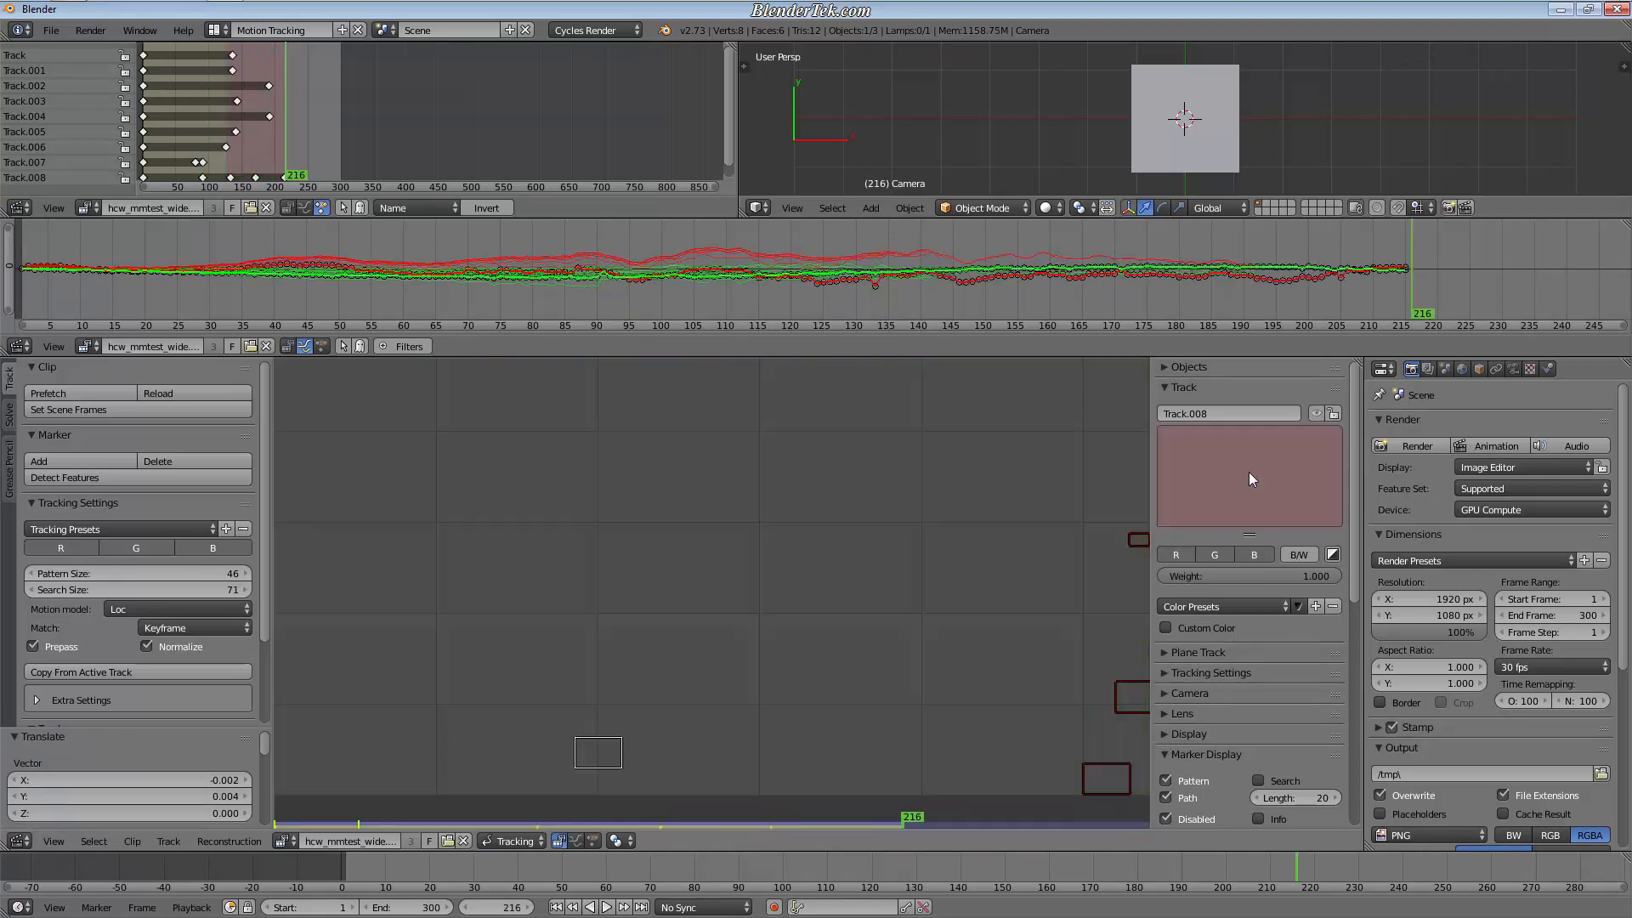
drag(811, 866, 342, 879)
key(Right)
Step: At frame 1, add a marker on the large plus mark in the floor's front corner, scaled up by 1.309, and track it forward
ctrl+click(383, 757)
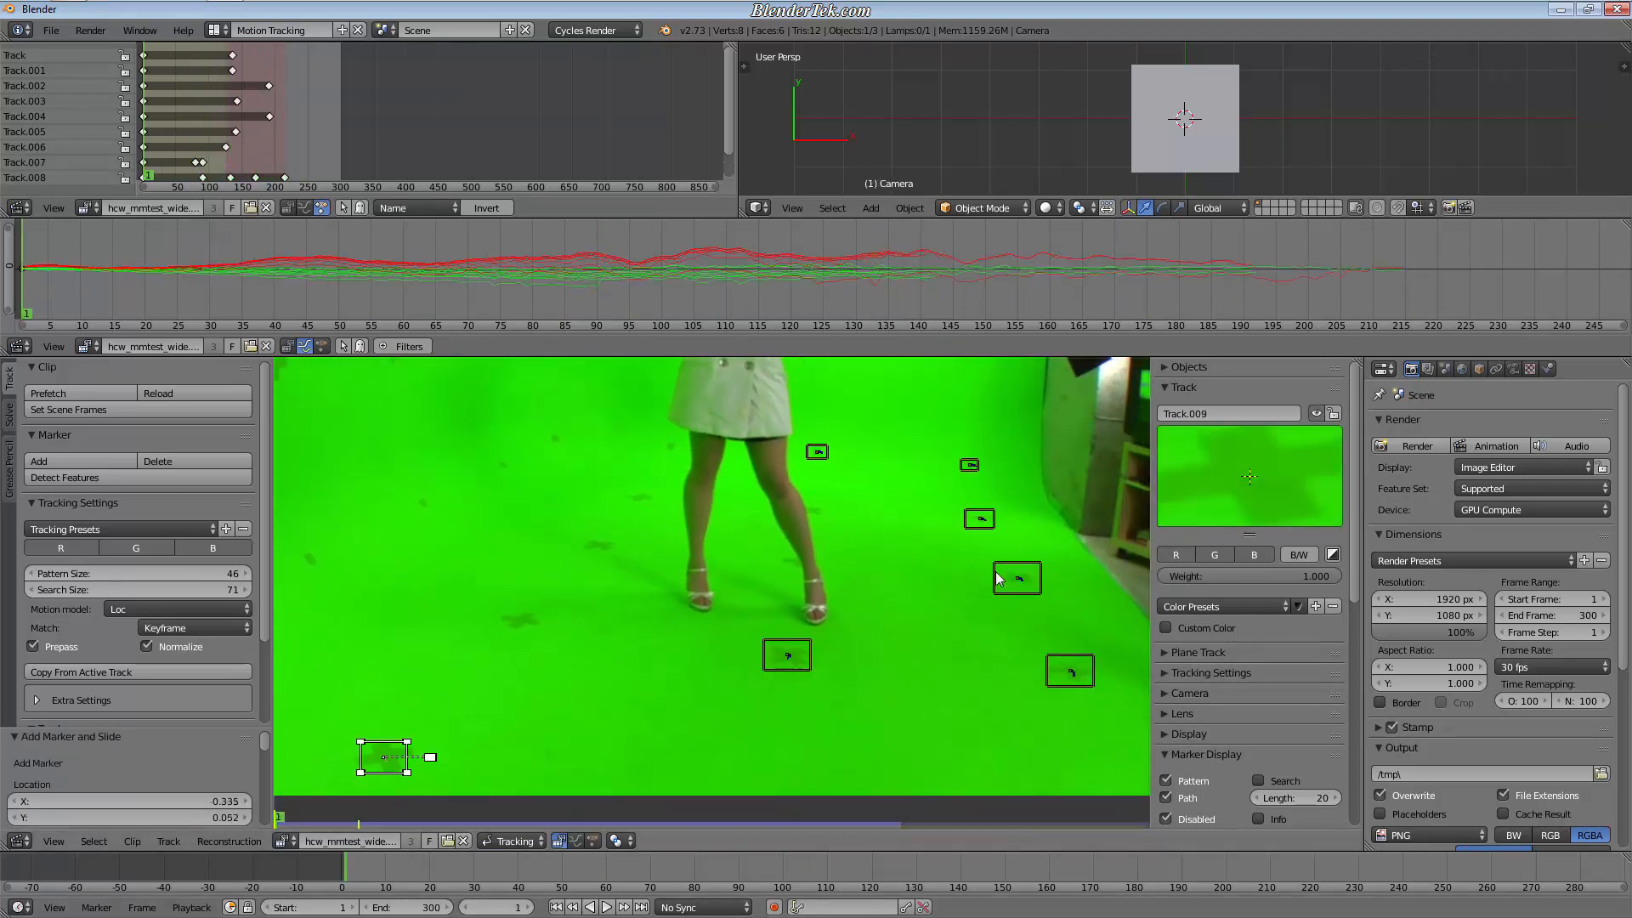
key(s)
click(764, 777)
key(ctrl+t)
mouse_move(651, 860)
mouse_down()
mouse_move(680, 863)
mouse_move(323, 870)
mouse_up()
key(Right)
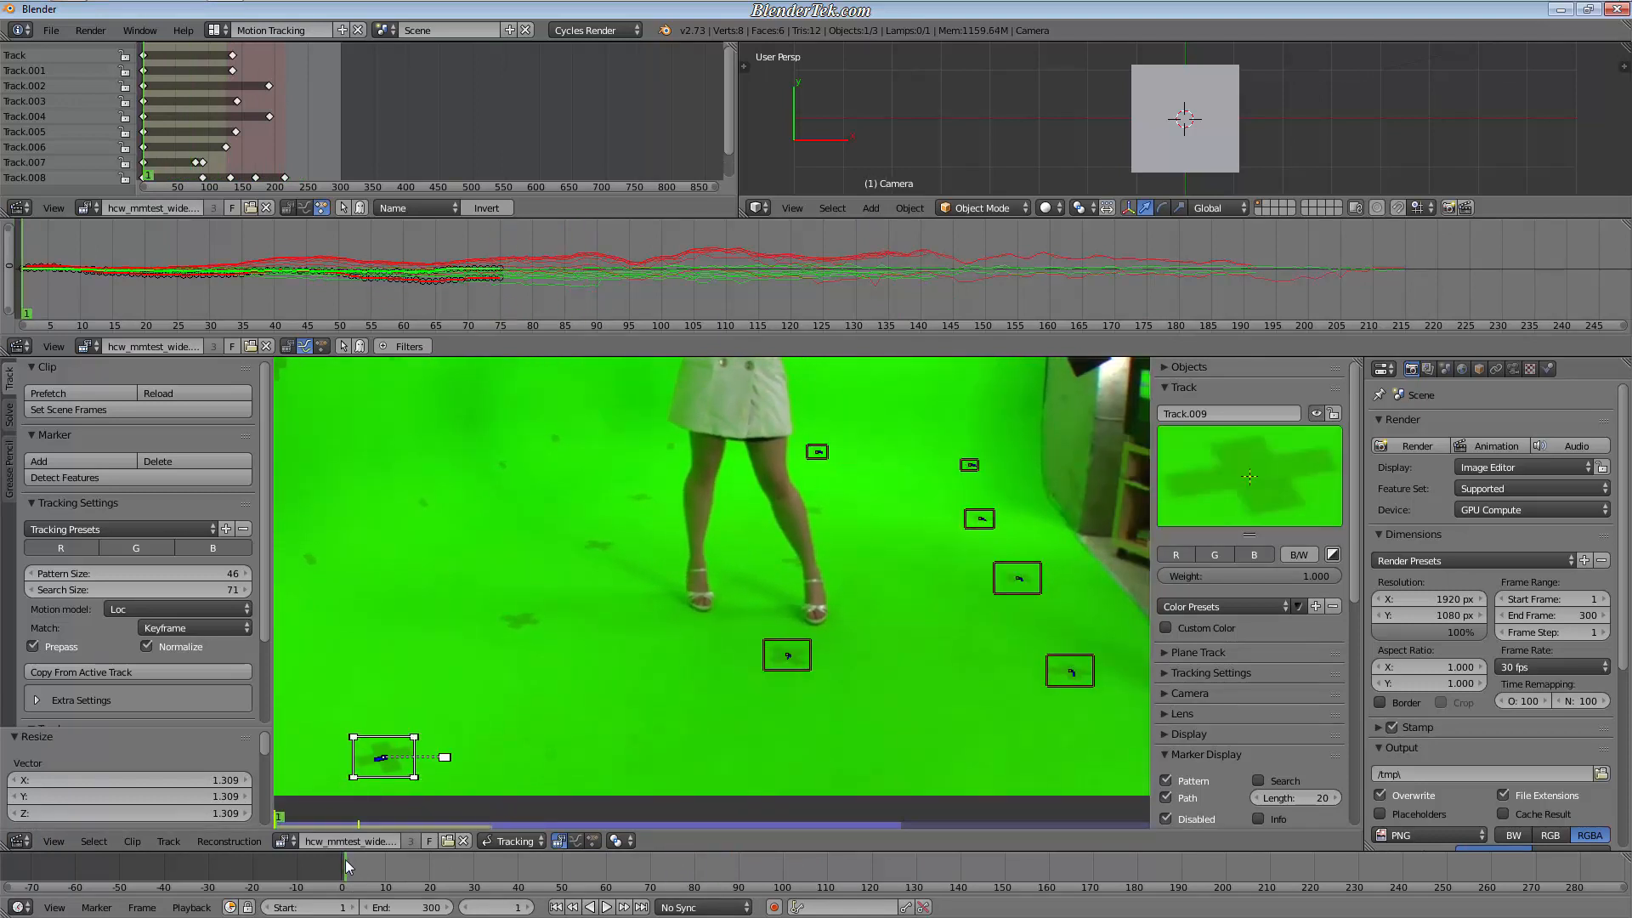
Step: Add markers on the next two floor marks behind the front-corner plus mark and track each forward from frame 1
ctrl+click(519, 623)
key(ctrl+t)
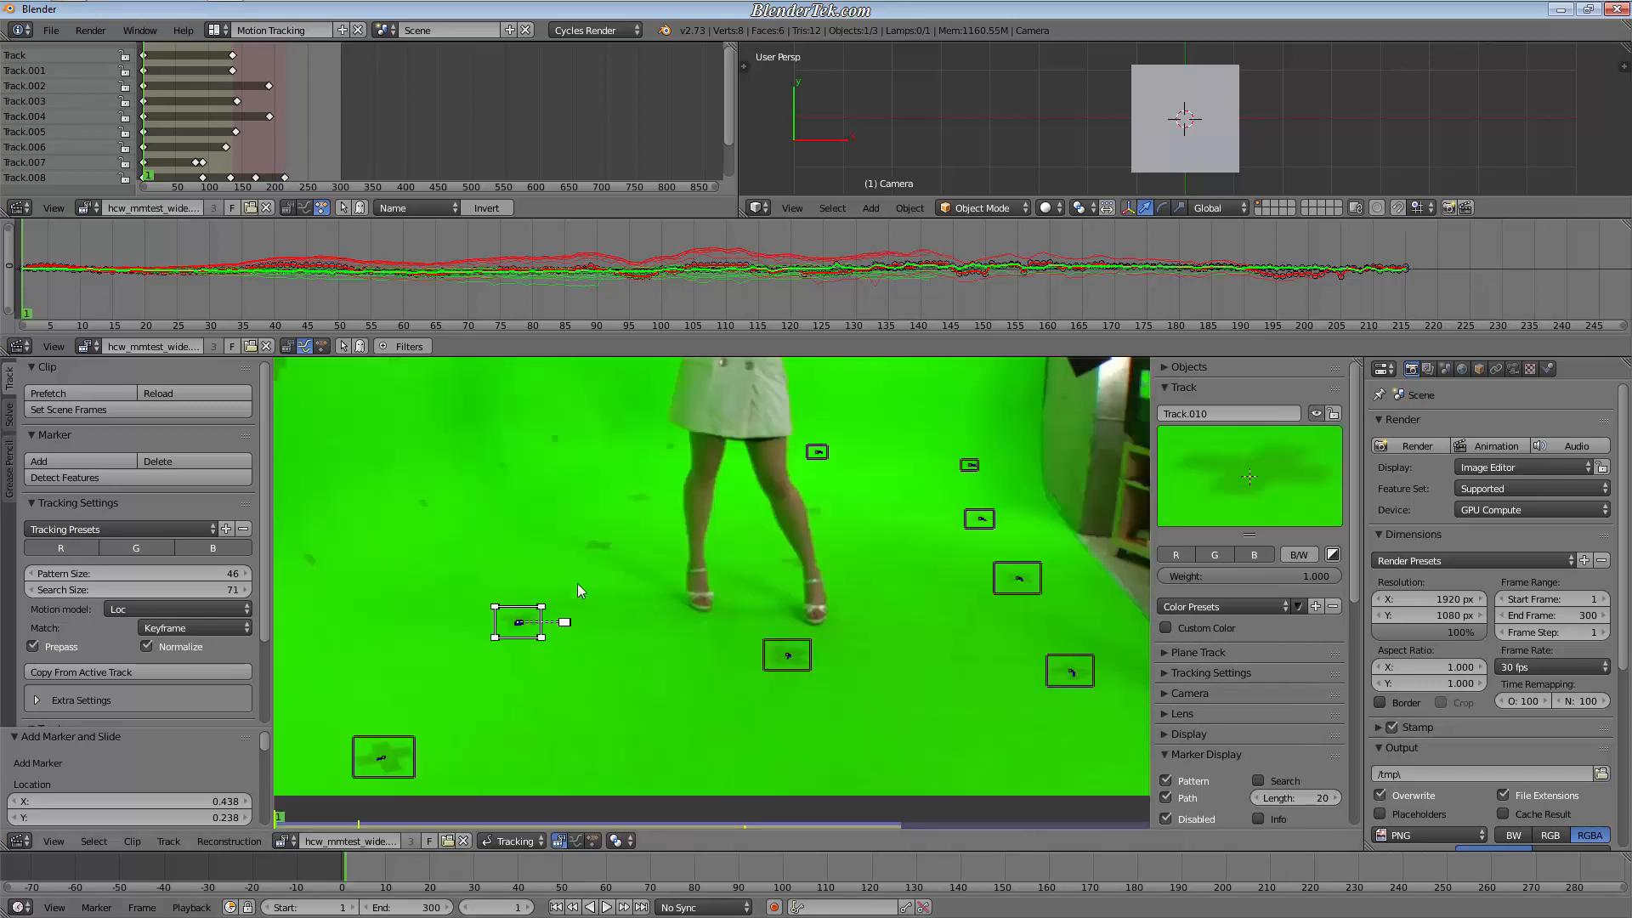
ctrl+click(601, 548)
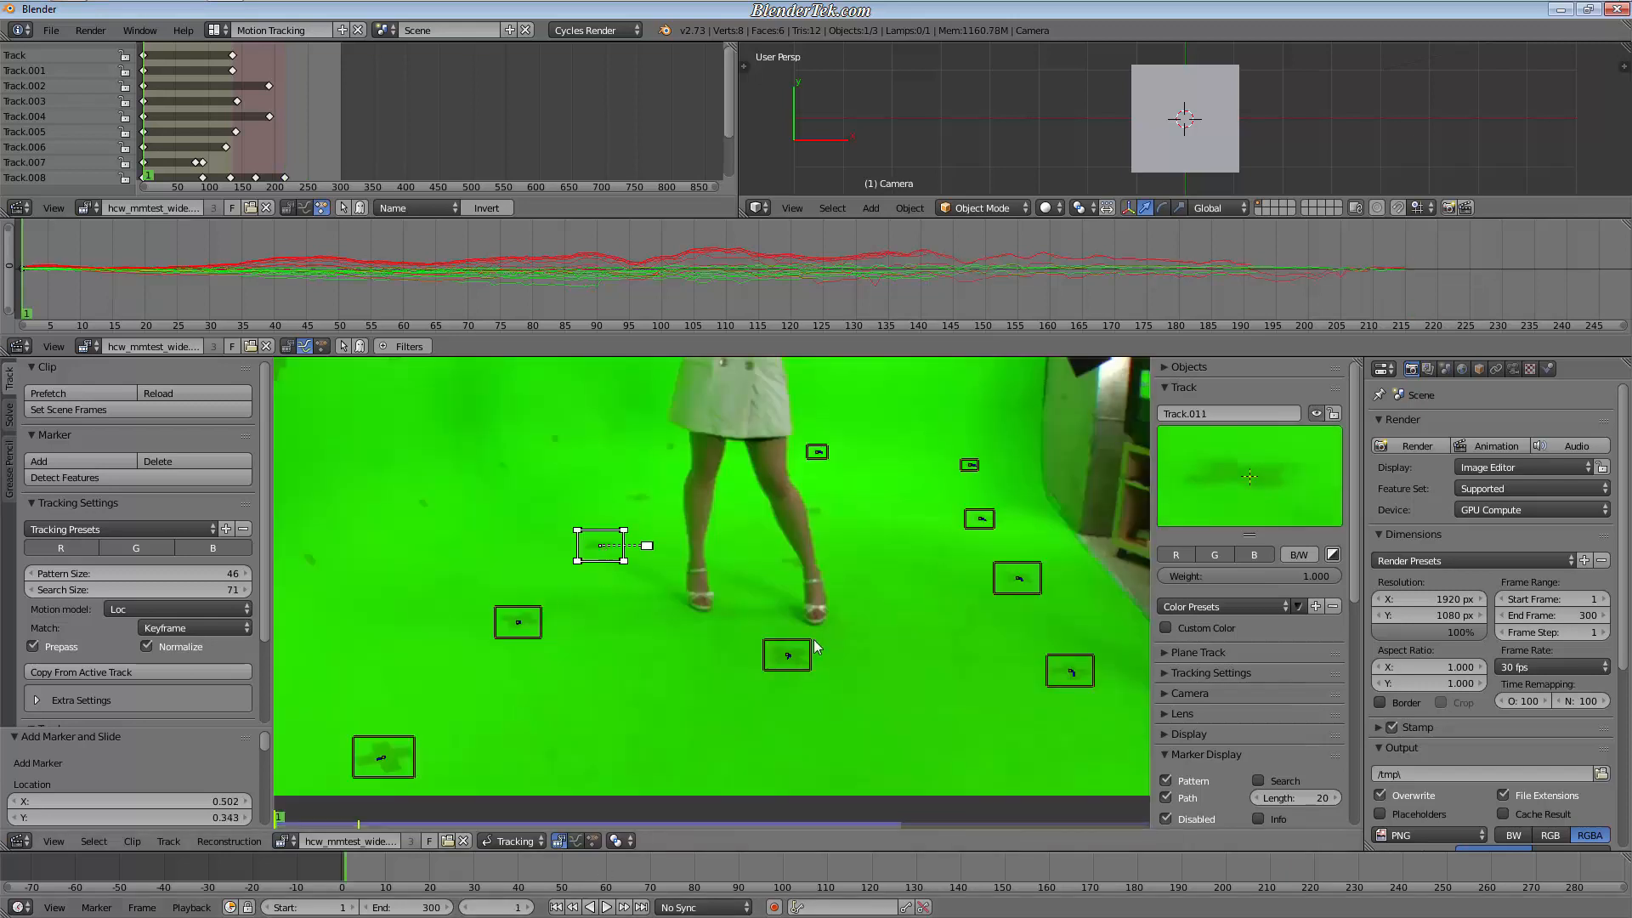
drag(601, 548, 663, 584)
drag(942, 873, 410, 878)
key(shift+Left)
Step: At frame 1, add a marker on the faint floor mark beside the woman's knee and track it forward
ctrl+click(640, 496)
key(ctrl+t)
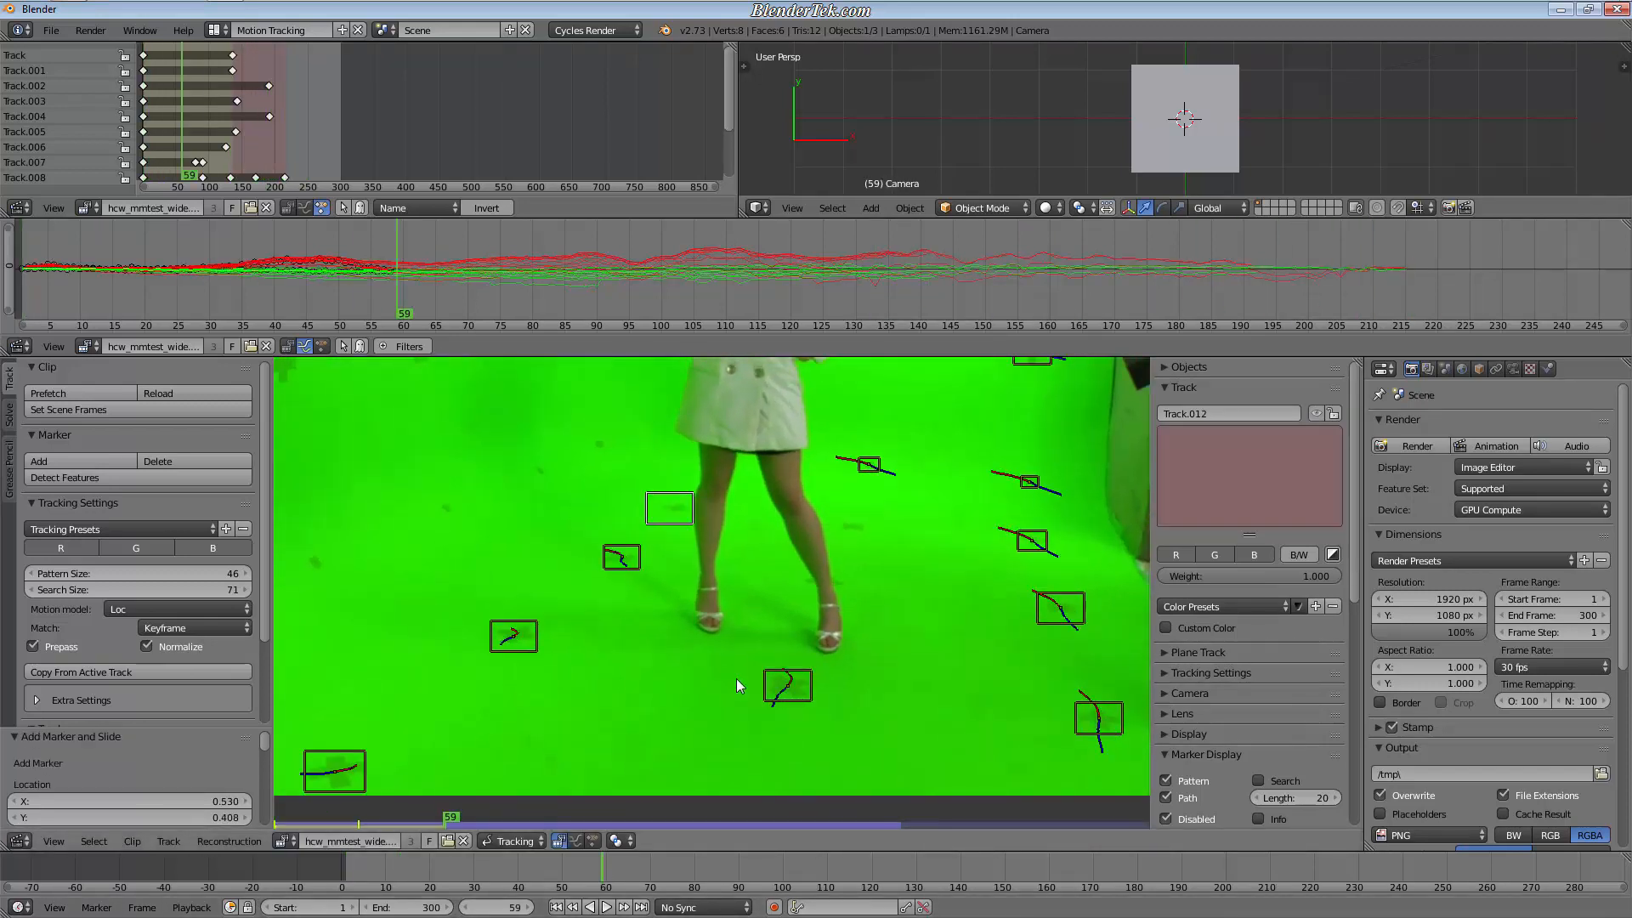
drag(611, 865, 349, 871)
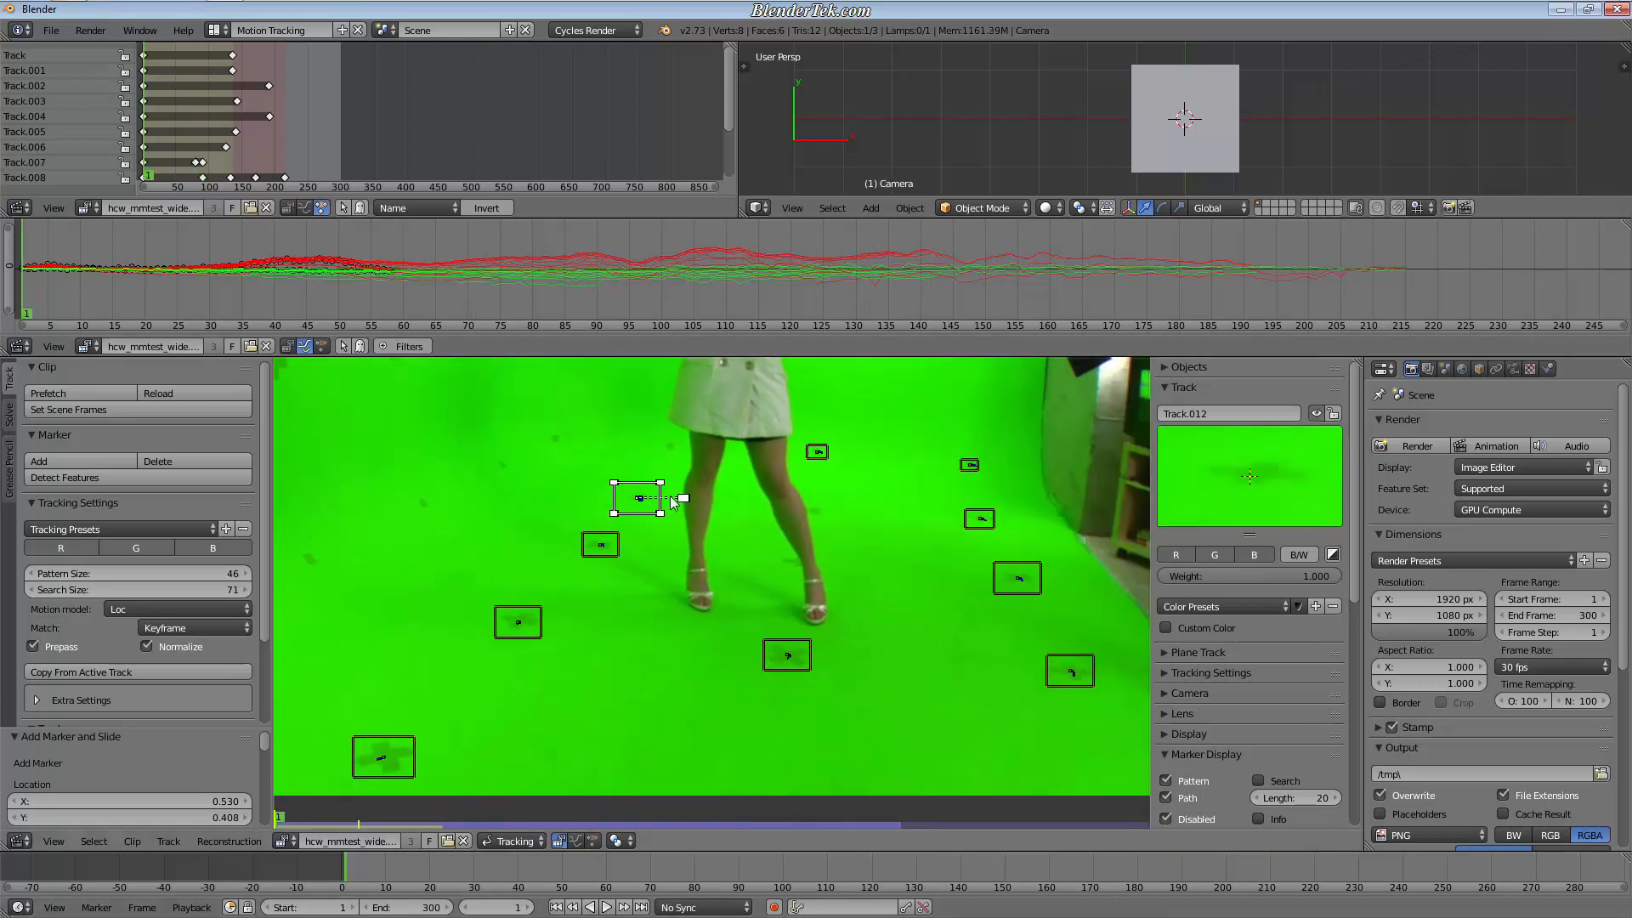
Step: Add a marker on the small mark beside the coat's hem, scaled to about 0.644, track it forward and scrub through the result
ctrl+click(671, 446)
key(s)
click(854, 538)
key(ctrl+t)
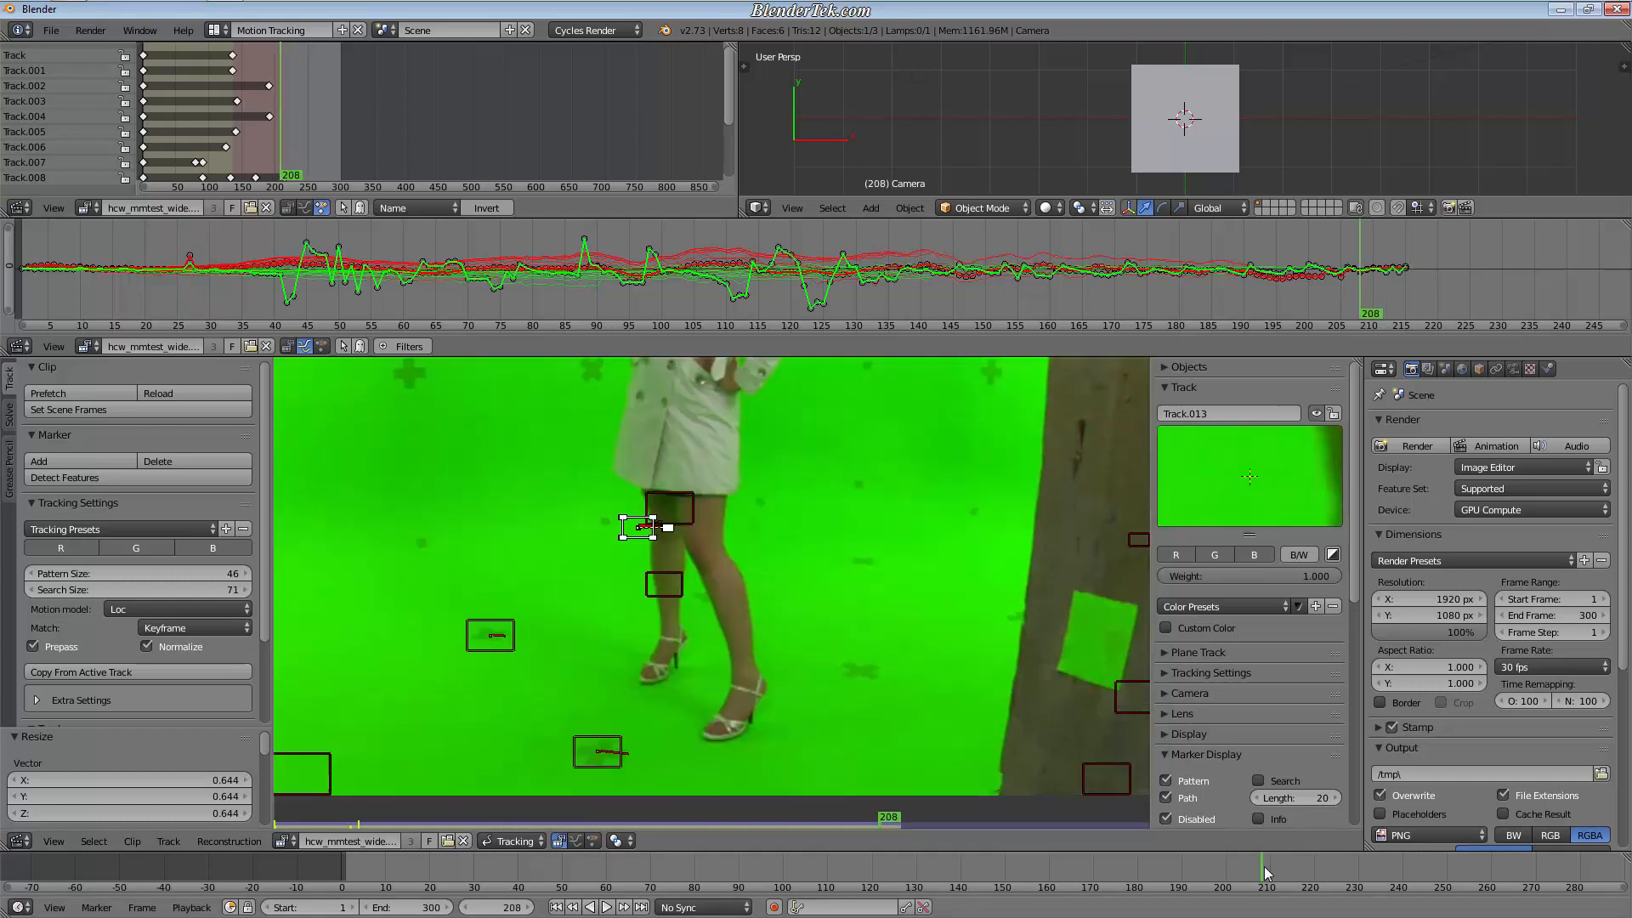
drag(1125, 878, 471, 869)
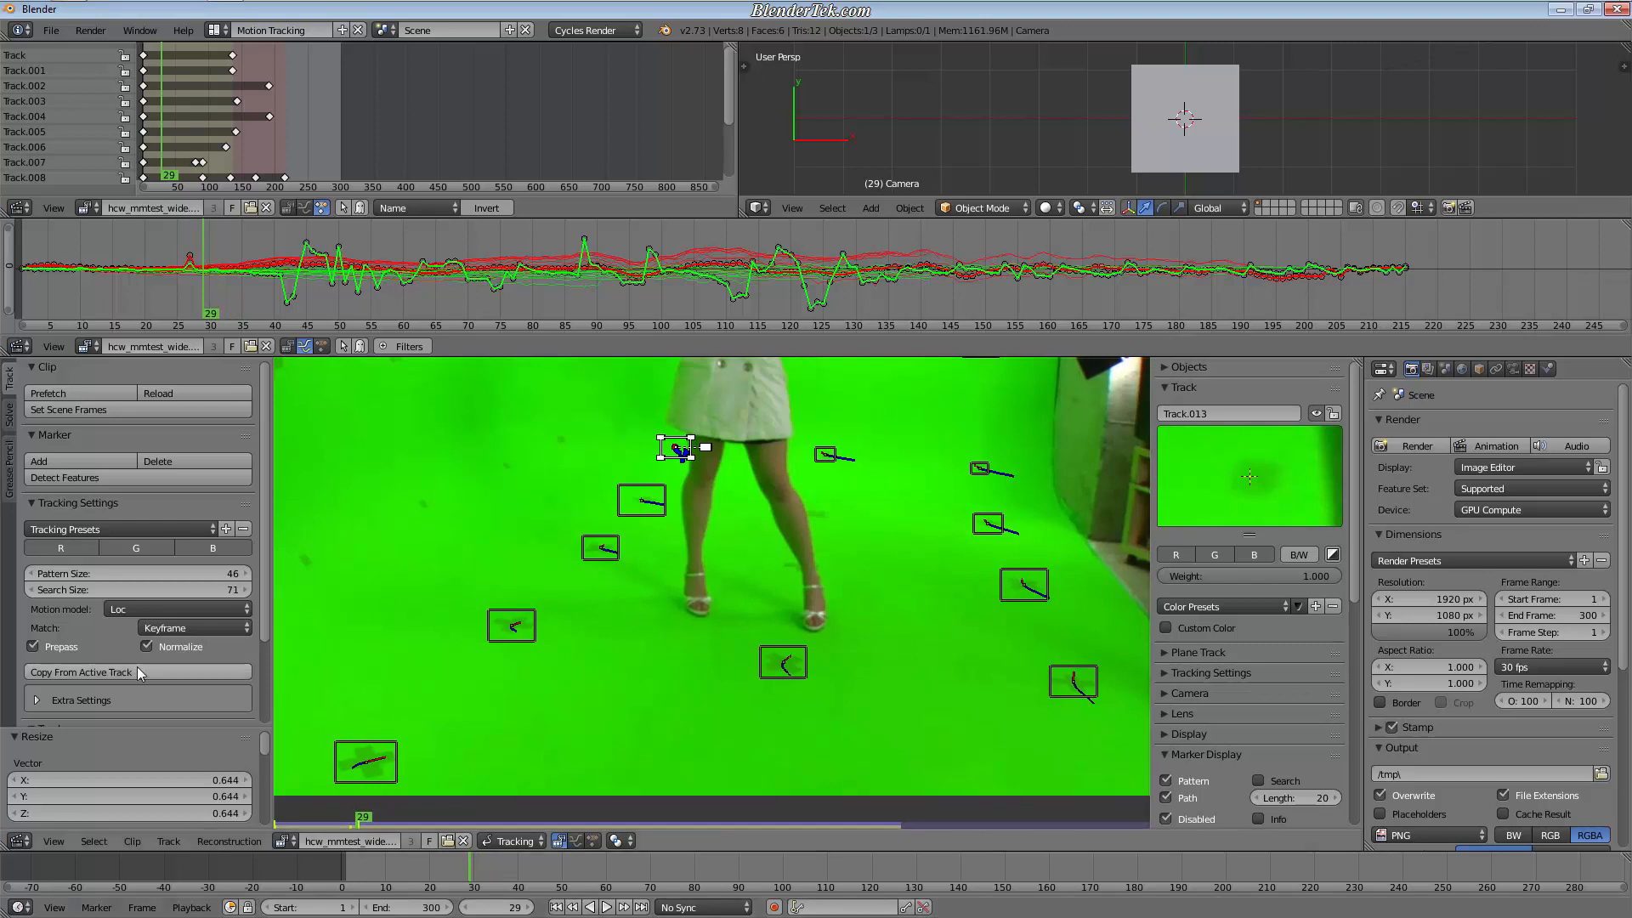
Step: Clear the coat-hem marker's remaining track path after frame 29 and add a marker on the wall's X mark beside the woman's head
scroll(141, 634, down, 3)
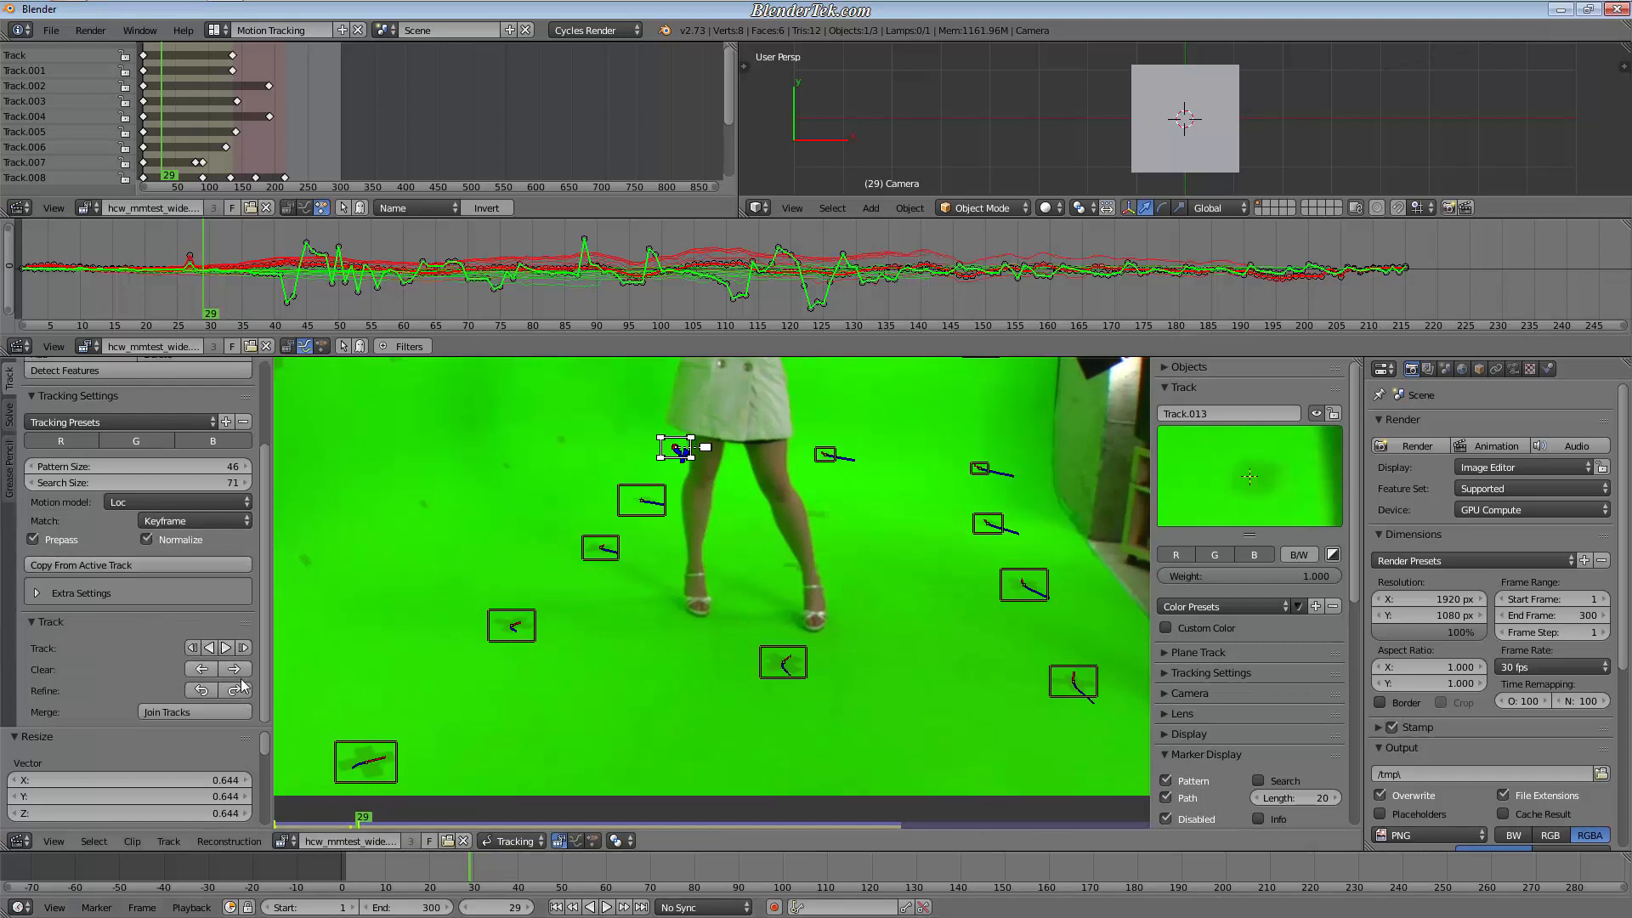
click(241, 672)
middle_drag(651, 422, 719, 753)
scroll(761, 520, up, 3)
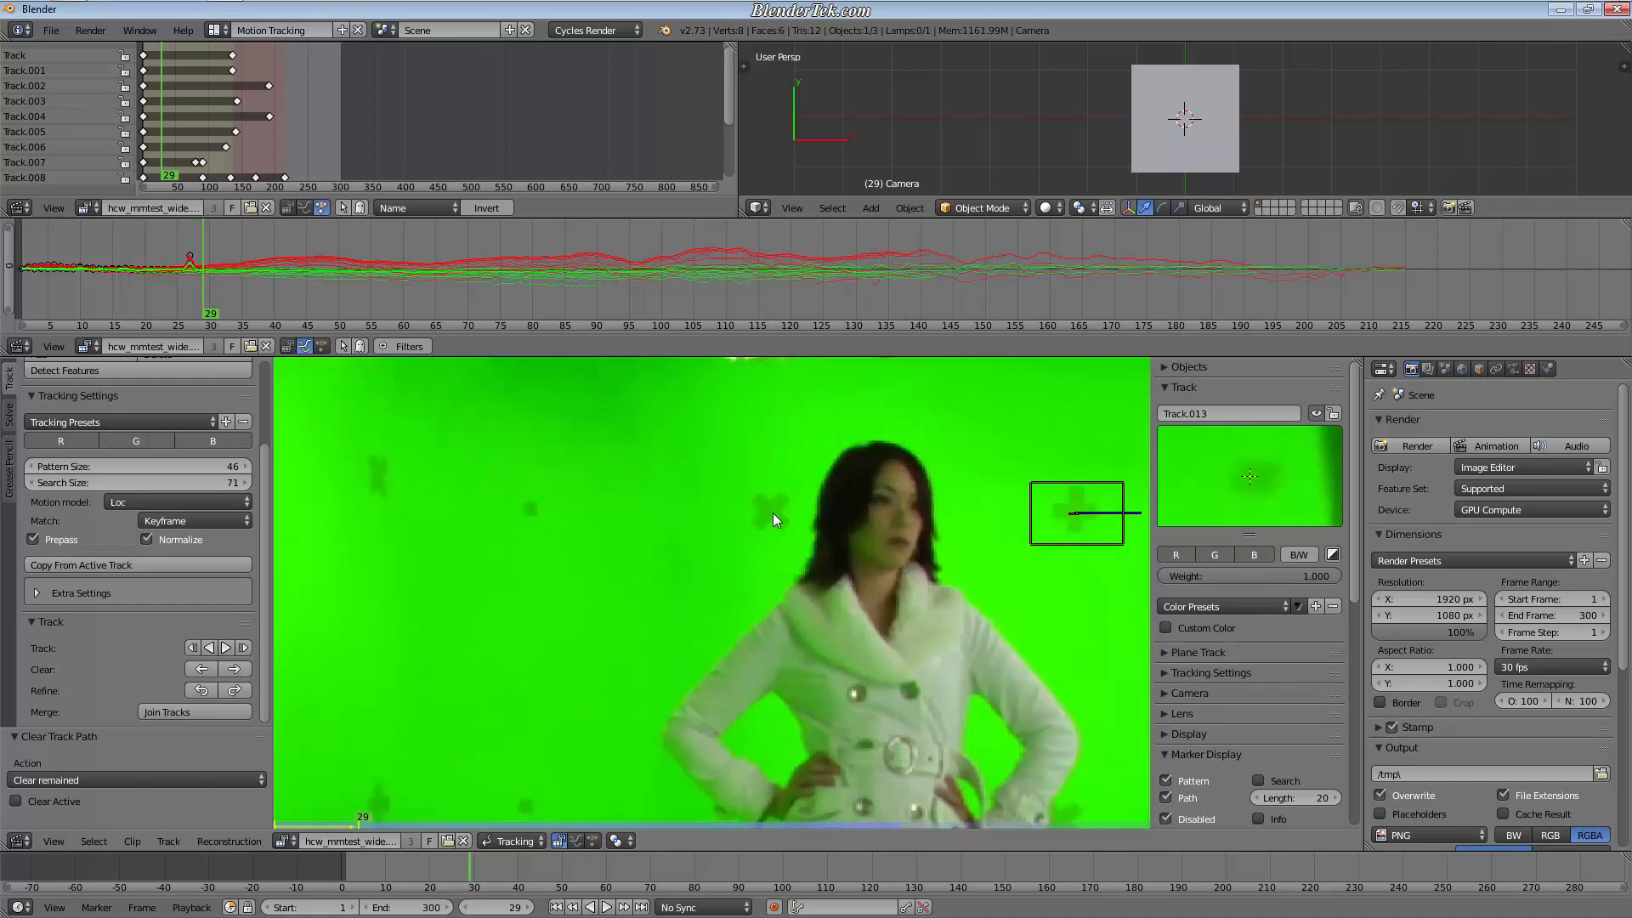
ctrl+click(773, 513)
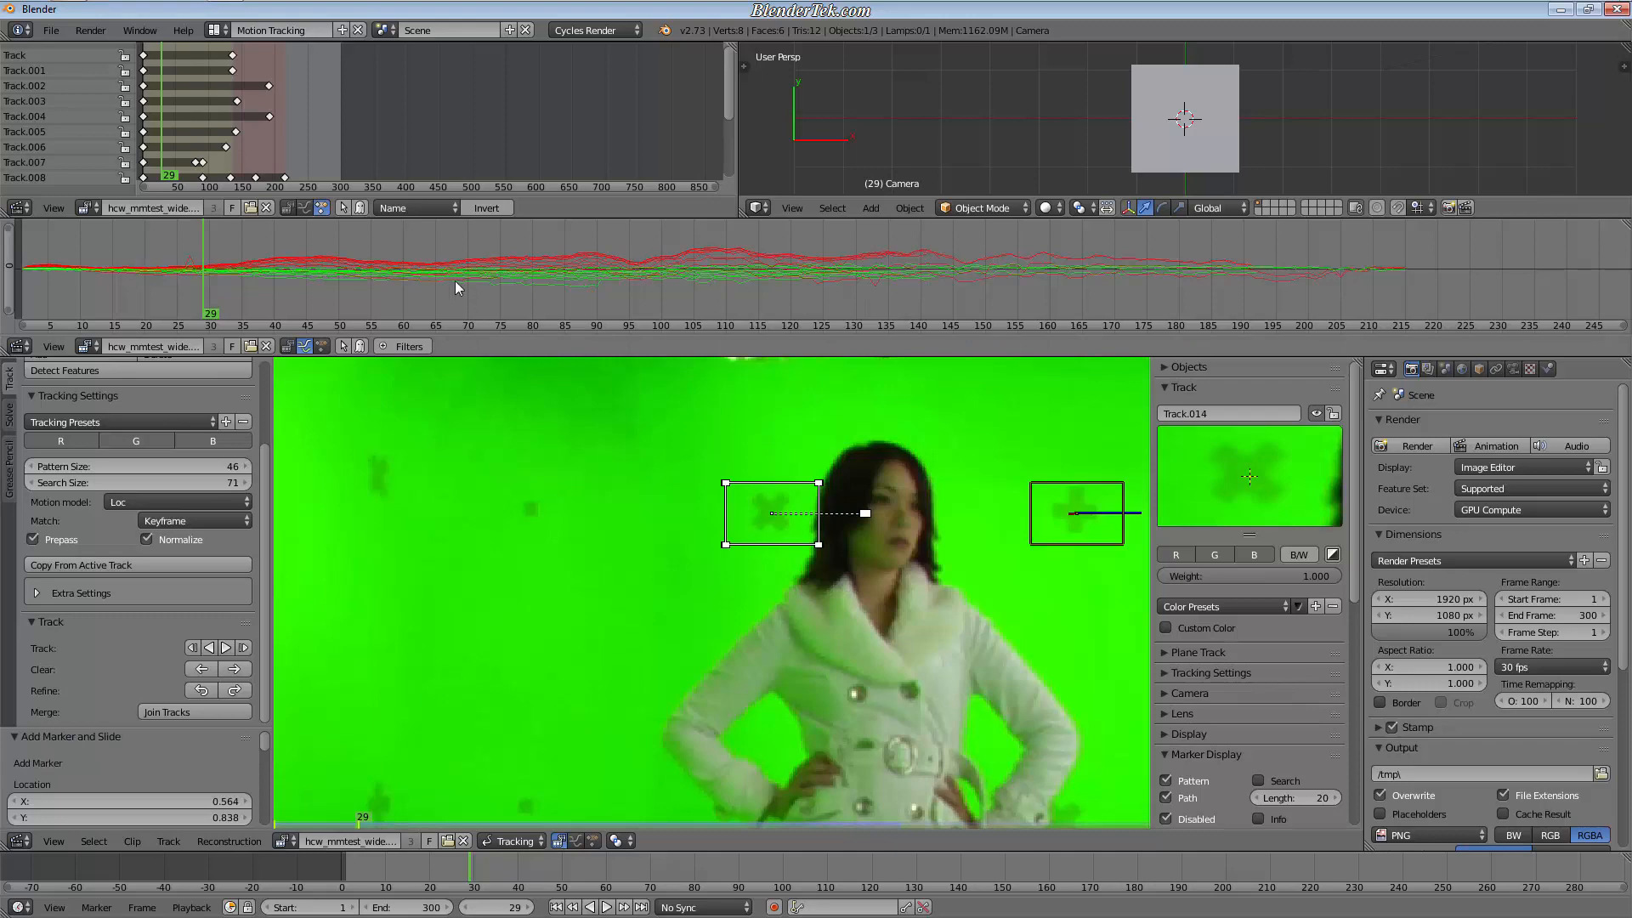
Step: Examine the isolated spike in the tracking graph by selecting its peak point and going to frame 27
scroll(333, 289, up, 8)
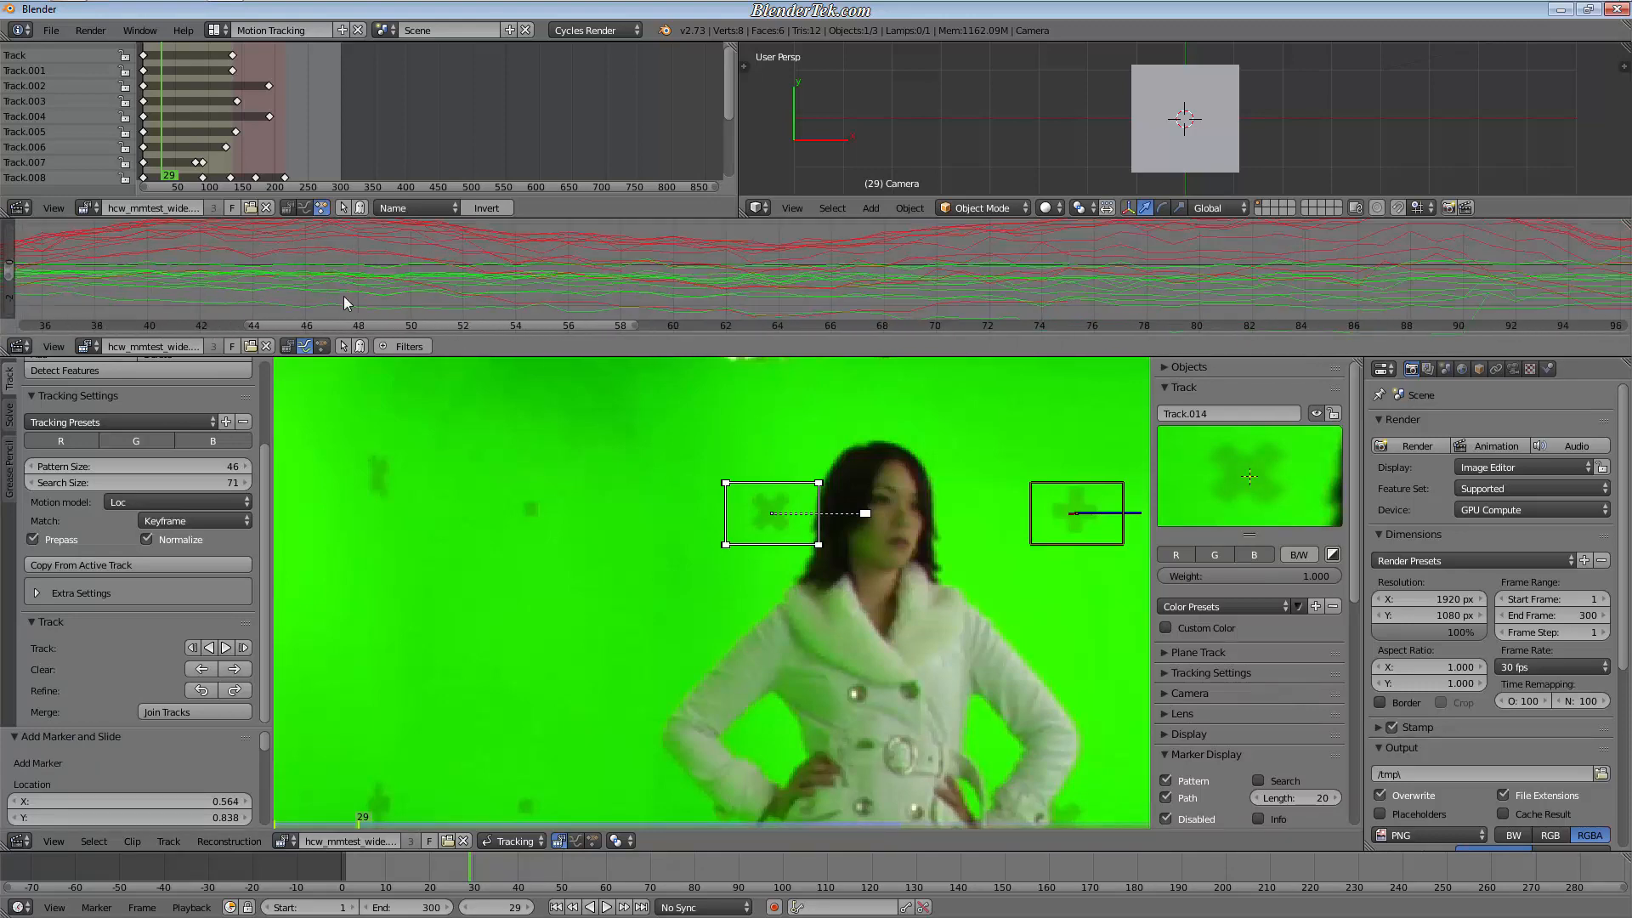
scroll(344, 296, down, 4)
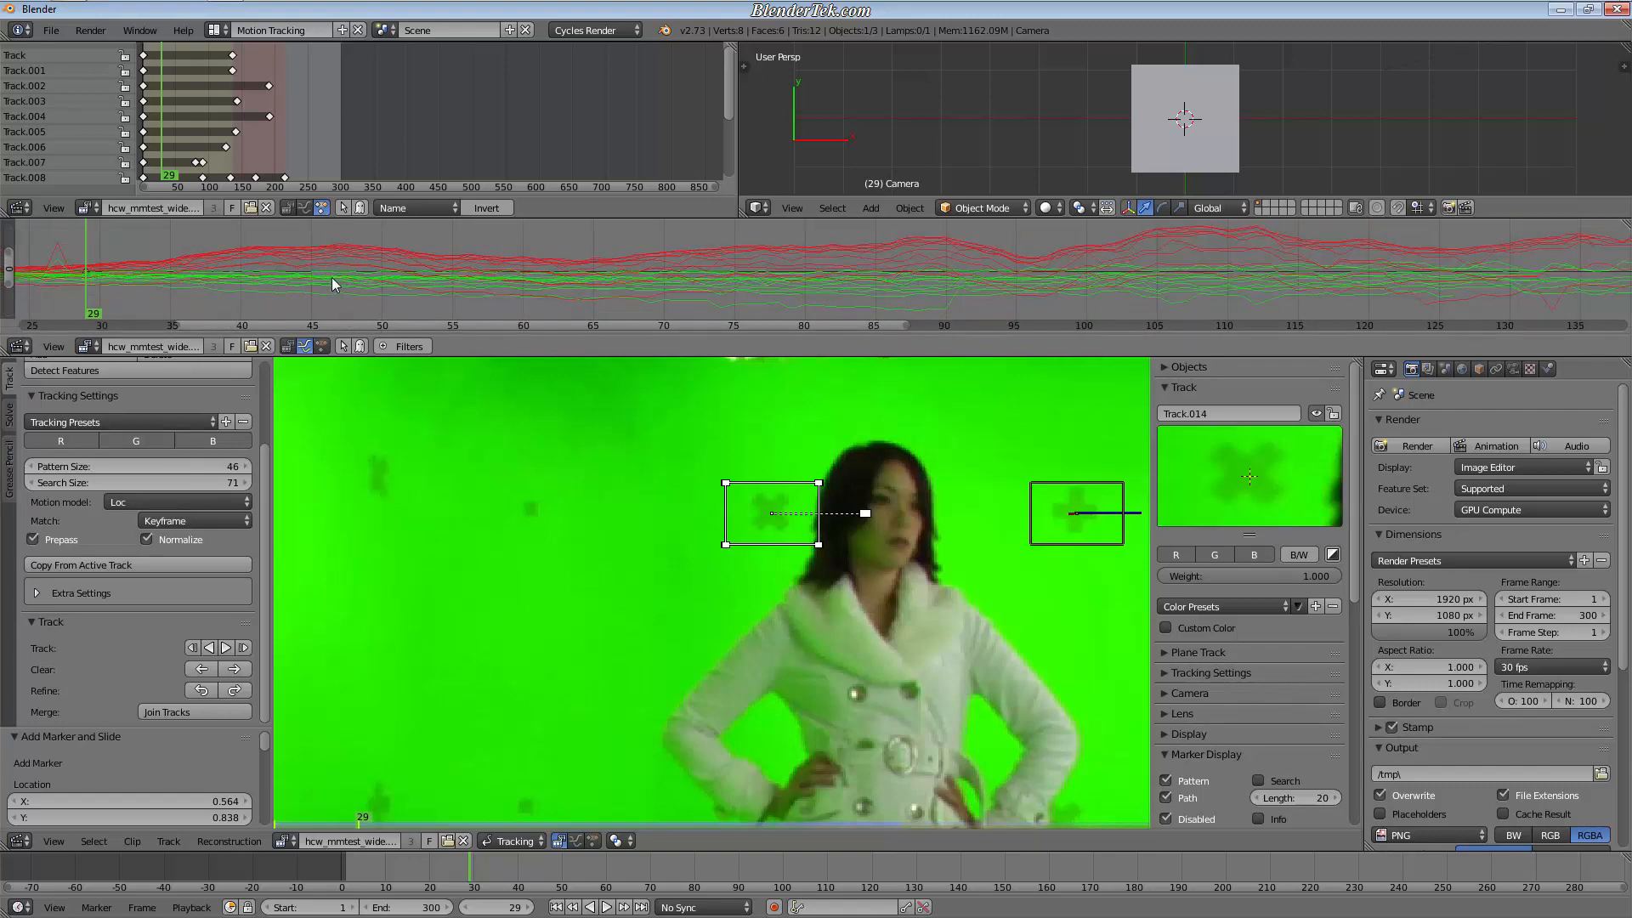
scroll(320, 284, down, 4)
middle_drag(354, 290, 666, 295)
scroll(484, 263, up, 9)
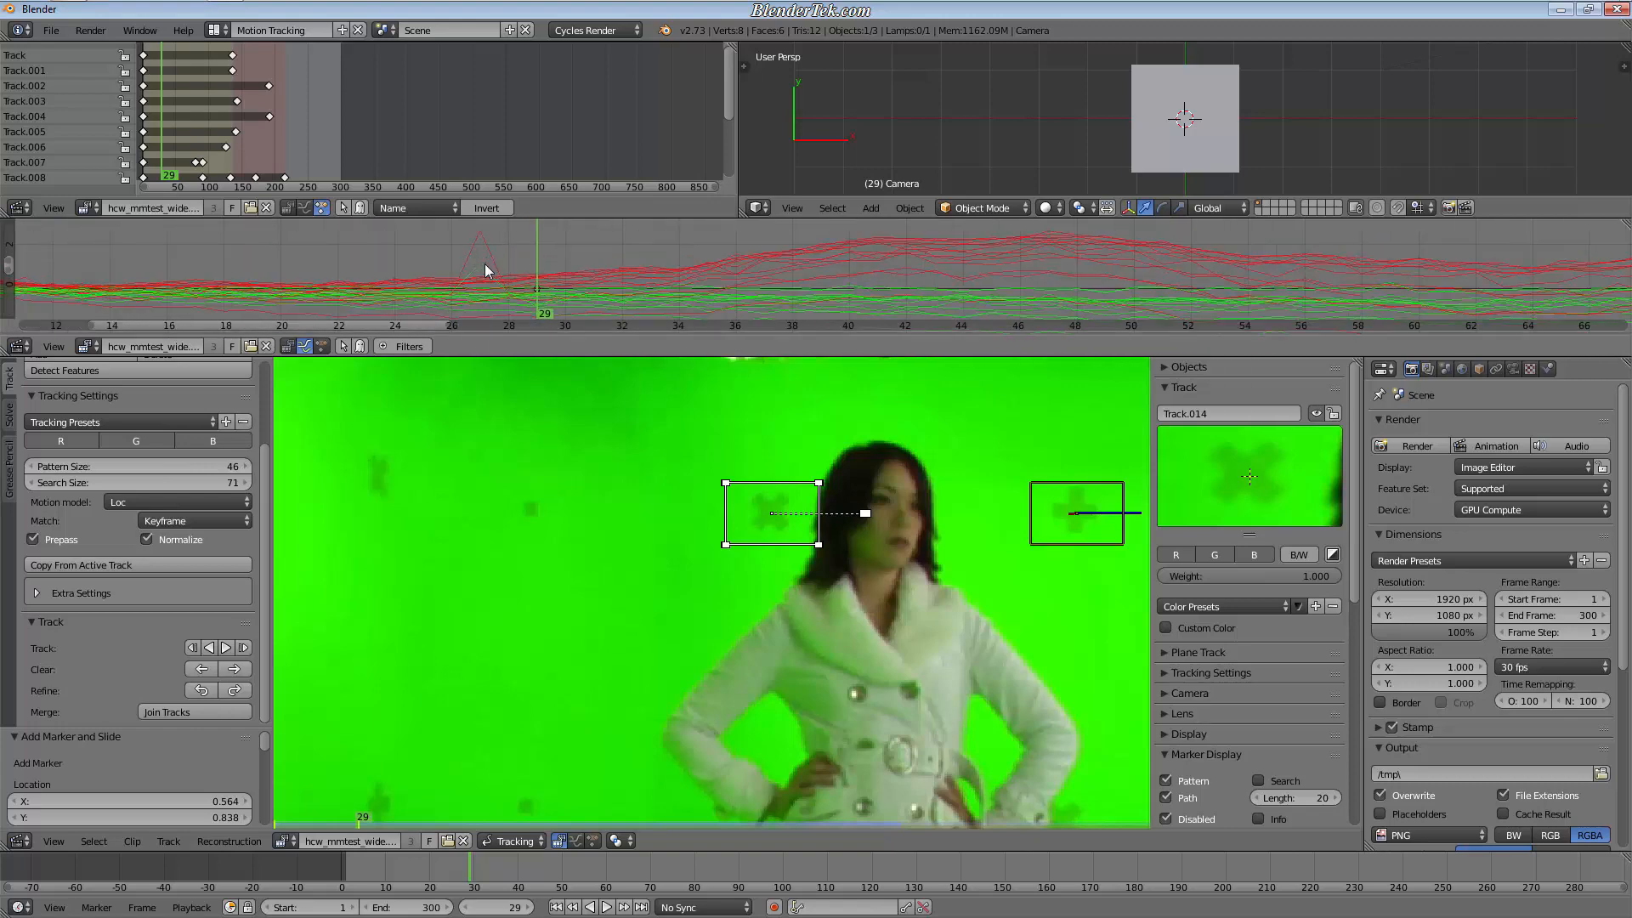
scroll(479, 271, up, 4)
click(480, 254)
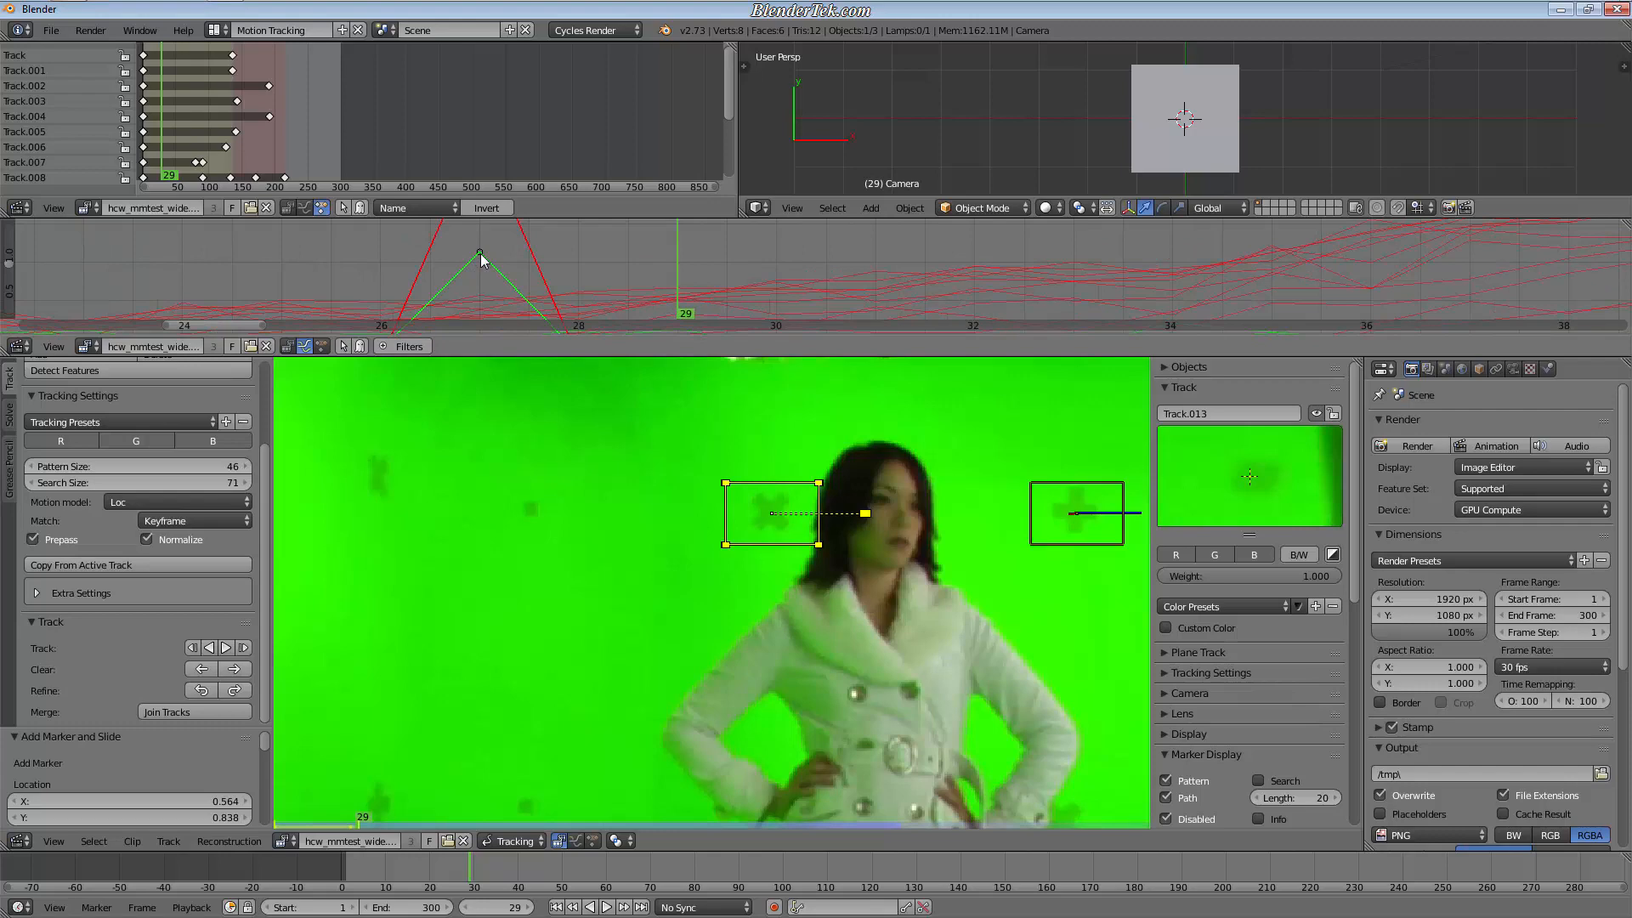
scroll(482, 264, down, 5)
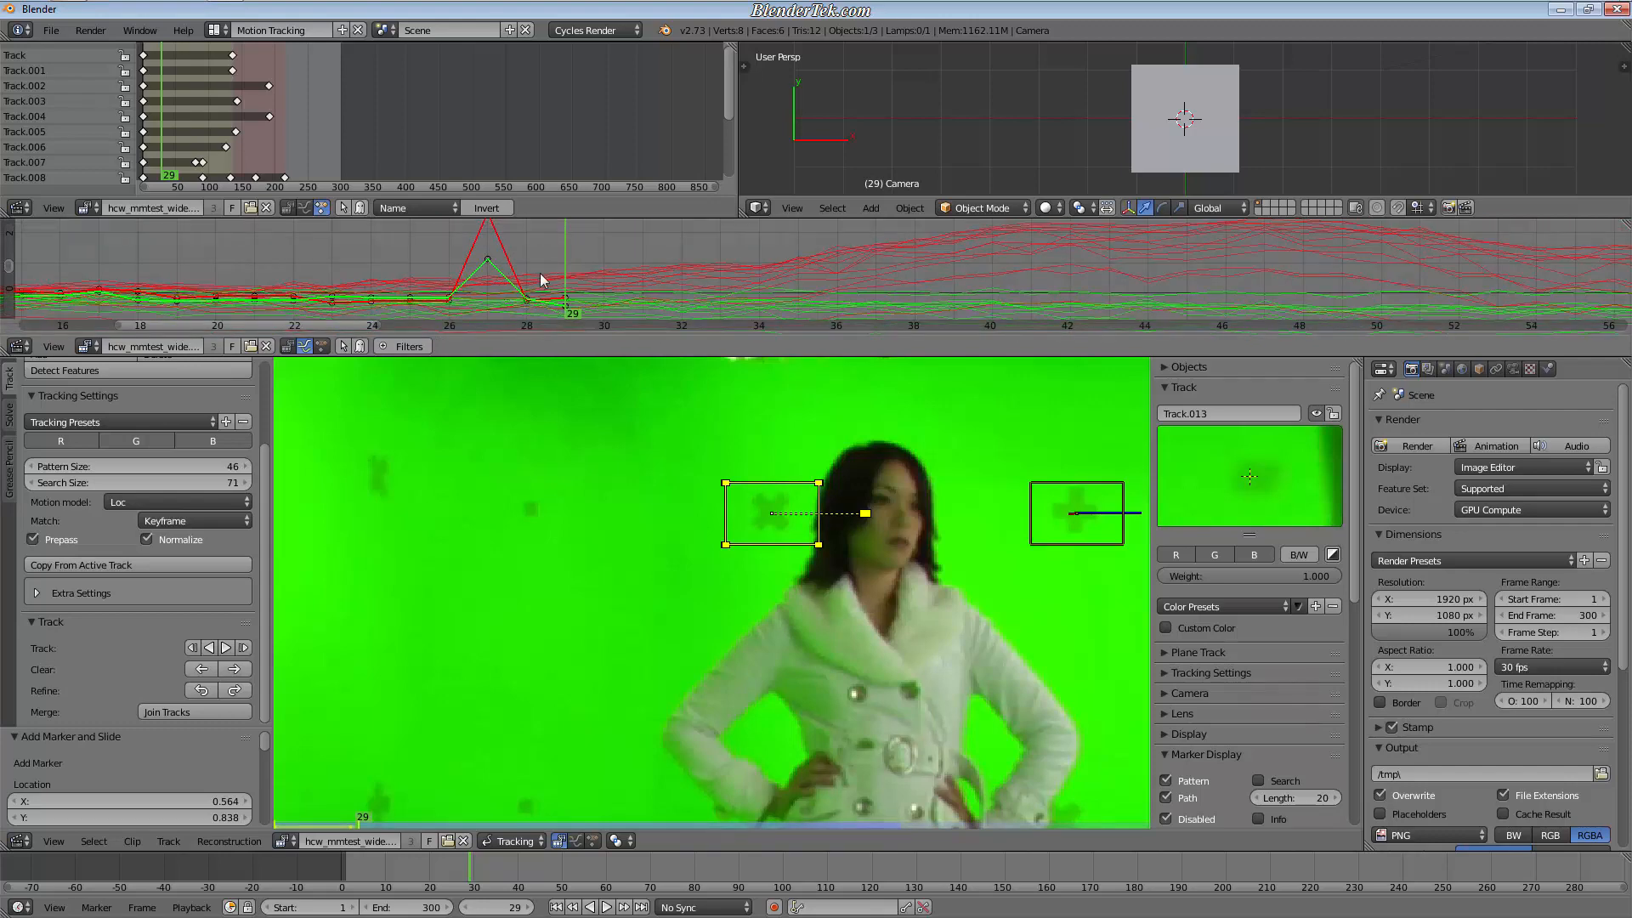
click(483, 277)
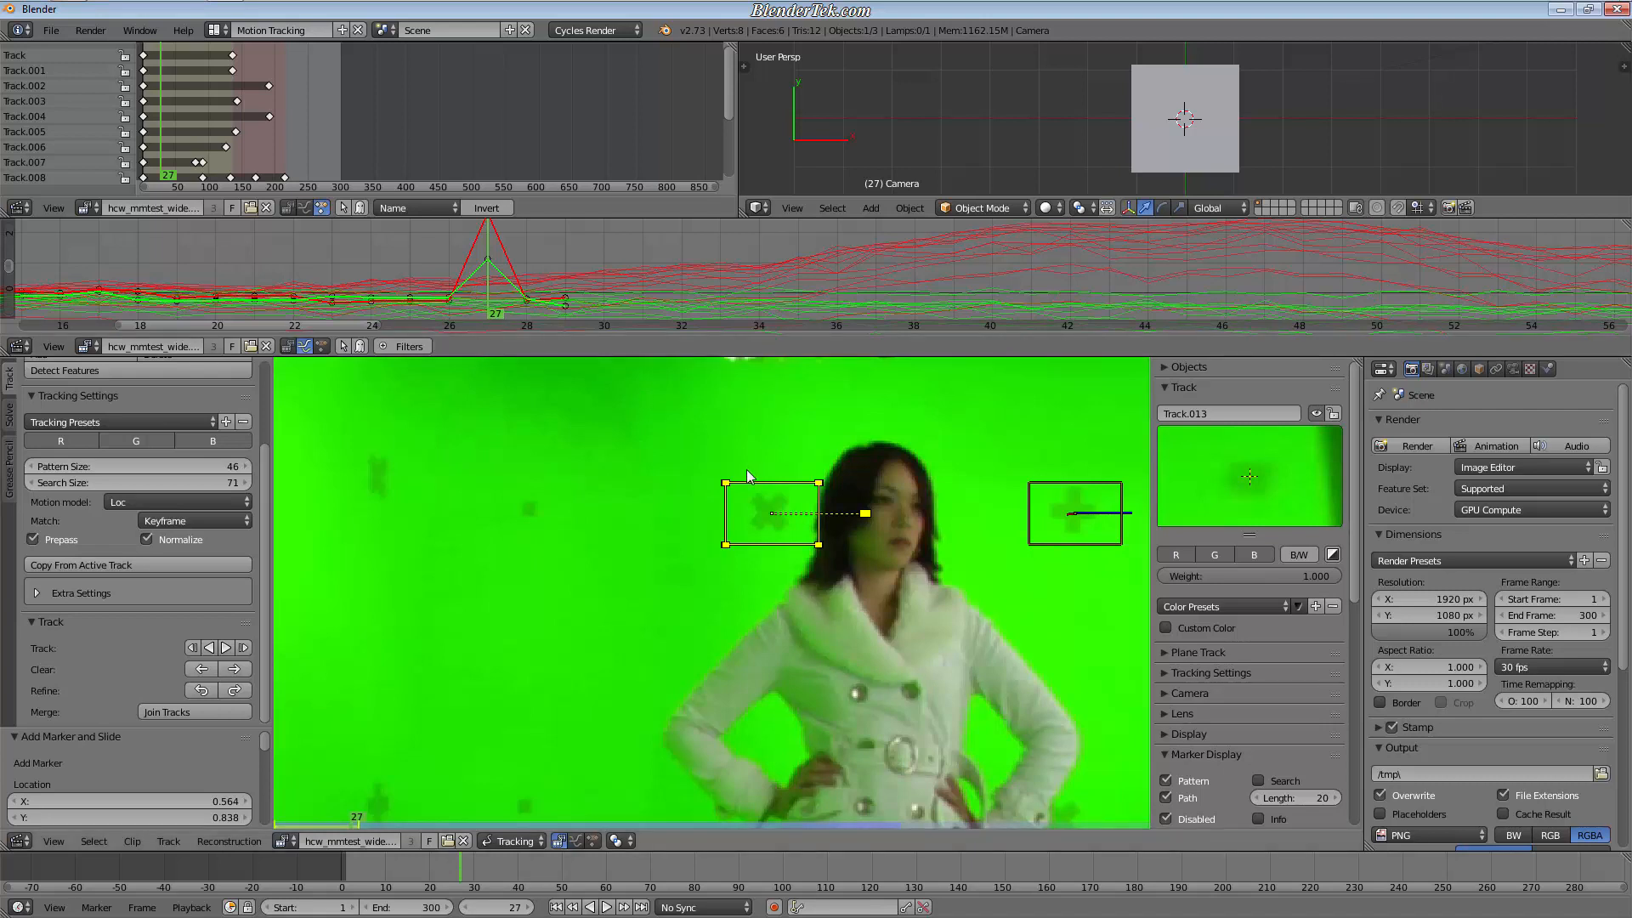
Step: Track the X-mark marker beside the woman's head forward from frame 1, then clear its remaining path after frame 31
click(784, 533)
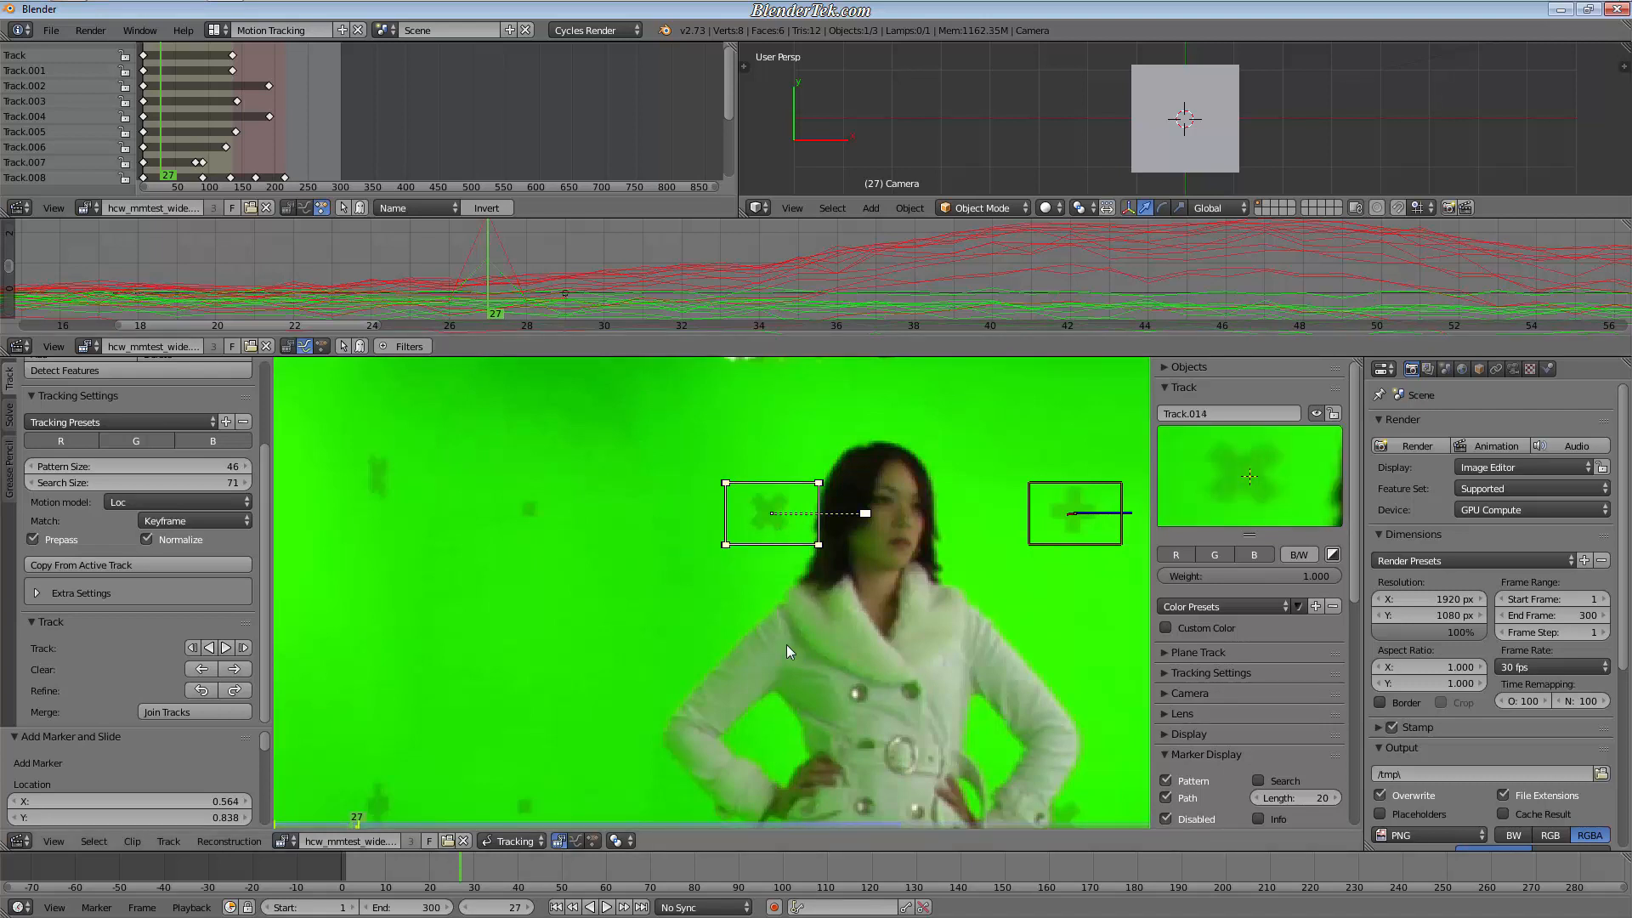
key(shift+Left)
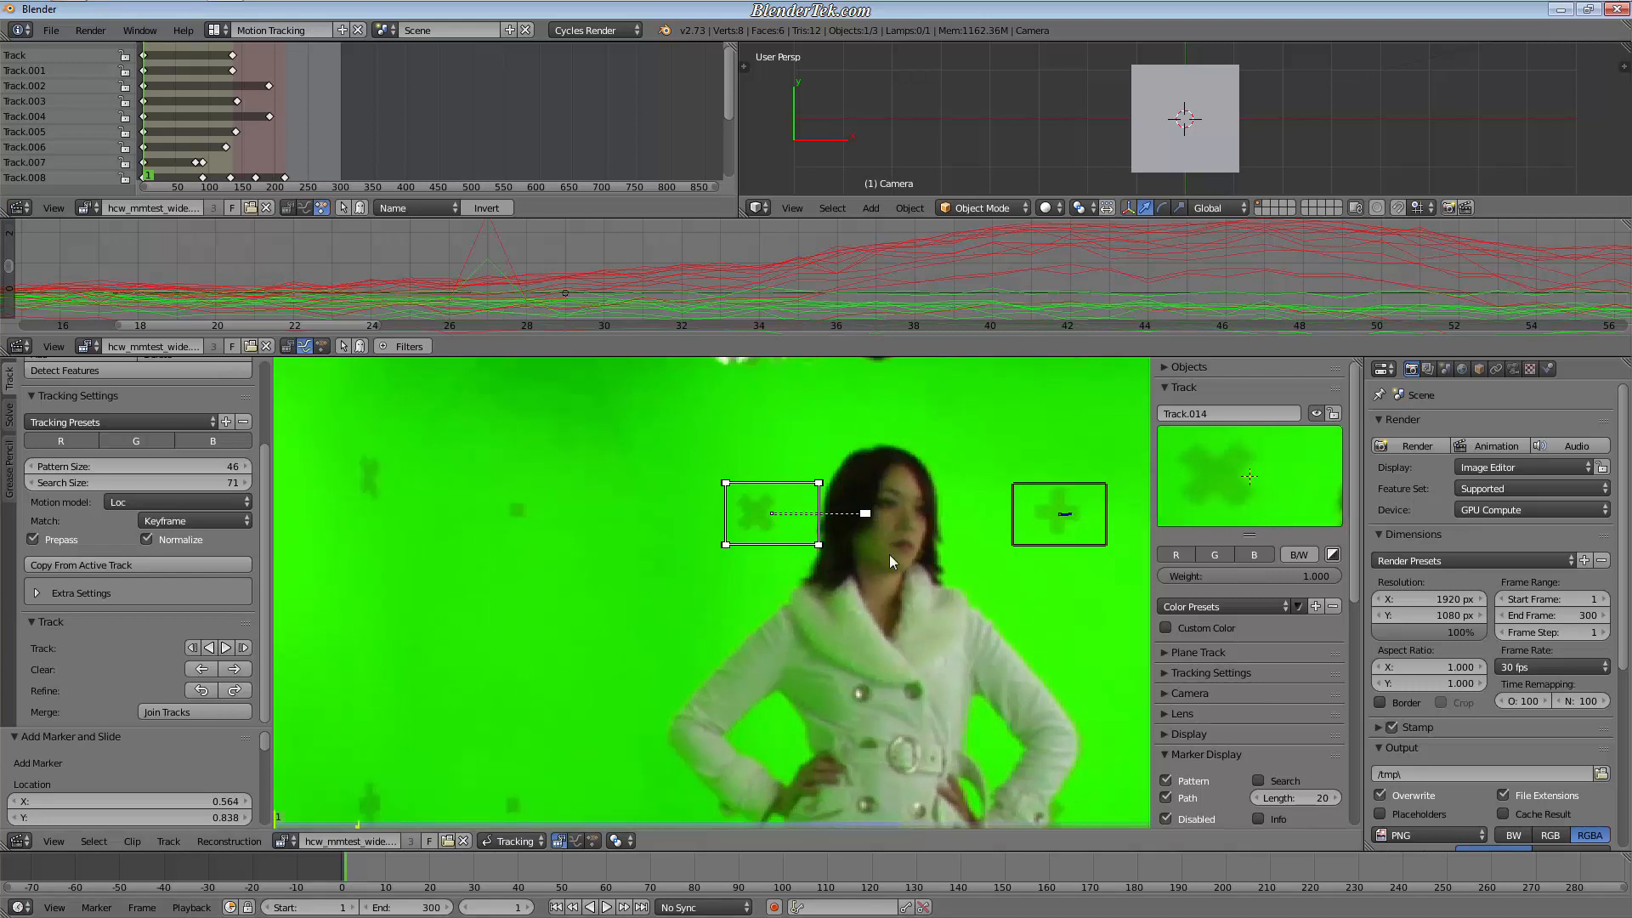
key(ctrl+t)
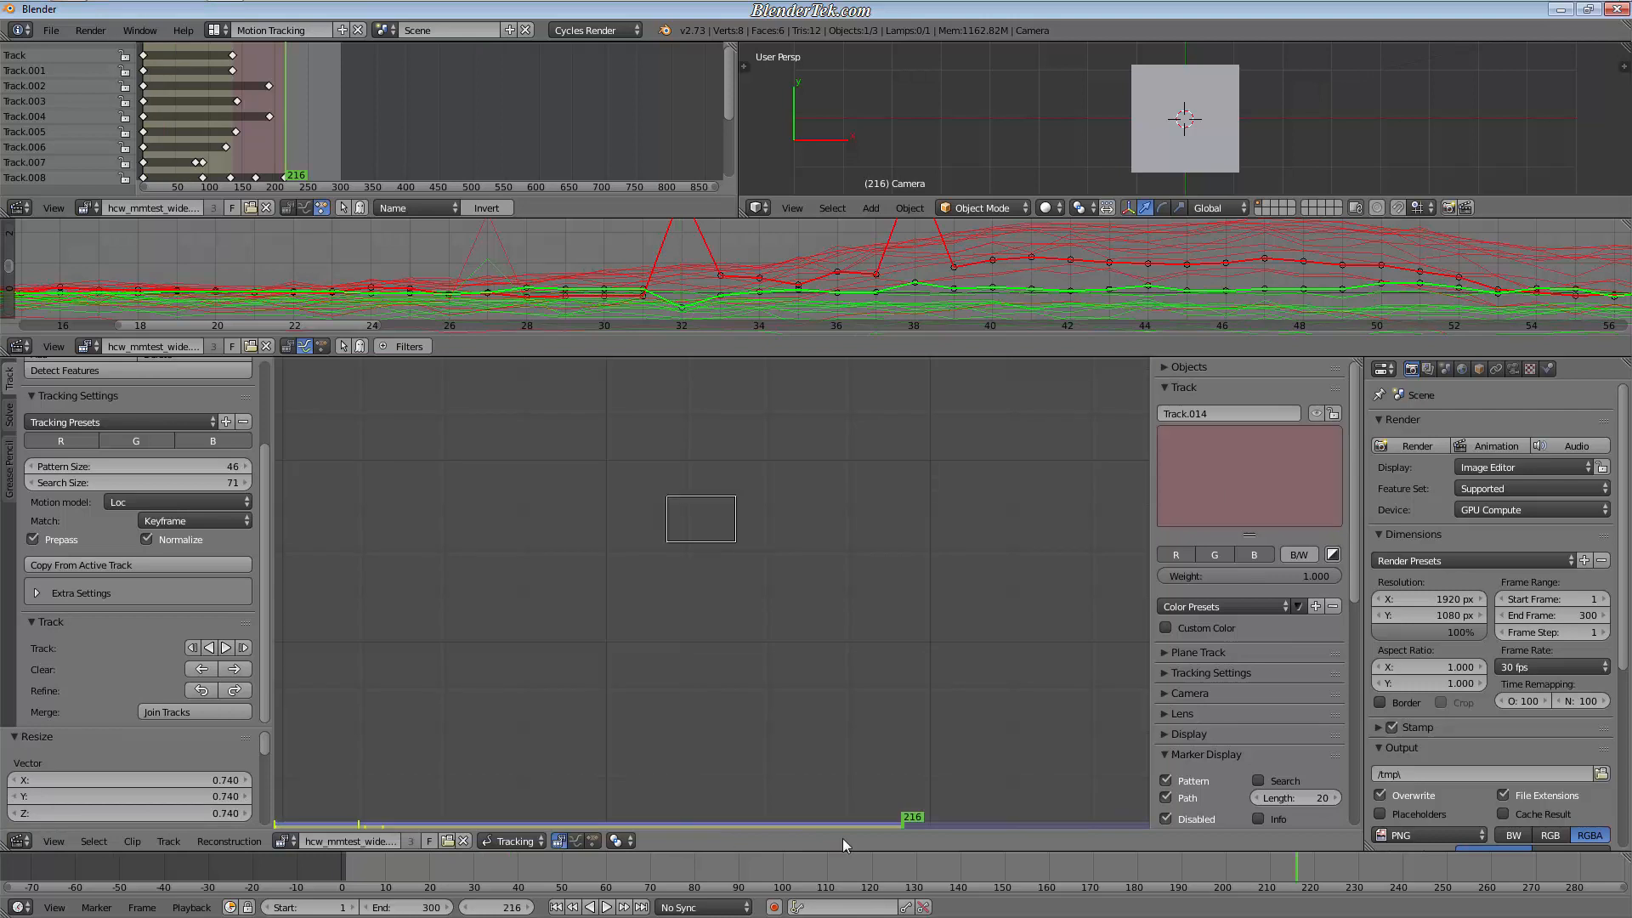
drag(1195, 865, 478, 868)
click(236, 671)
Step: At frame 31, add a marker on the small square mark in the upper wall row, track it forward and scrub the result
mouse_move(544, 510)
middle_down()
mouse_move(693, 637)
mouse_move(664, 662)
middle_up()
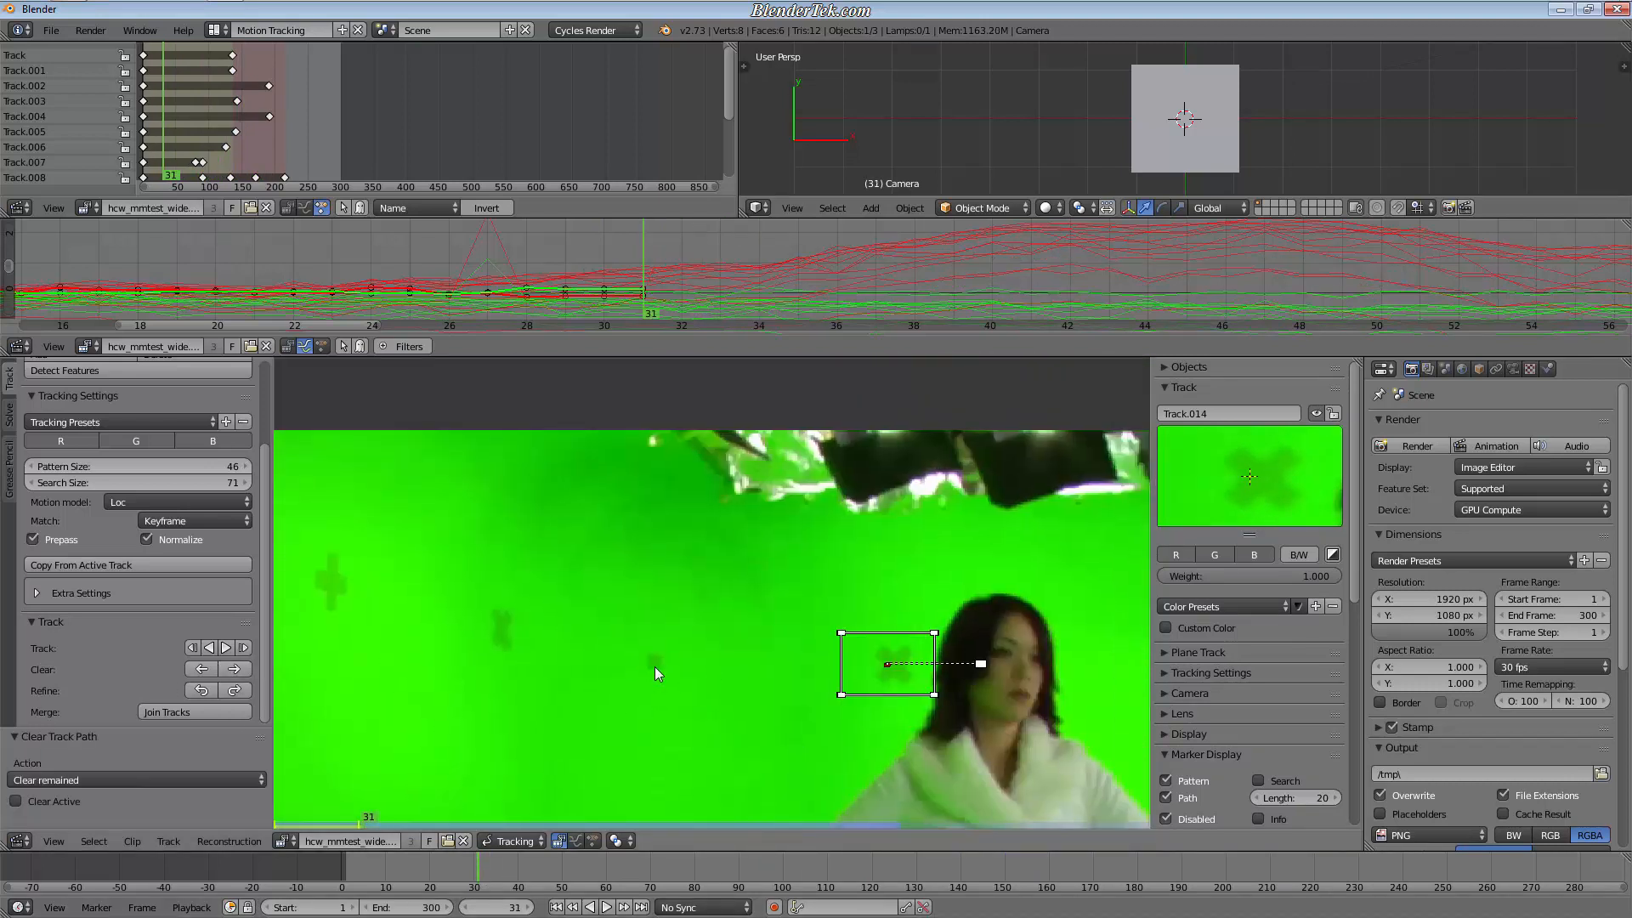
ctrl+click(655, 665)
key(ctrl+t)
mouse_move(809, 866)
mouse_down()
mouse_move(639, 866)
mouse_move(783, 868)
mouse_up()
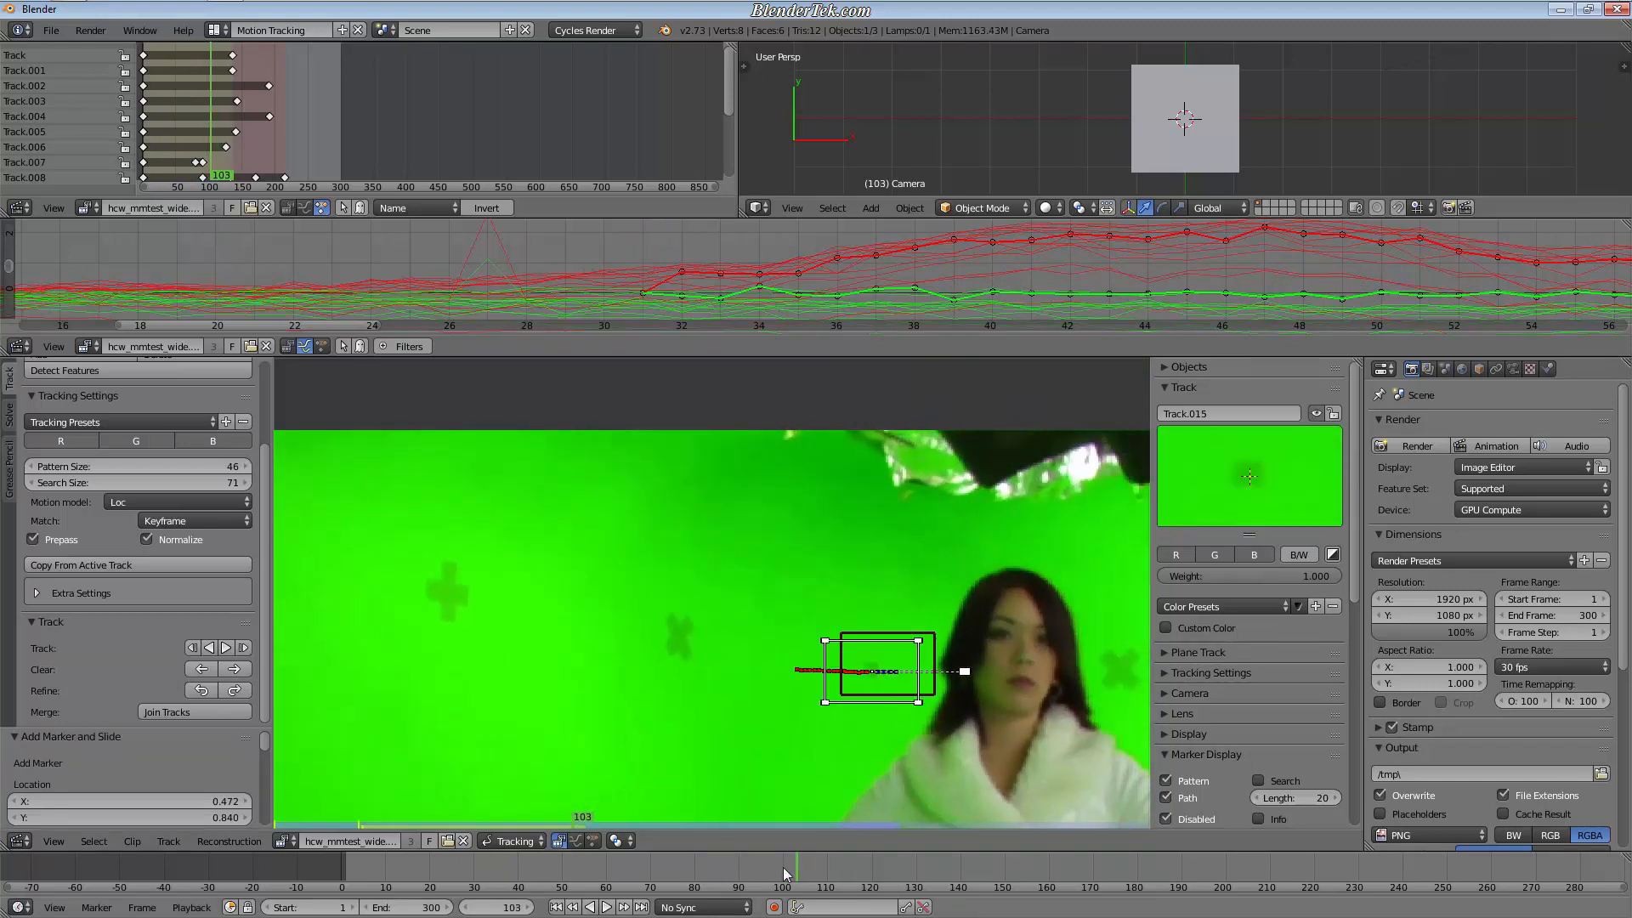
Step: At frame 1, add a marker on the narrow X mark next to the small square mark, track it forward and scrub the result
key(shift+Left)
ctrl+click(492, 627)
key(ctrl+t)
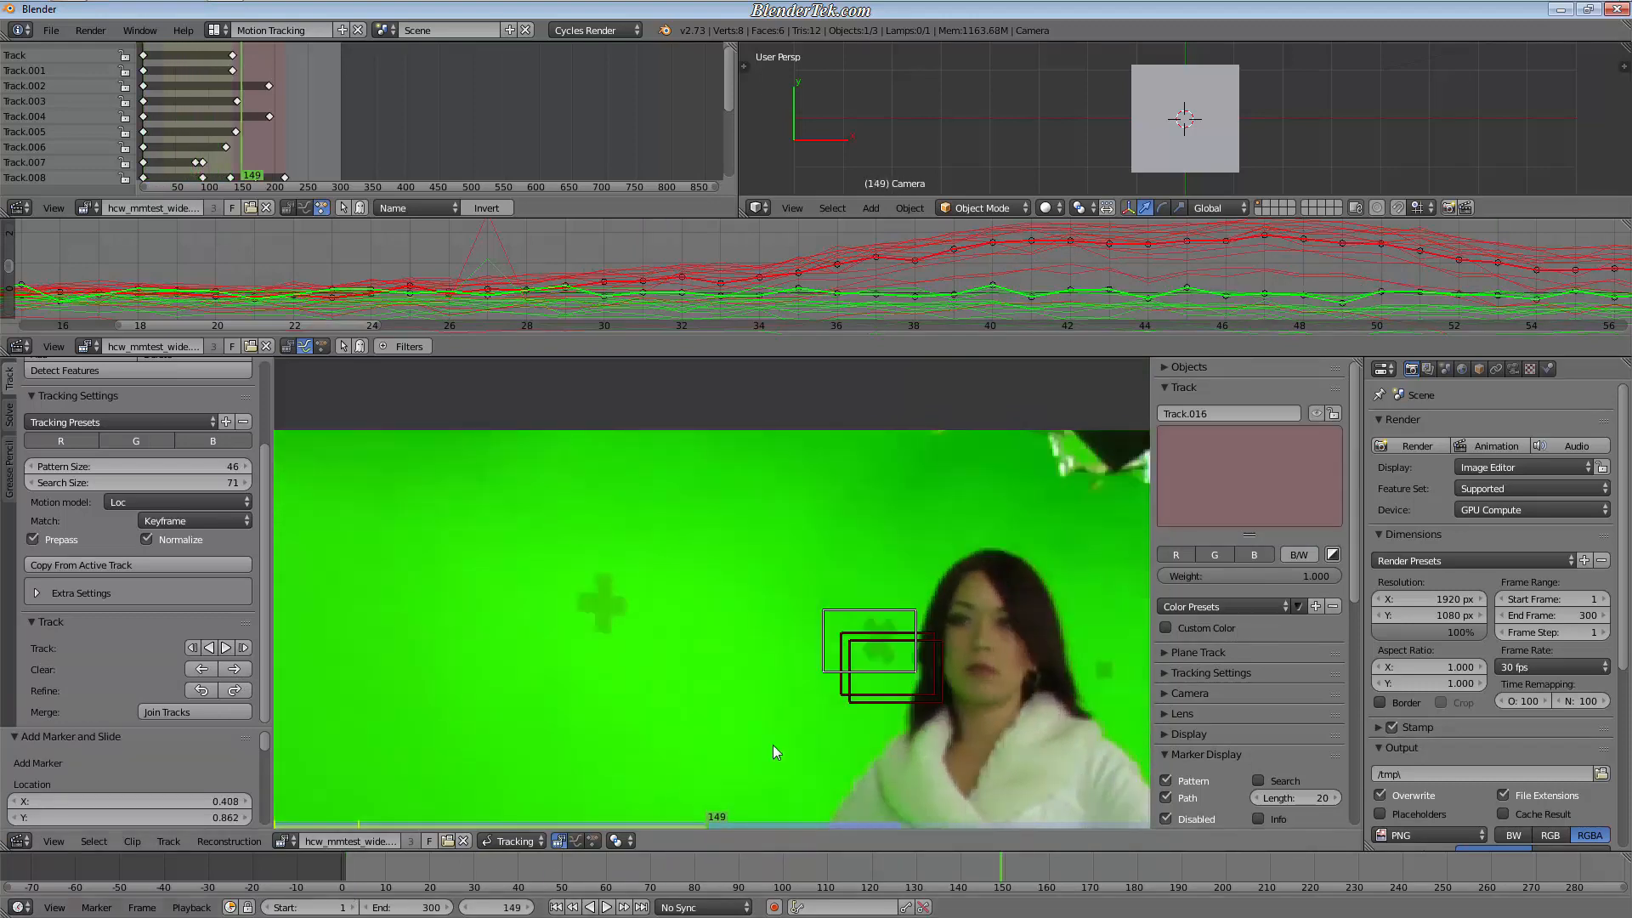
click(997, 876)
drag(996, 873, 817, 871)
Step: At frame 1, add a marker on the upper wall row's plus mark beside the narrow X and track it forward
key(shift+Left)
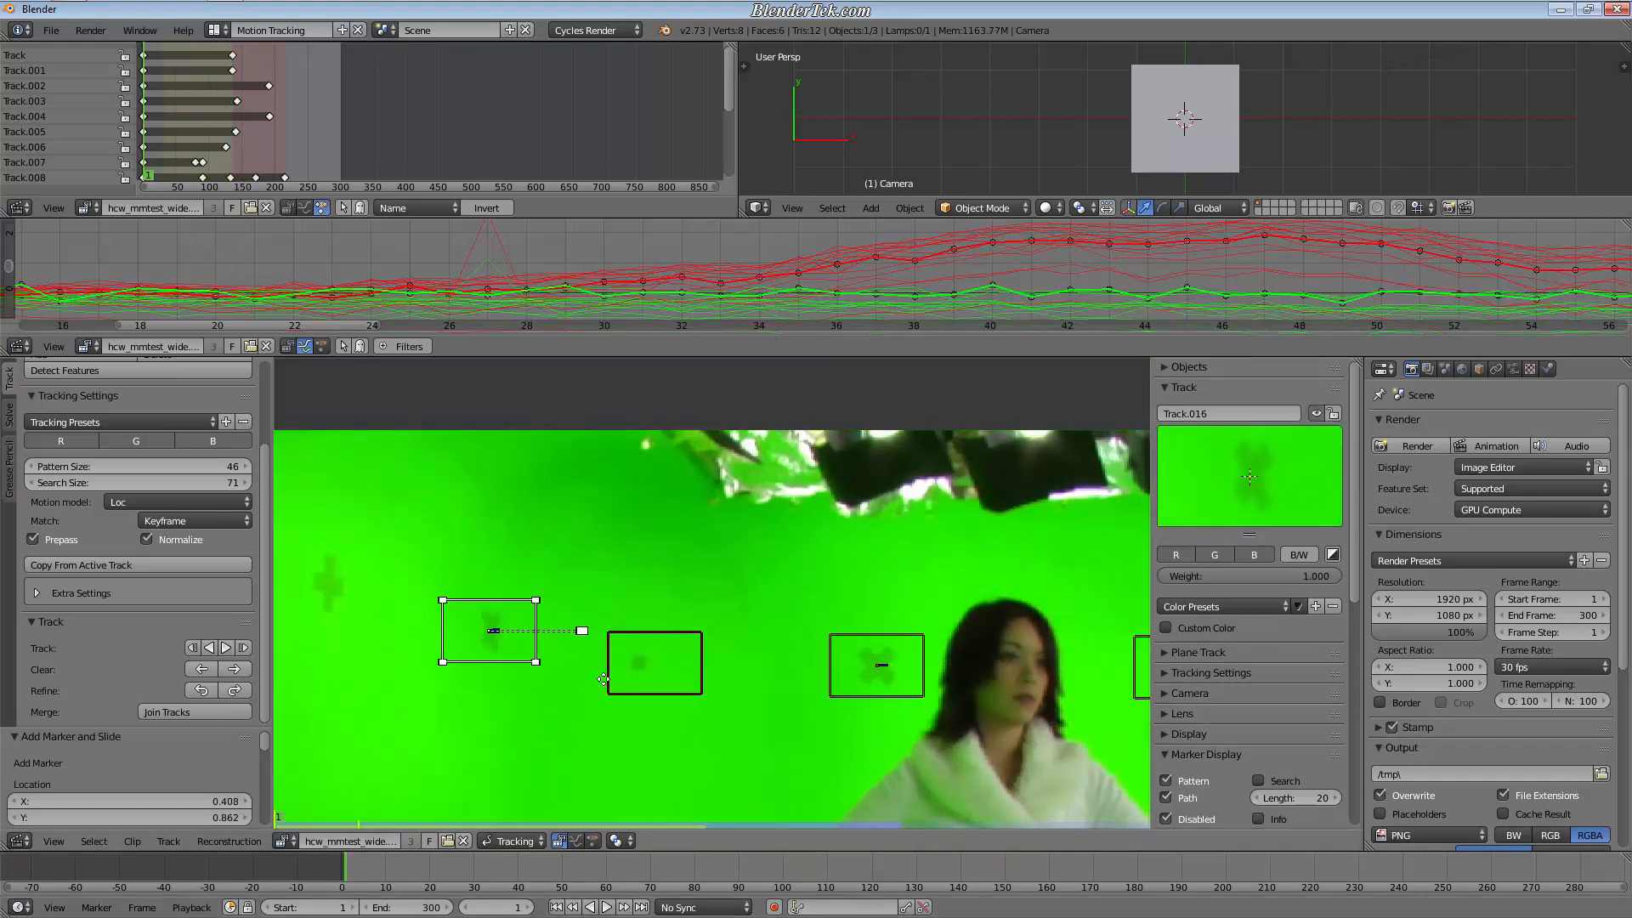
middle_drag(400, 625, 752, 622)
ctrl+click(683, 580)
key(ctrl+t)
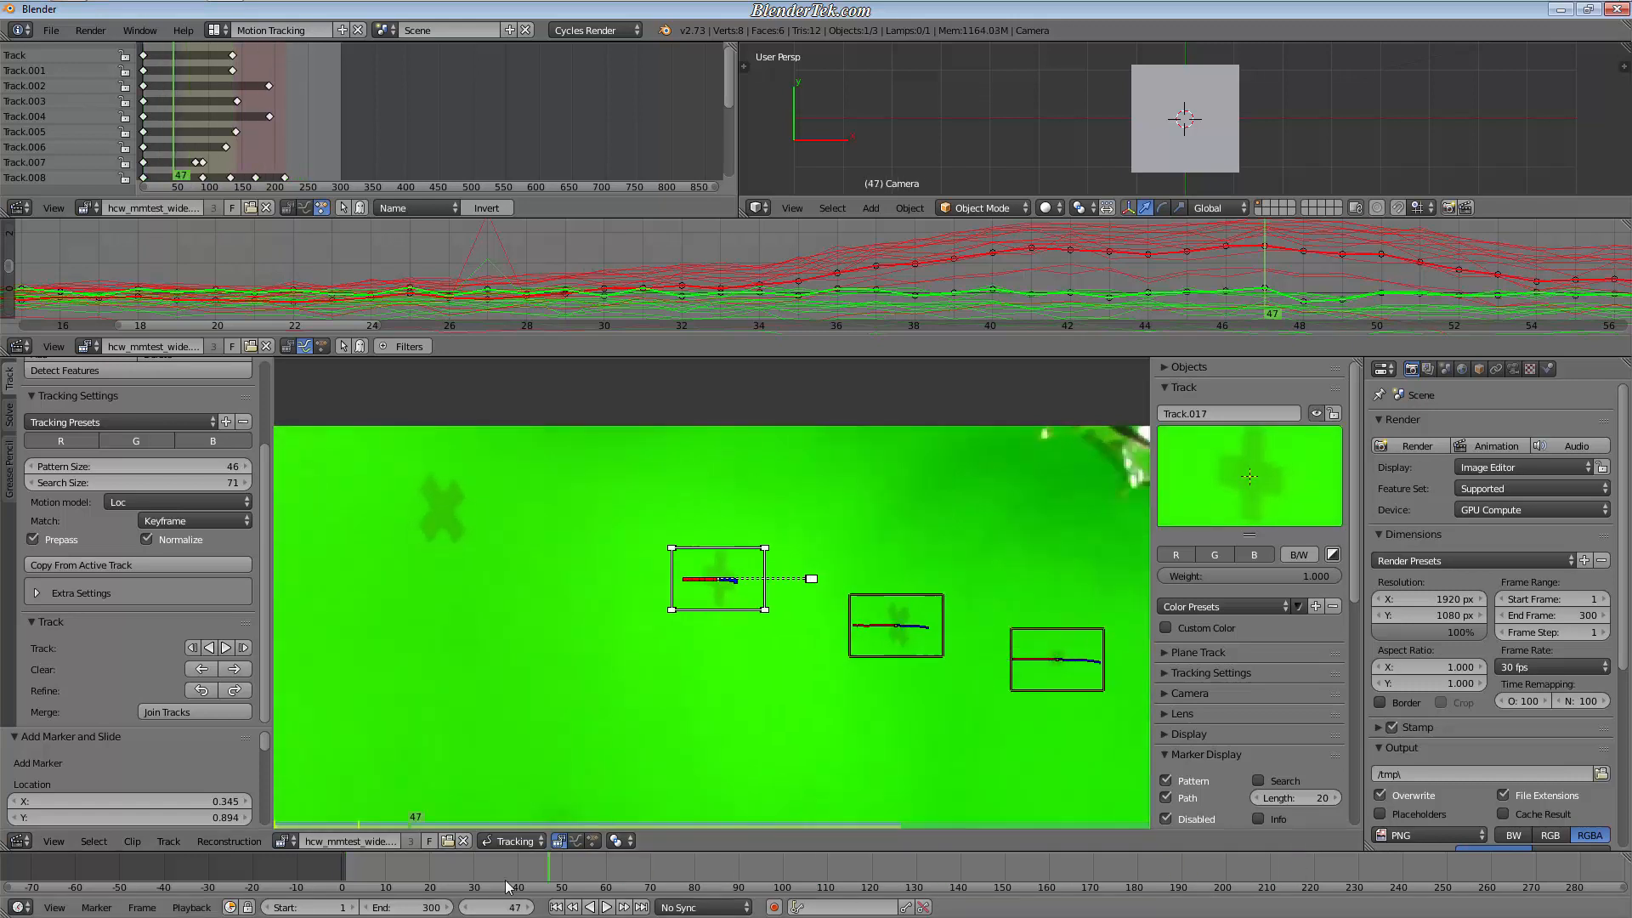
Step: At frame 1, add a marker on the outermost X mark of the upper wall row and track it forward
key(shift+Left)
ctrl+click(431, 510)
drag(412, 881, 342, 875)
Step: At frame 1, add a marker on the large X mark starting the lower wall row, scale it by 1.487 and track it forward
scroll(655, 565, down, 8)
scroll(639, 520, up, 4)
ctrl+click(524, 650)
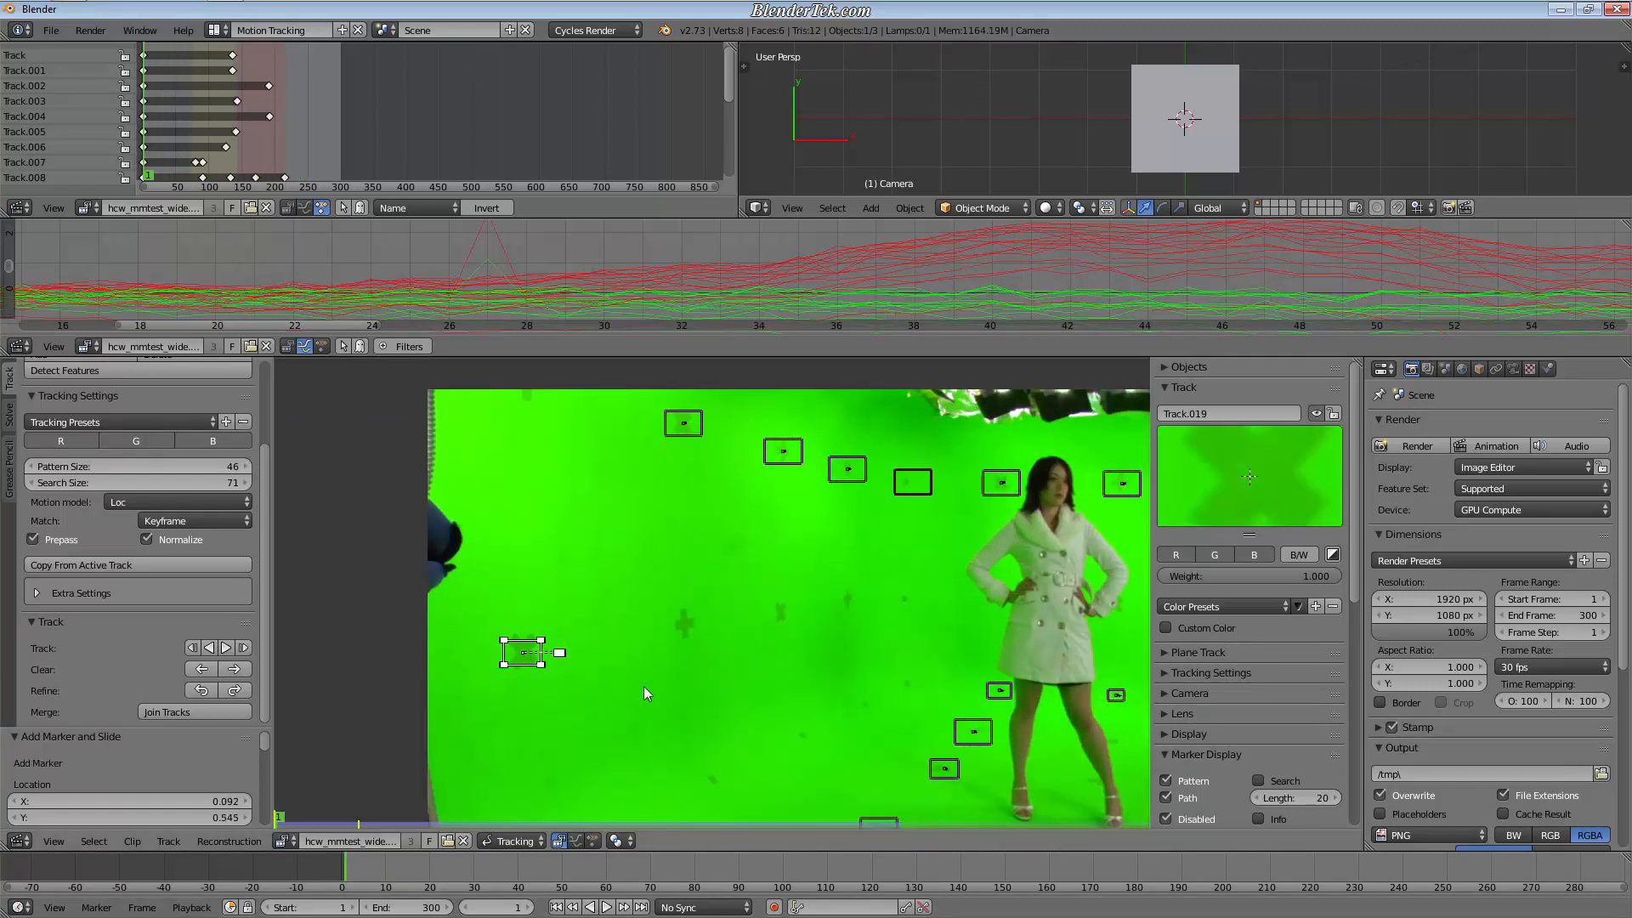
key(s)
click(605, 711)
key(ctrl+t)
Step: At frame 1, add a marker on the plus mark in the lower wall row, scale it by 1.457 and track it forward
key(shift+Left)
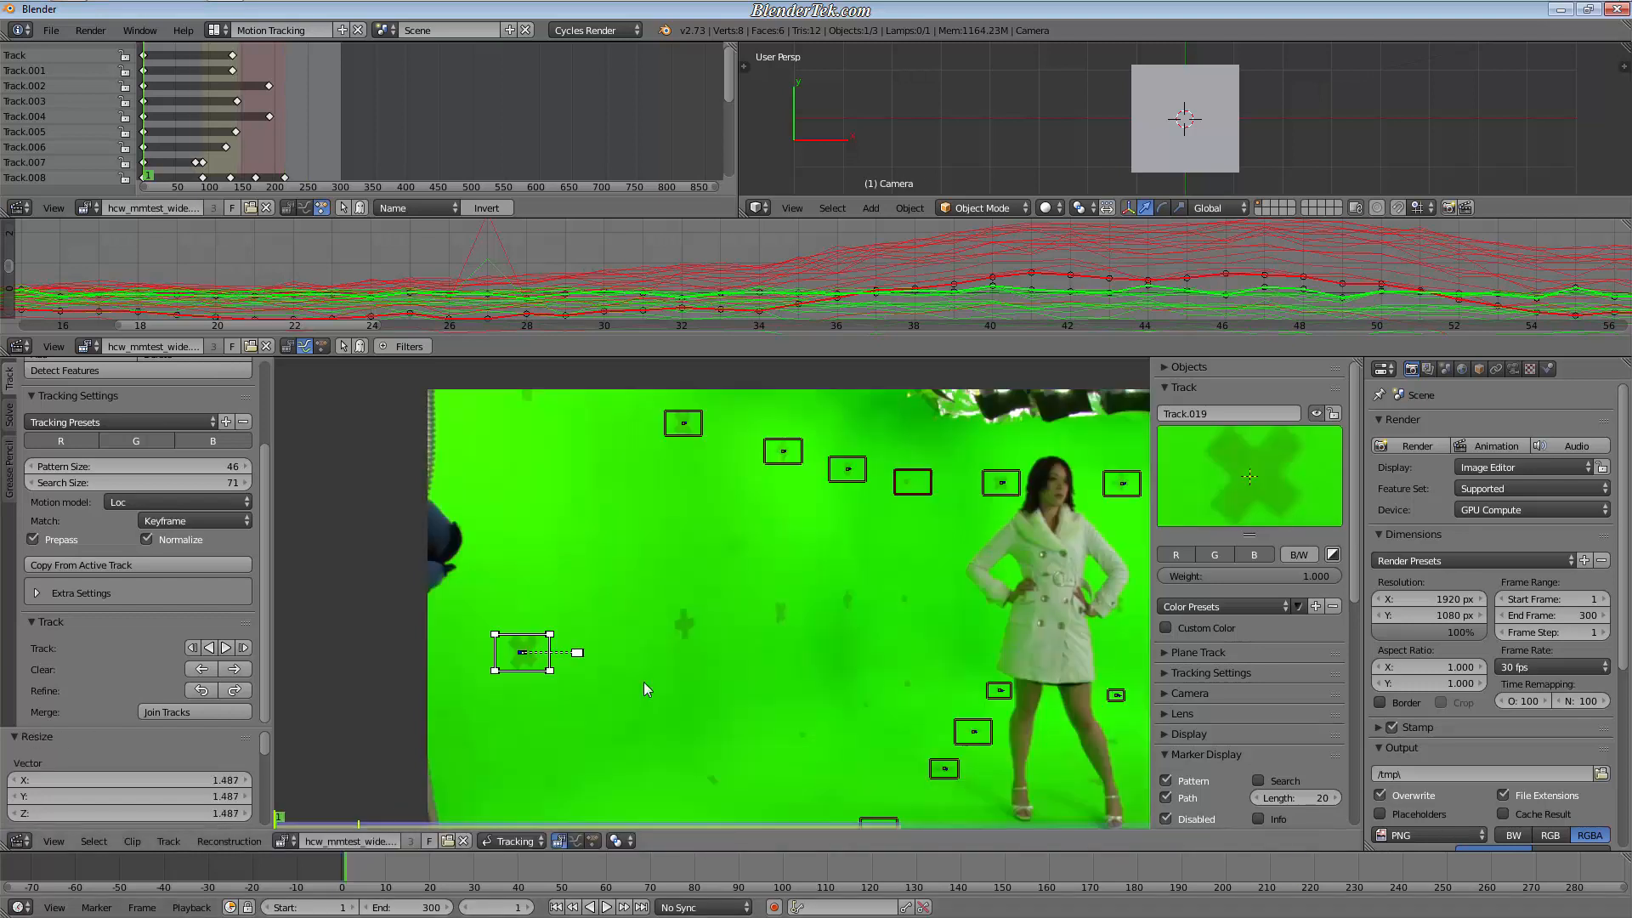
ctrl+click(686, 624)
key(s)
click(819, 721)
key(ctrl+t)
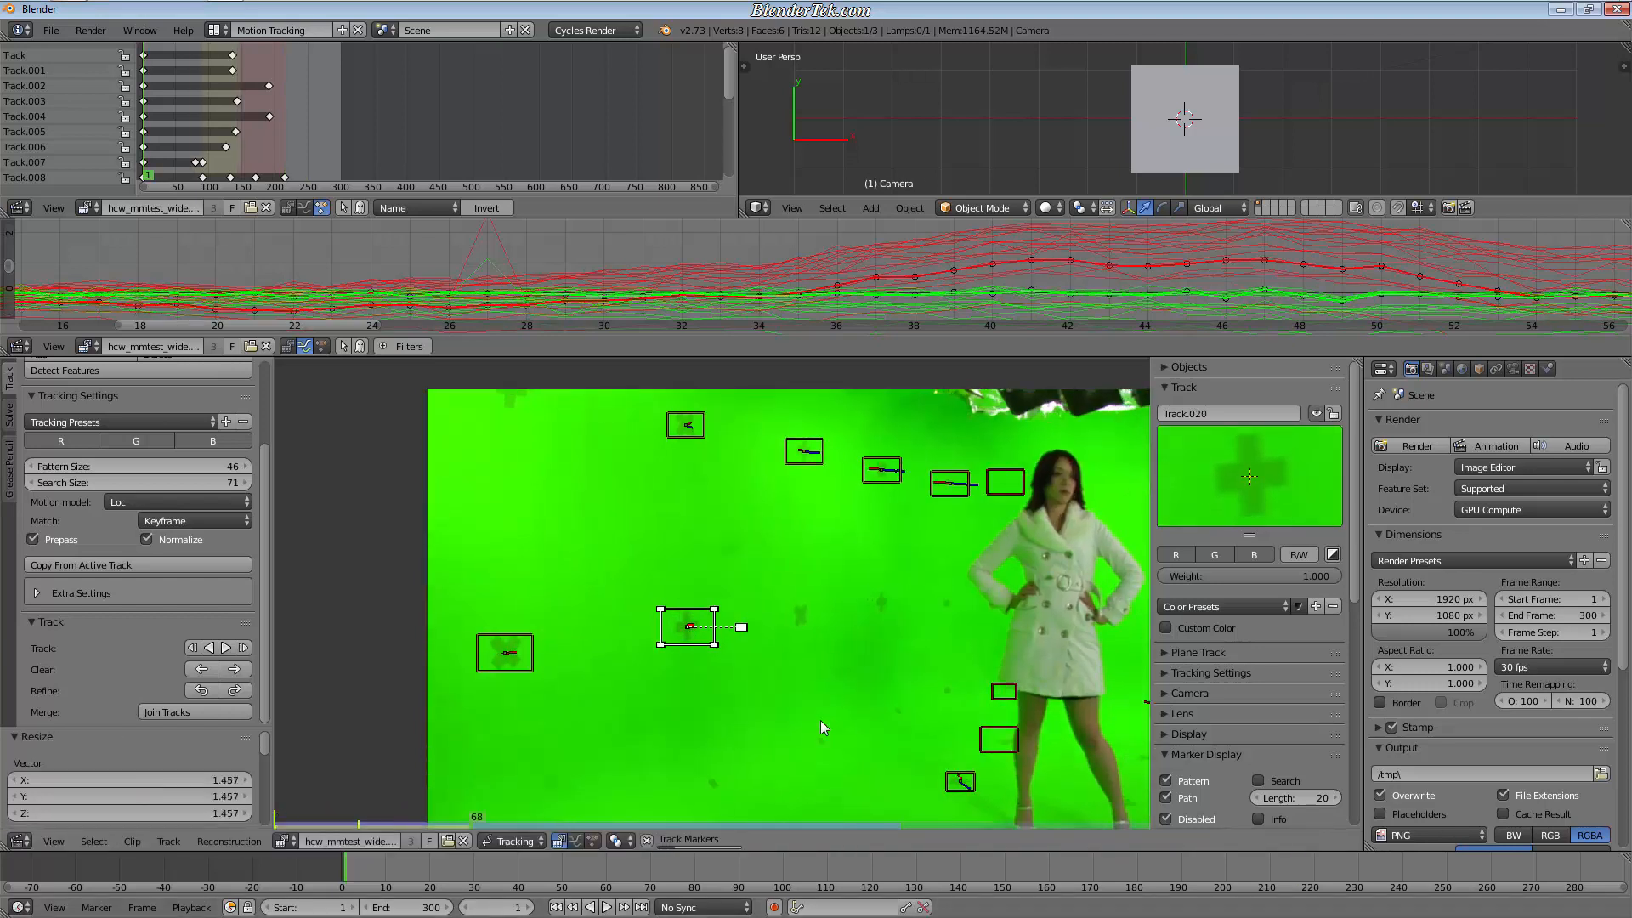
Step: Add markers on the narrow X mark and the small plus mark next along the lower wall row, tracking each forward from frame 1
key(shift+Left)
ctrl+click(781, 611)
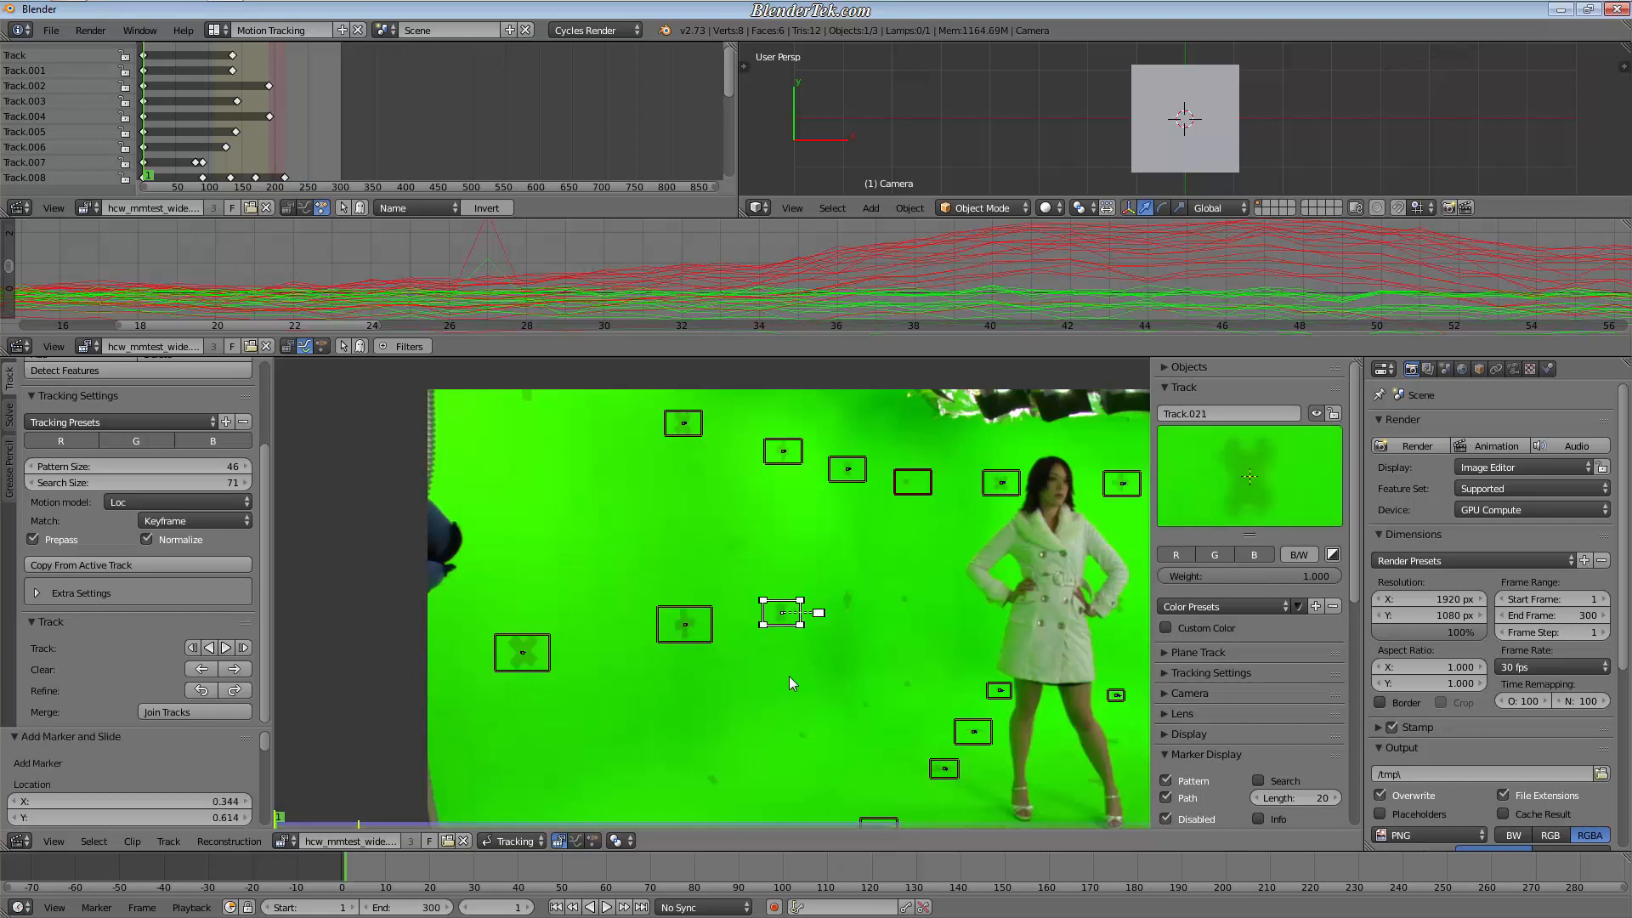
key(ctrl+t)
key(shift+Left)
ctrl+click(848, 599)
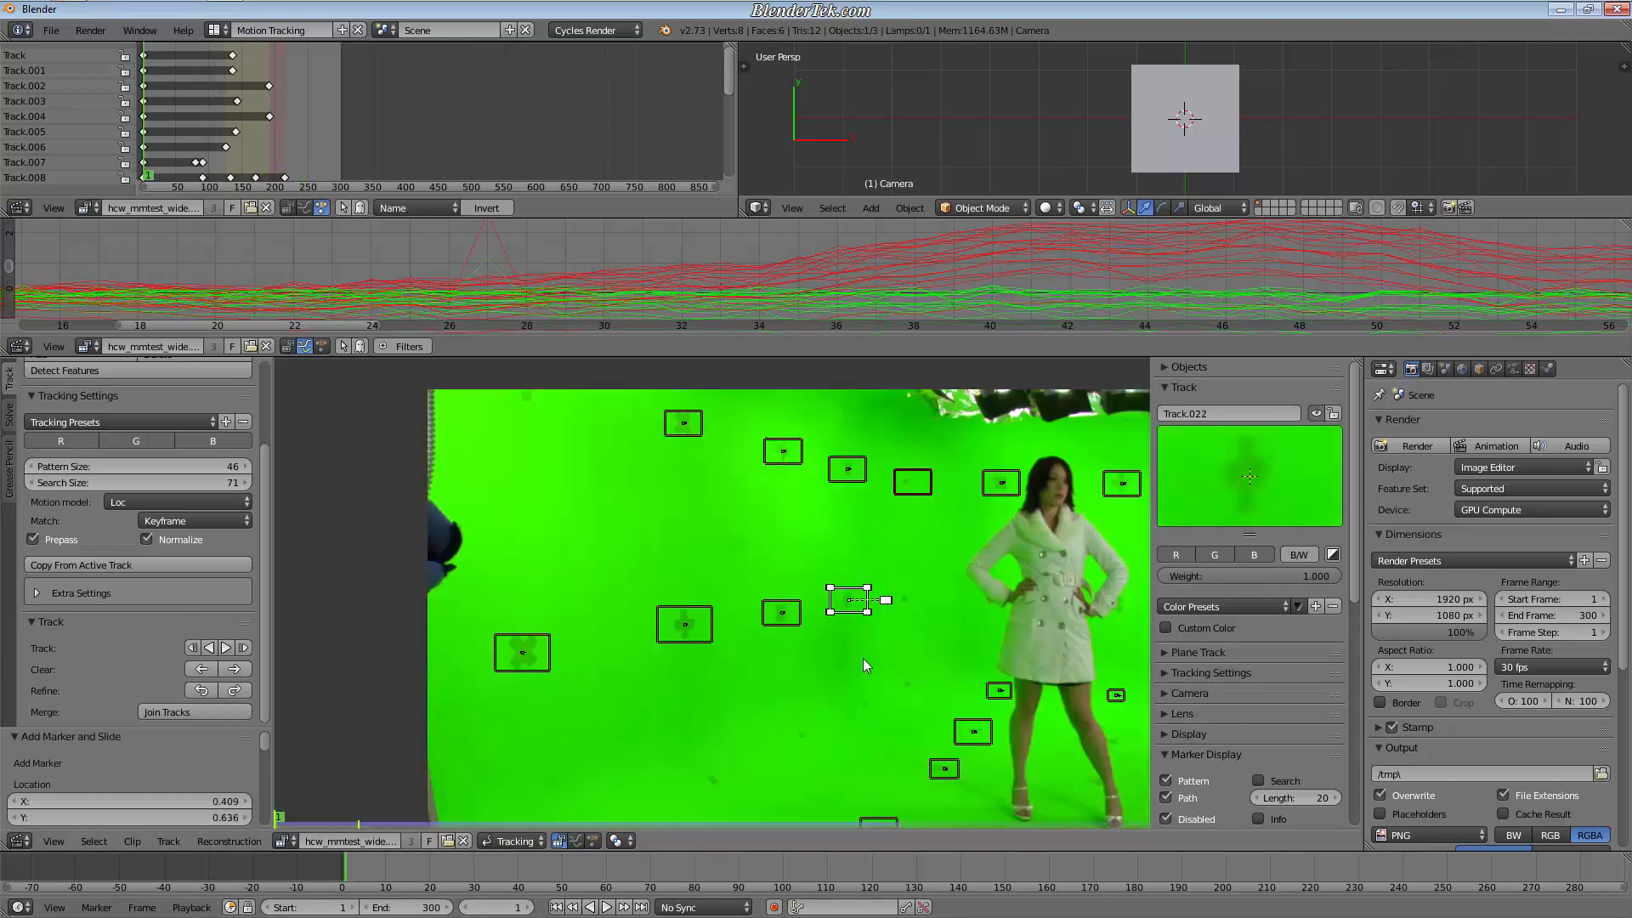
key(ctrl+t)
Step: At frame 1, add a marker on the faint lower-row mark nearest the woman, scale it to 0.499 and track it forward
key(shift+Left)
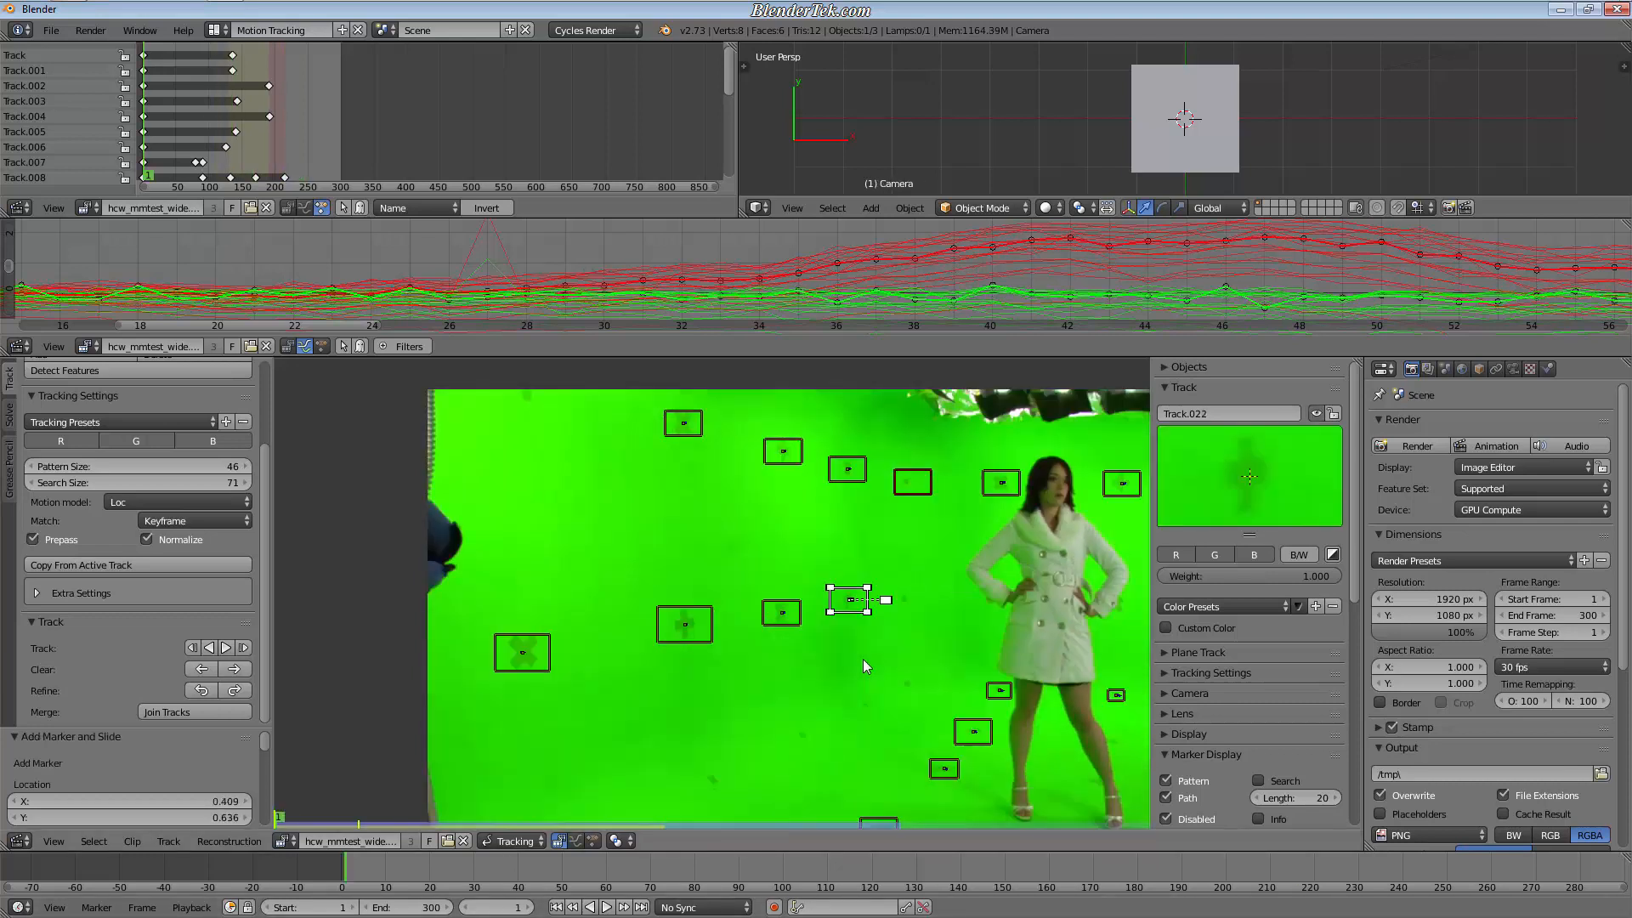
ctrl+click(906, 600)
key(s)
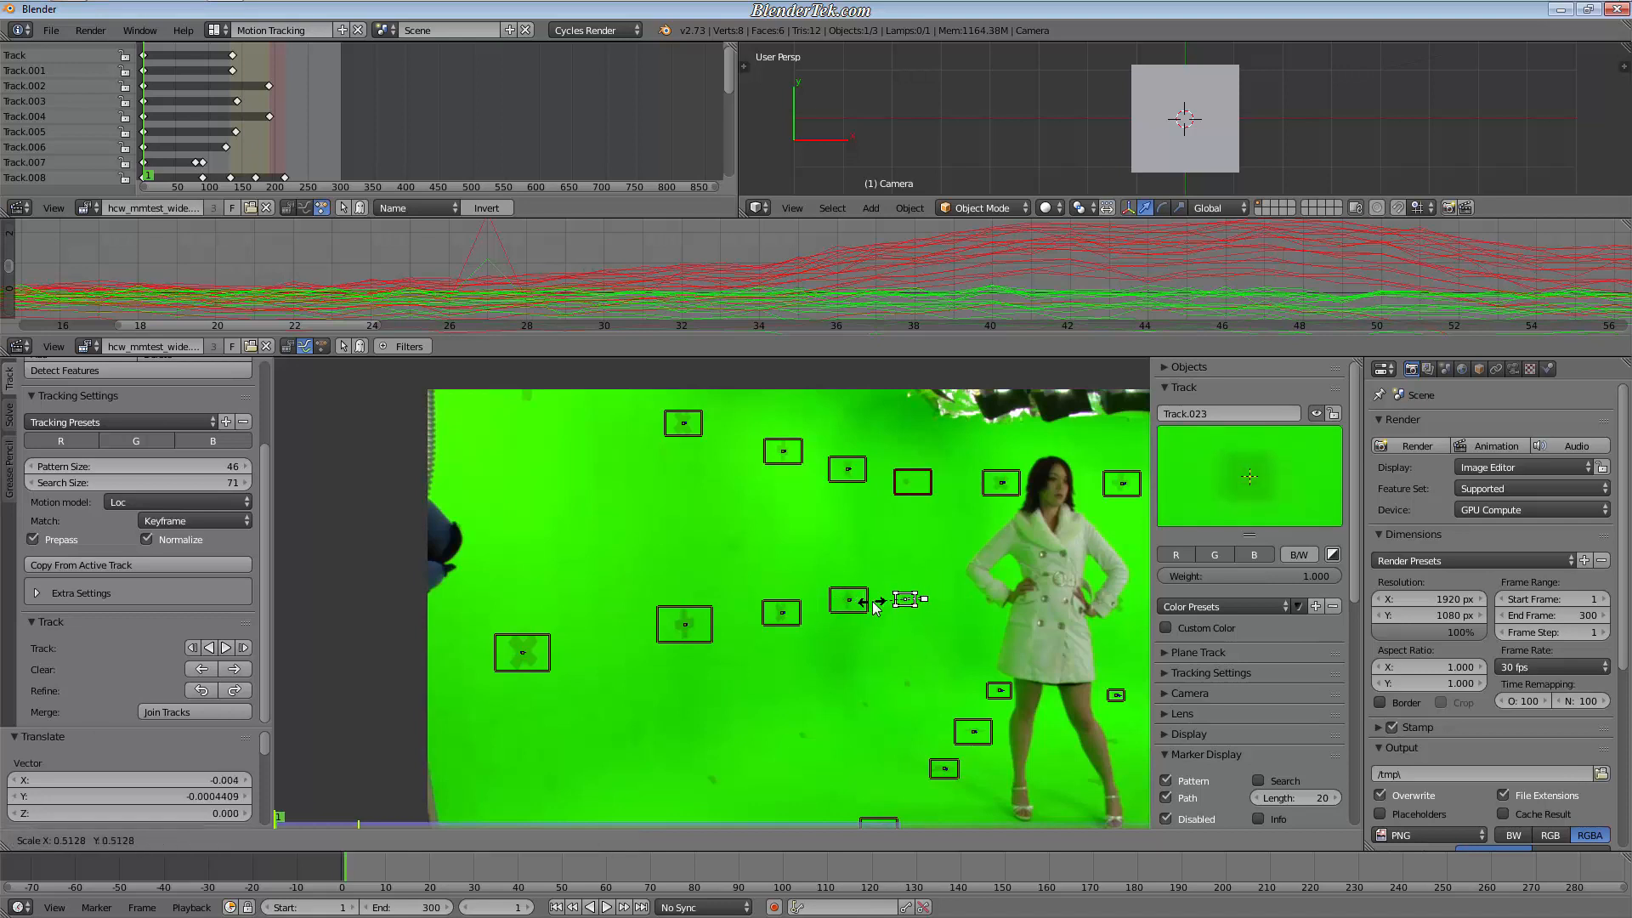
click(876, 600)
key(ctrl+t)
Step: At frame 1, add markers on the five faint marks in the diagonal row across the floor beside the woman
key(shift+Left)
middle_drag(911, 718, 890, 593)
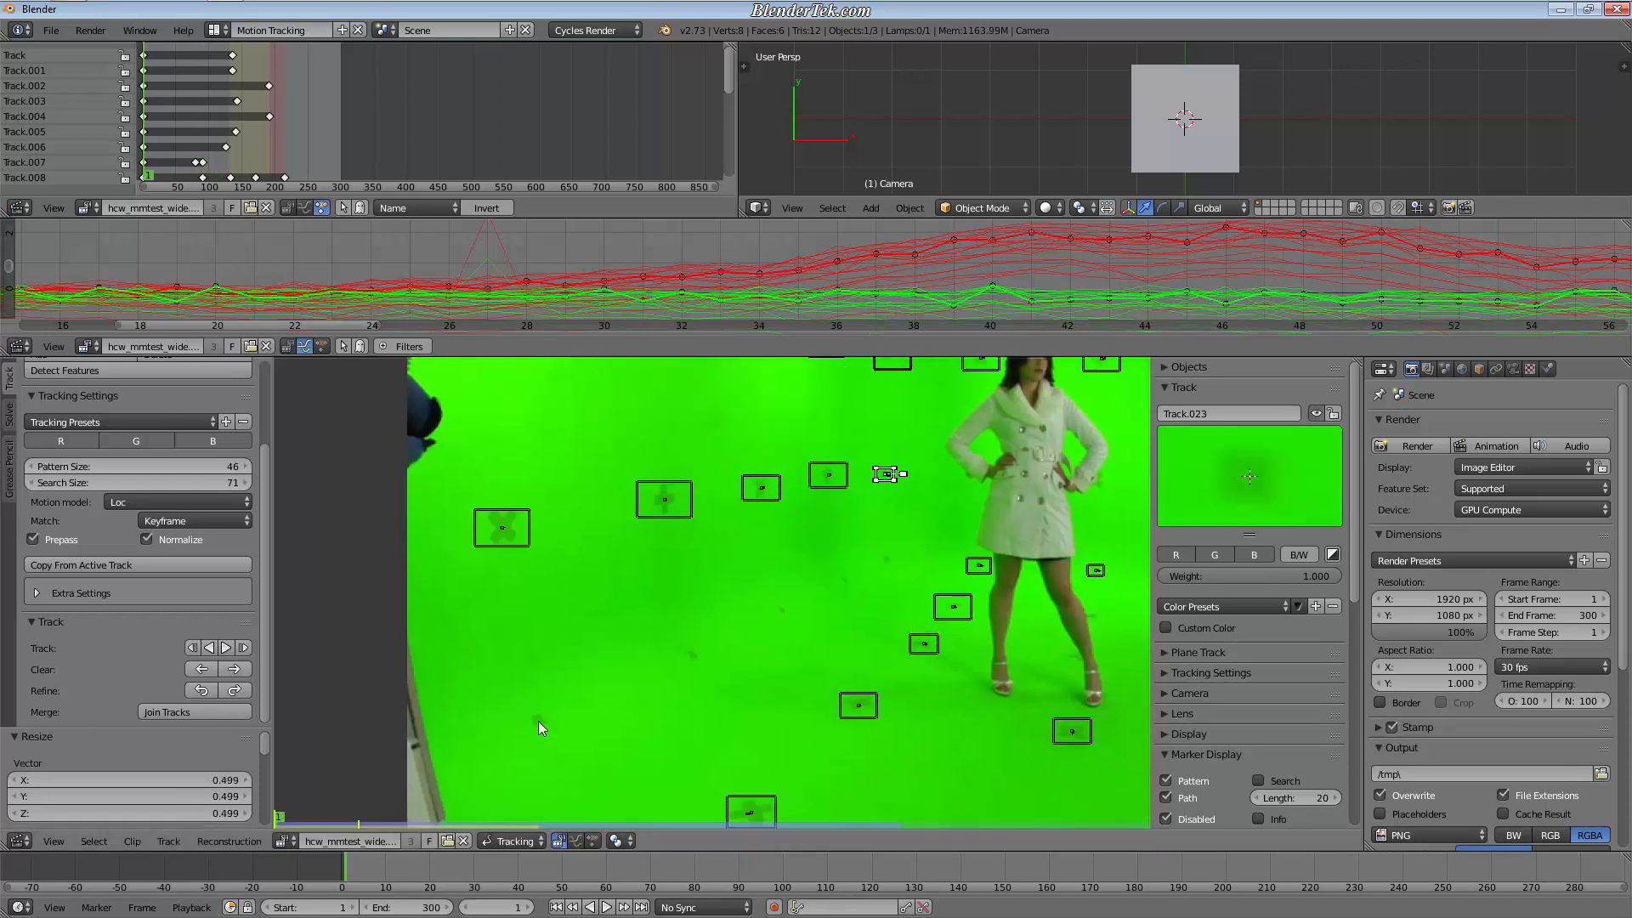
ctrl+click(538, 721)
ctrl+click(695, 655)
ctrl+click(783, 609)
ctrl+drag(847, 579, 879, 599)
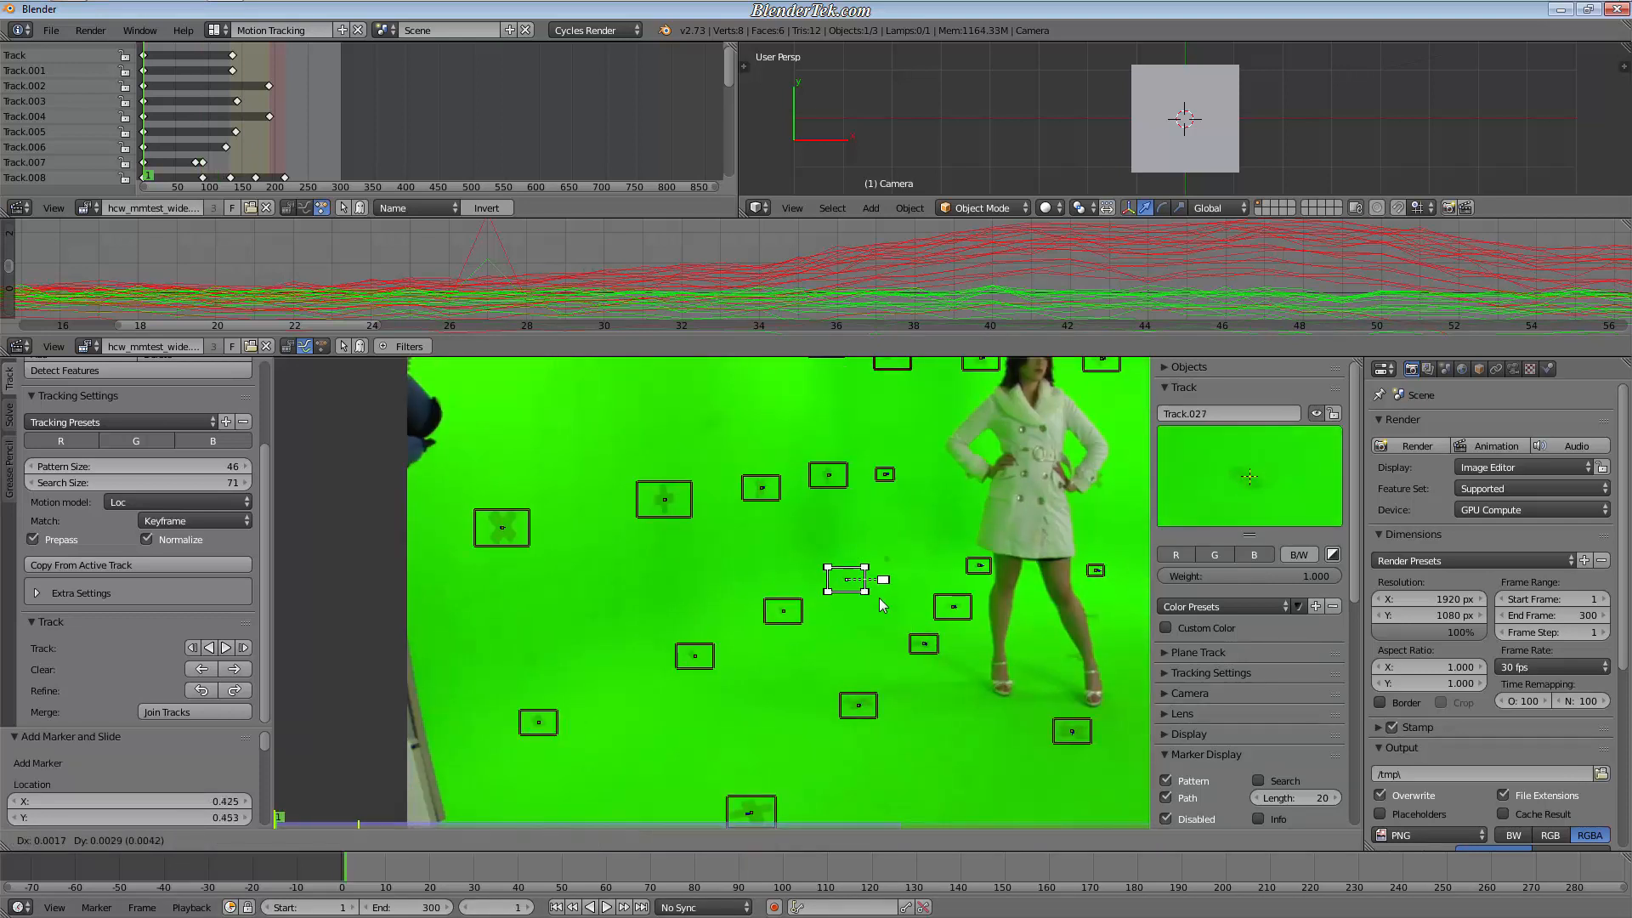
ctrl+click(887, 559)
Step: Select all five new diagonal floor-row markers with circle select and track them forward together
key(a)
key(c)
drag(538, 721, 872, 567)
key(Escape)
click(228, 649)
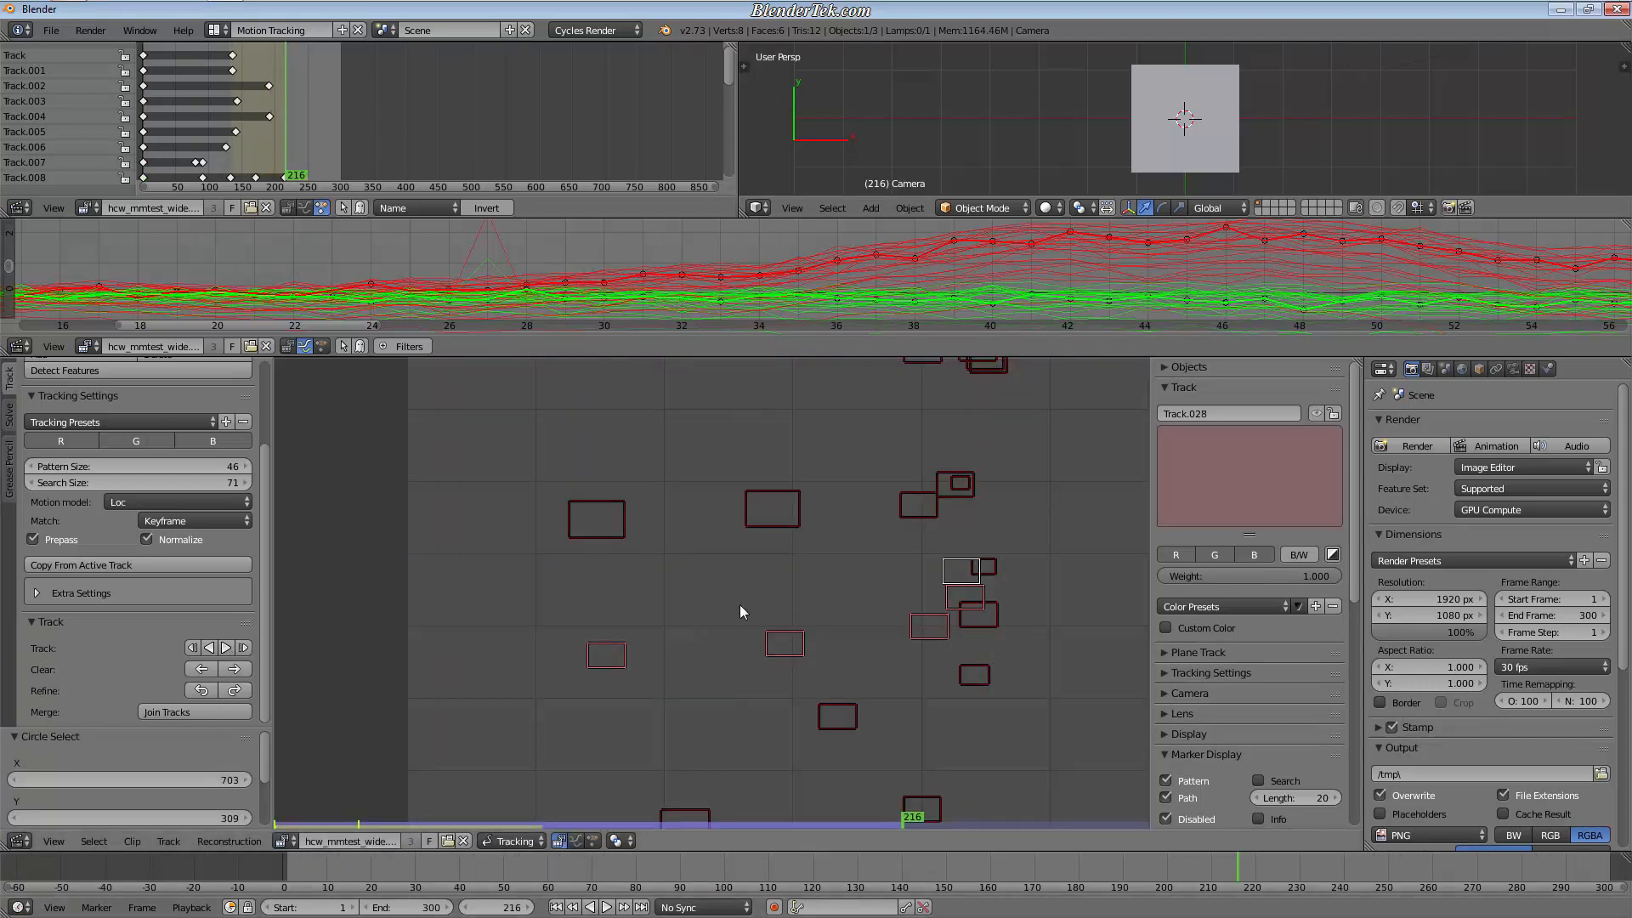
Step: Return to frame 1, select the coat-hem marker's spike in the tracking graph and go to frame 27
key(shift+Left)
scroll(946, 607, down, 4)
scroll(899, 659, up, 3)
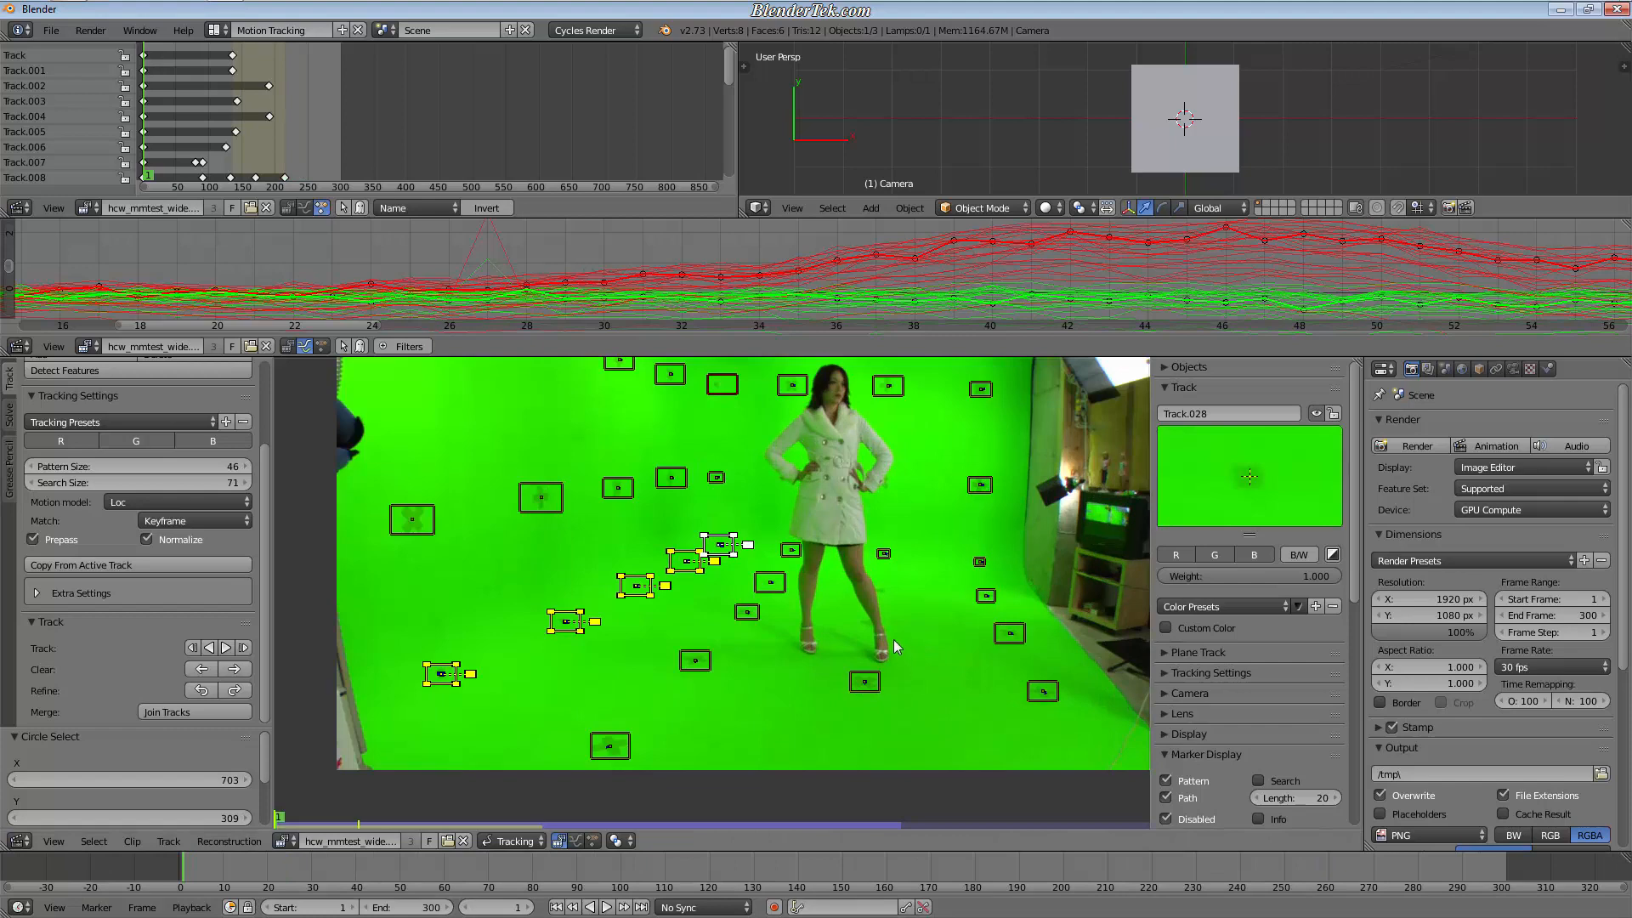
middle_drag(893, 598, 900, 640)
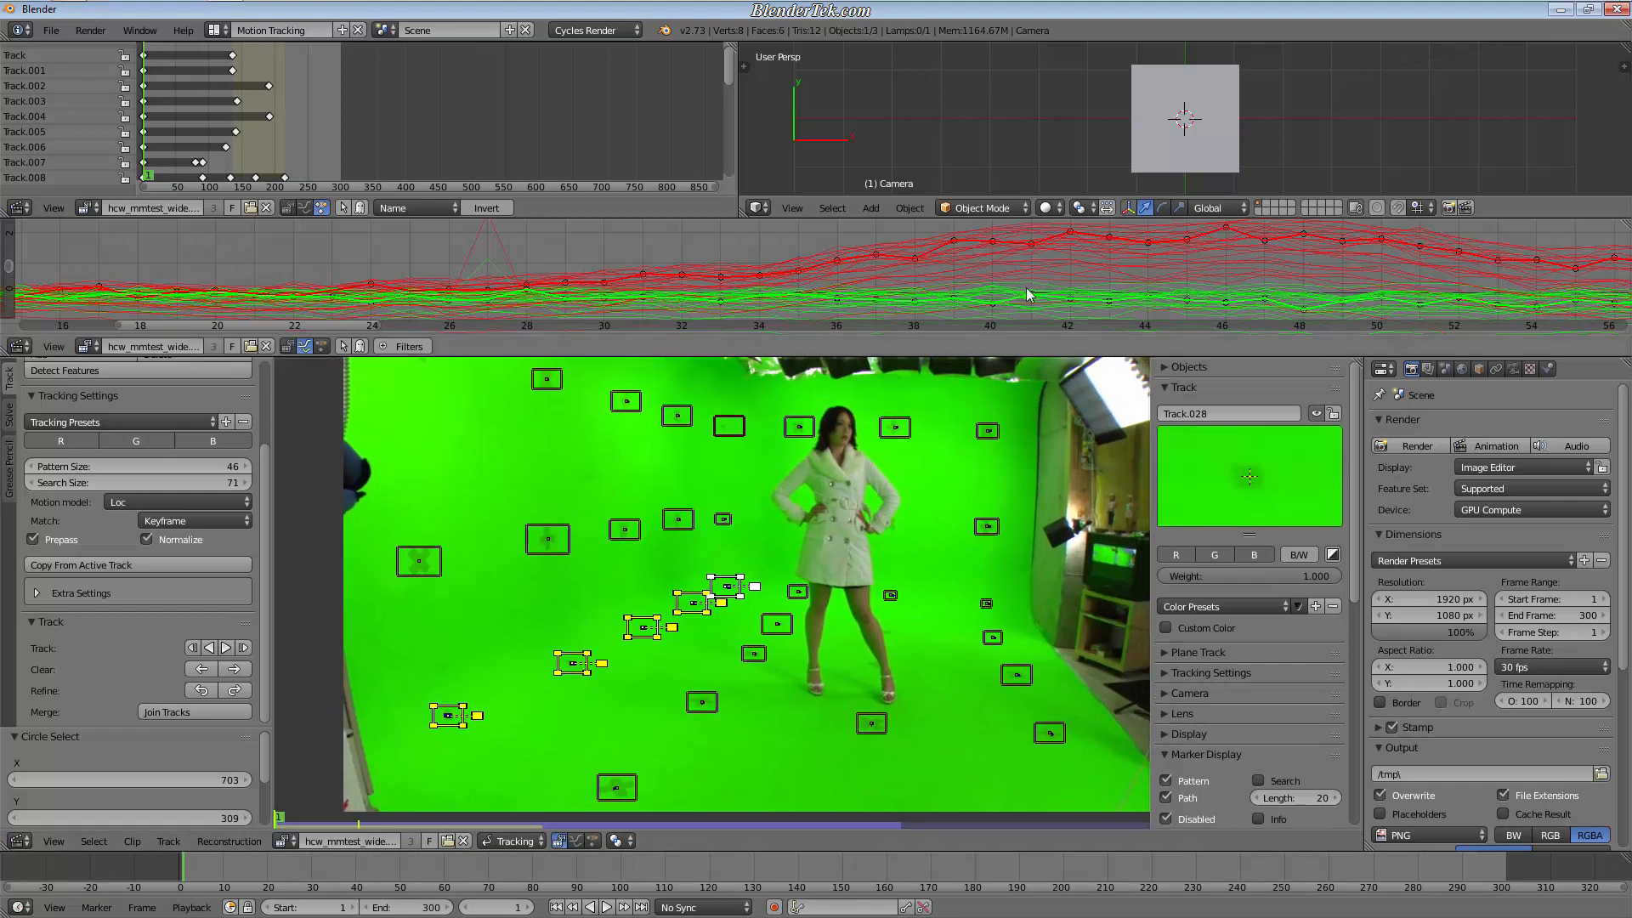
scroll(1027, 287, down, 4)
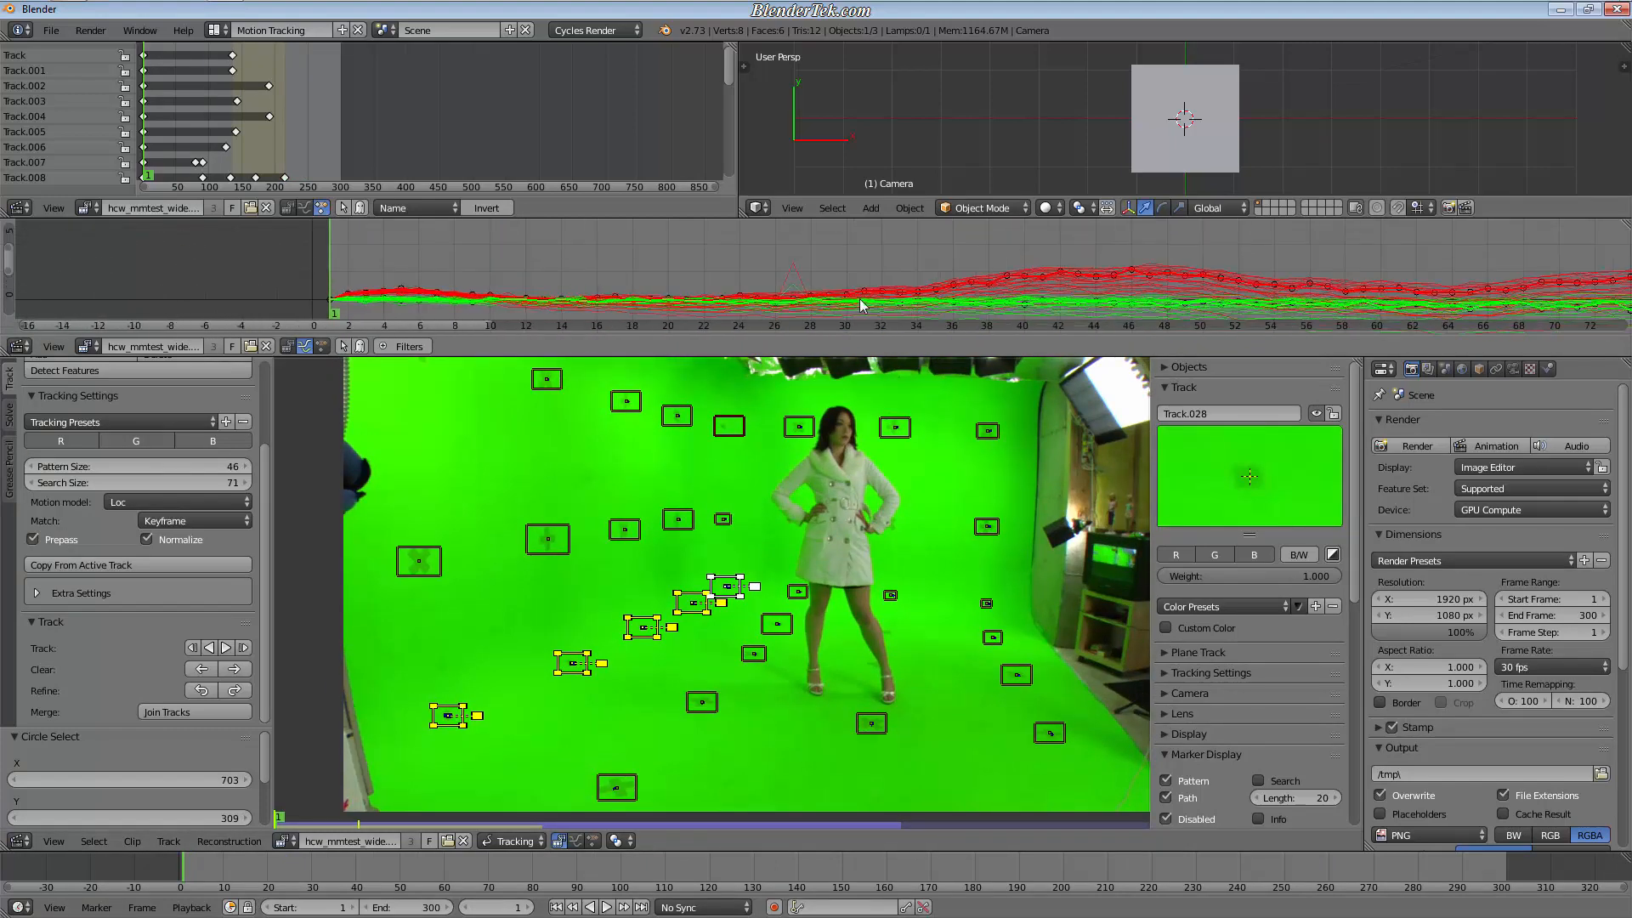
scroll(790, 255, up, 4)
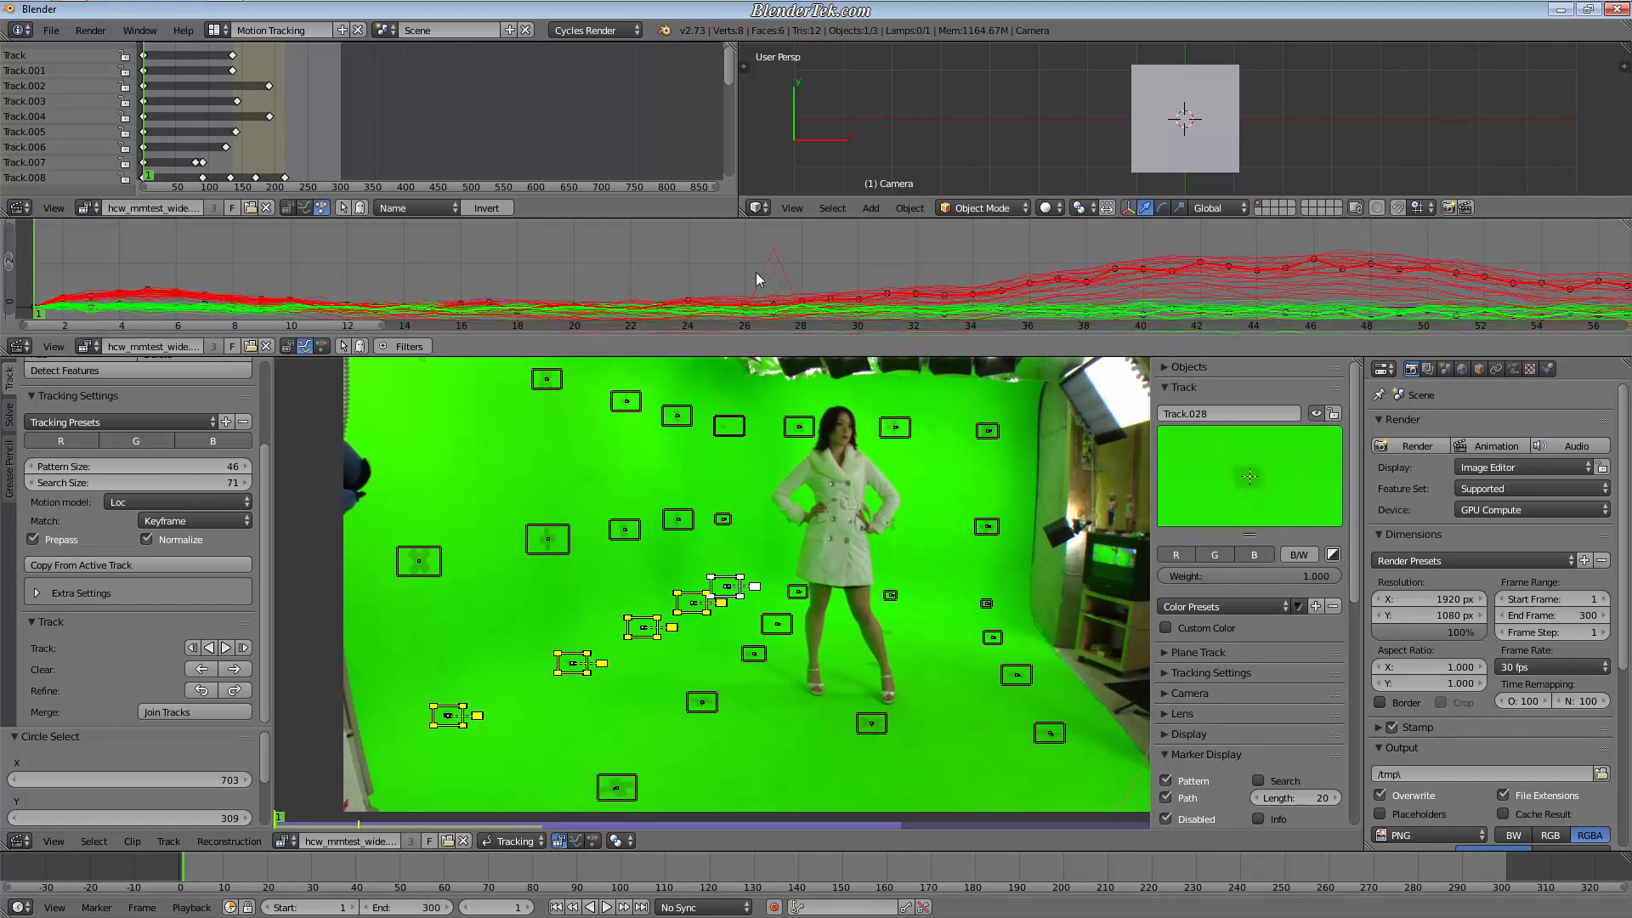
click(771, 228)
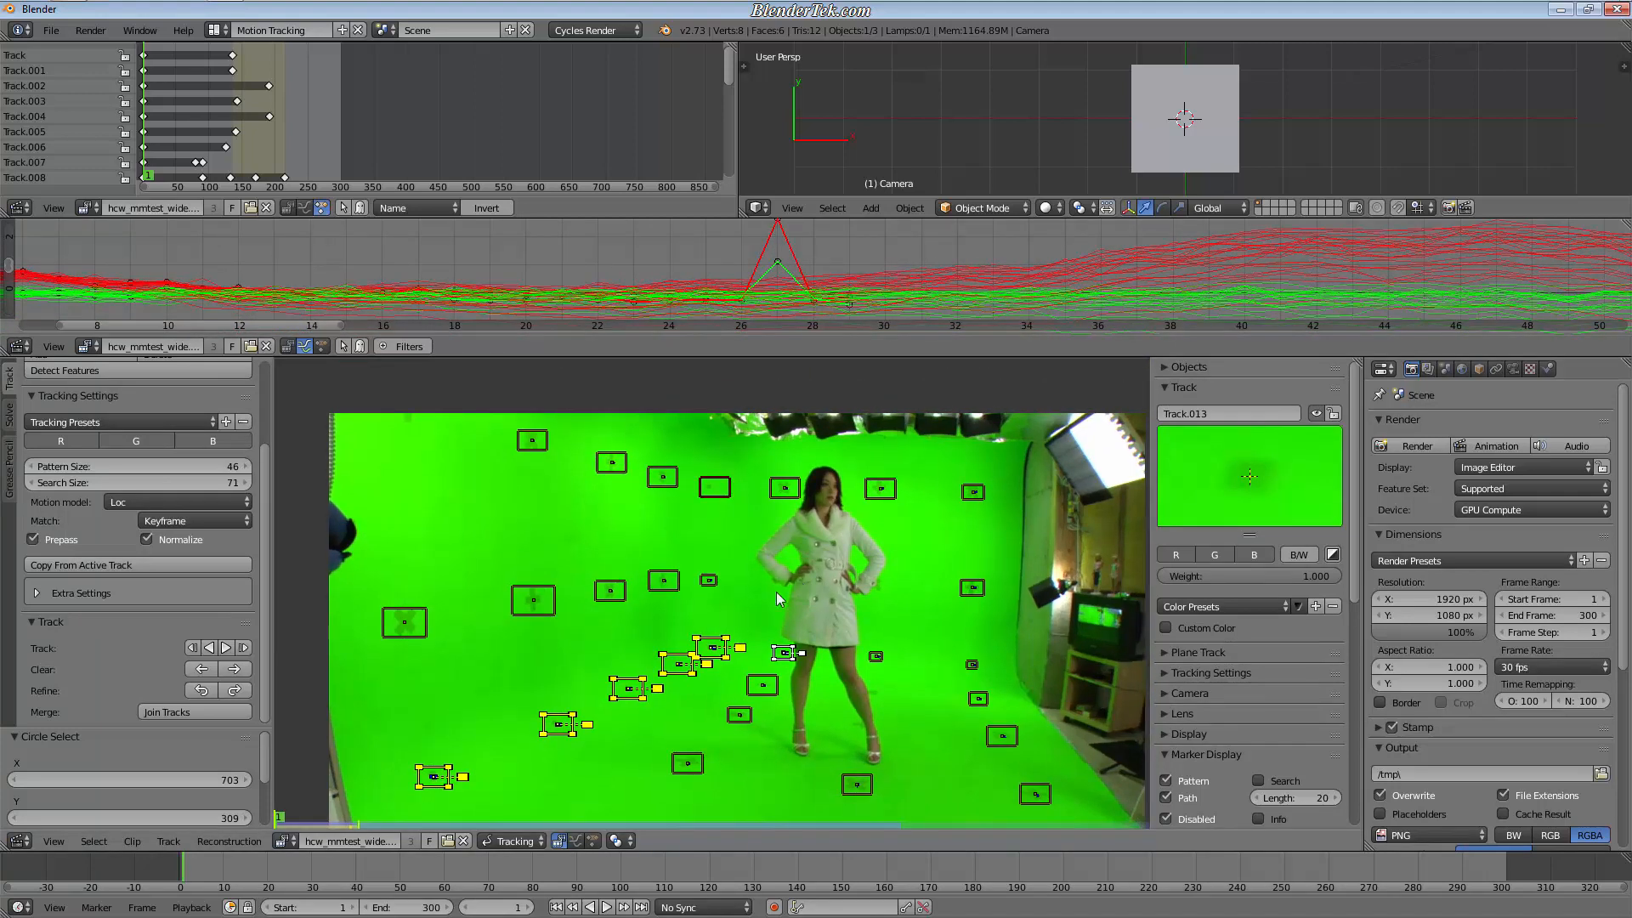
click(297, 856)
drag(296, 855, 299, 858)
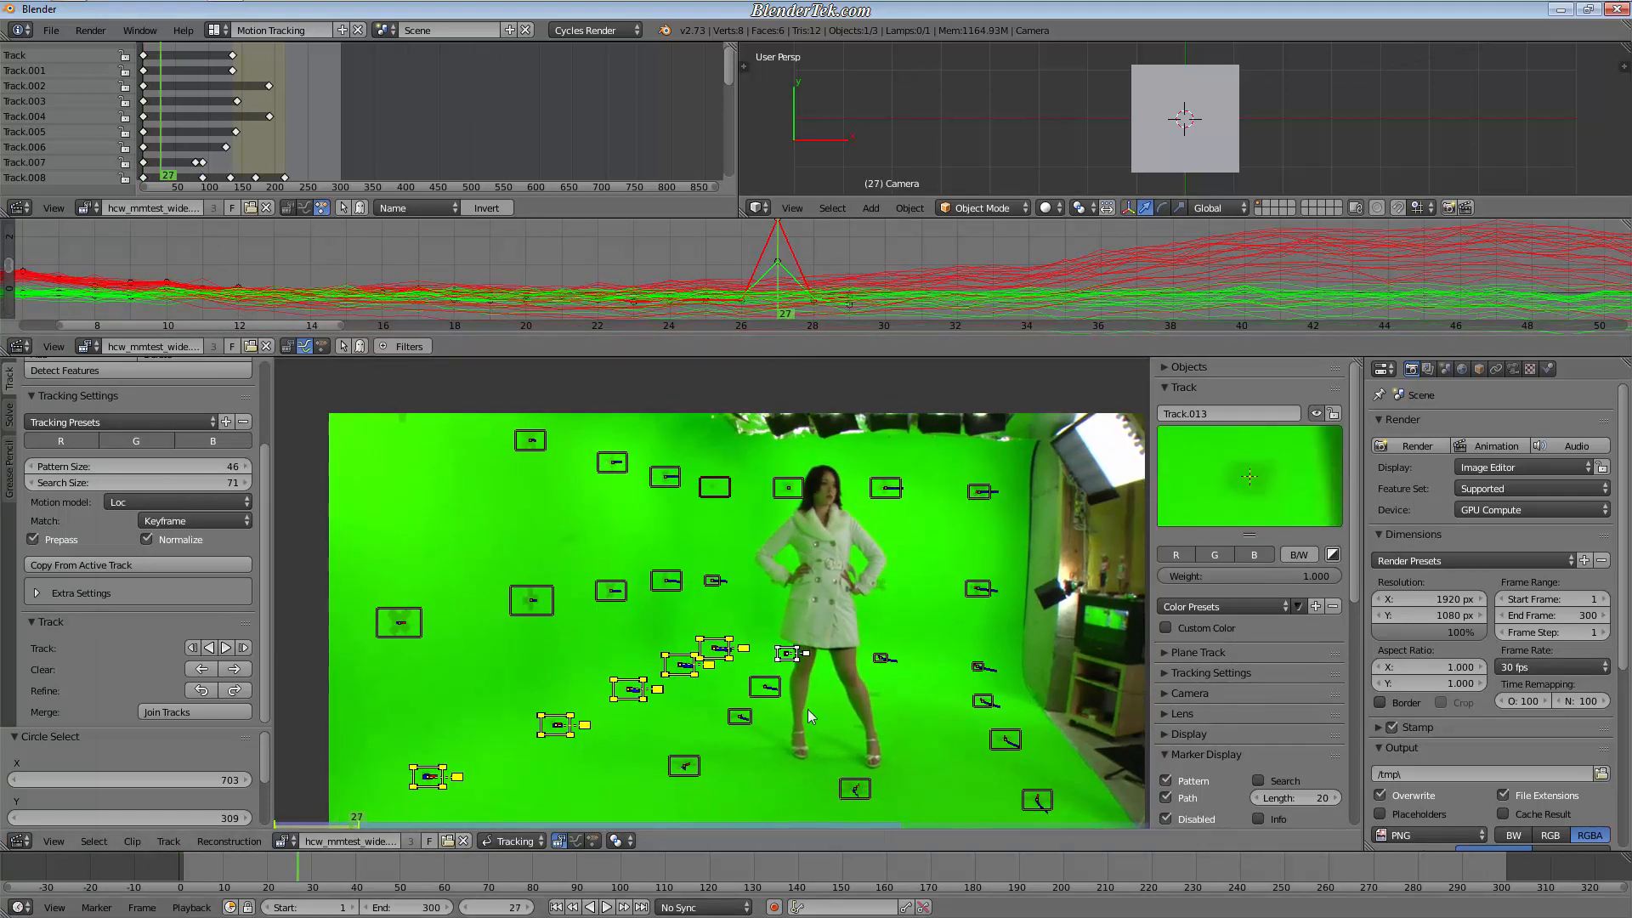
Step: Select only the coat-hem marker at frame 27 and move it off its outlying position
scroll(791, 671, up, 6)
scroll(786, 663, down, 6)
key(a)
right_click(784, 659)
scroll(775, 667, up, 12)
scroll(940, 529, up, 6)
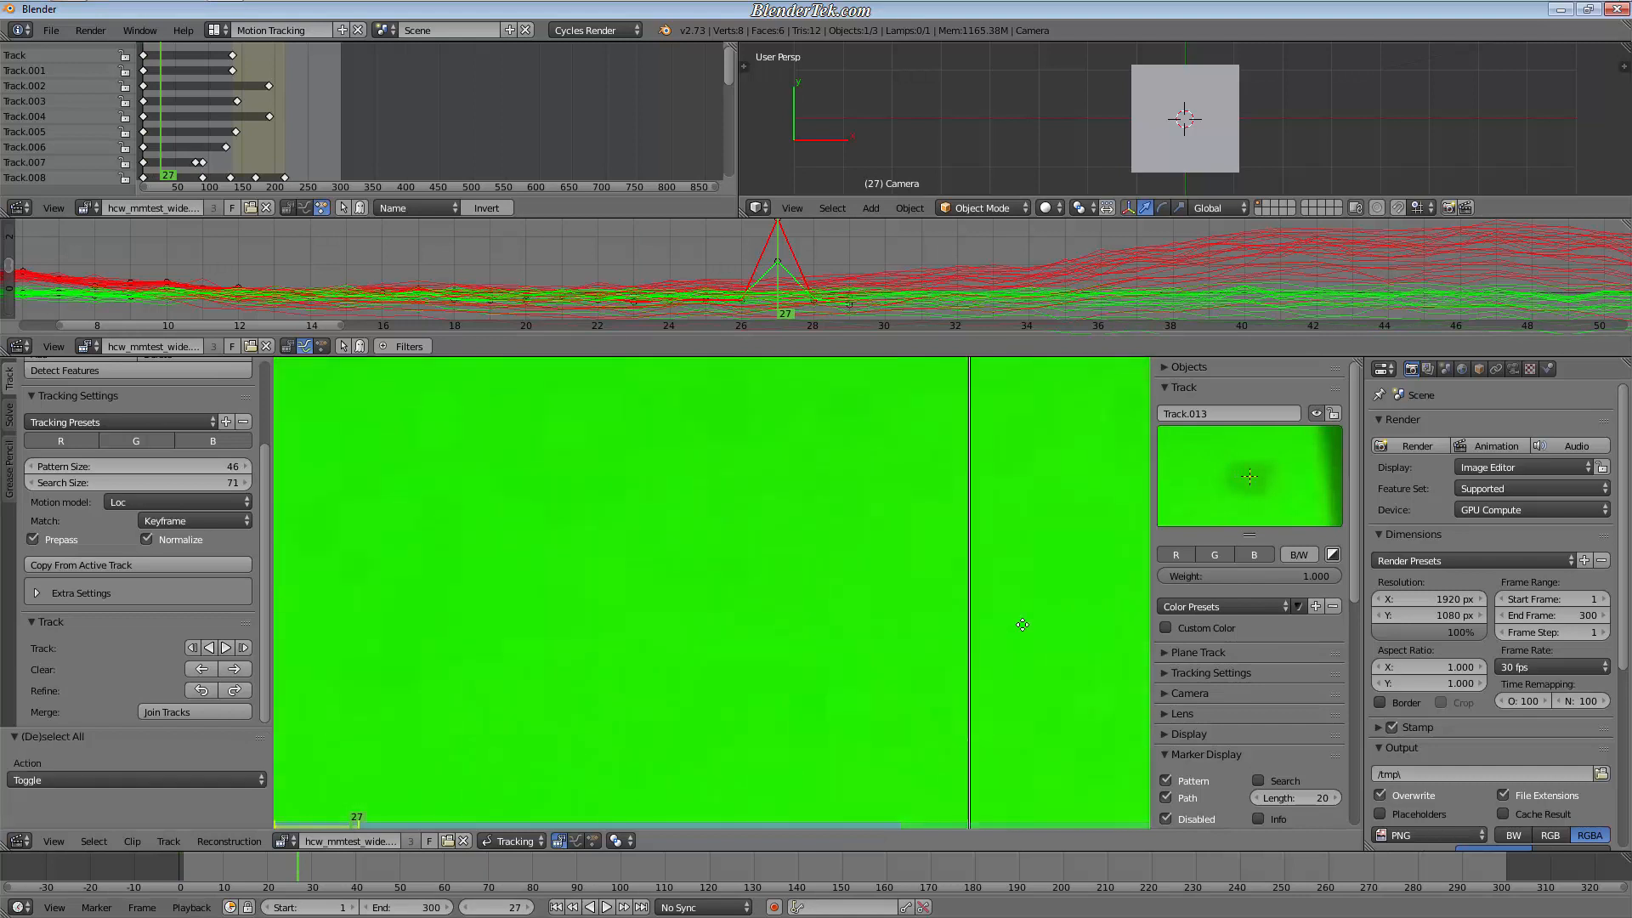
mouse_move(1022, 624)
middle_down()
mouse_move(875, 577)
mouse_move(733, 619)
middle_up()
scroll(877, 580, up, 6)
key(g)
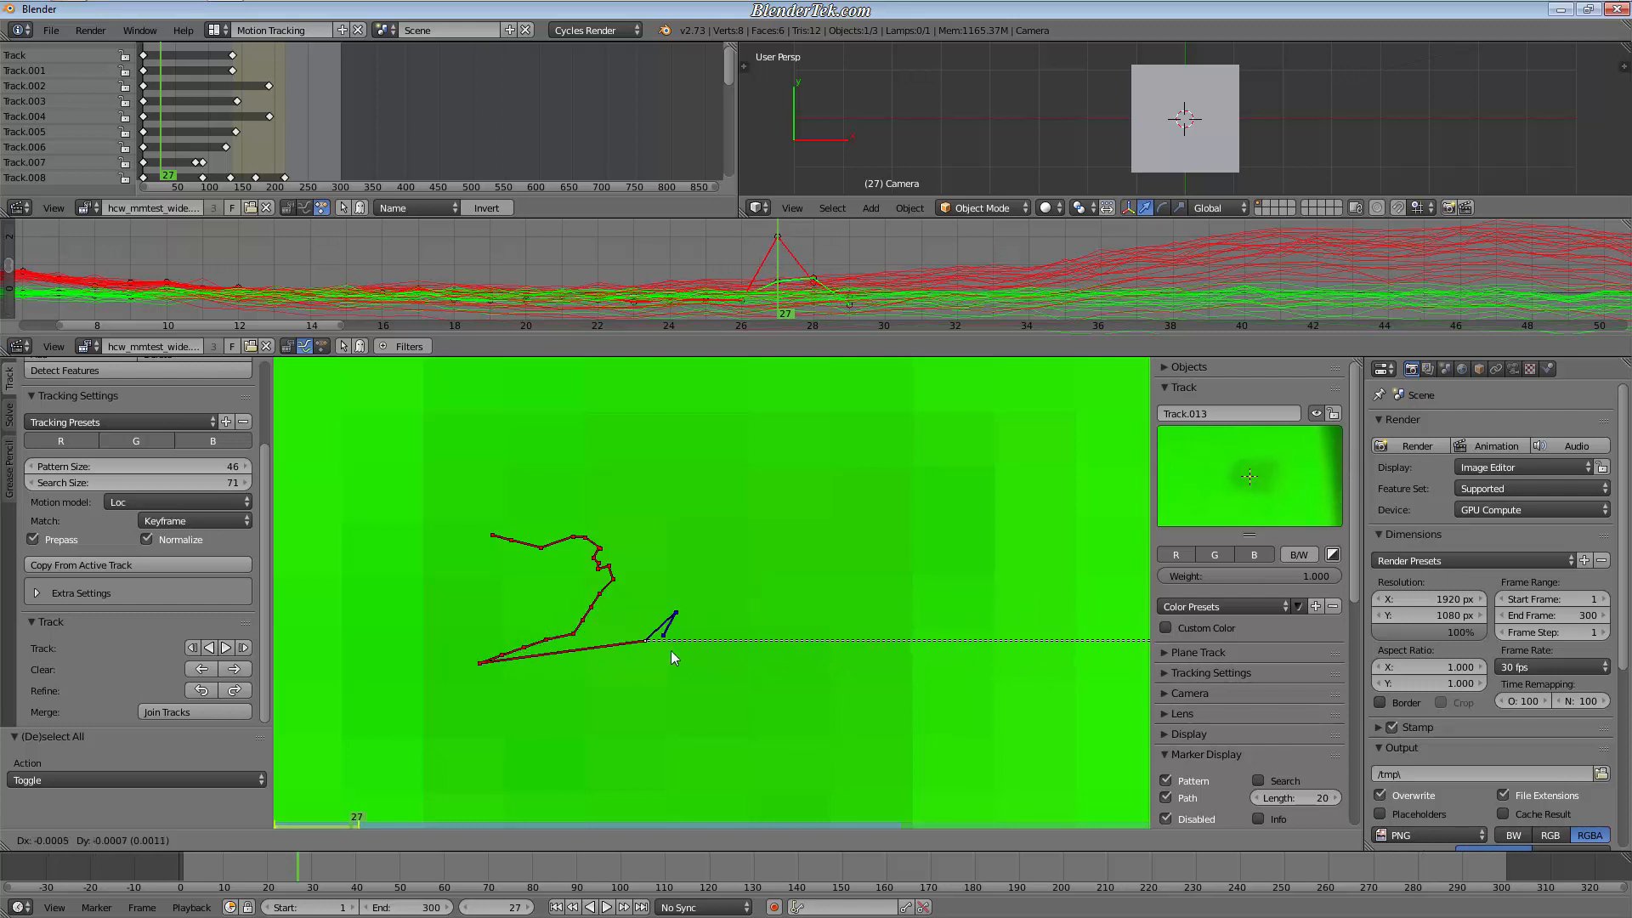
click(757, 640)
Step: Move the coat-hem marker about -0.0008 along Y, and along X back onto its motion path at frame 27
key(g)
key(y)
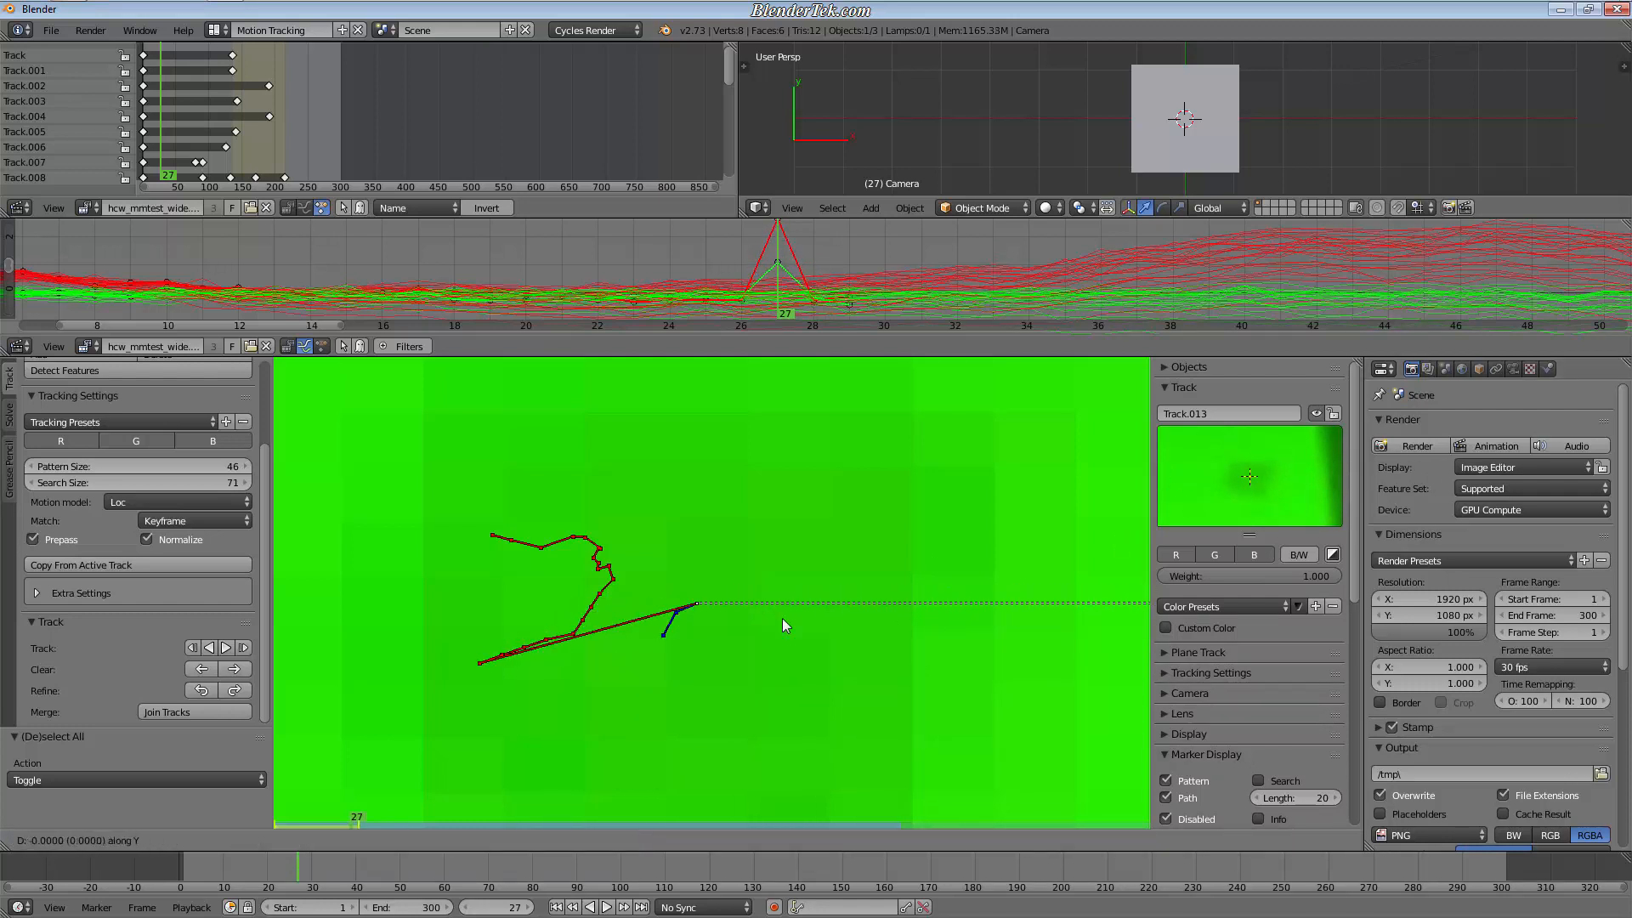
click(493, 668)
key(g)
key(x)
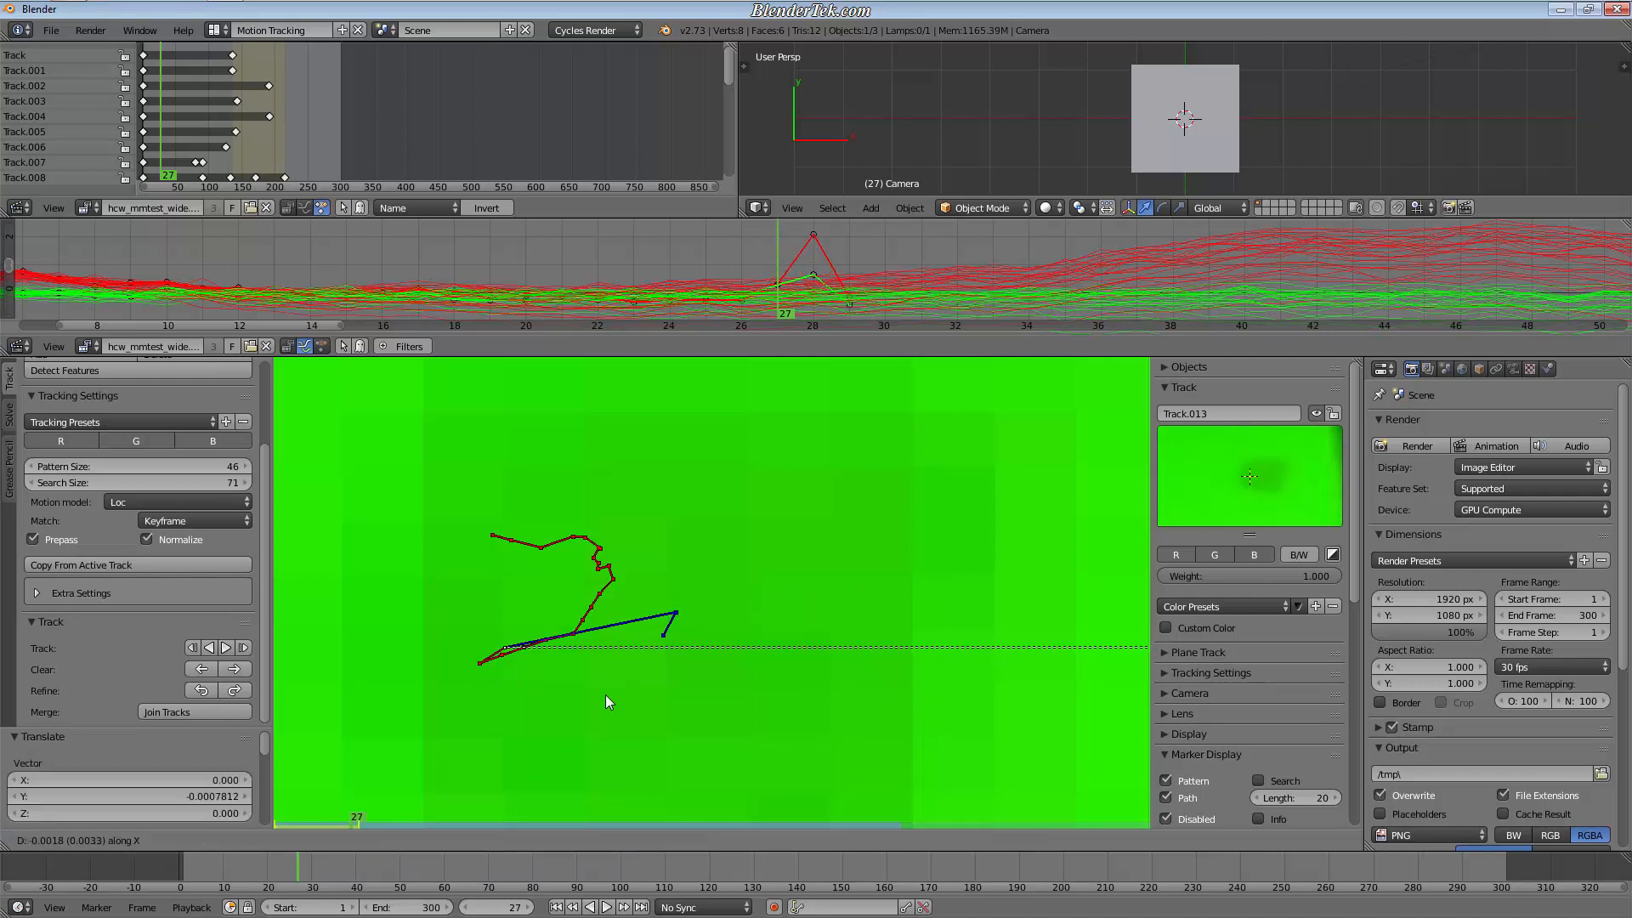
click(605, 696)
Step: At frame 28, move the coat-hem marker about -0.002 along X and adjust it along Y to follow its path
key(Right)
key(g)
key(x)
click(681, 665)
key(g)
key(y)
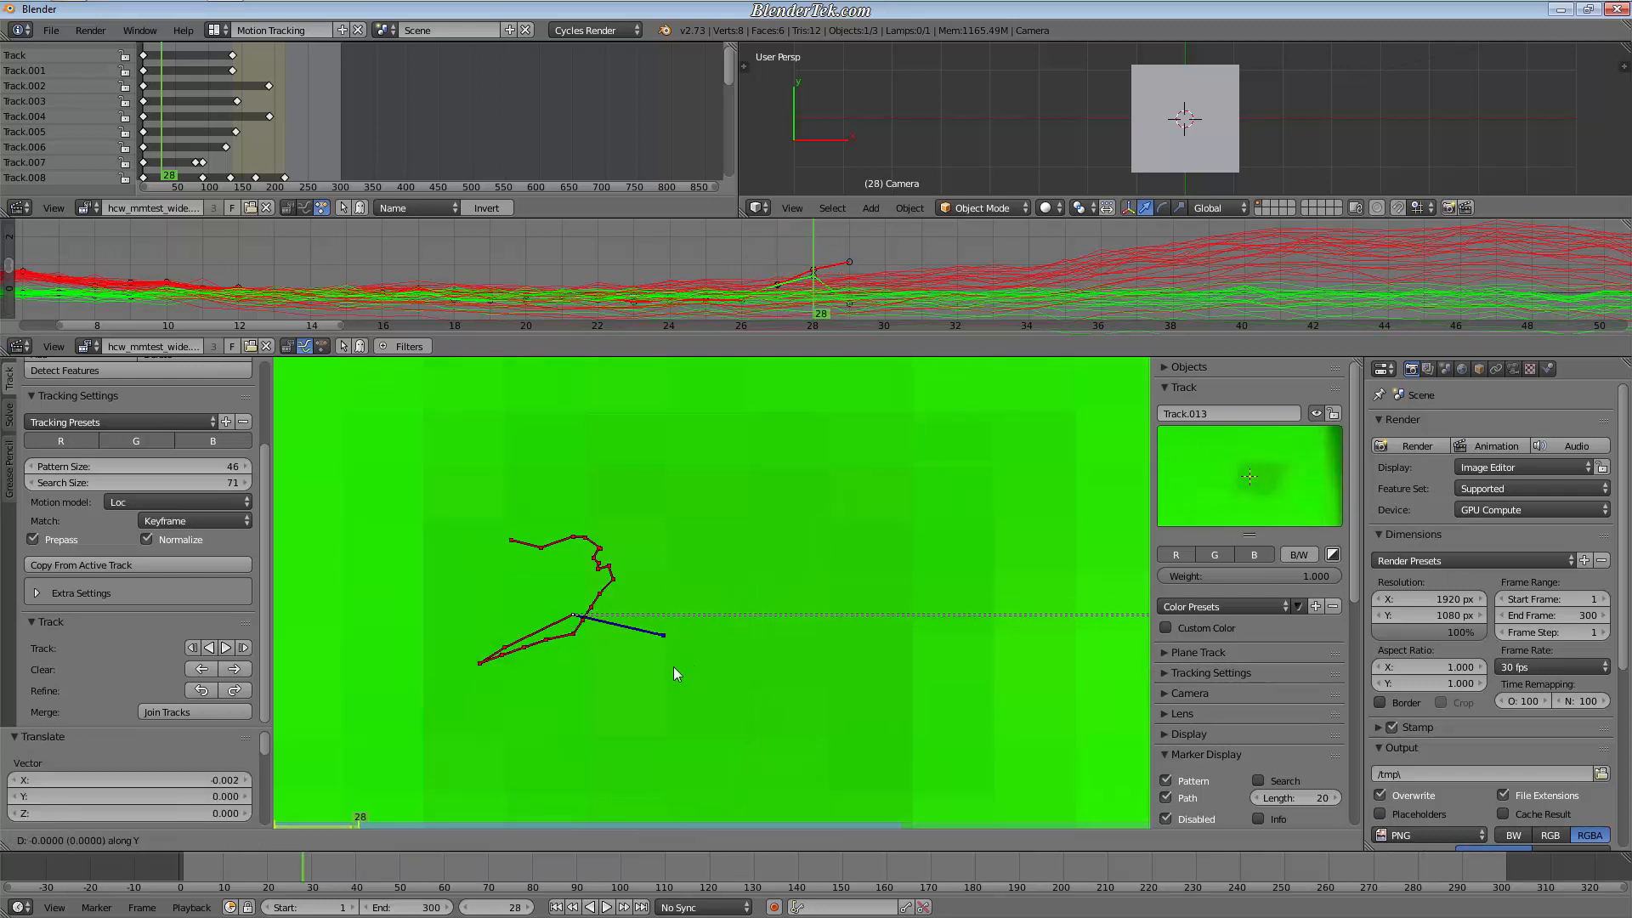
click(628, 682)
Step: At frame 29, move the coat-hem marker about -0.0009 along X toward its earlier path
key(Right)
key(g)
key(x)
click(624, 697)
Step: Refine the coat-hem marker's X position at frames 28 and 29 to even out its path
key(Left)
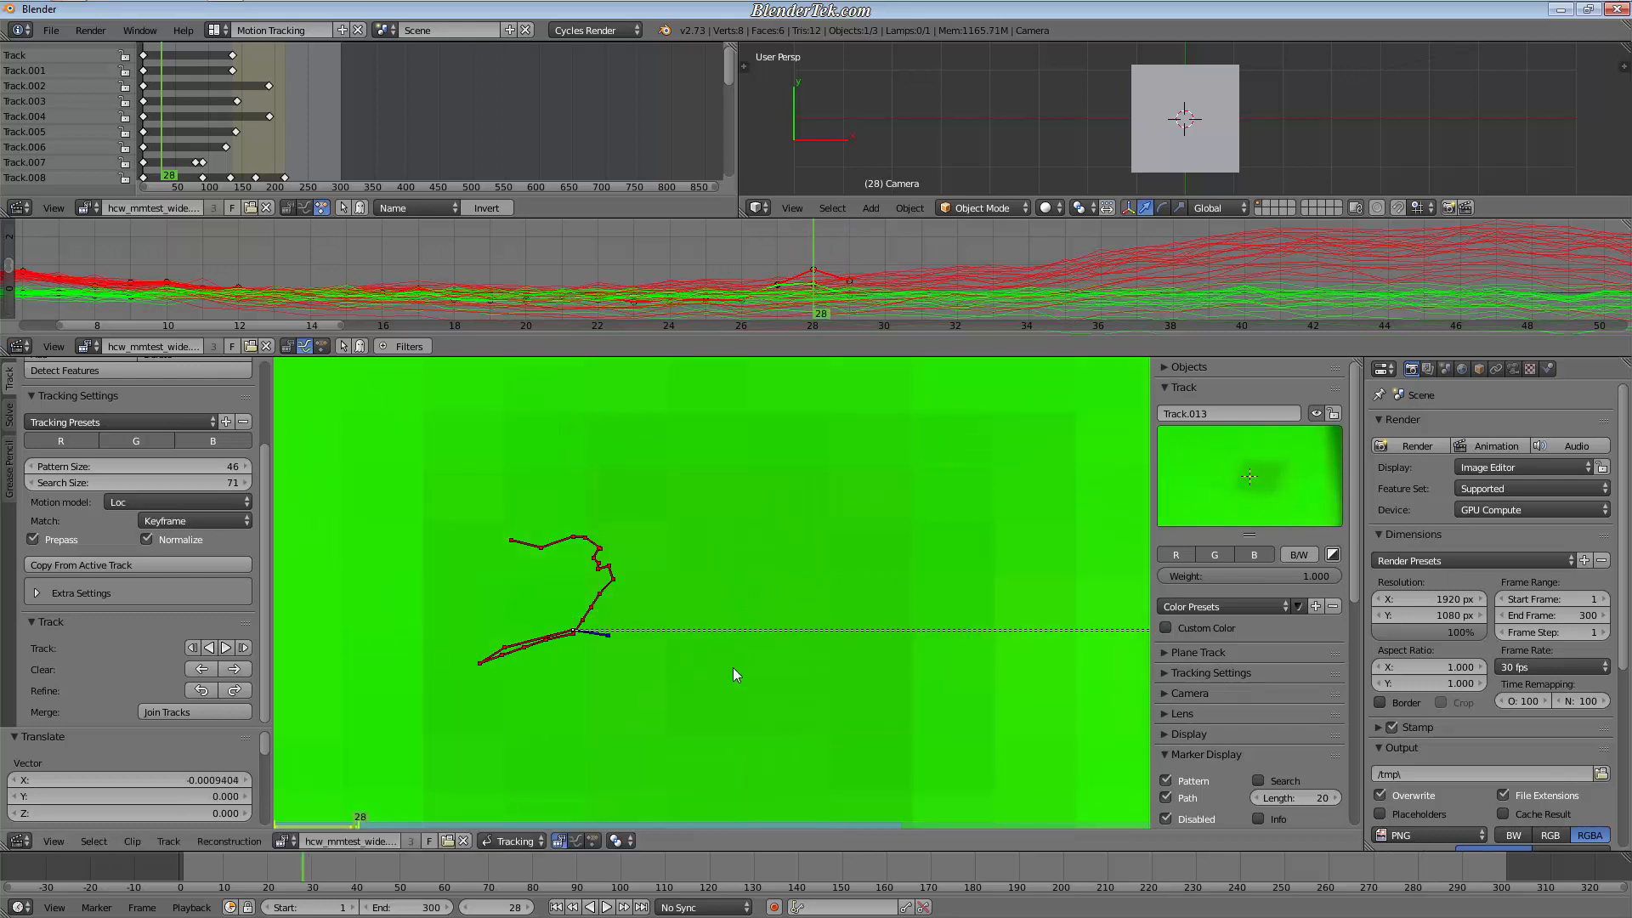
key(g)
key(x)
click(703, 675)
key(Right)
key(g)
key(x)
click(685, 693)
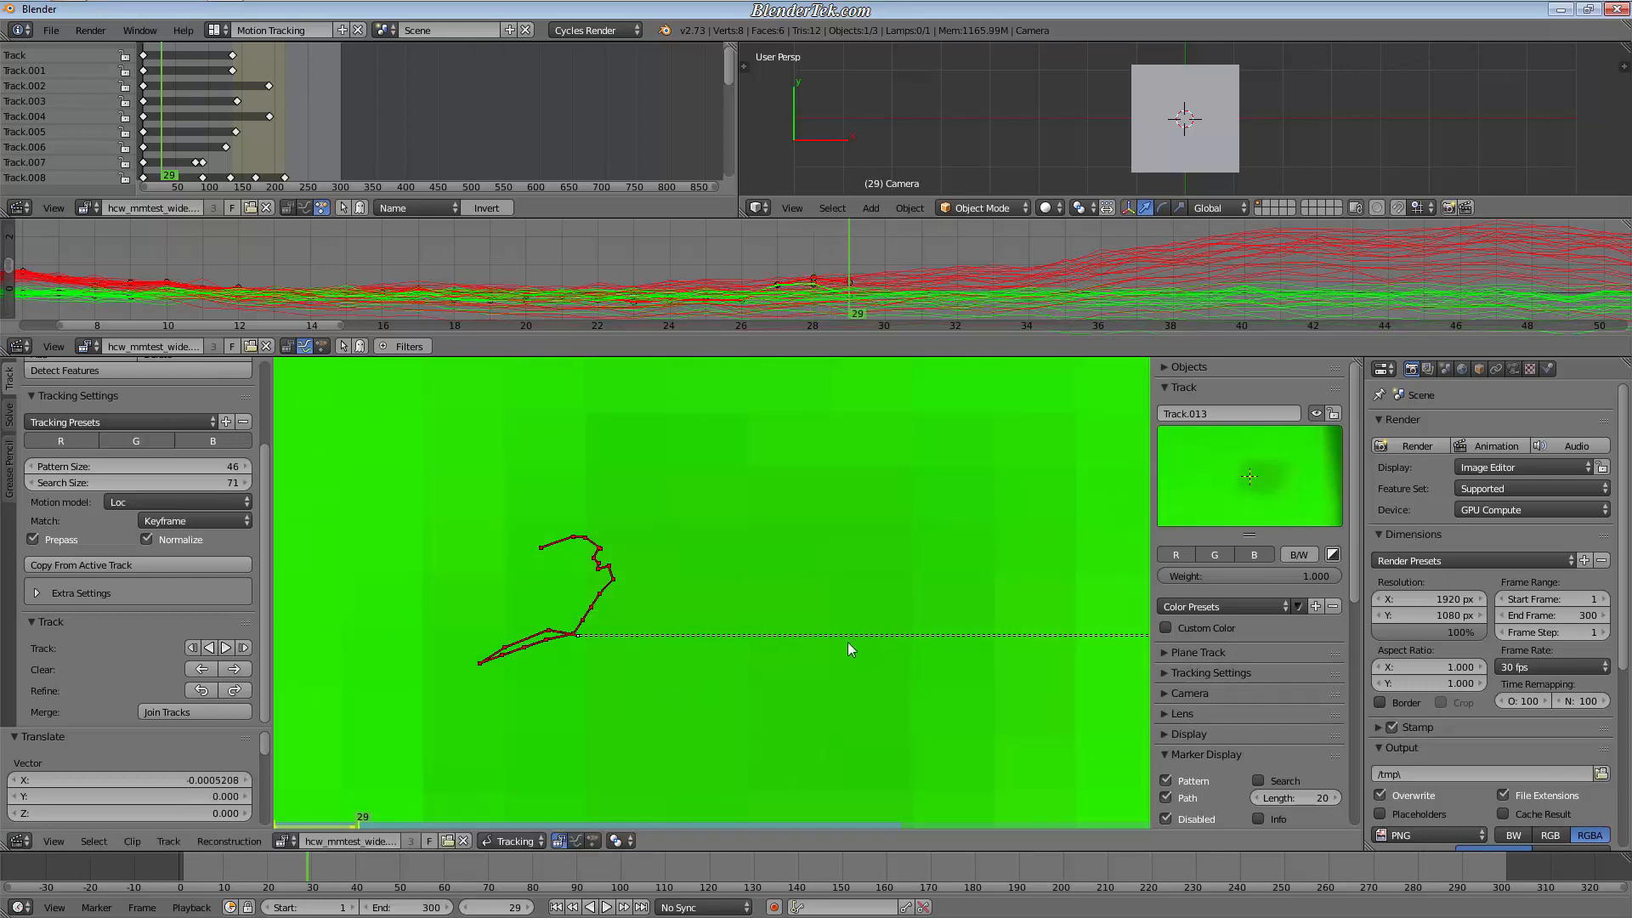
Step: Check the markers over the whole image around frames 29 and 30 and return to frame 1
scroll(848, 641, up, 6)
scroll(790, 576, down, 8)
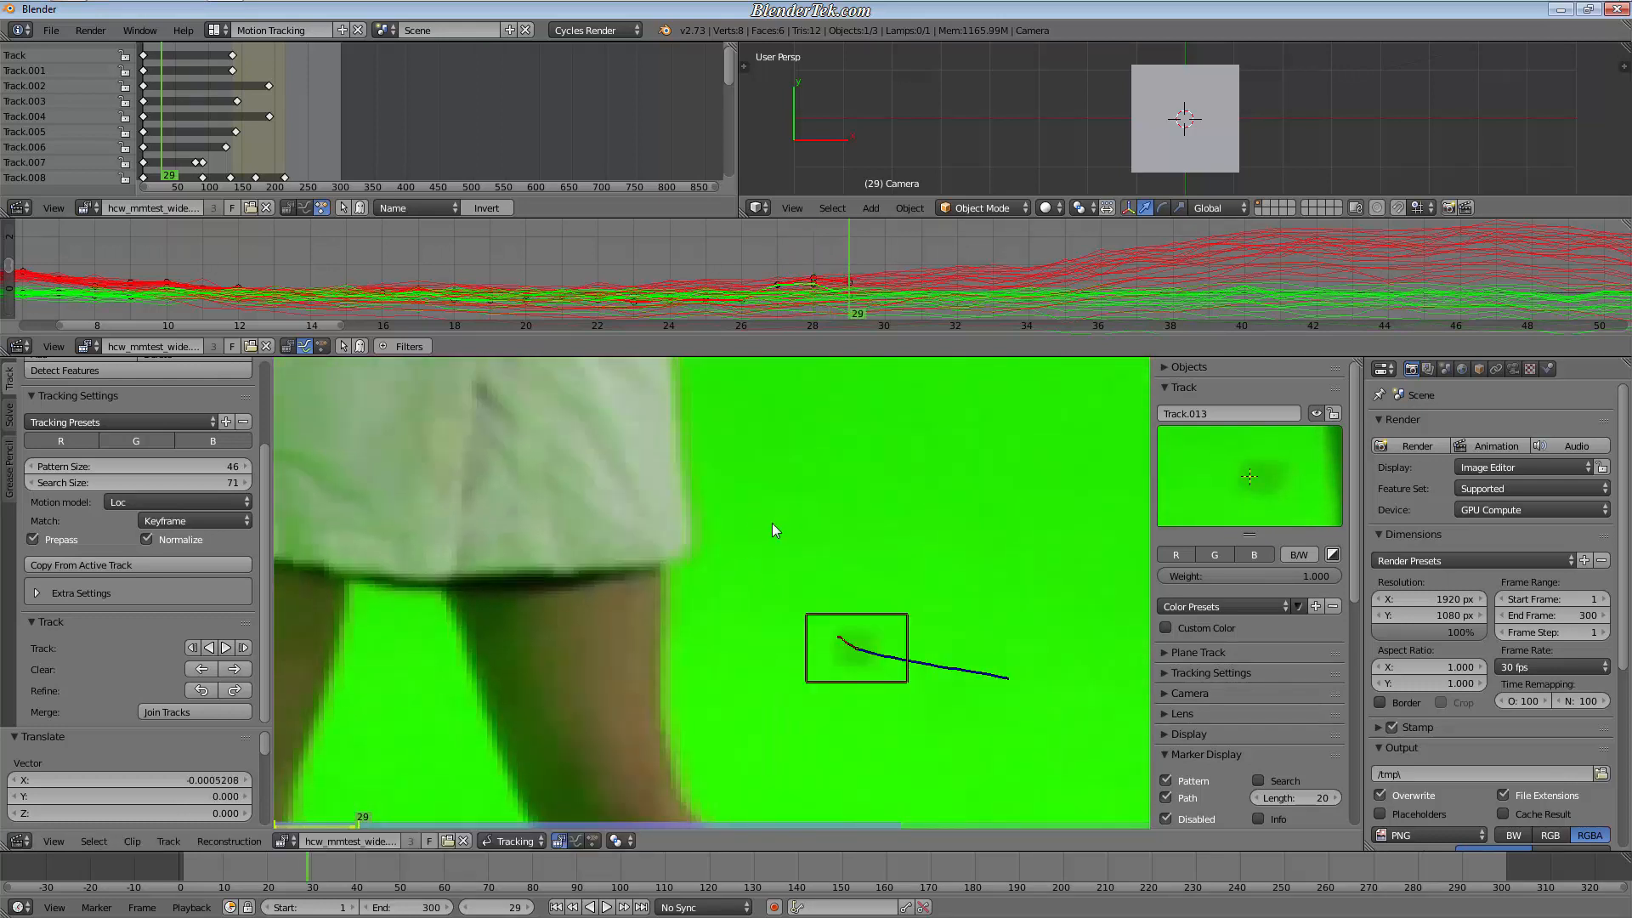
scroll(585, 611, up, 1)
mouse_move(665, 592)
middle_down()
mouse_move(688, 628)
mouse_move(802, 608)
mouse_move(806, 625)
mouse_move(753, 642)
middle_up()
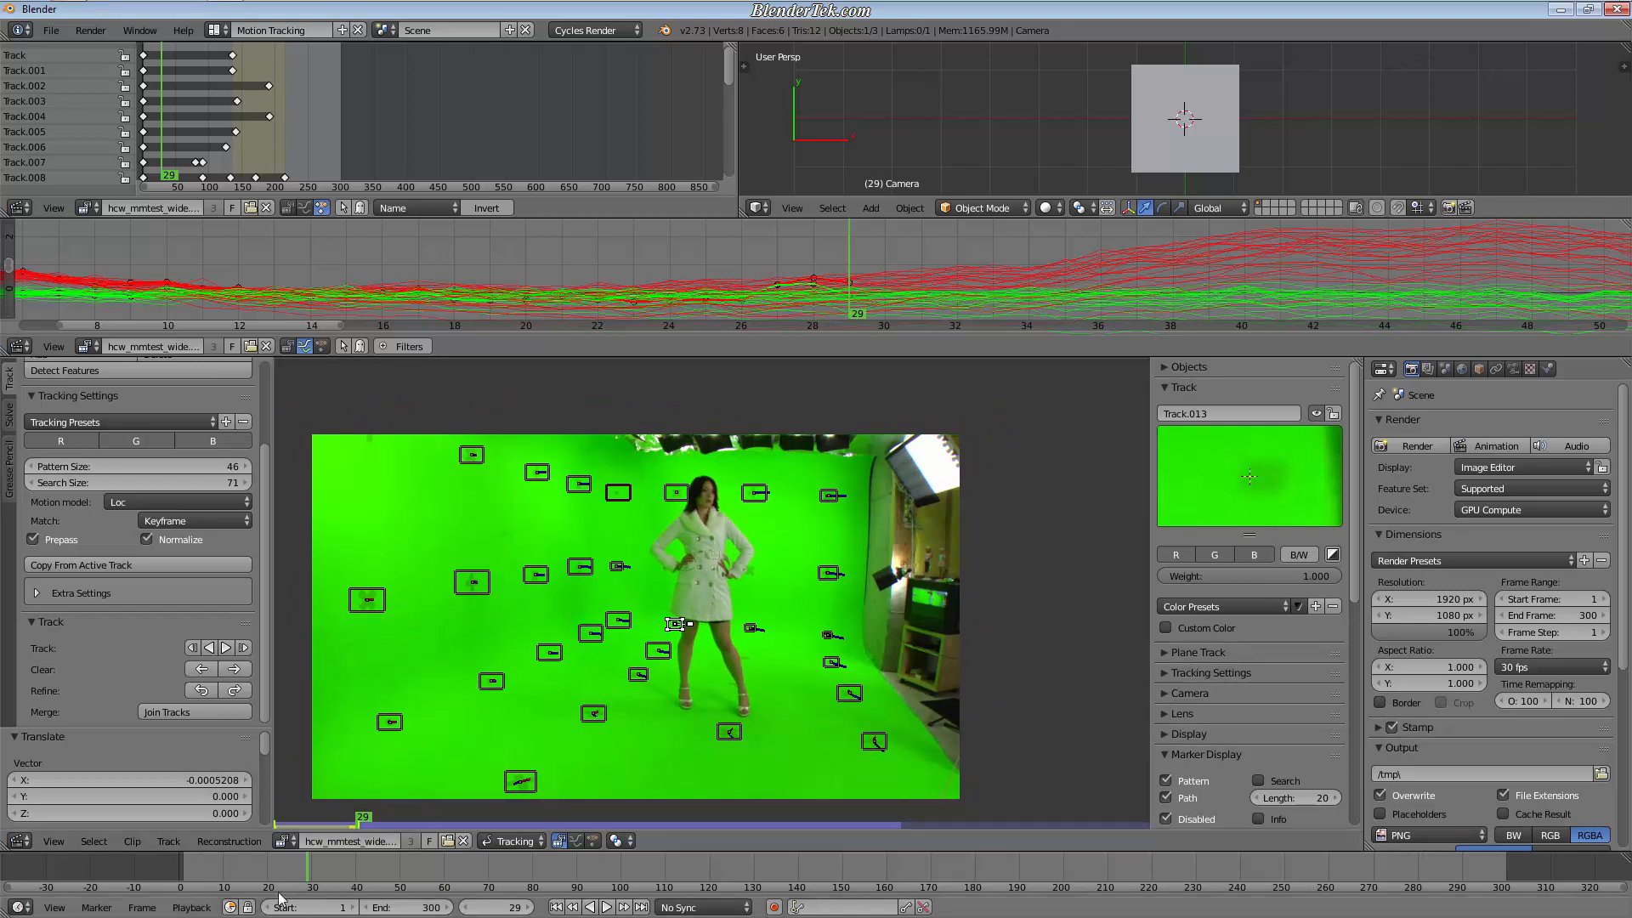
mouse_move(293, 876)
mouse_down()
mouse_move(192, 880)
mouse_move(366, 860)
mouse_move(313, 874)
mouse_up()
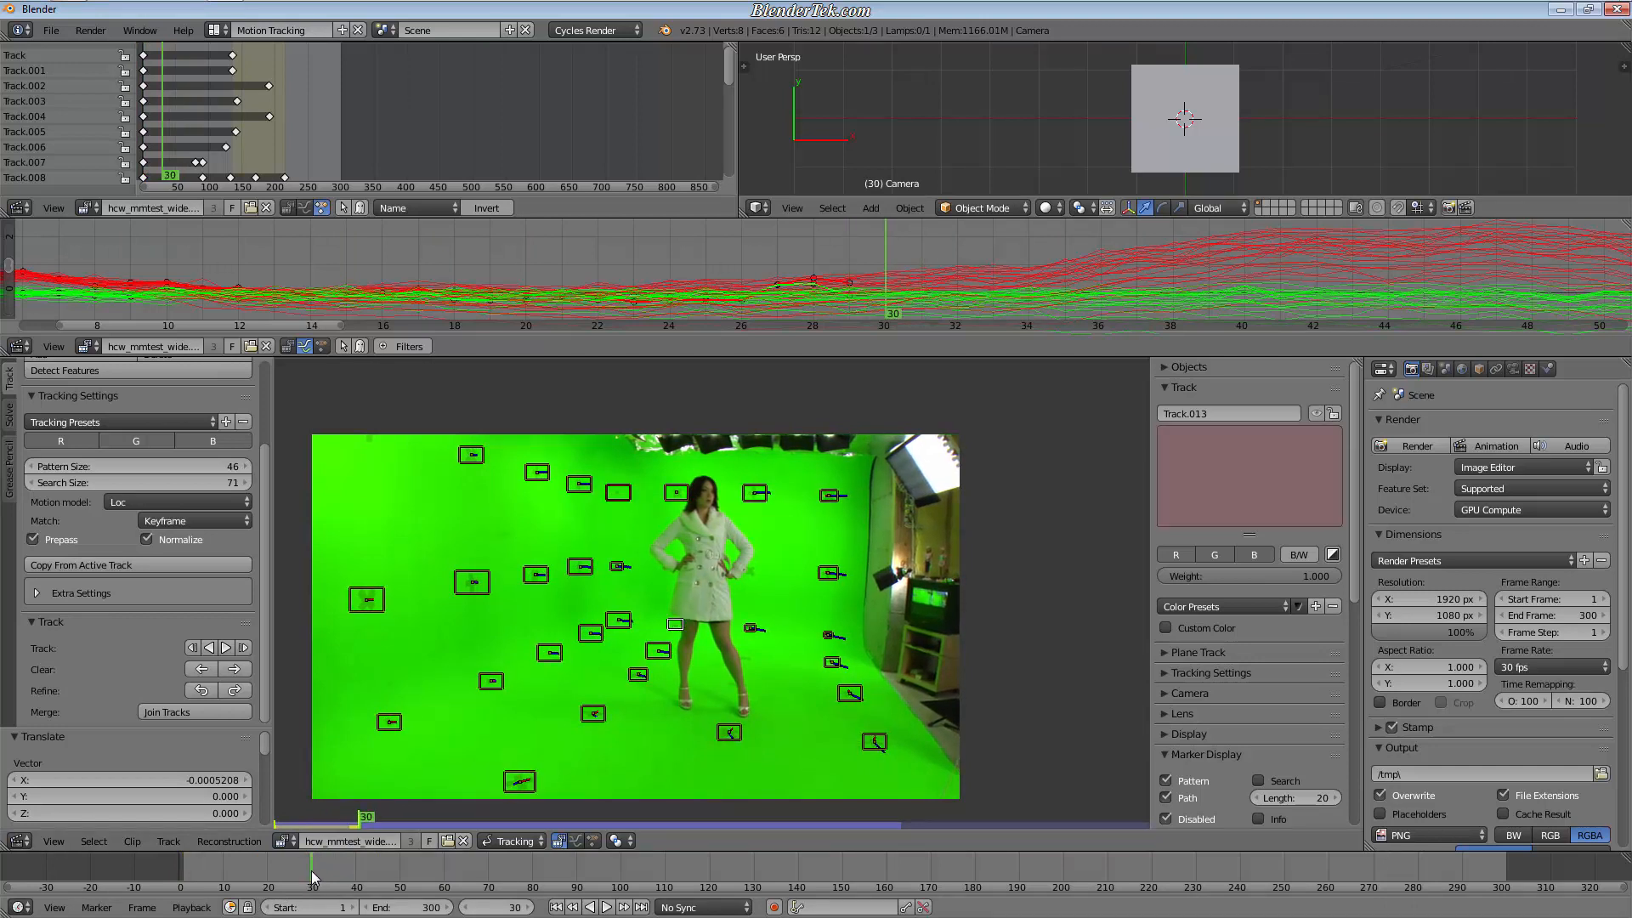
drag(313, 878, 182, 893)
Step: Select all tracks, remove the coat-hem marker from the selection with circle select, and solve the camera motion
key(a)
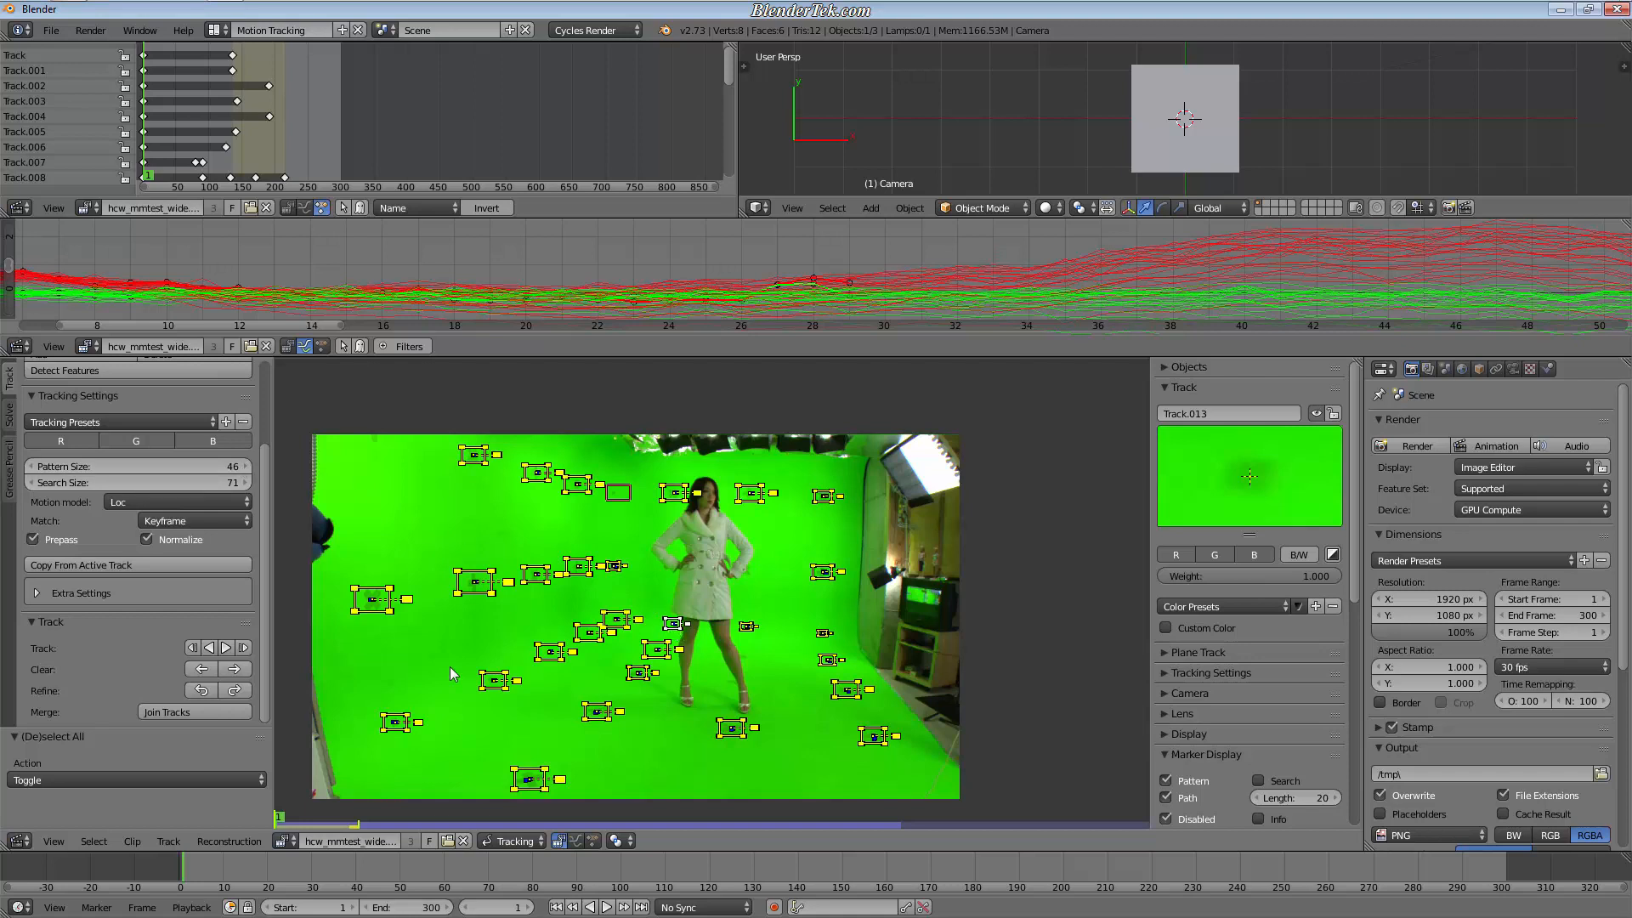
key(c)
middle_click(678, 626)
right_click(674, 619)
click(10, 417)
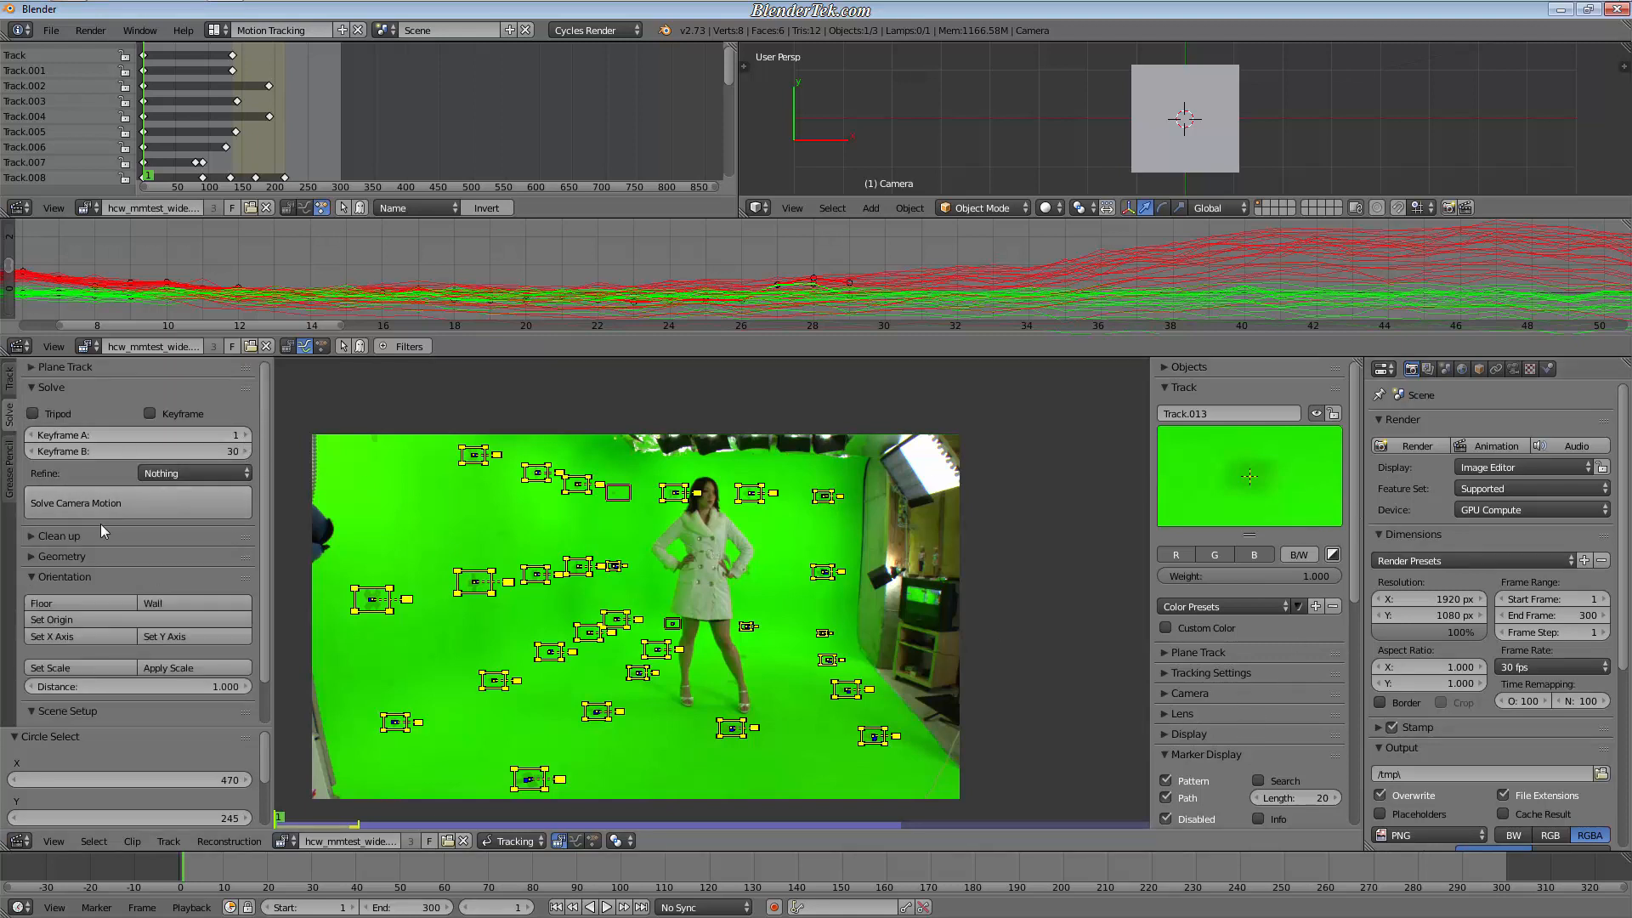
click(110, 503)
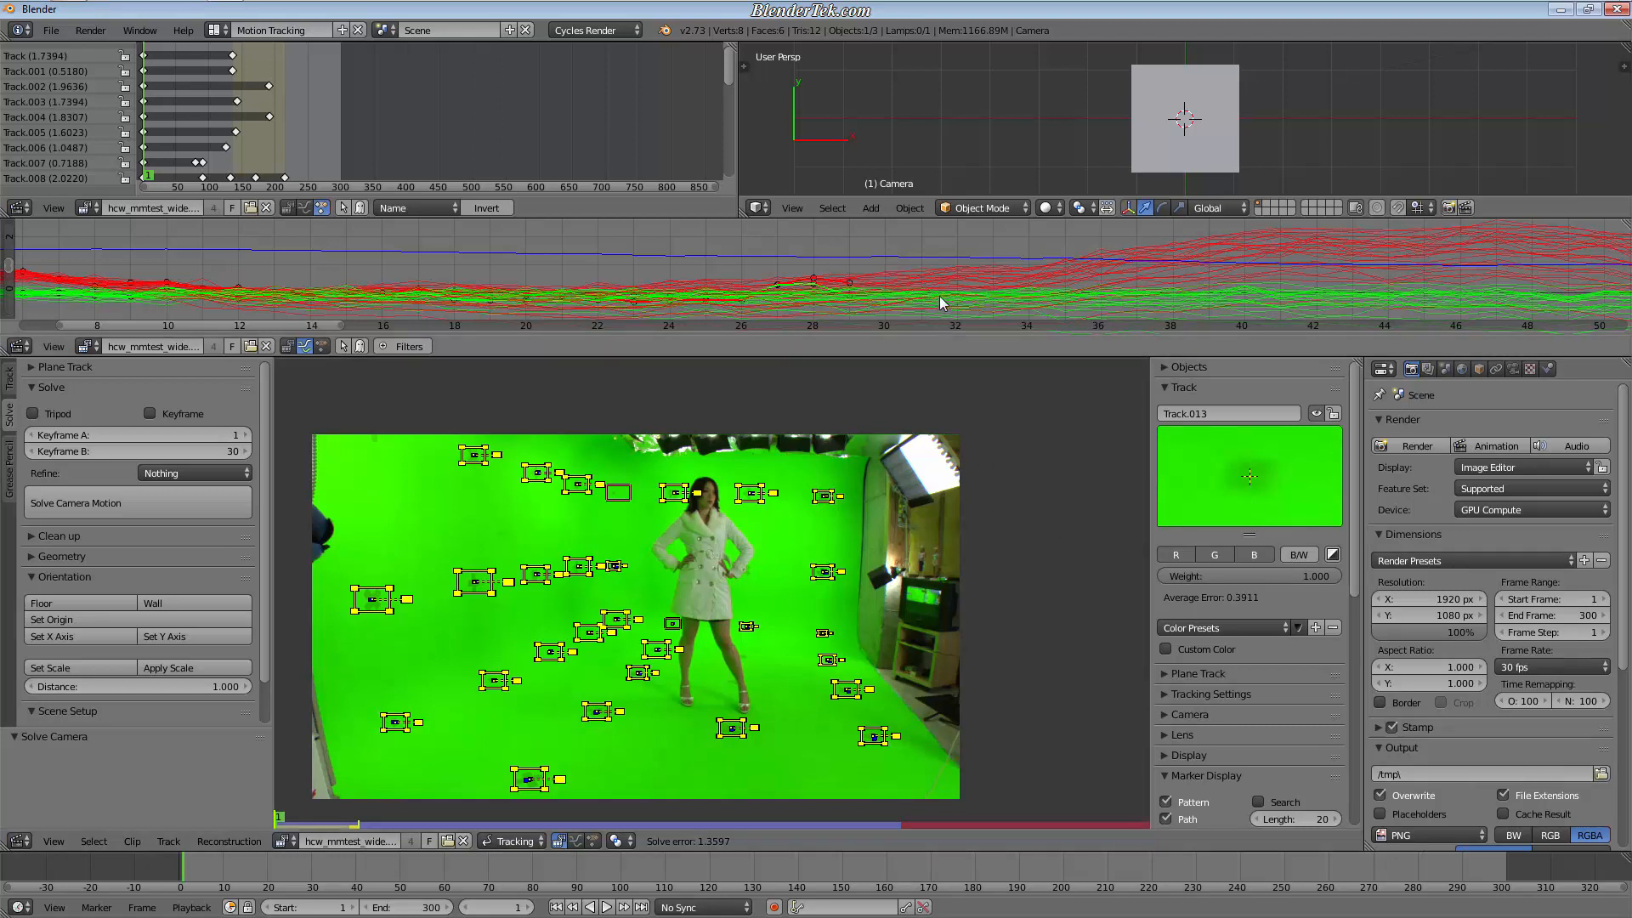
Step: Examine the tracking curves over the full tracked frame range in the graph
scroll(941, 296, down, 5)
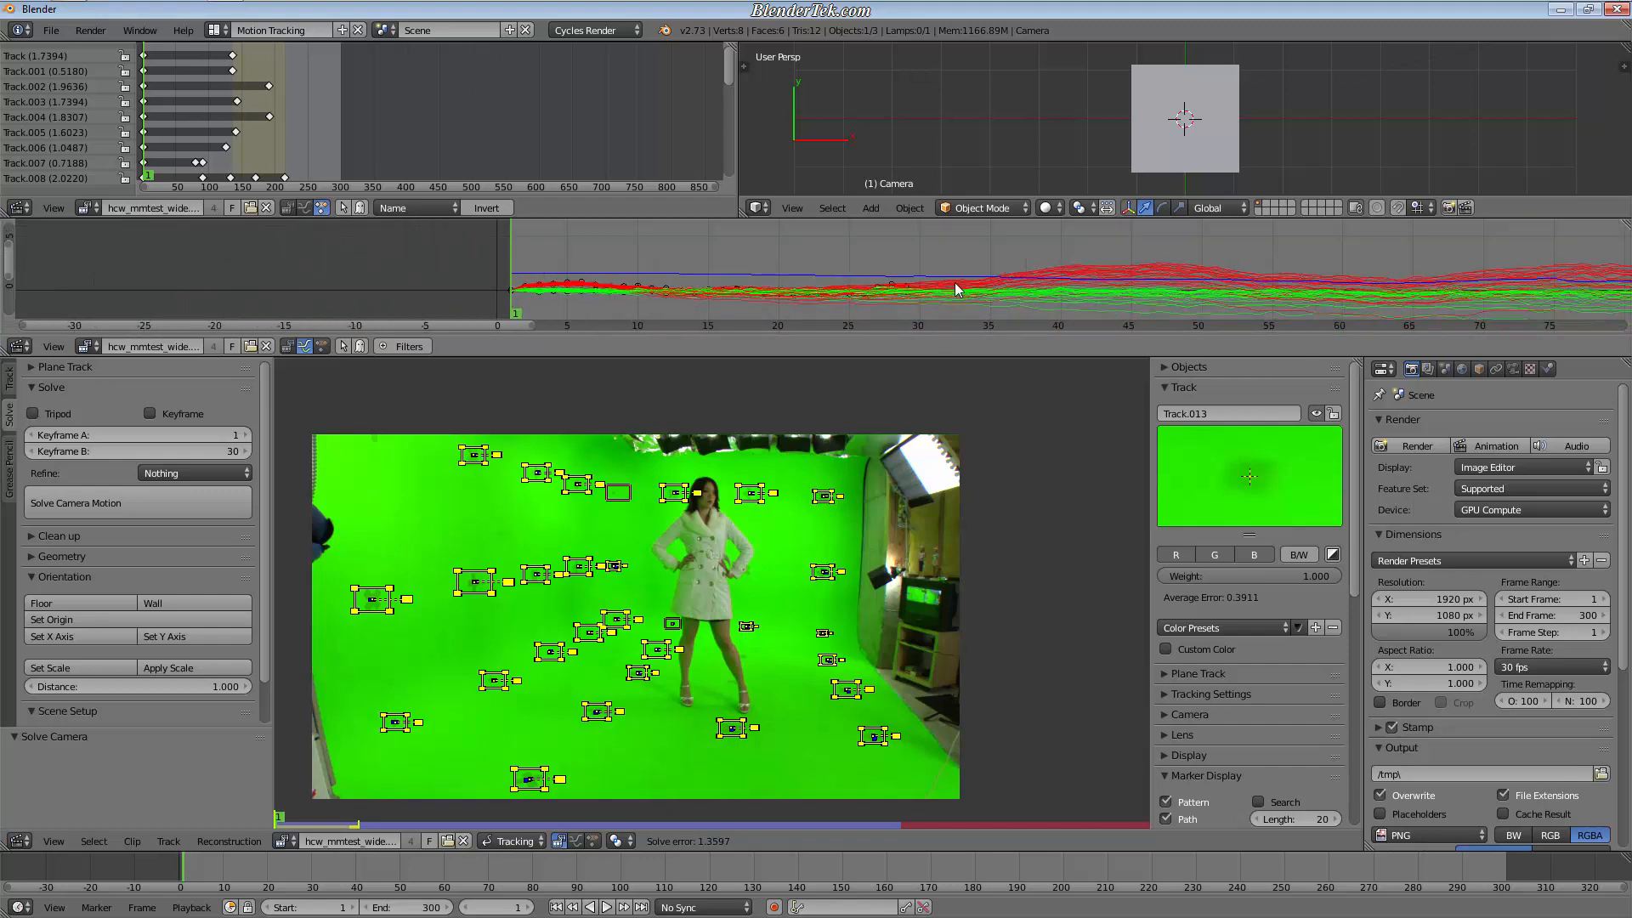
scroll(977, 284, down, 6)
middle_drag(1223, 273, 407, 280)
scroll(462, 298, down, 3)
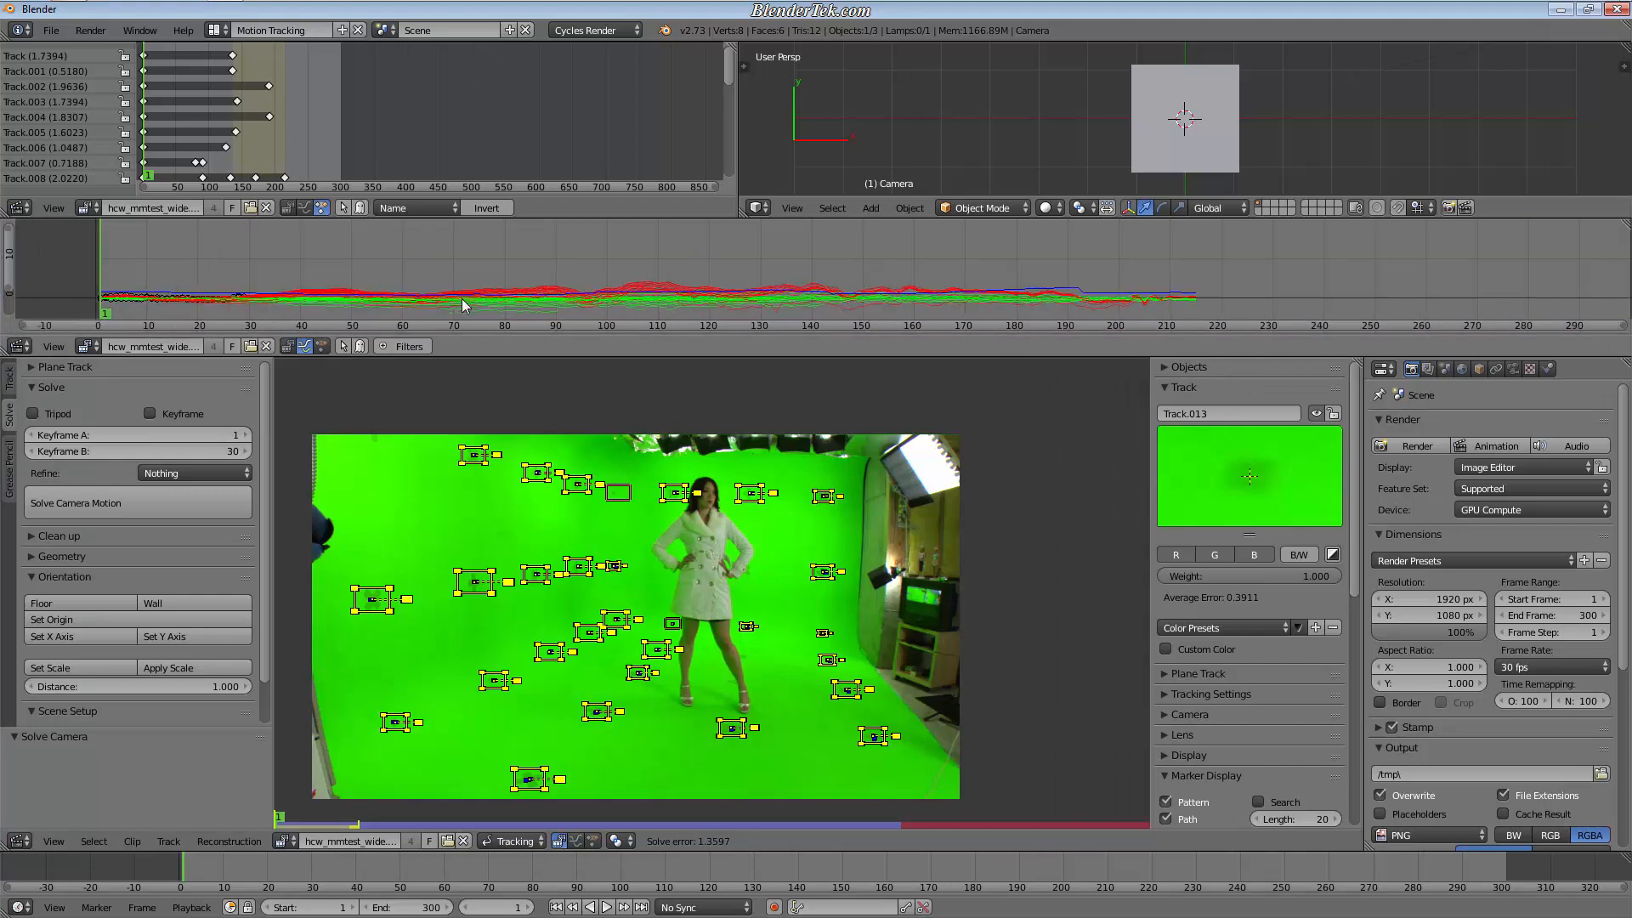
scroll(493, 287, down, 1)
scroll(292, 272, up, 3)
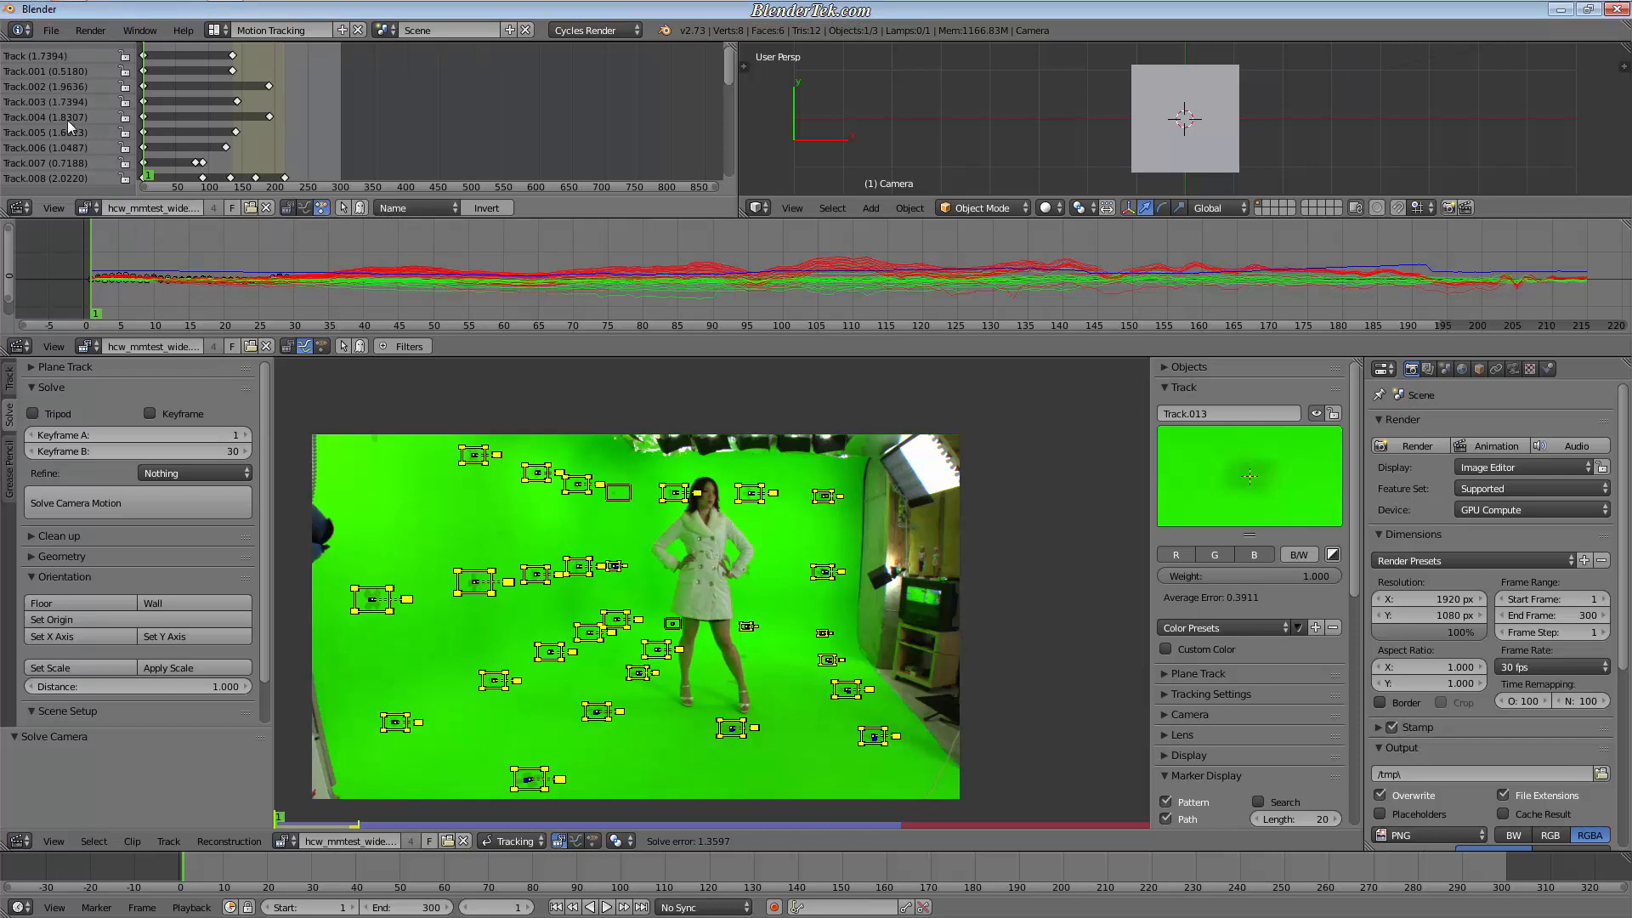
Step: Sort the dopesheet tracks by Average Error and review the list from the lowest to the highest error
click(420, 208)
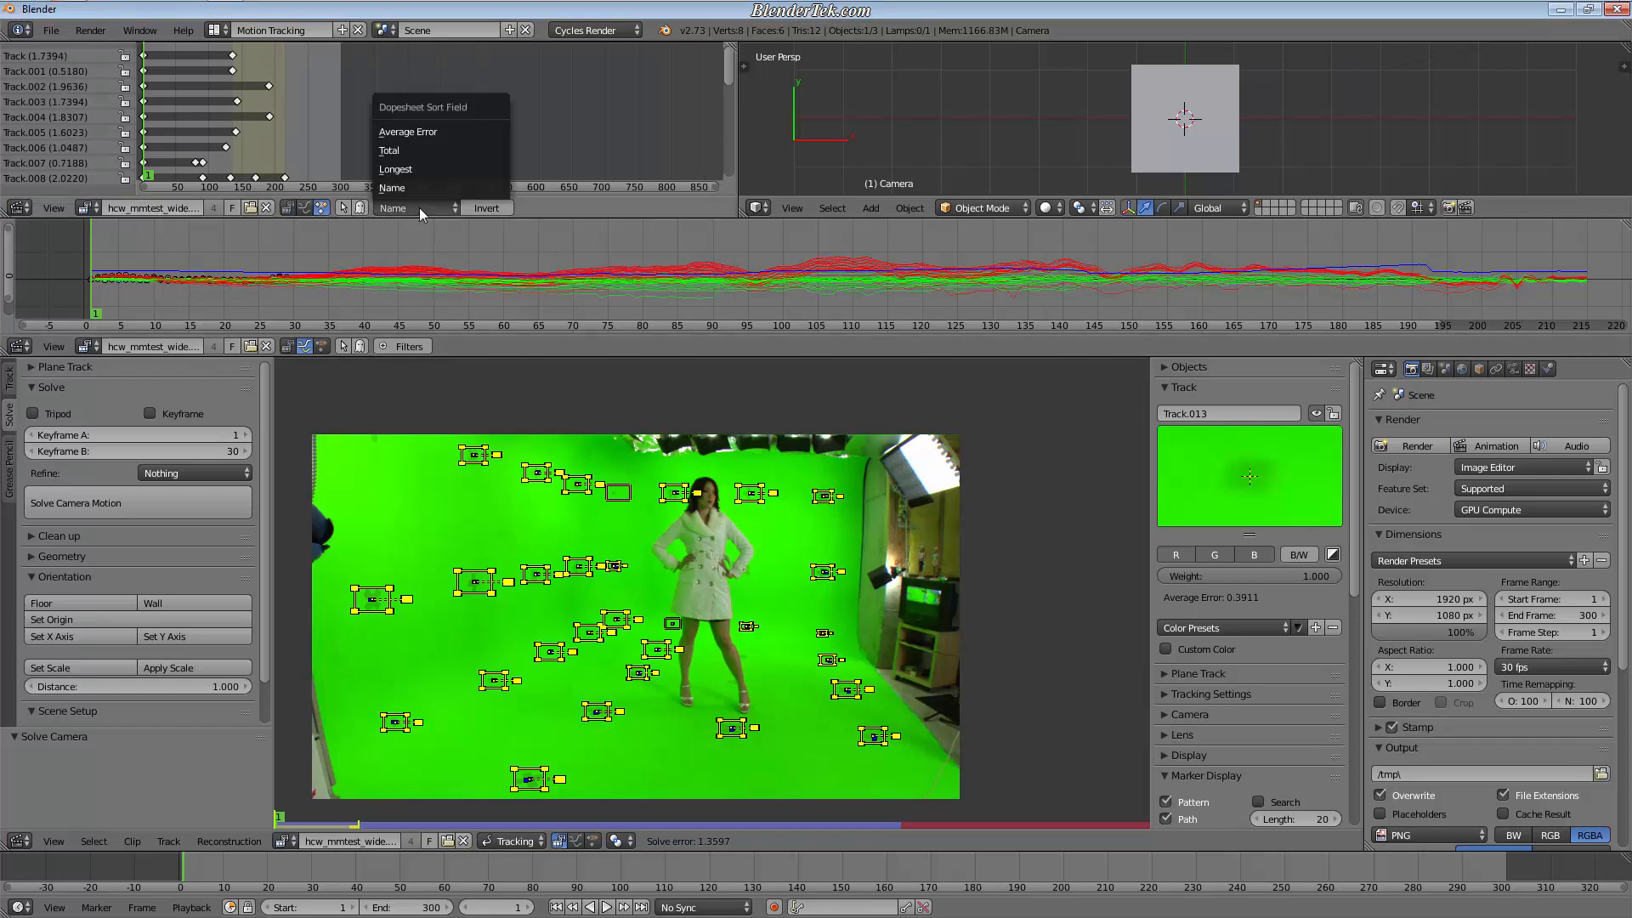
click(424, 133)
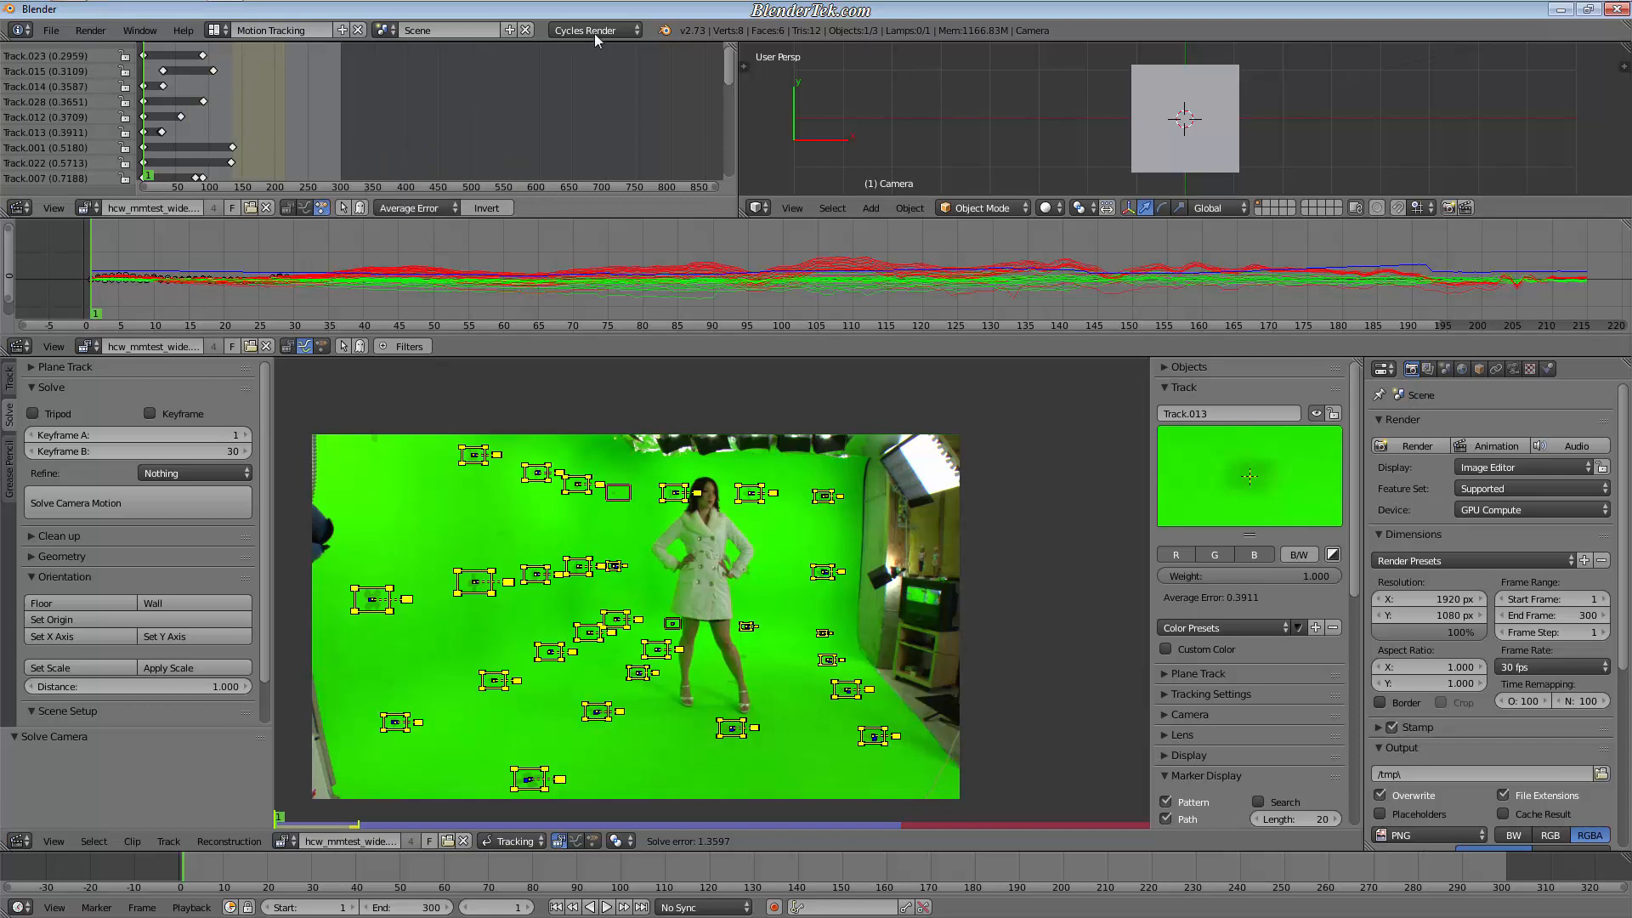
drag(726, 65, 742, 172)
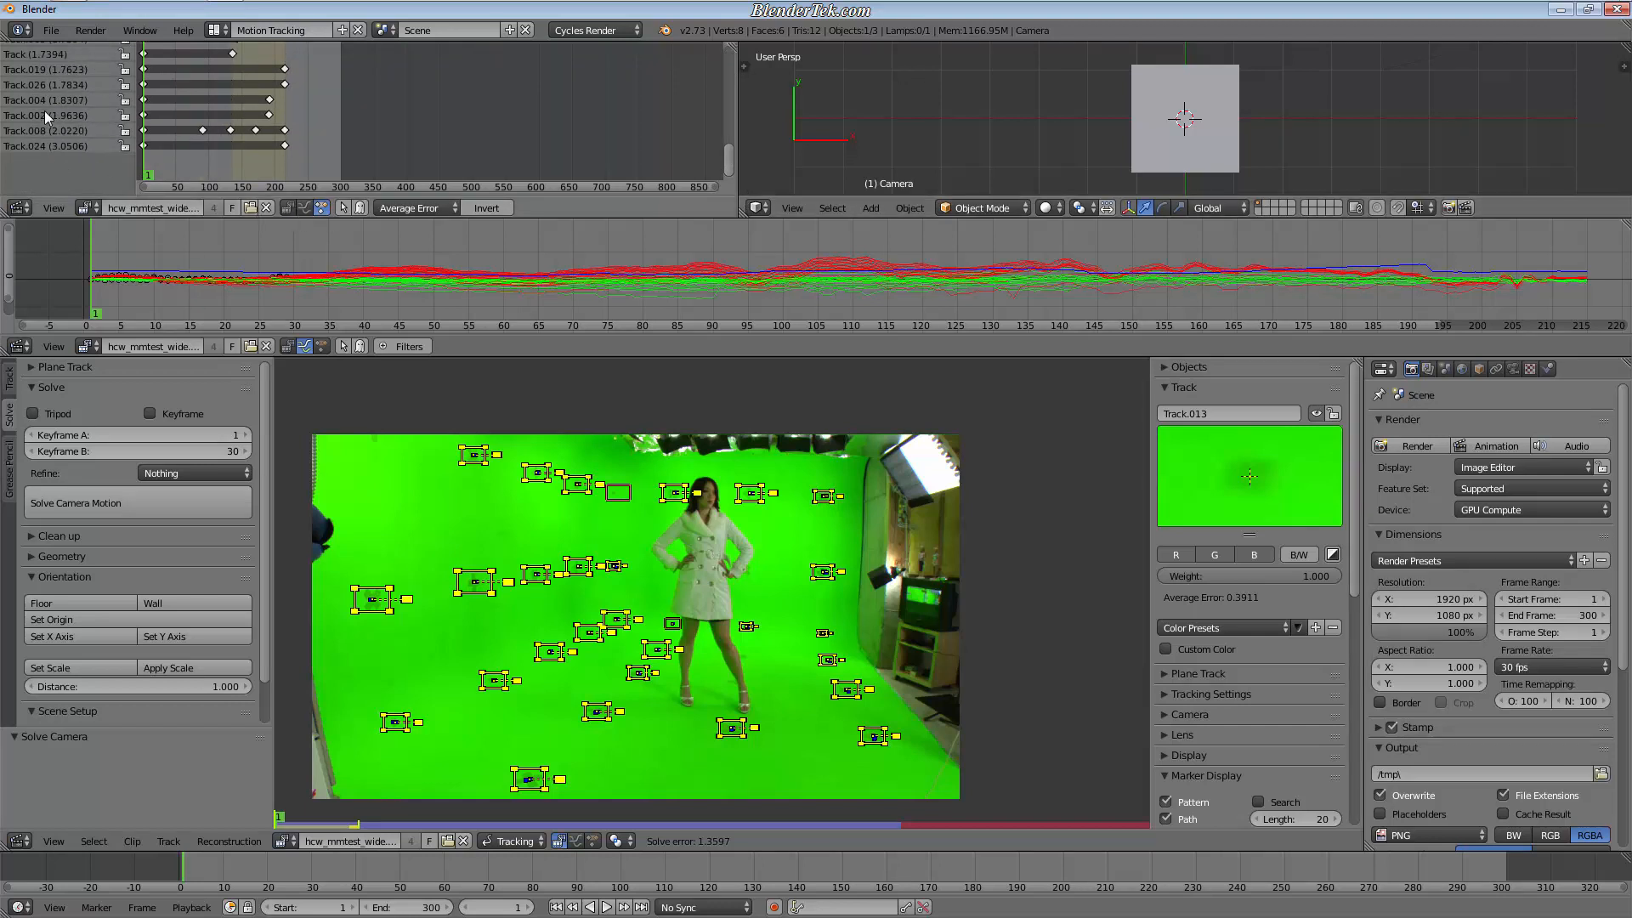
scroll(218, 148, down, 3)
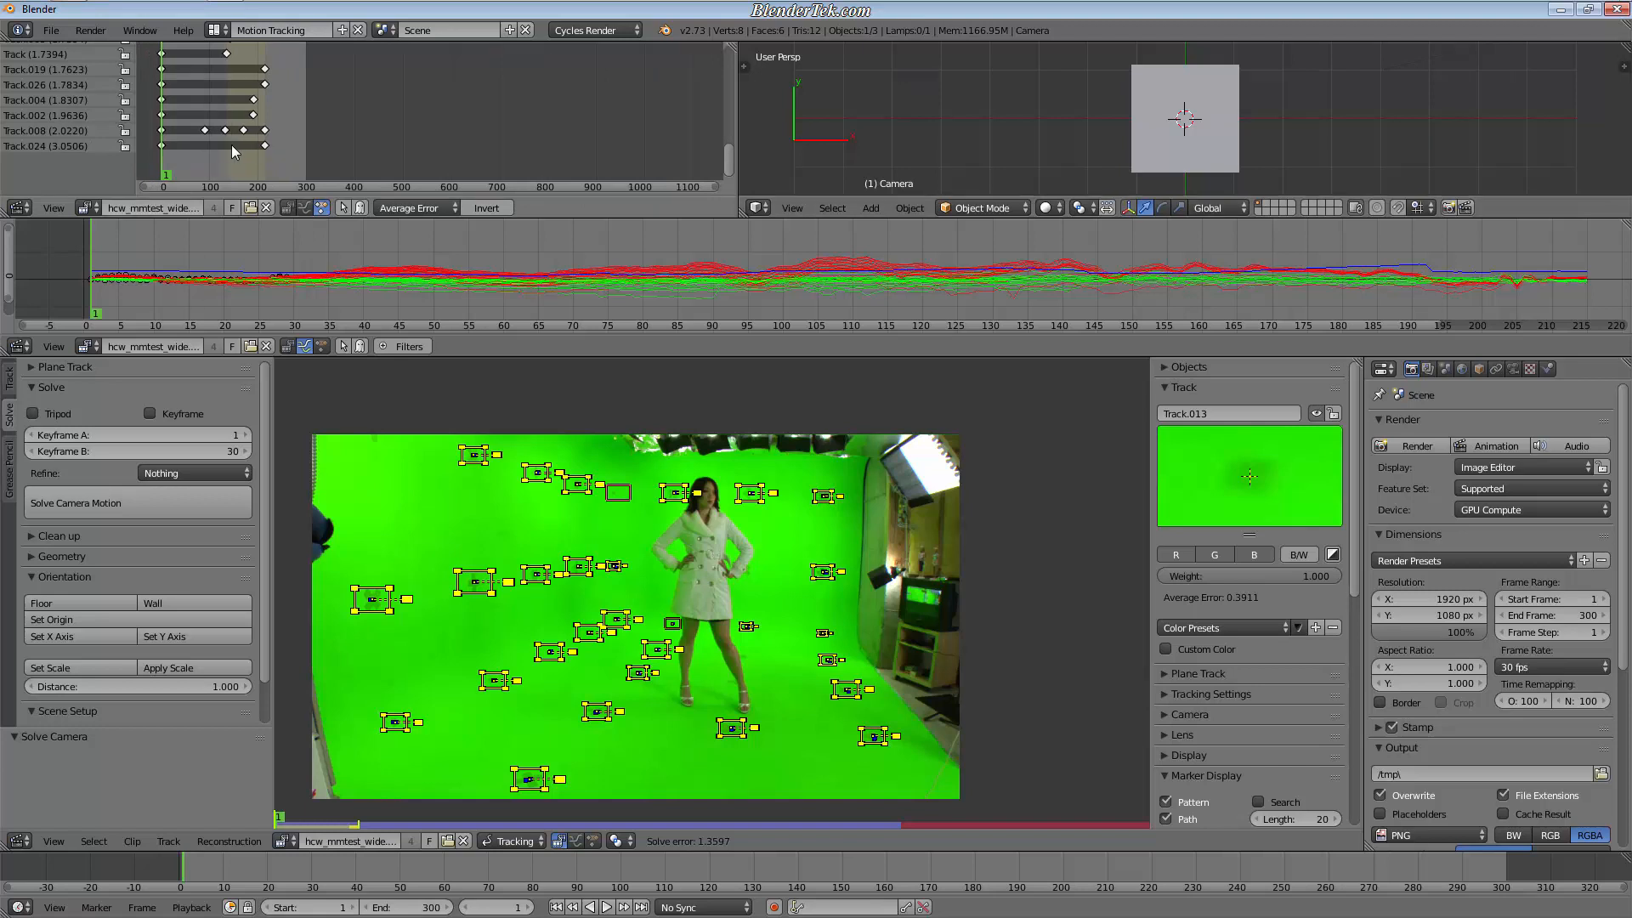
scroll(233, 147, up, 2)
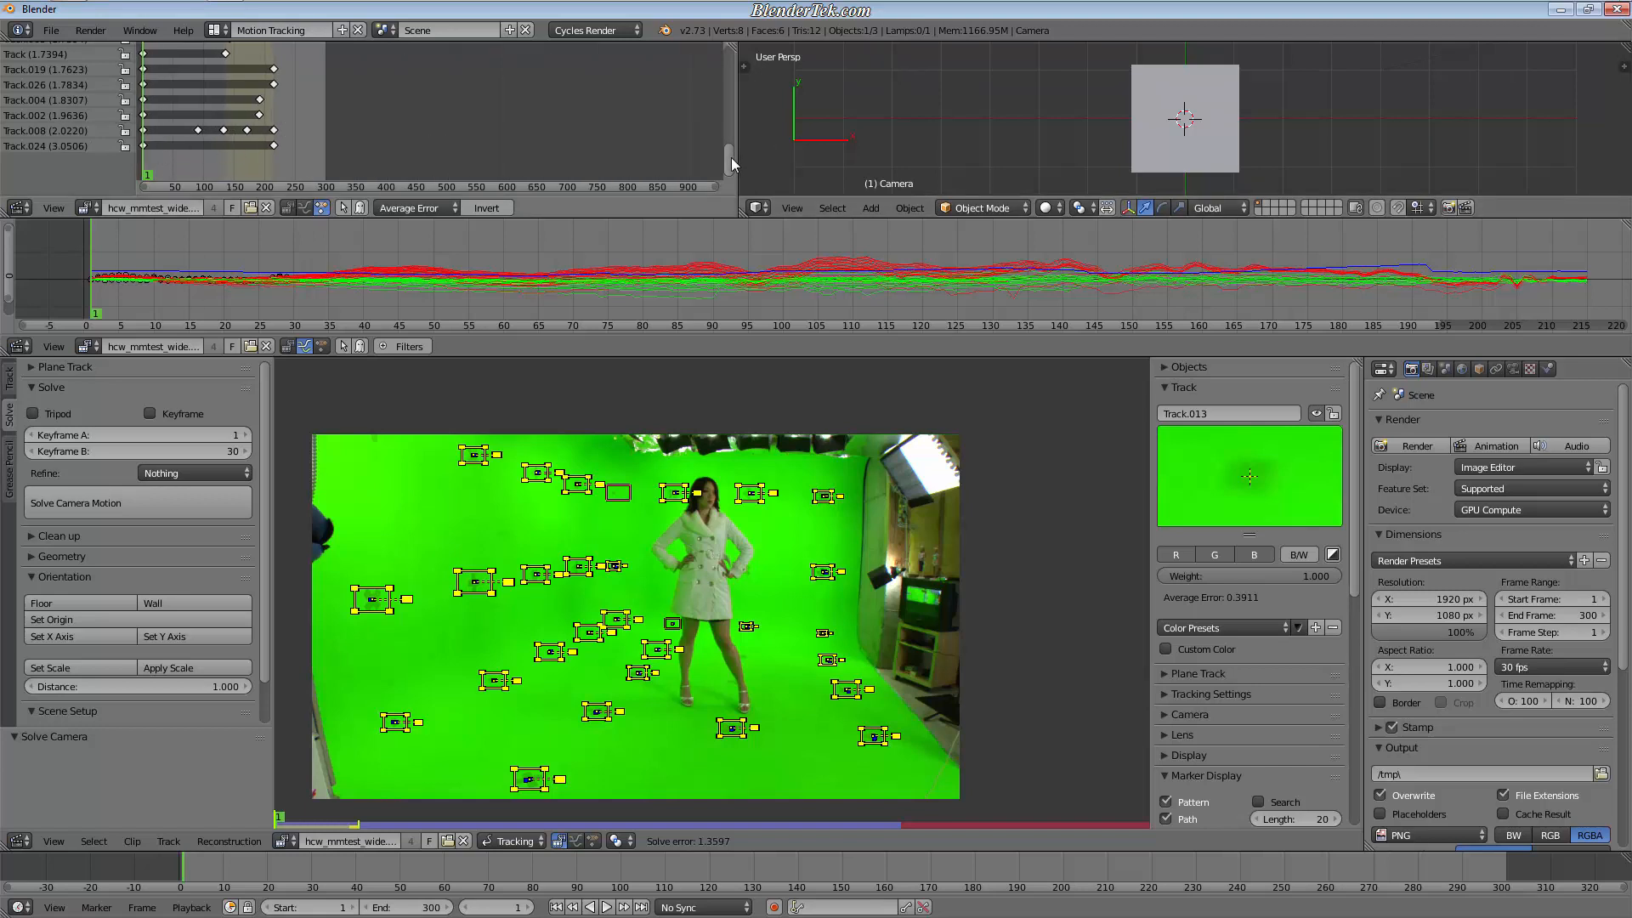
drag(732, 157, 706, 26)
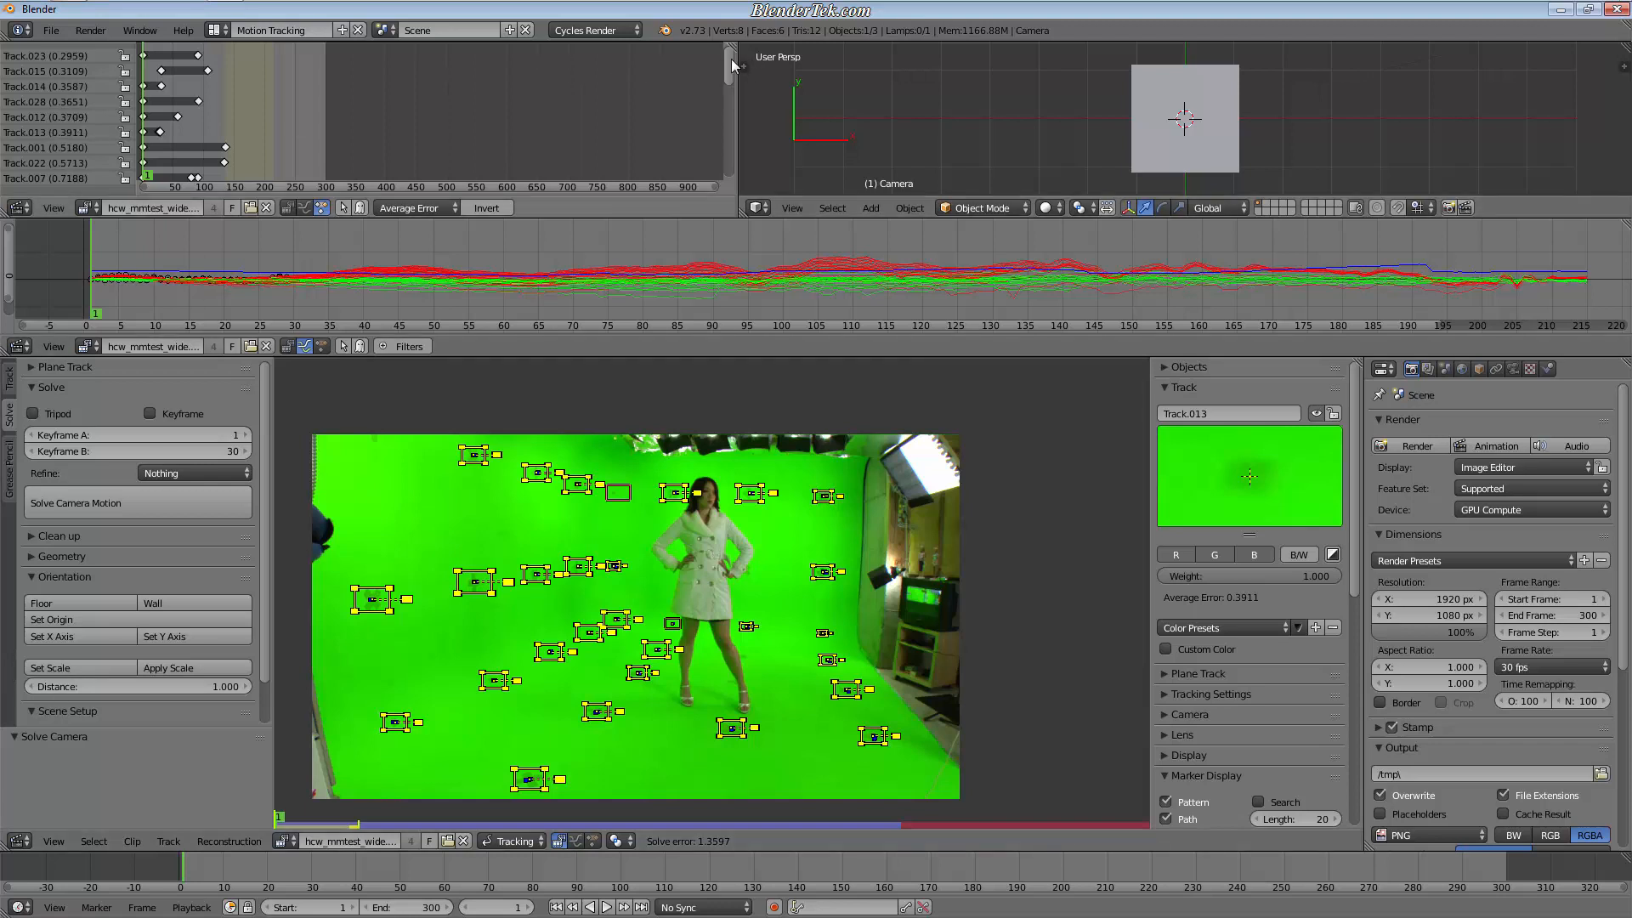
drag(731, 58, 653, 166)
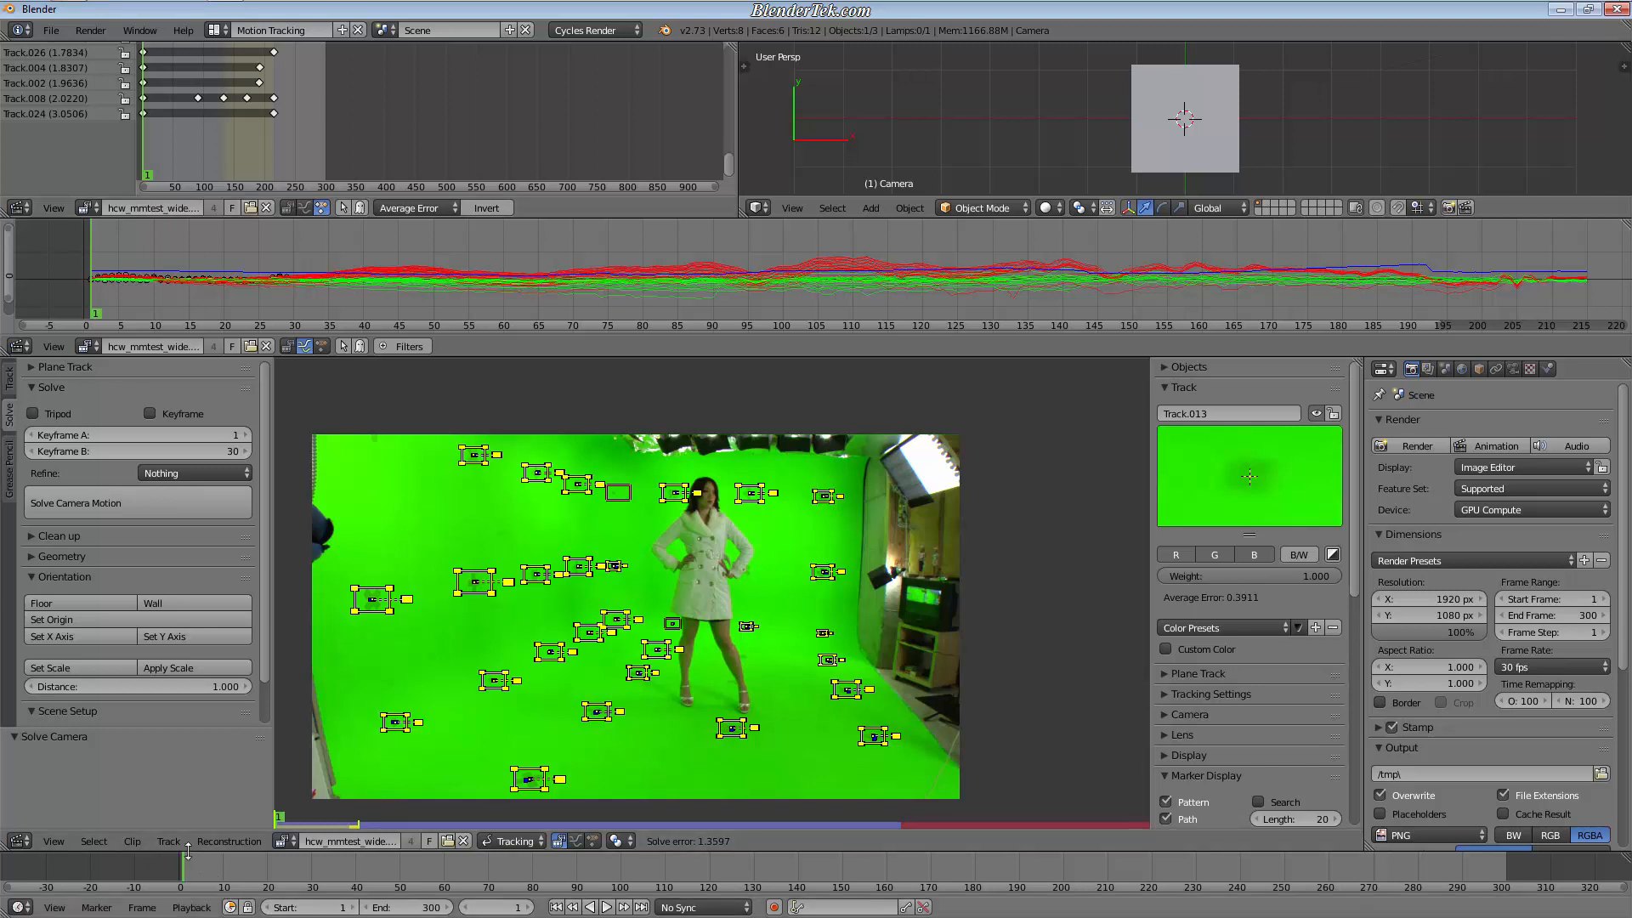
click(132, 841)
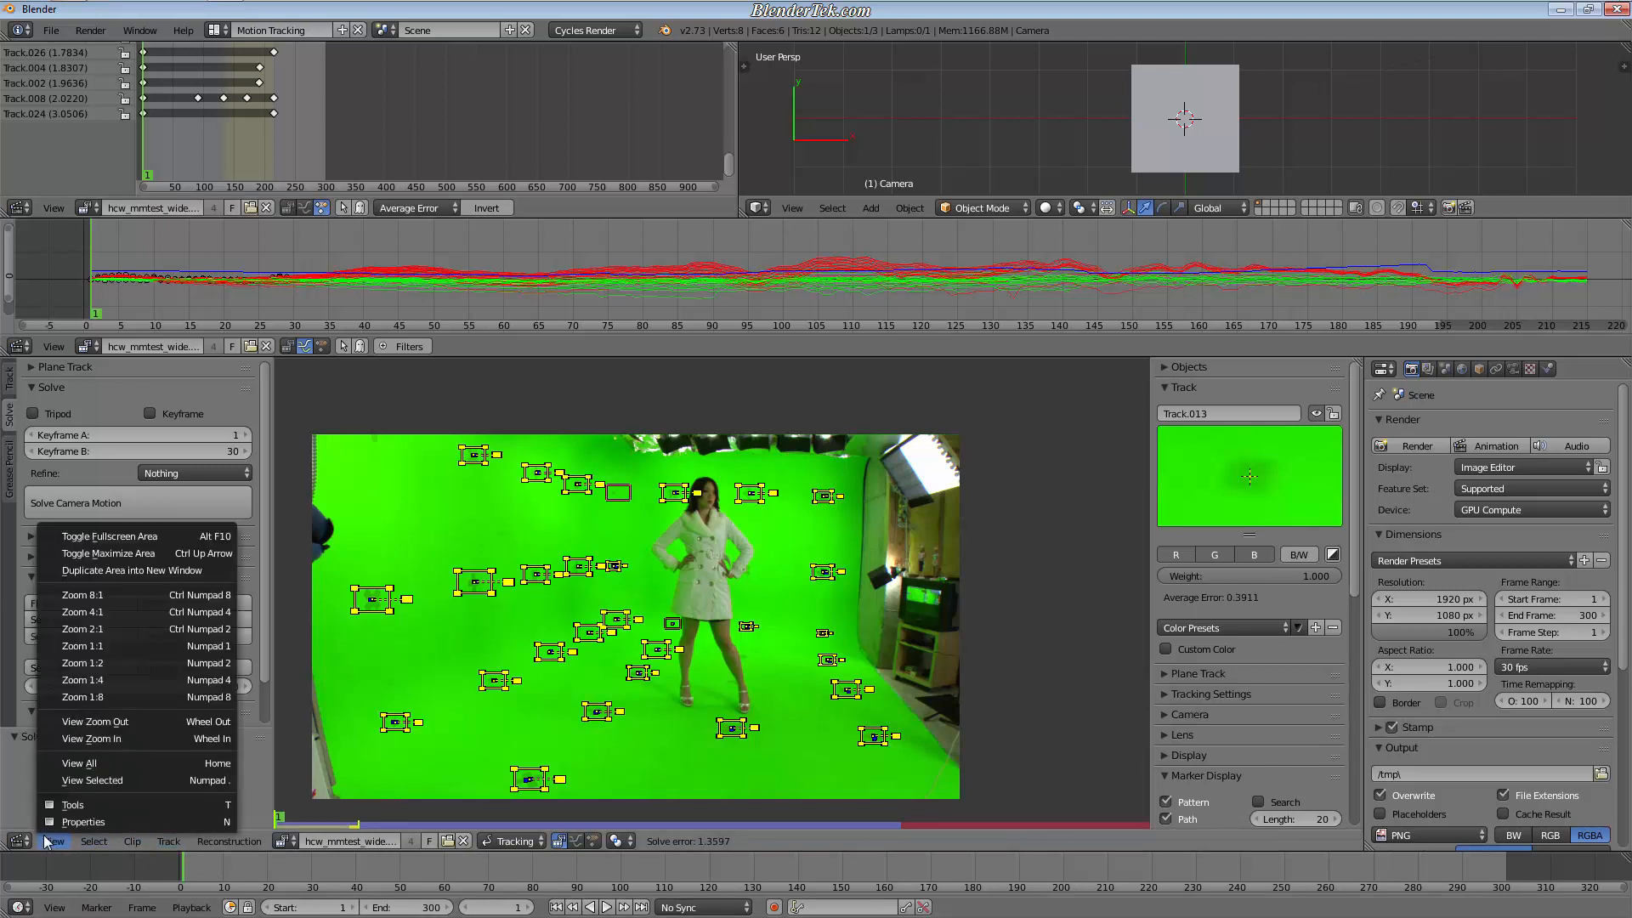
mouse_move(168, 848)
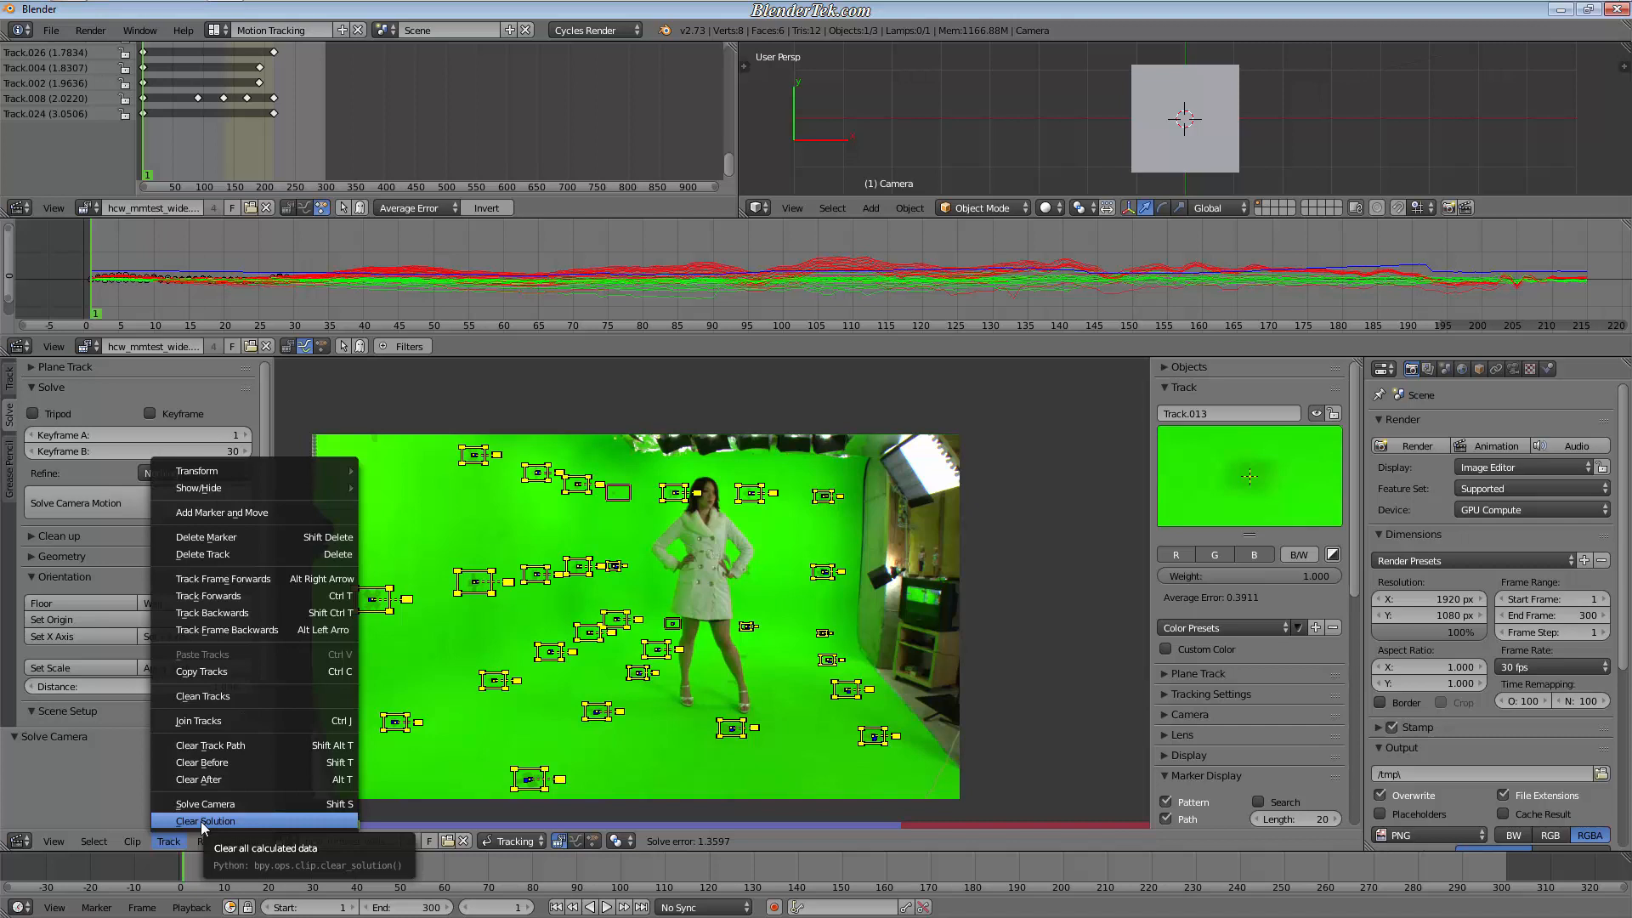
click(201, 821)
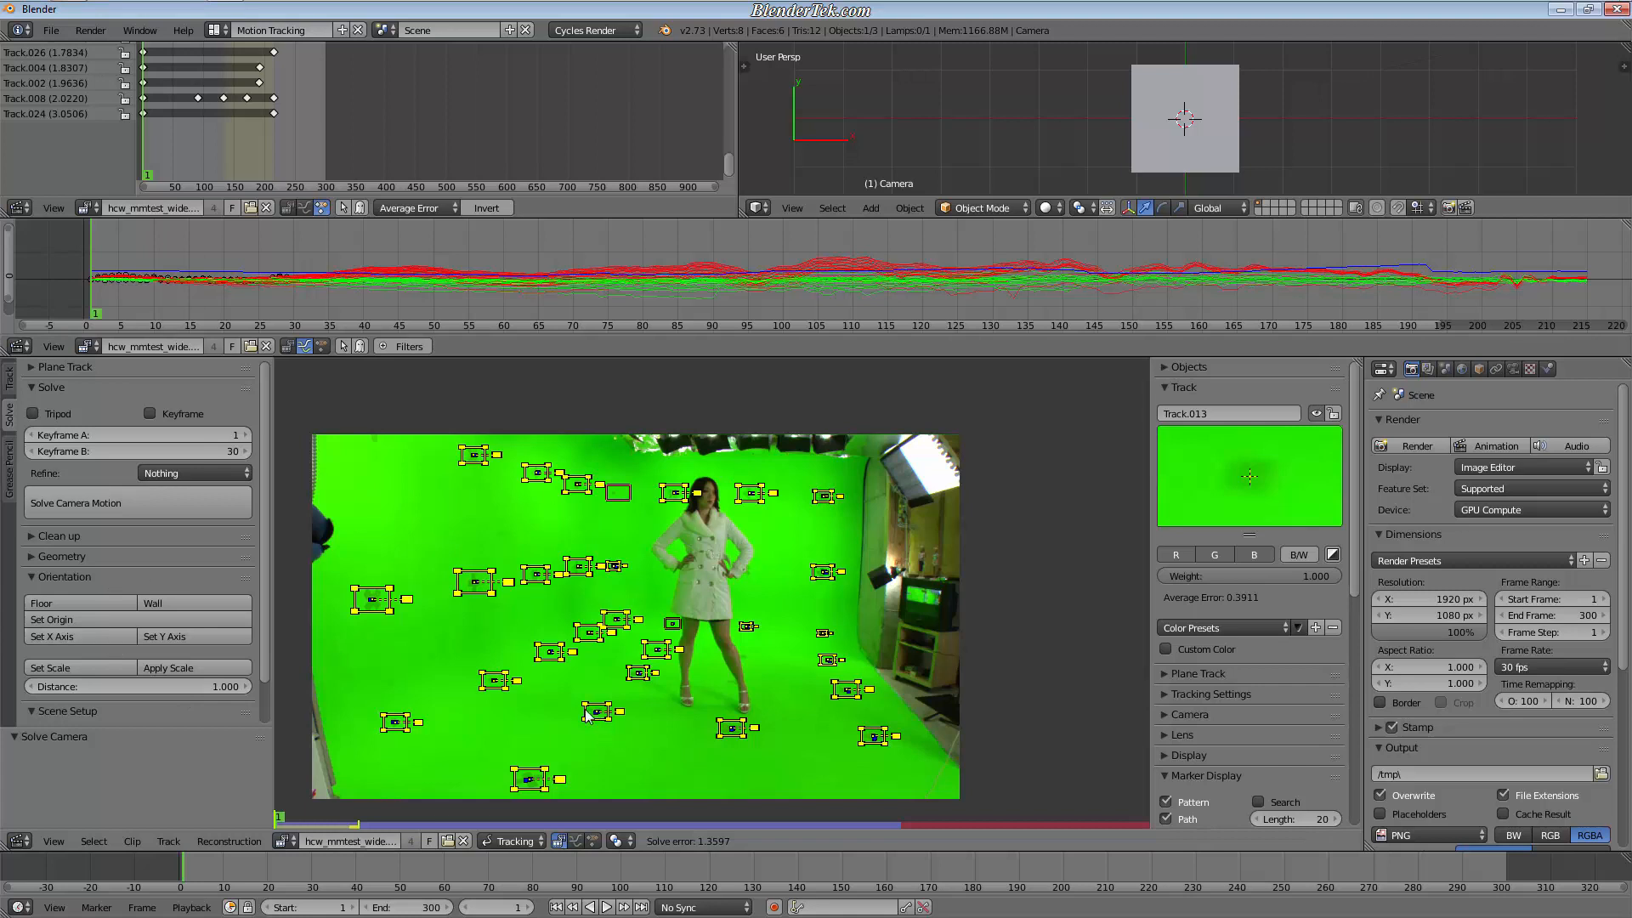
Step: Deselect all tracks, select the floor marker just in front of the woman's feet (Track.008) and set it as the origin
key(a)
scroll(235, 545, down, 2)
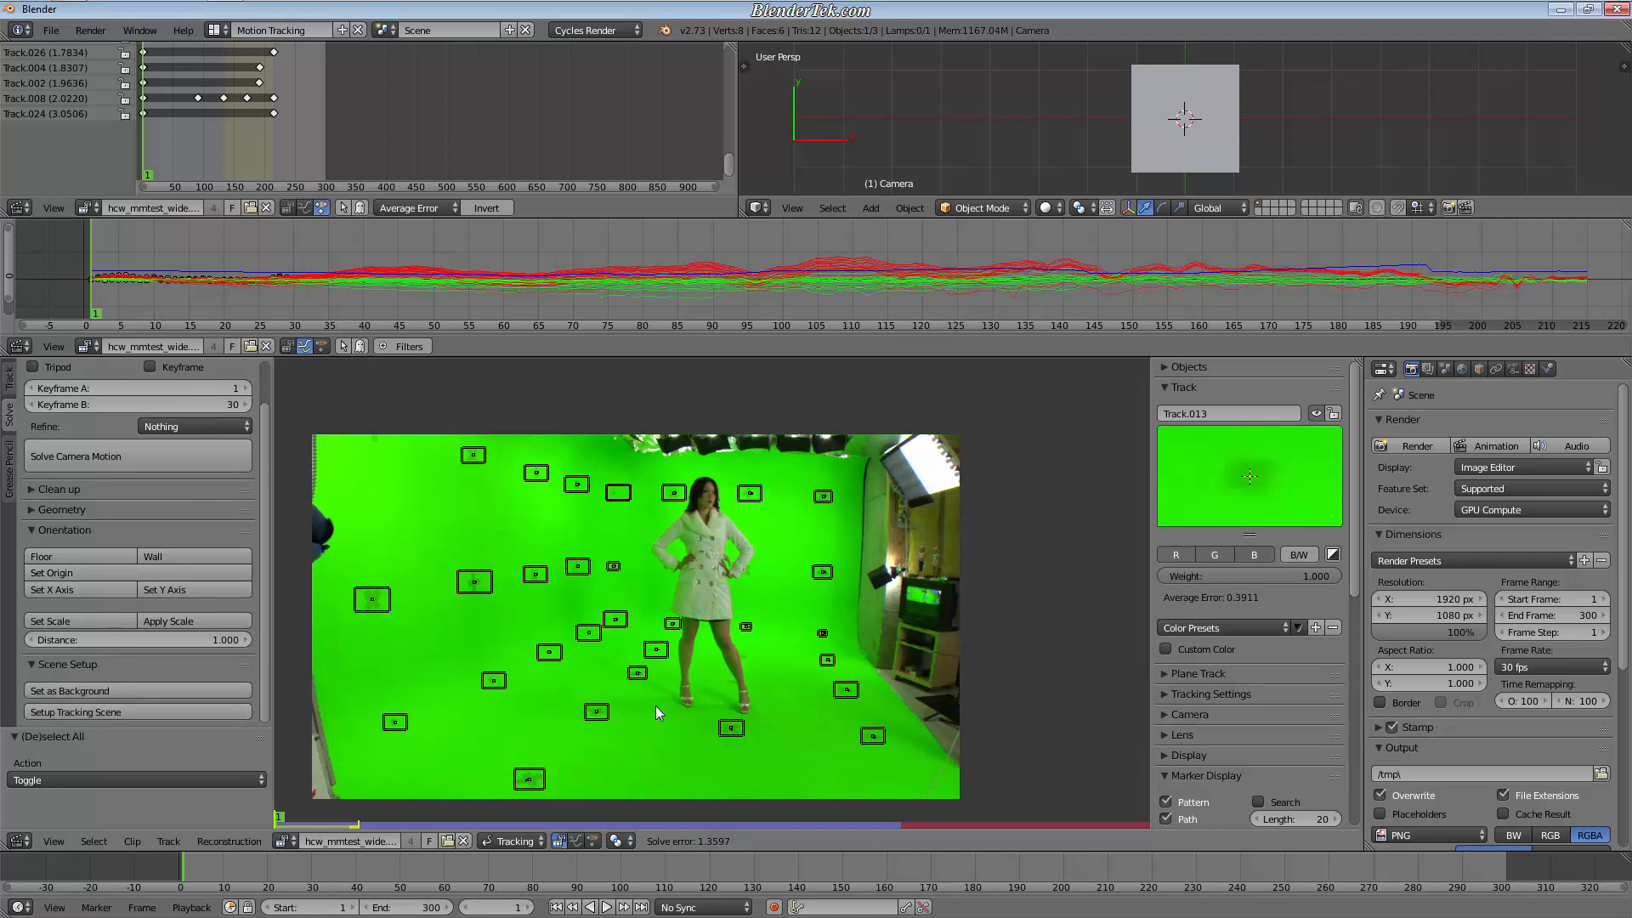
click(730, 733)
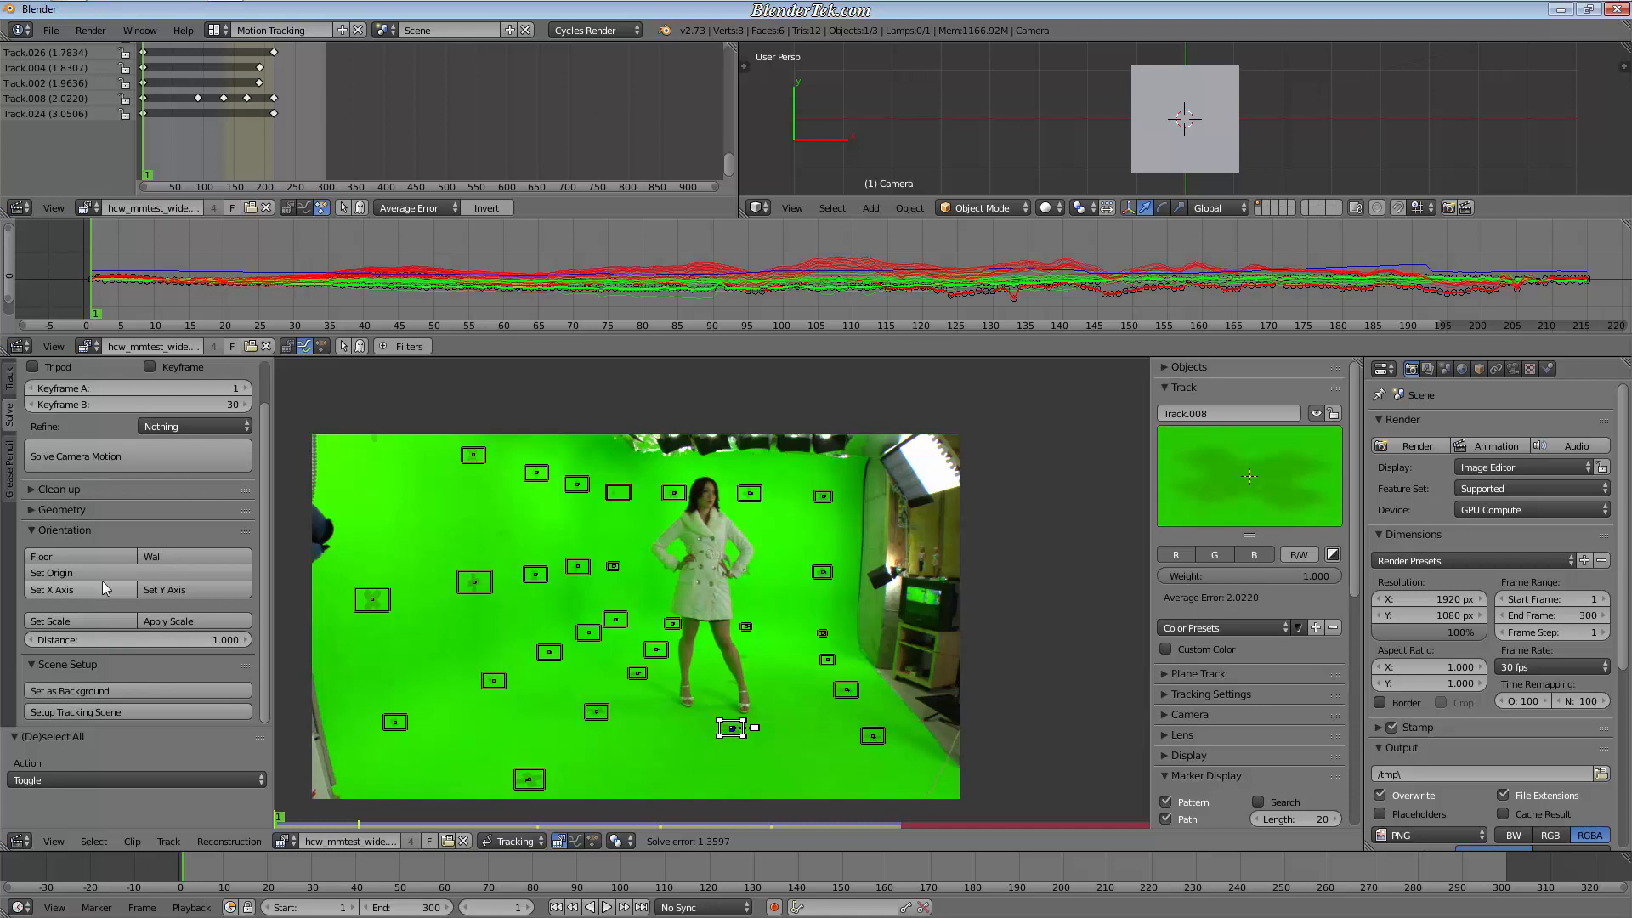
click(106, 573)
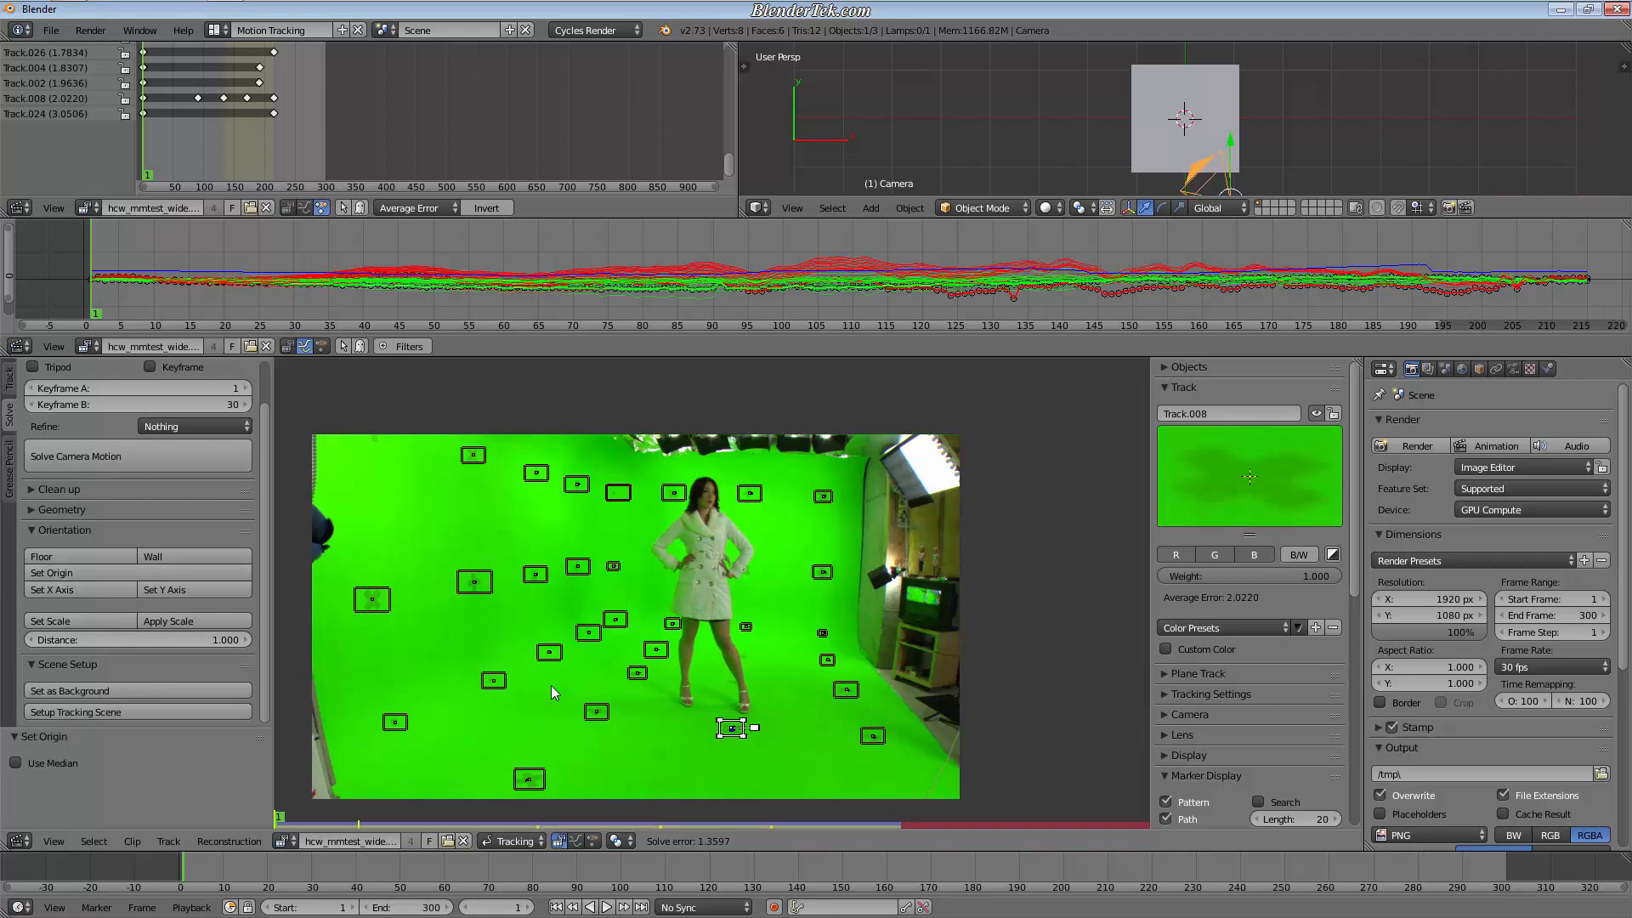
Step: Set the floor plane from the nearest foreground floor marker, the coat-hem marker and Track.003 at the far edge of the floor
click(530, 777)
shift+click(673, 623)
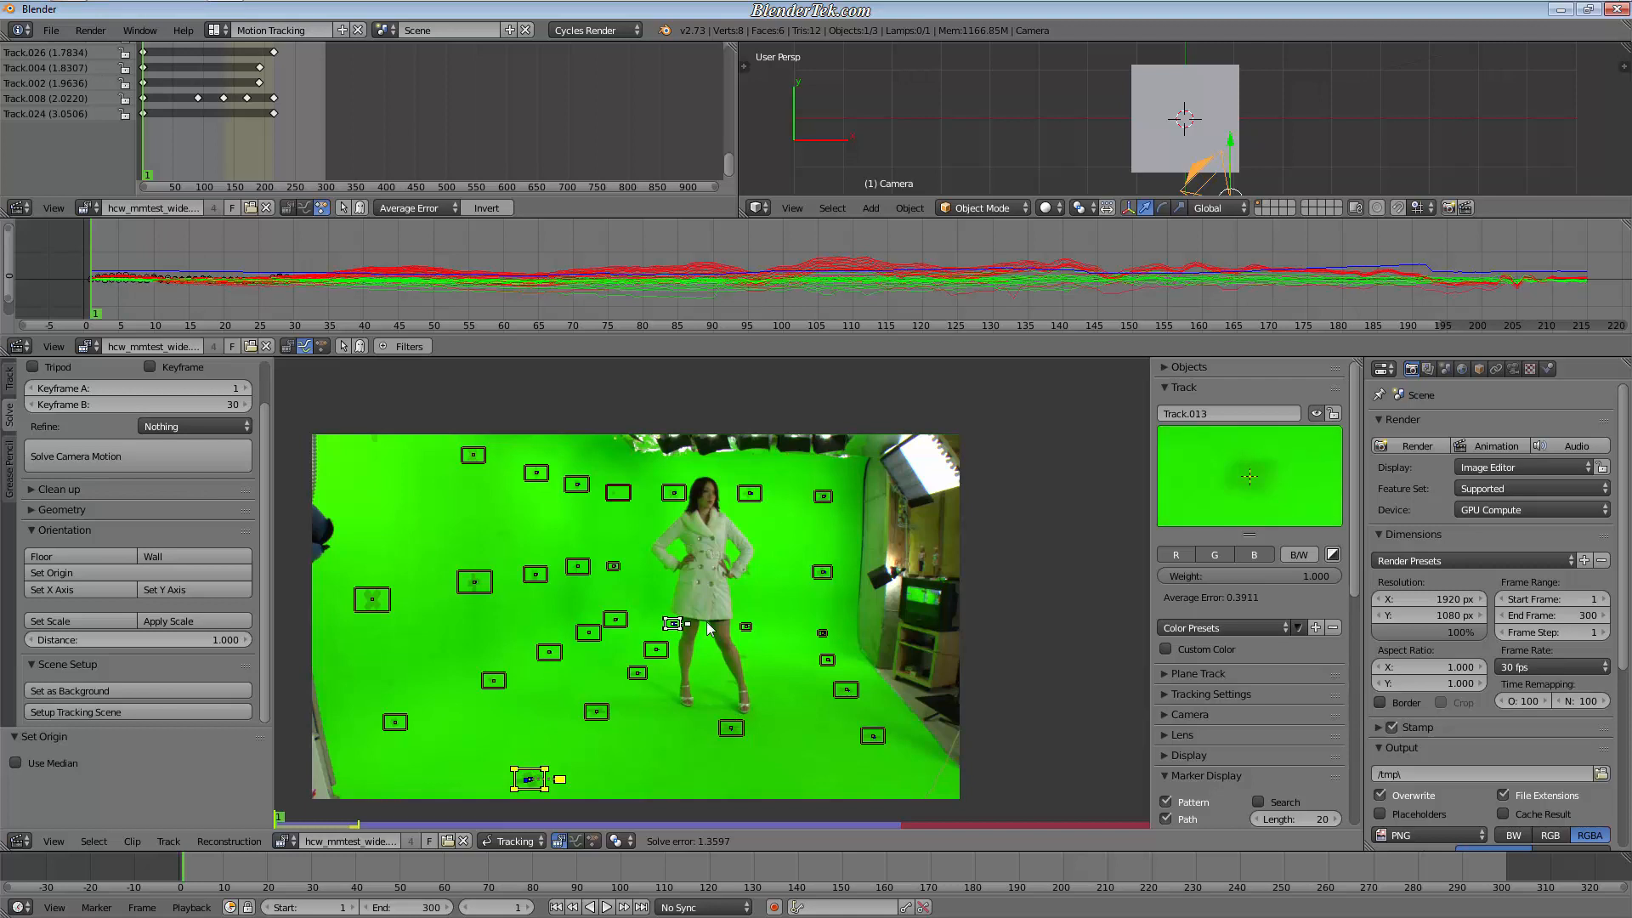
shift+click(823, 633)
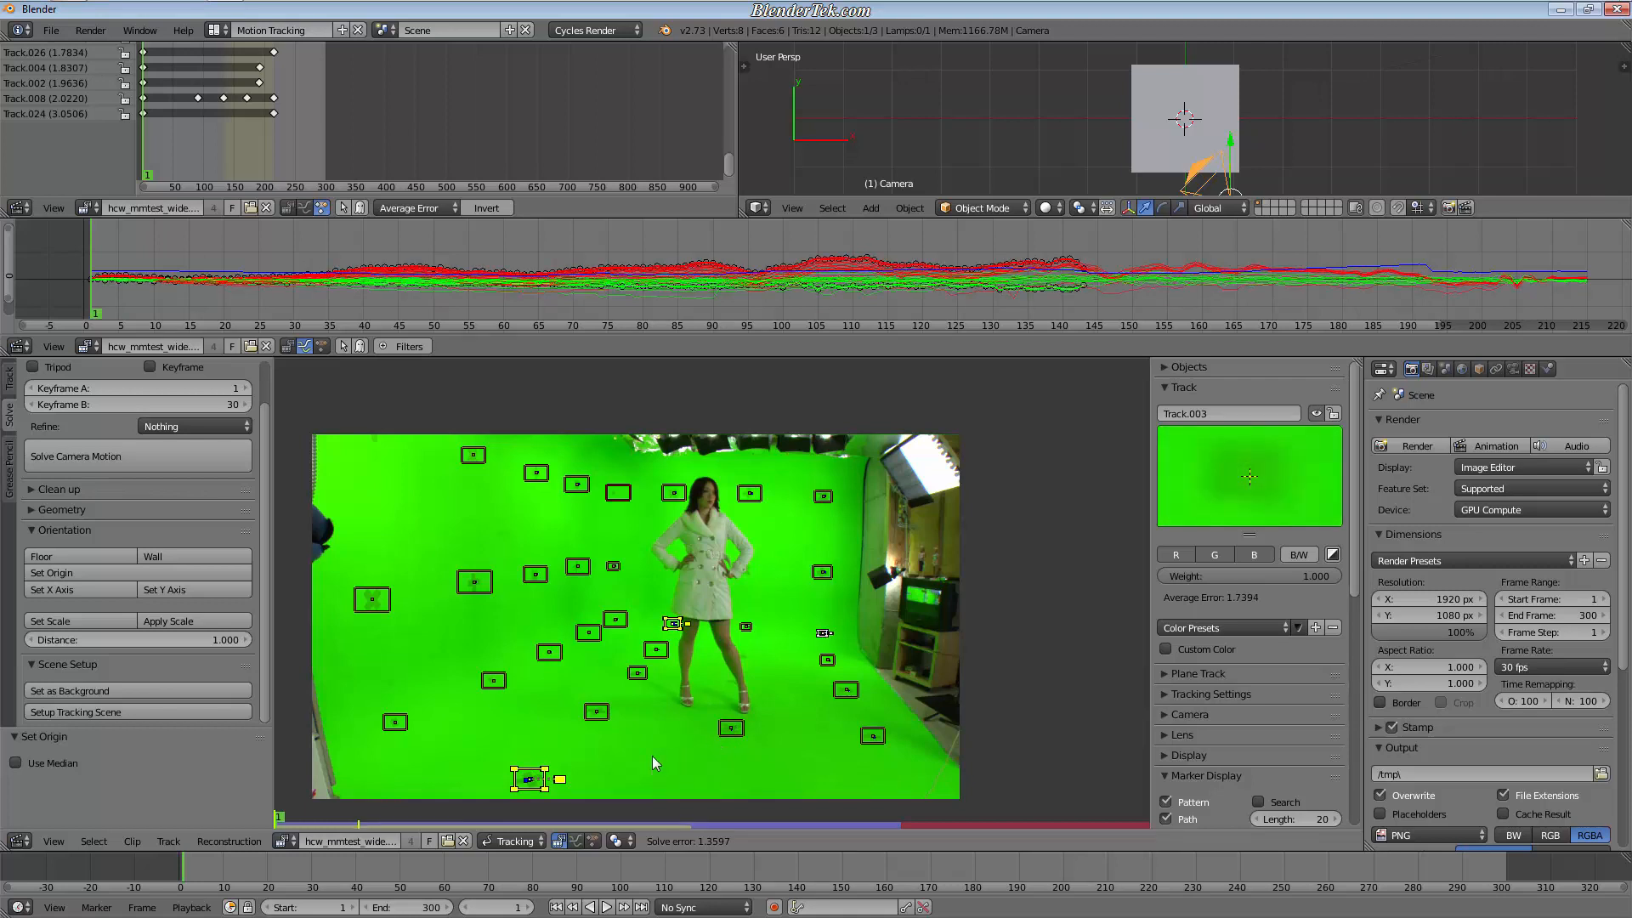
click(106, 554)
Step: Set the wall plane from the two stacked back-wall markers near the studio lights and Track.014 beside the woman's head
click(618, 618)
right_click(822, 572)
shift+right_click(822, 493)
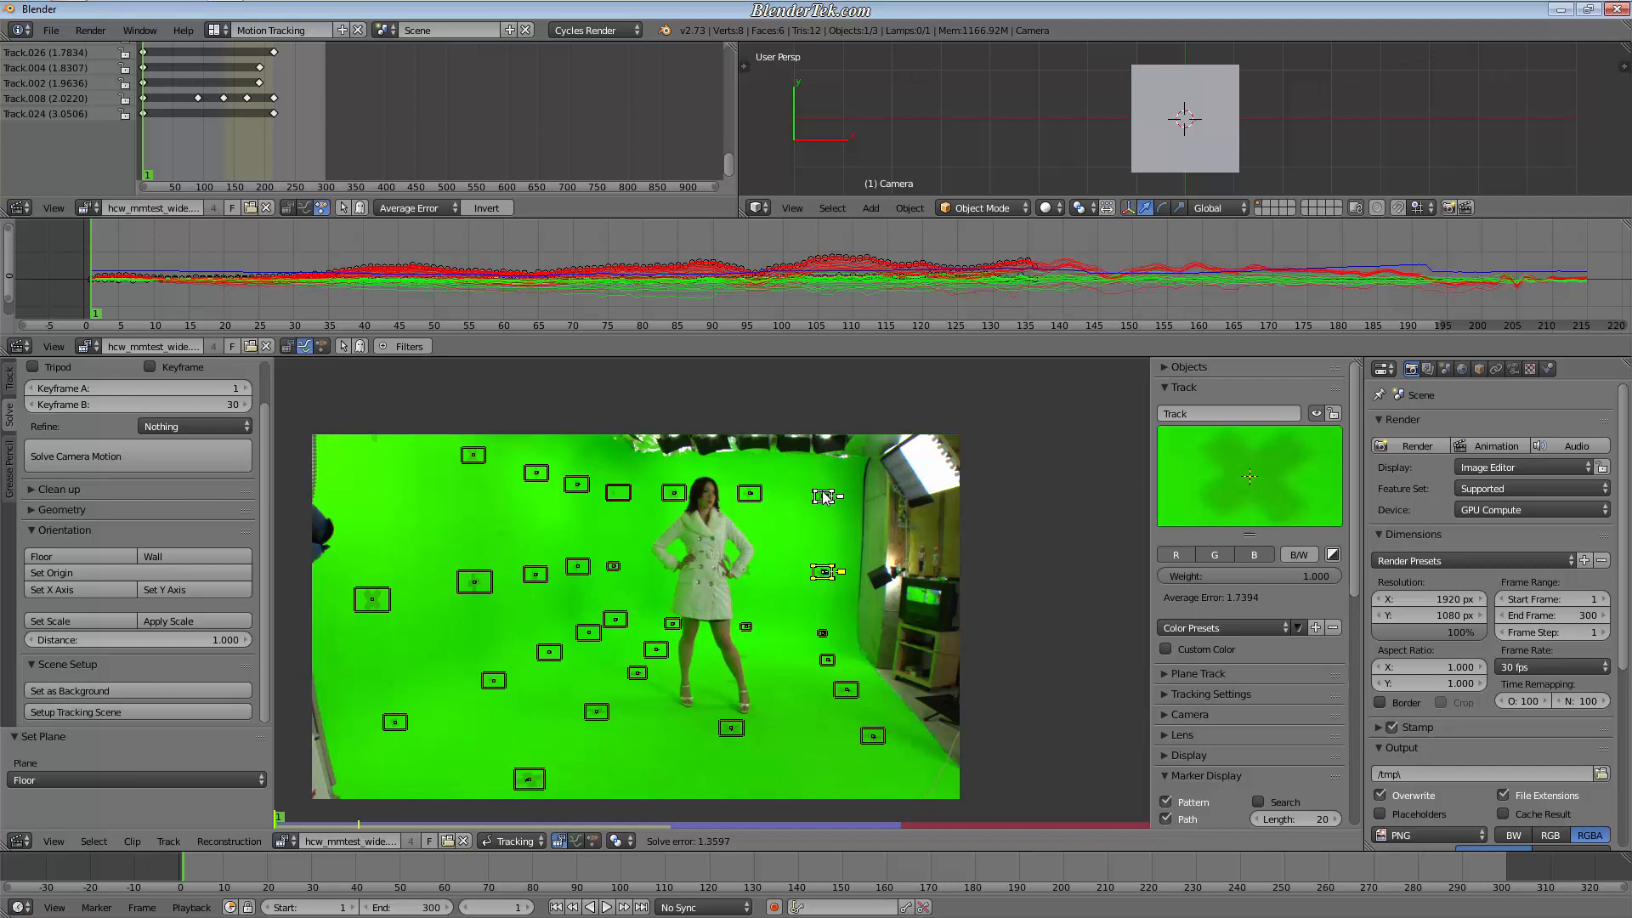
shift+right_click(682, 487)
click(168, 554)
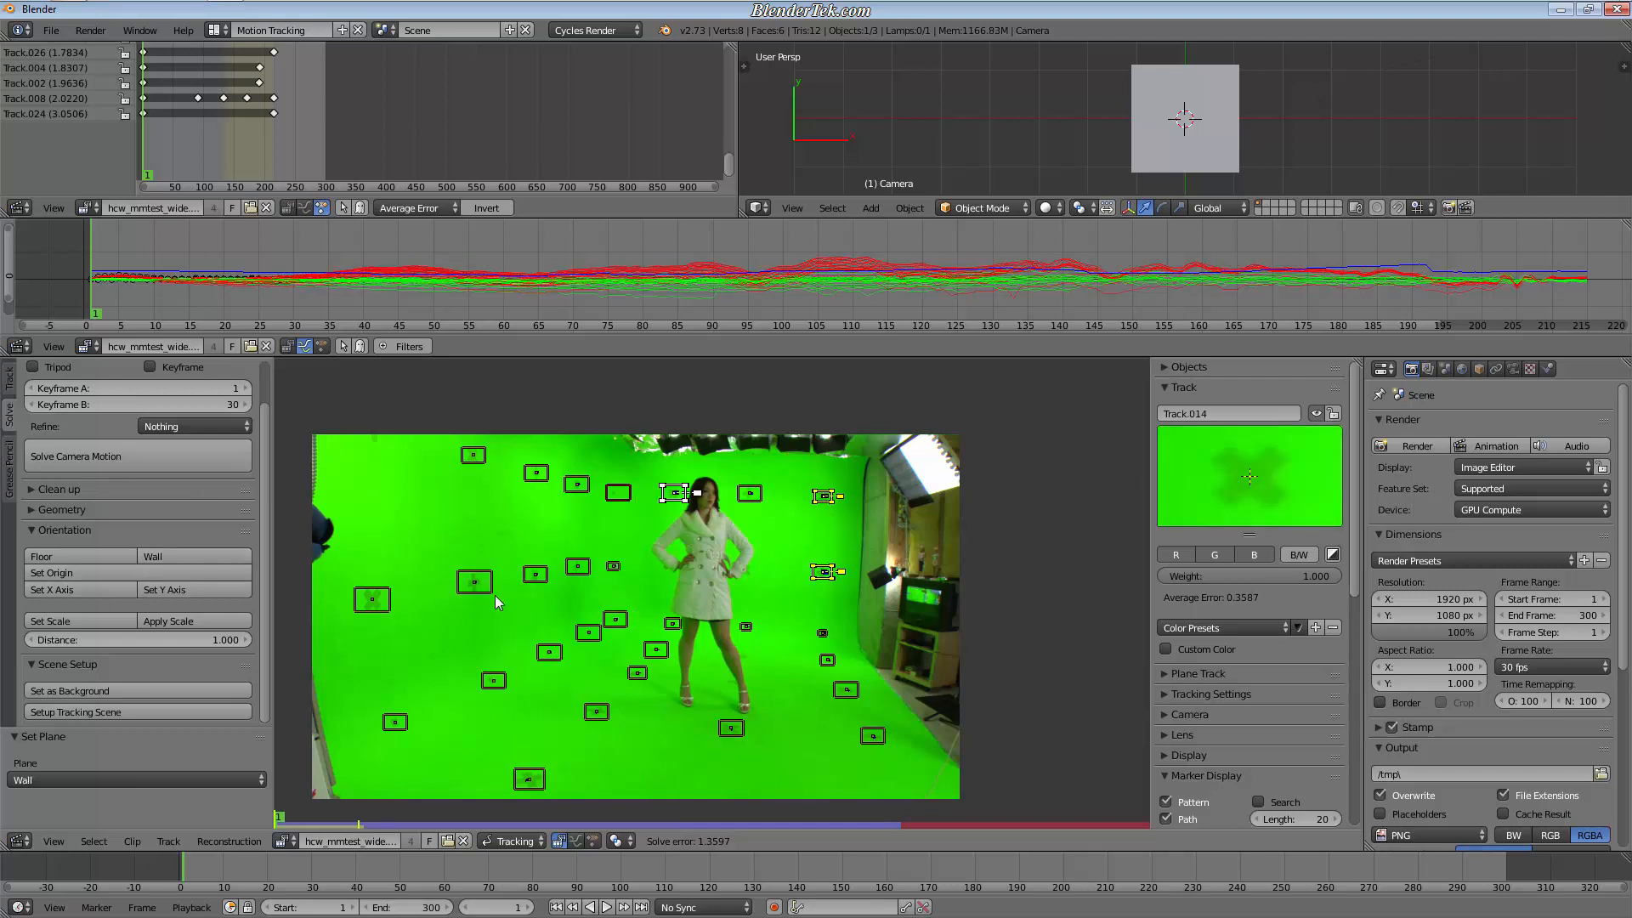
Step: Set up the tracking scene and switch the screen layout to Default
click(185, 712)
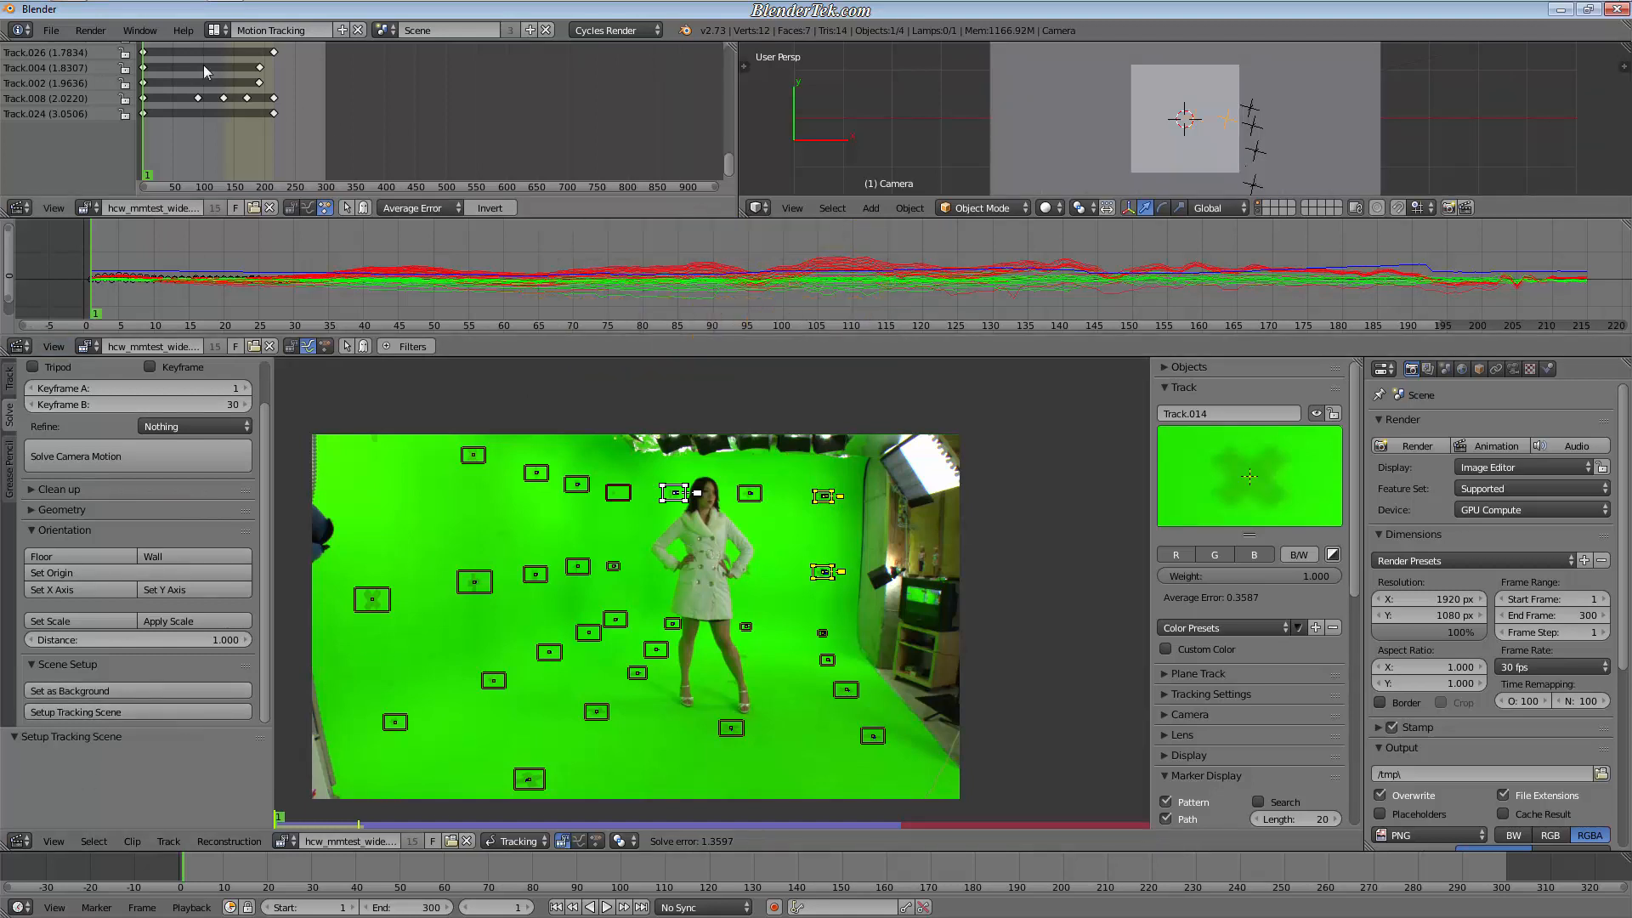
click(213, 29)
click(306, 122)
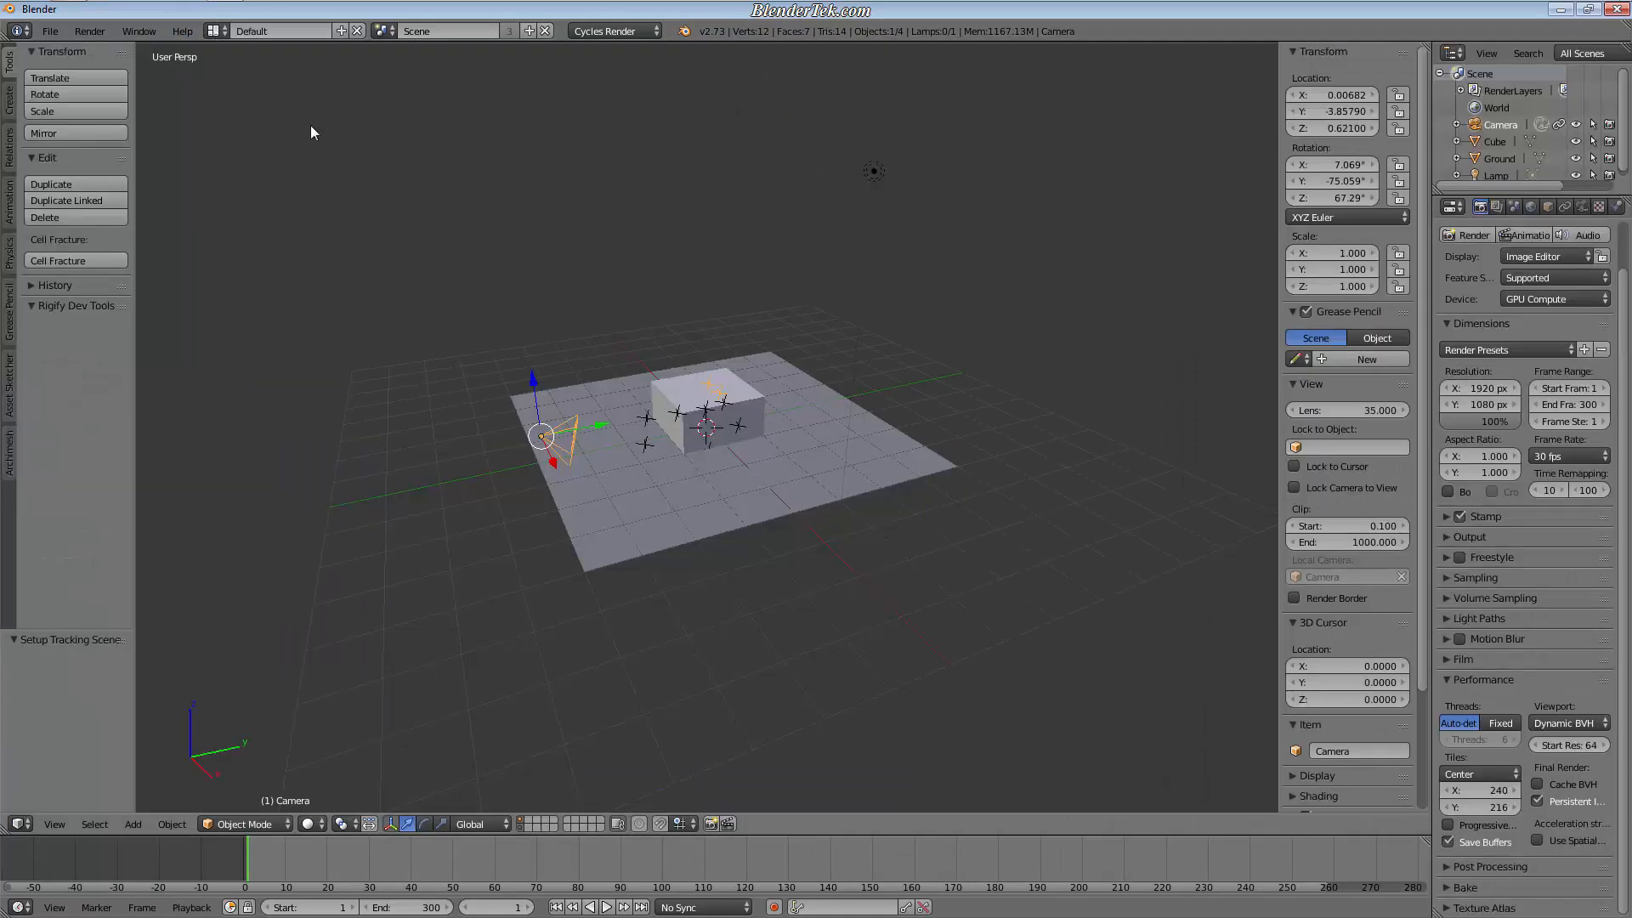
Step: Hide the ground plane and the cube so the camera and tracked points stand alone in the scene
scroll(629, 431, up, 6)
mouse_move(658, 450)
middle_down()
mouse_move(862, 456)
mouse_move(672, 446)
middle_up()
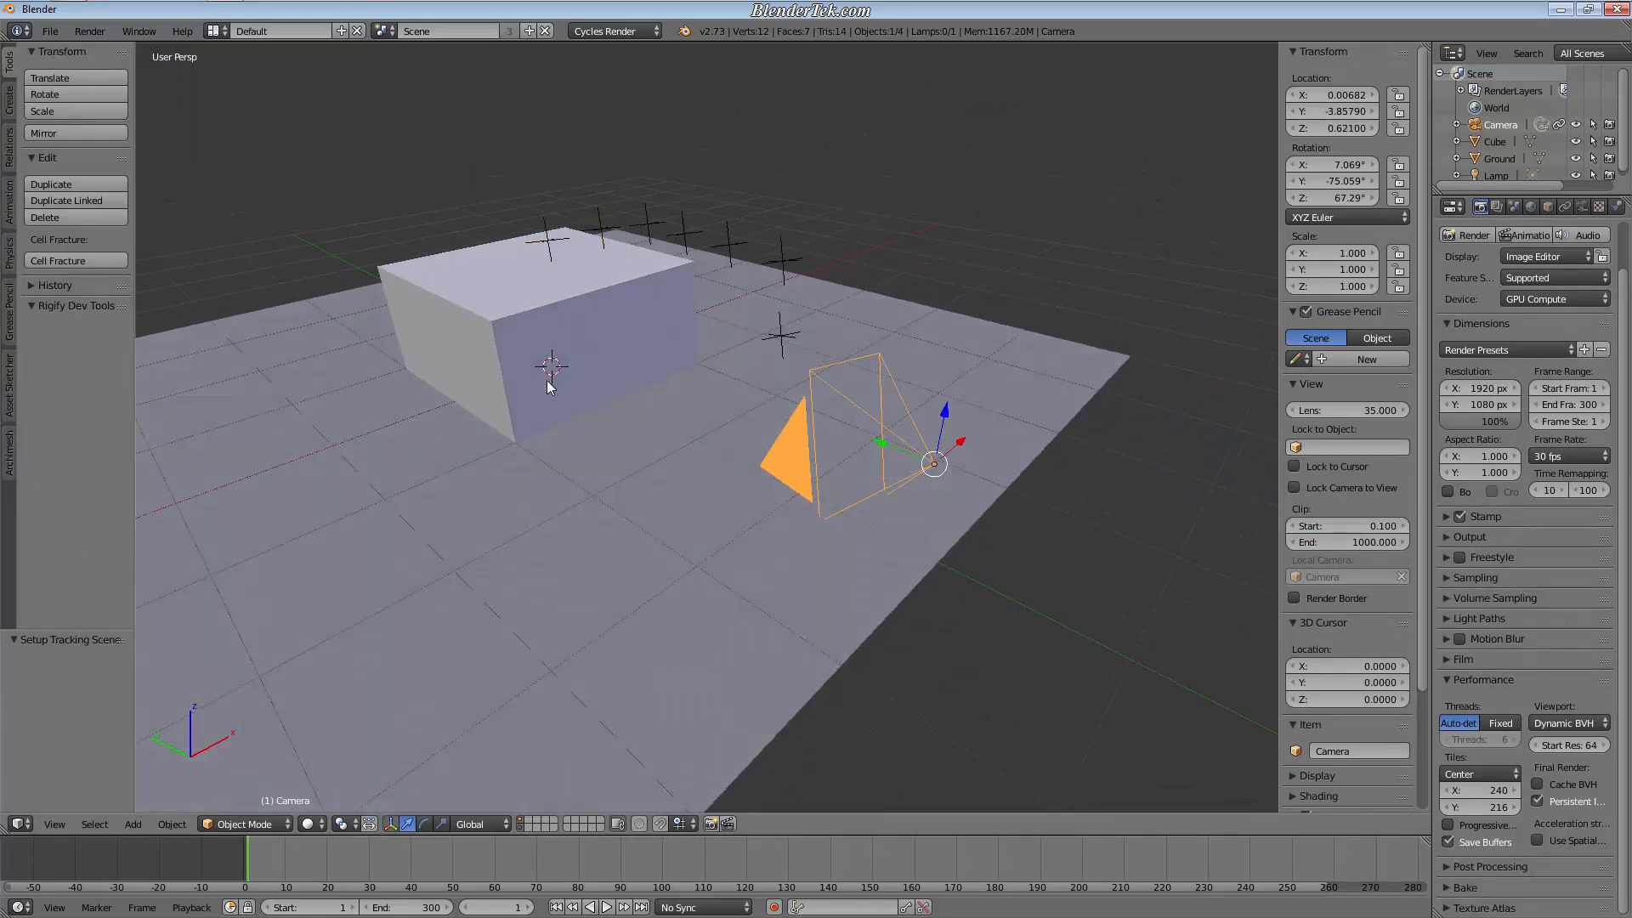
key(h)
key(alt+h)
right_click(466, 619)
key(h)
right_click(497, 343)
key(h)
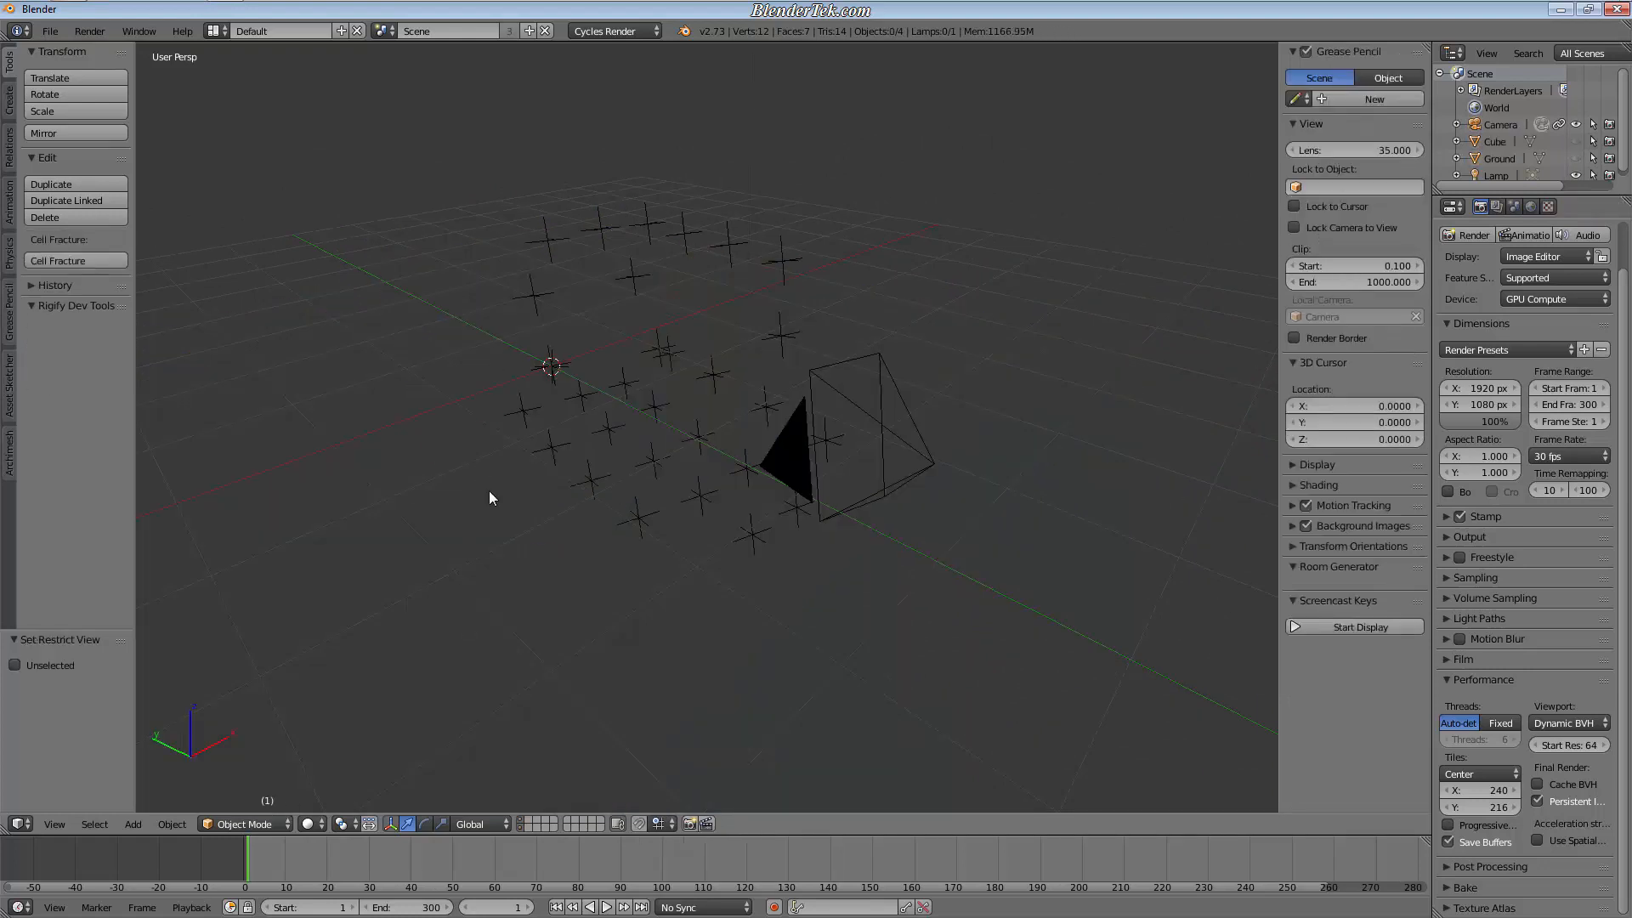
Step: Select the camera, scrub through its solved motion and examine the tracked points against the footage through the camera view
middle_drag(490, 498, 578, 478)
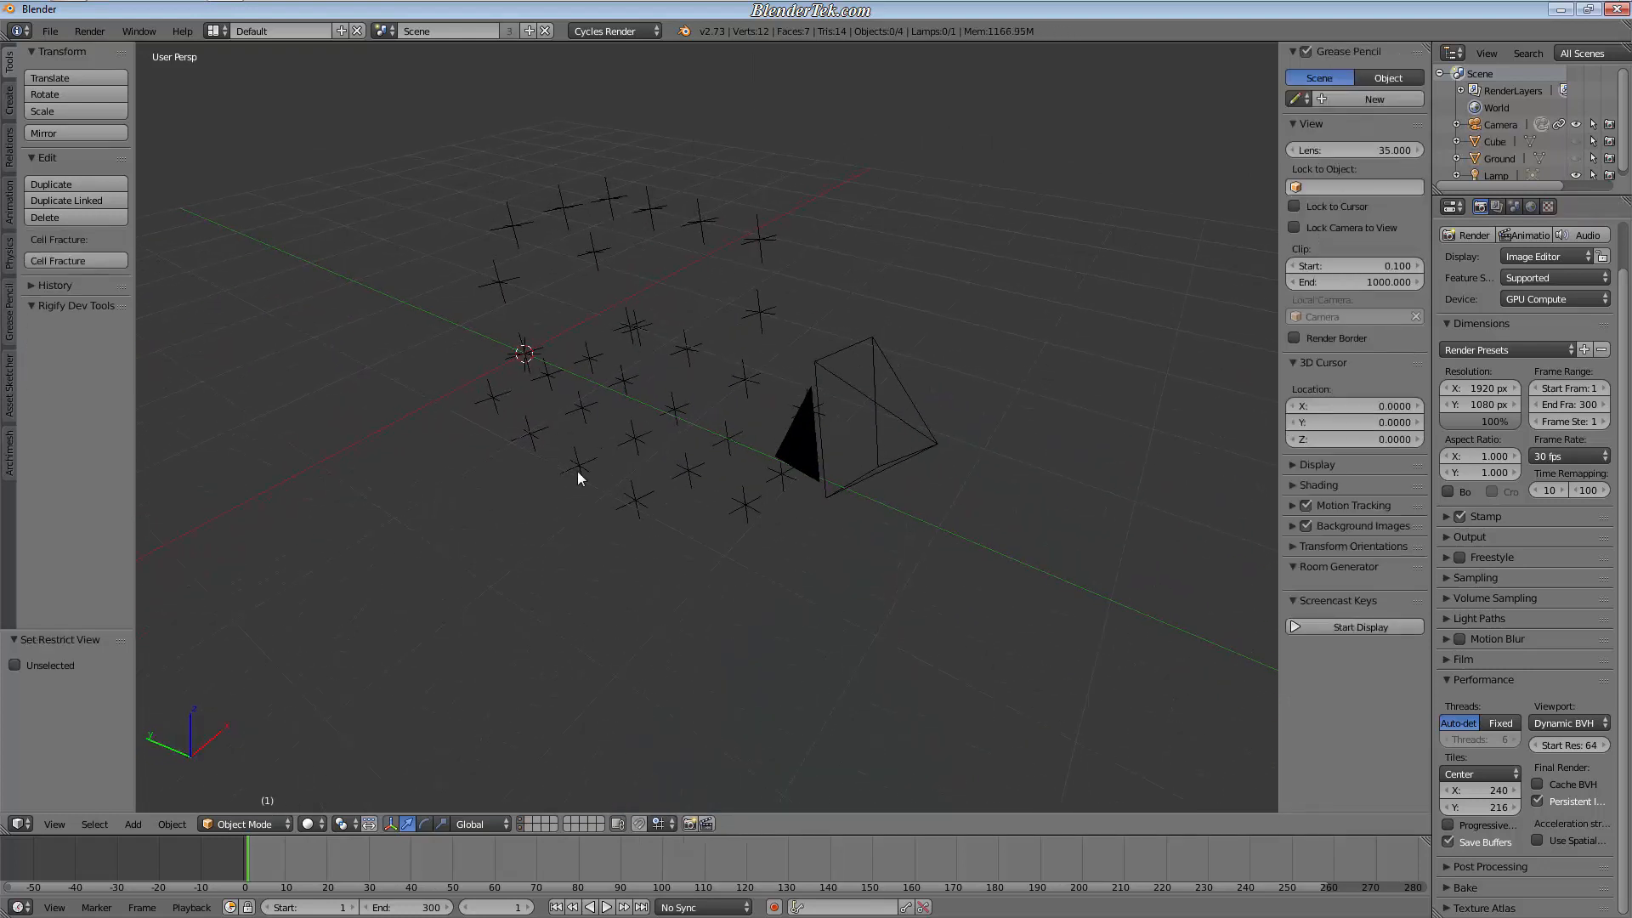
right_click(891, 431)
drag(264, 870, 3, 887)
drag(666, 889, 657, 888)
drag(666, 852, 257, 859)
key(KP_0)
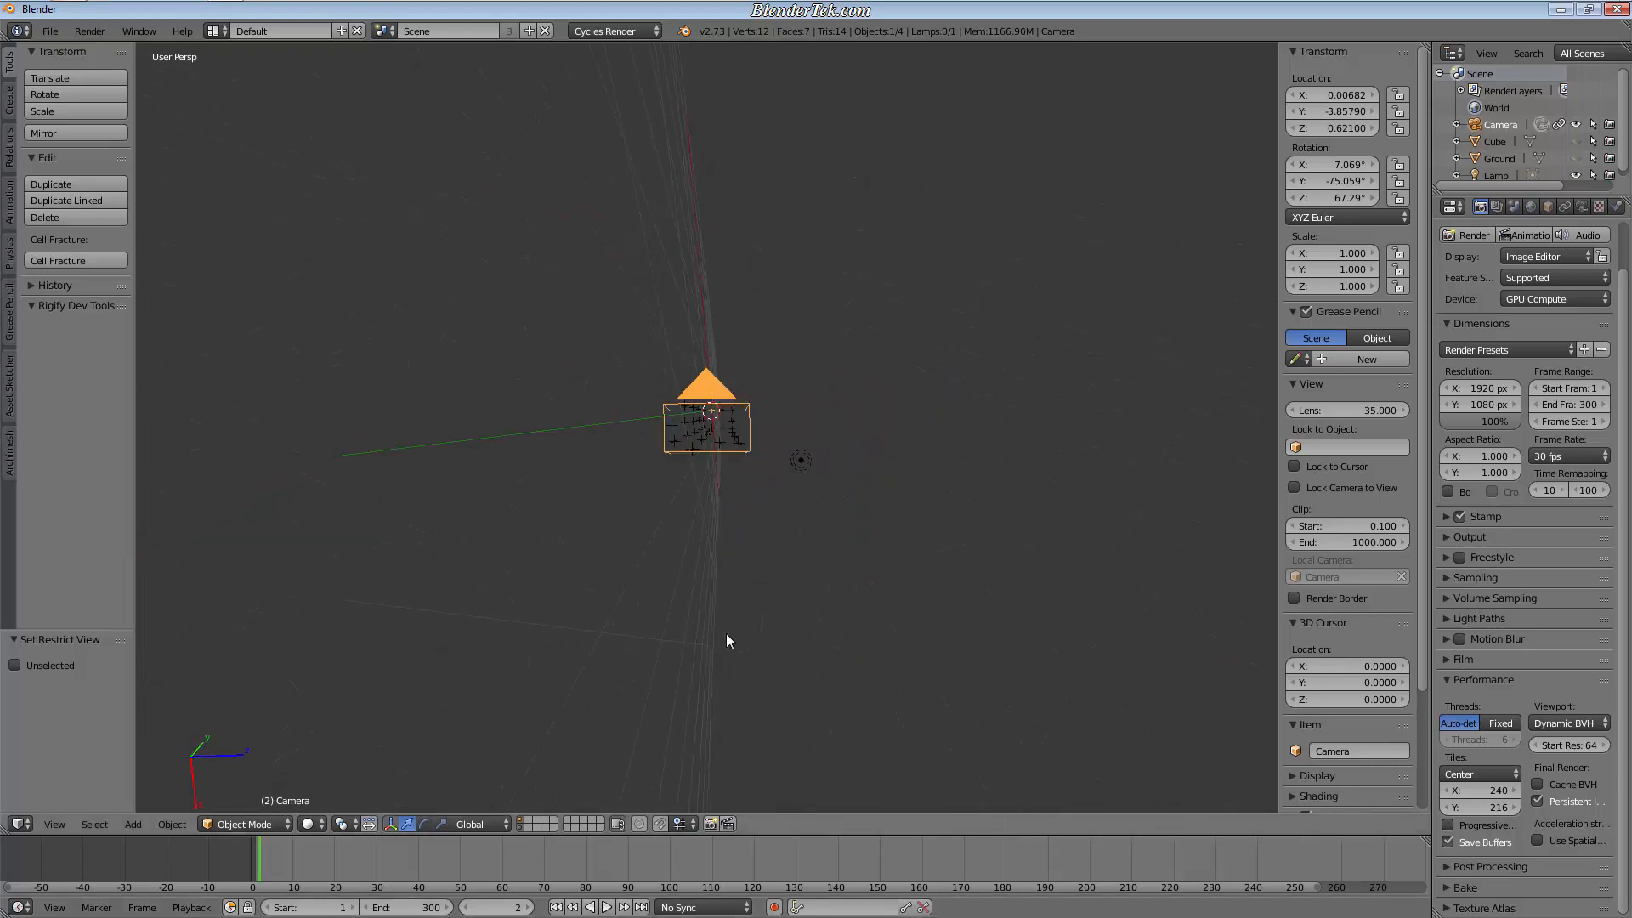
scroll(778, 524, up, 1)
scroll(776, 528, down, 1)
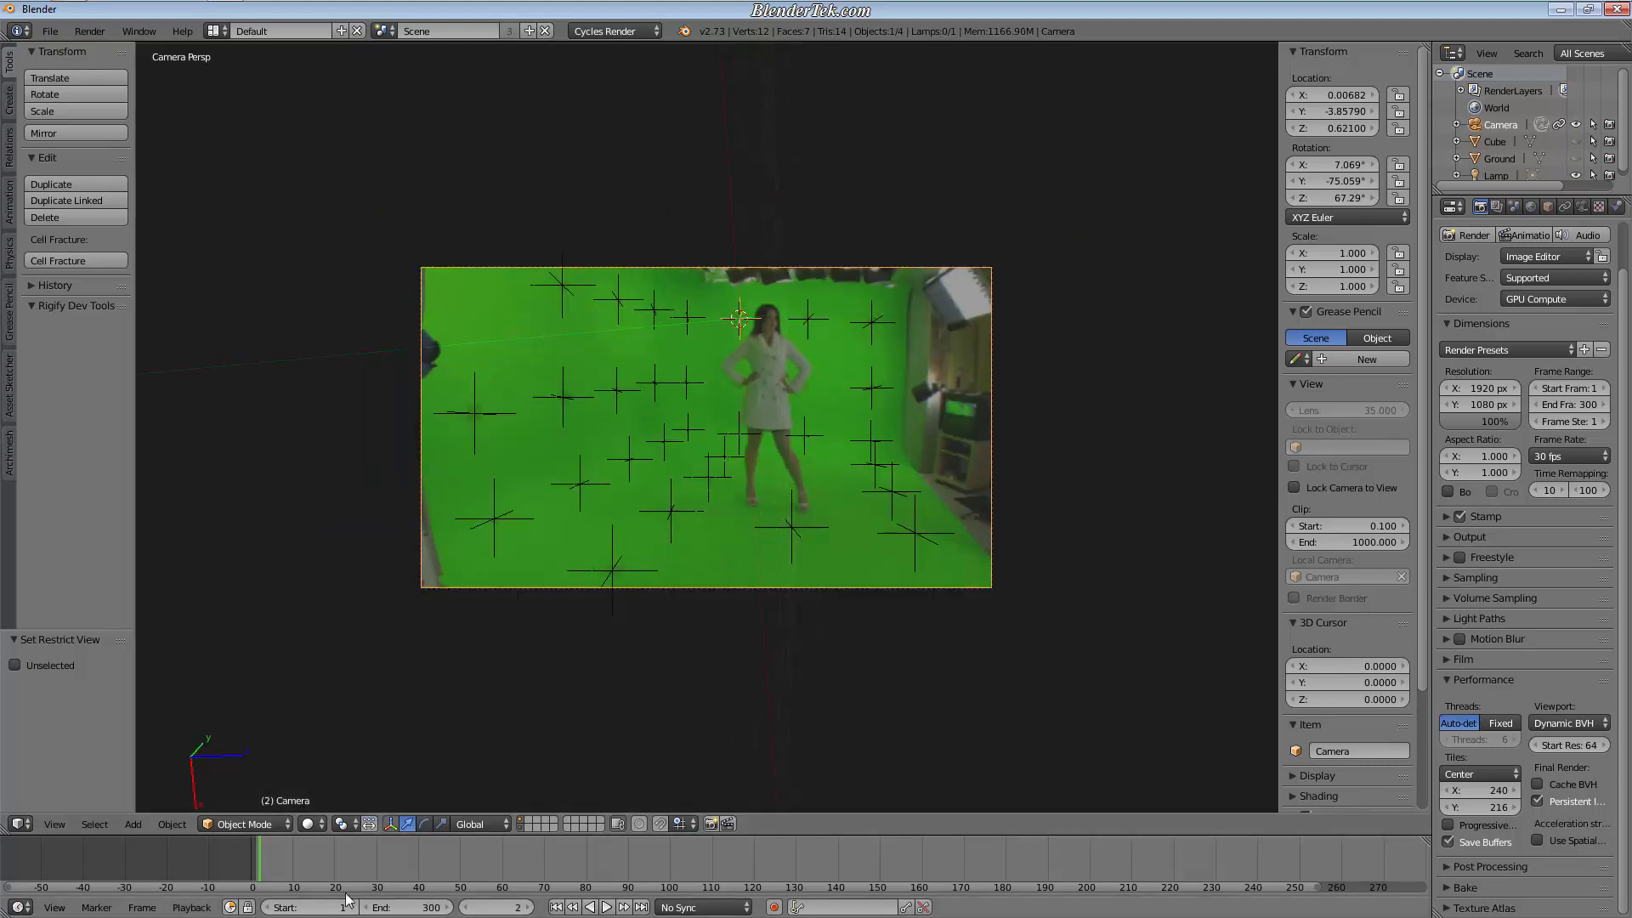
Step: Return to frame 1 and rotate the camera by about 86° within the camera view
drag(300, 861, 257, 859)
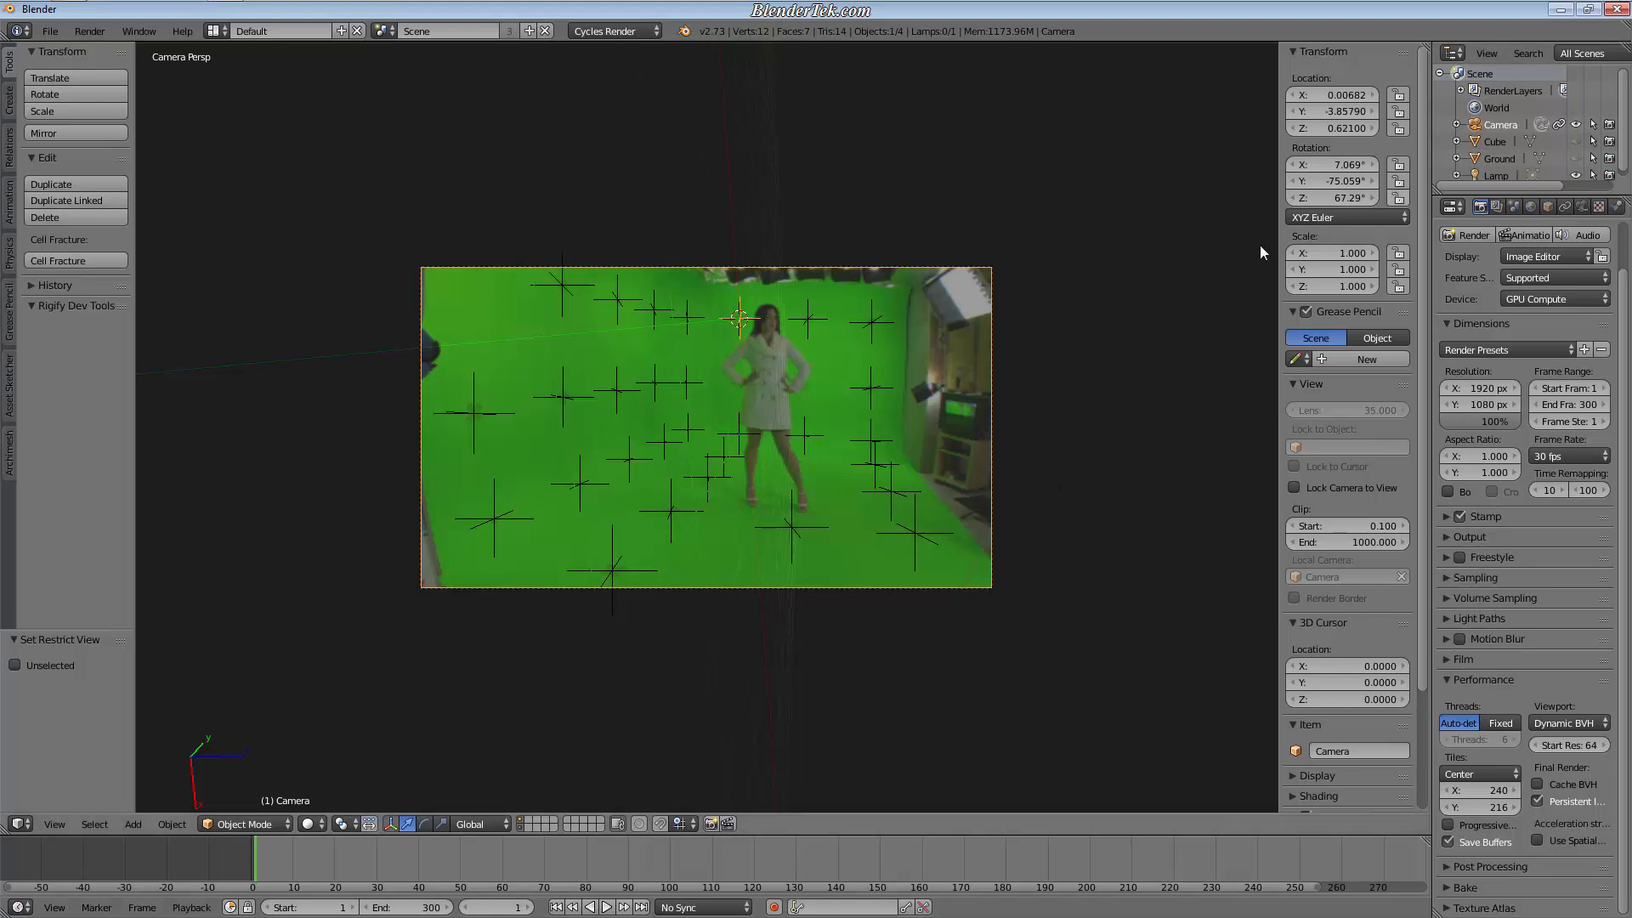
key(r)
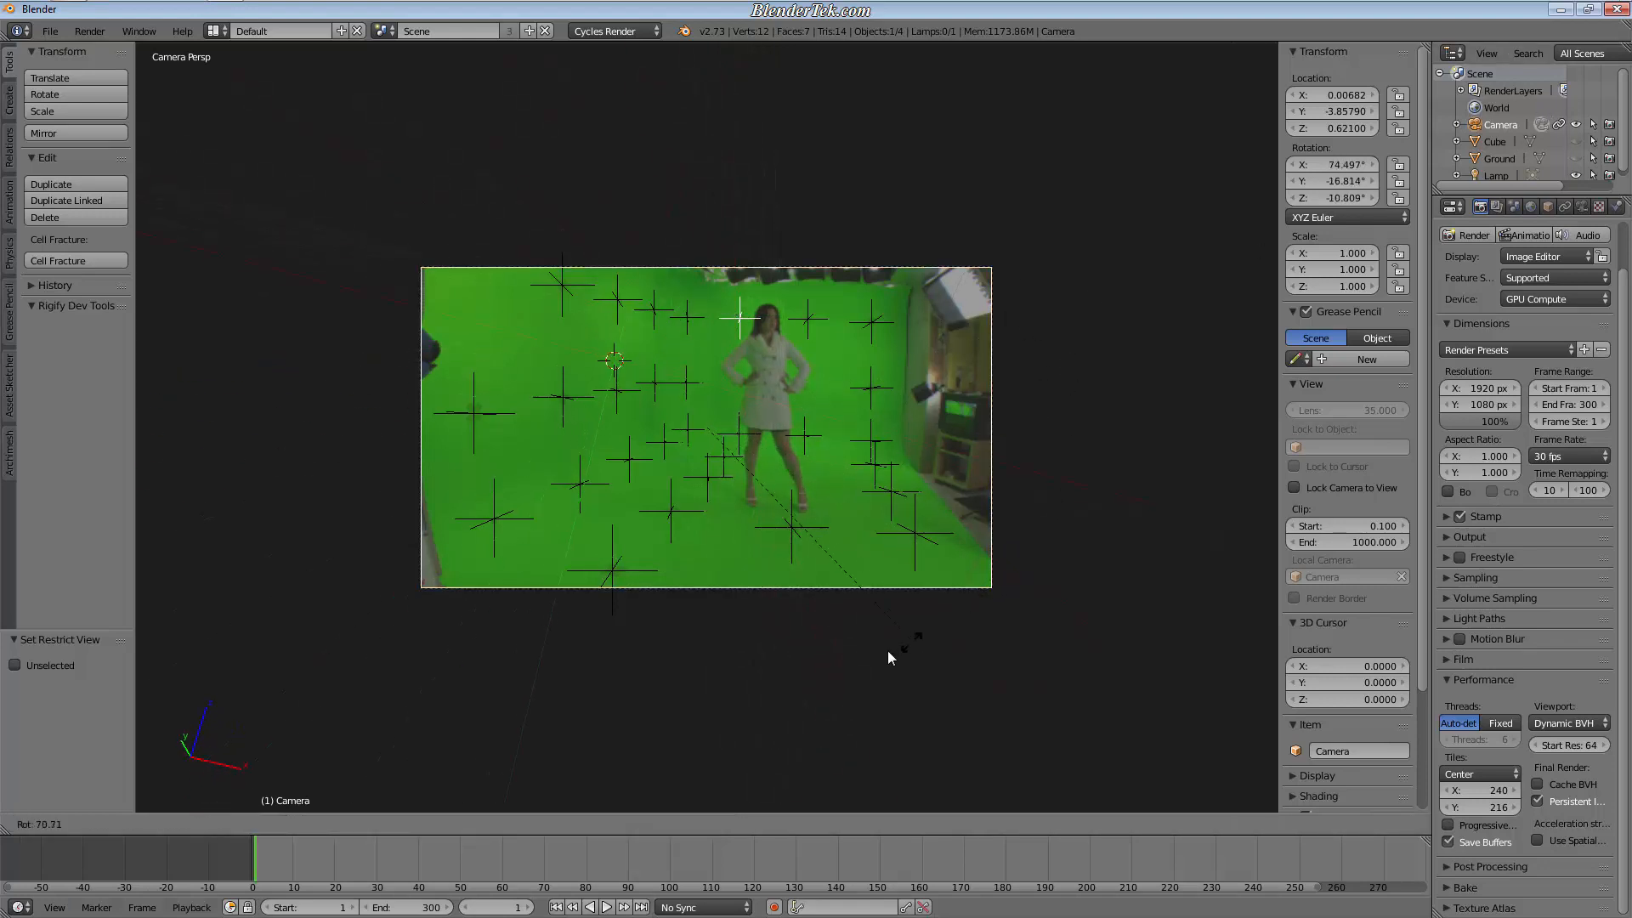
click(833, 661)
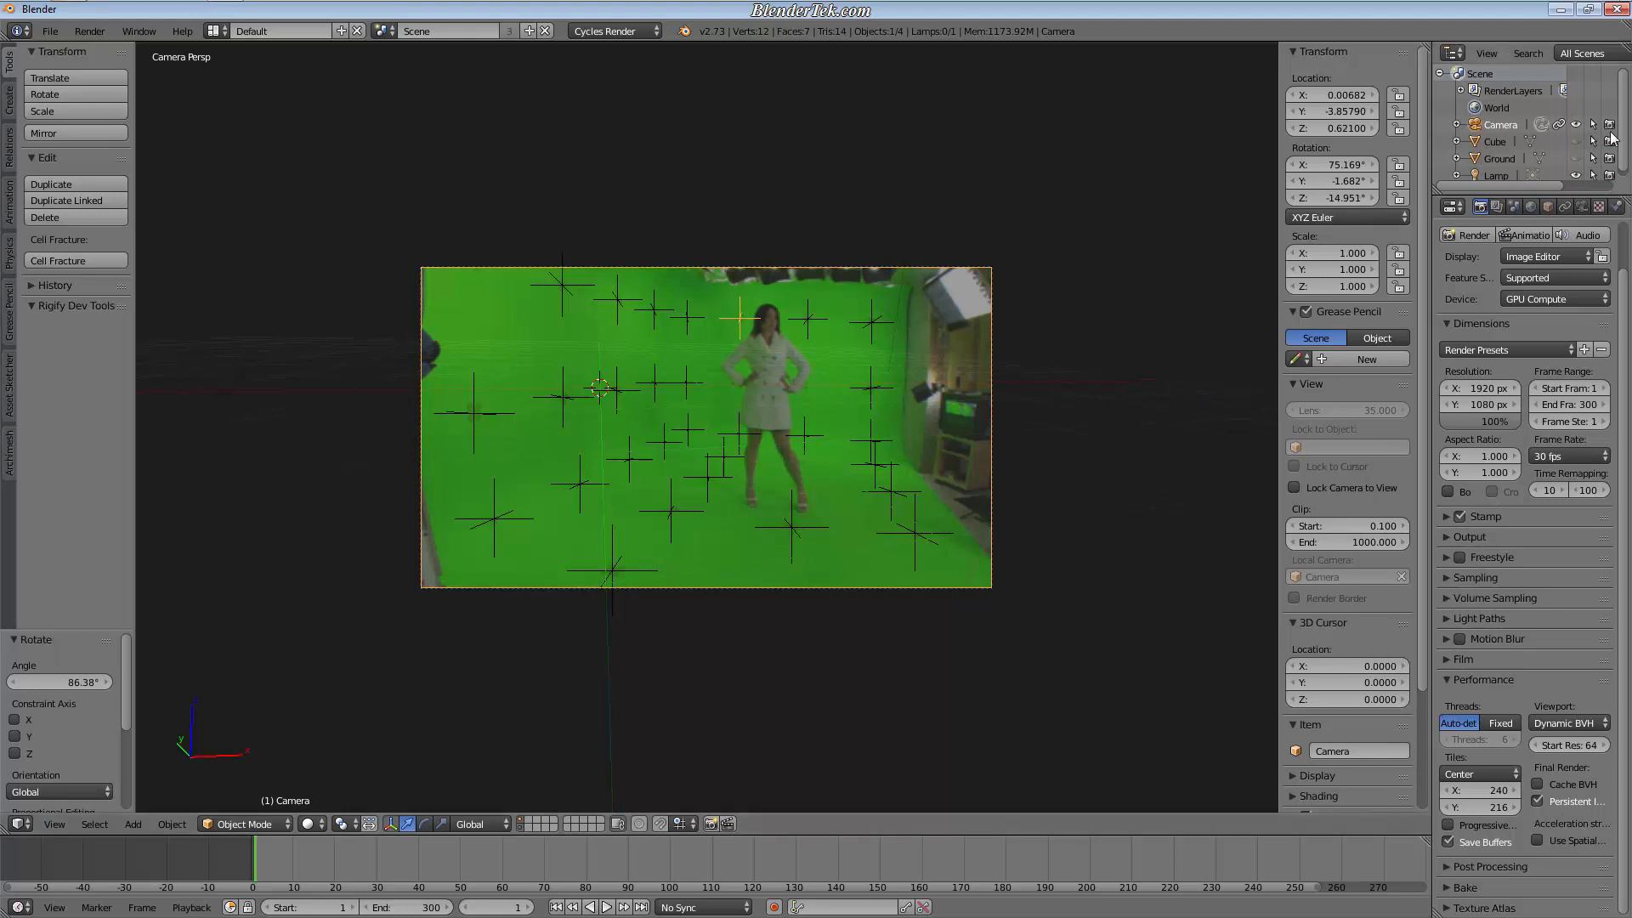
Step: Make the Cube and Ground objects visible again and select both of them
click(1577, 141)
click(1577, 158)
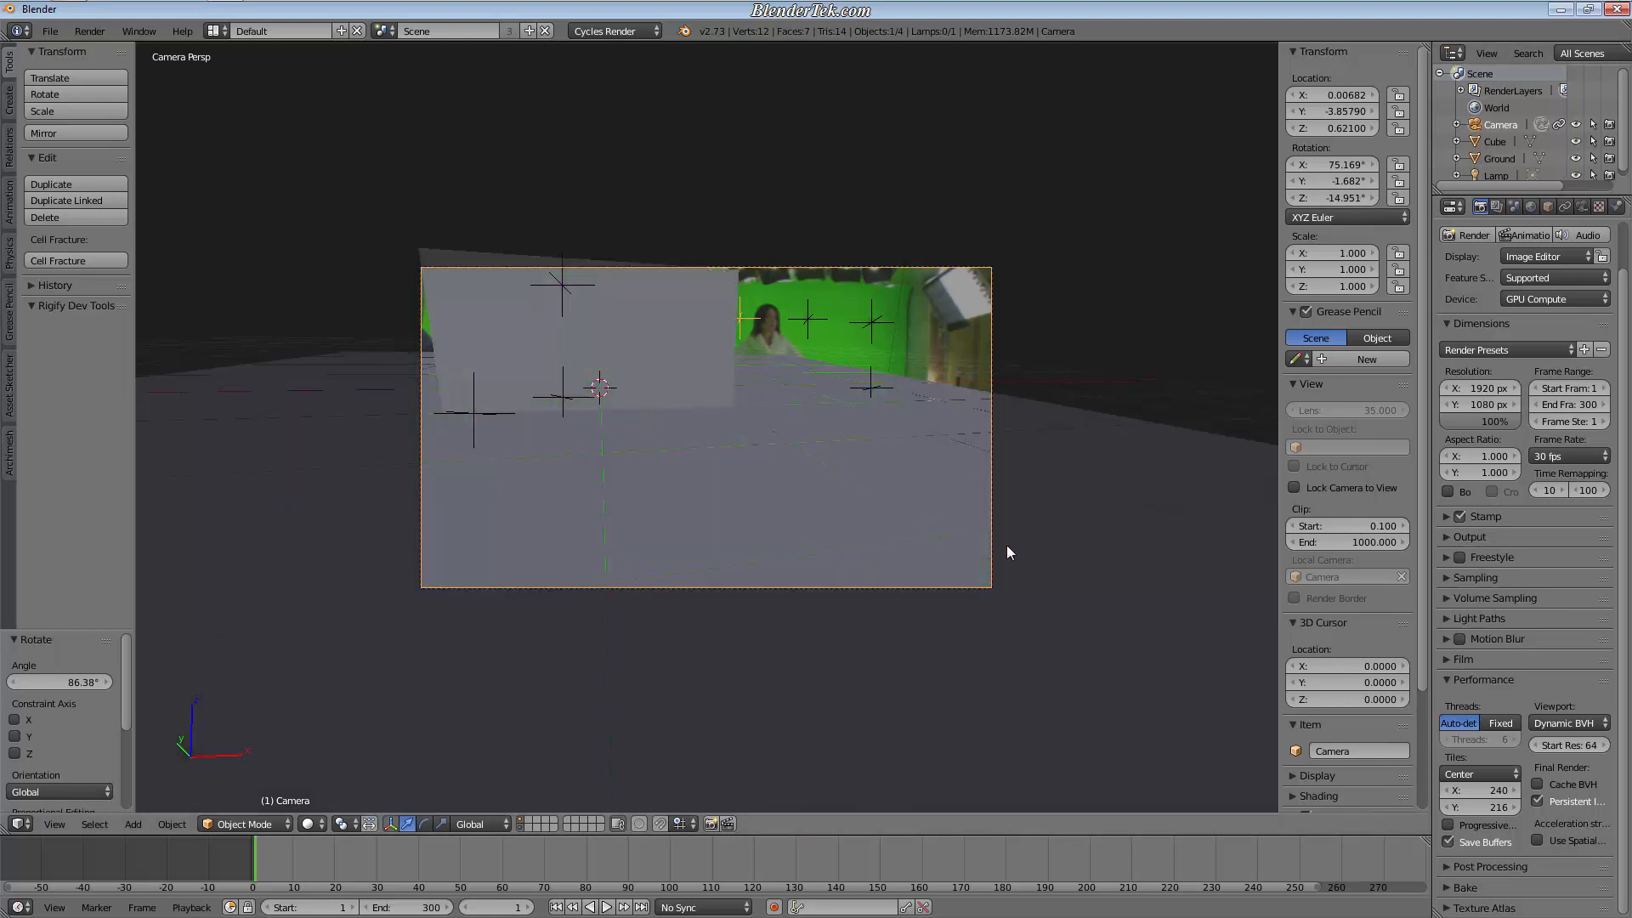
click(1508, 143)
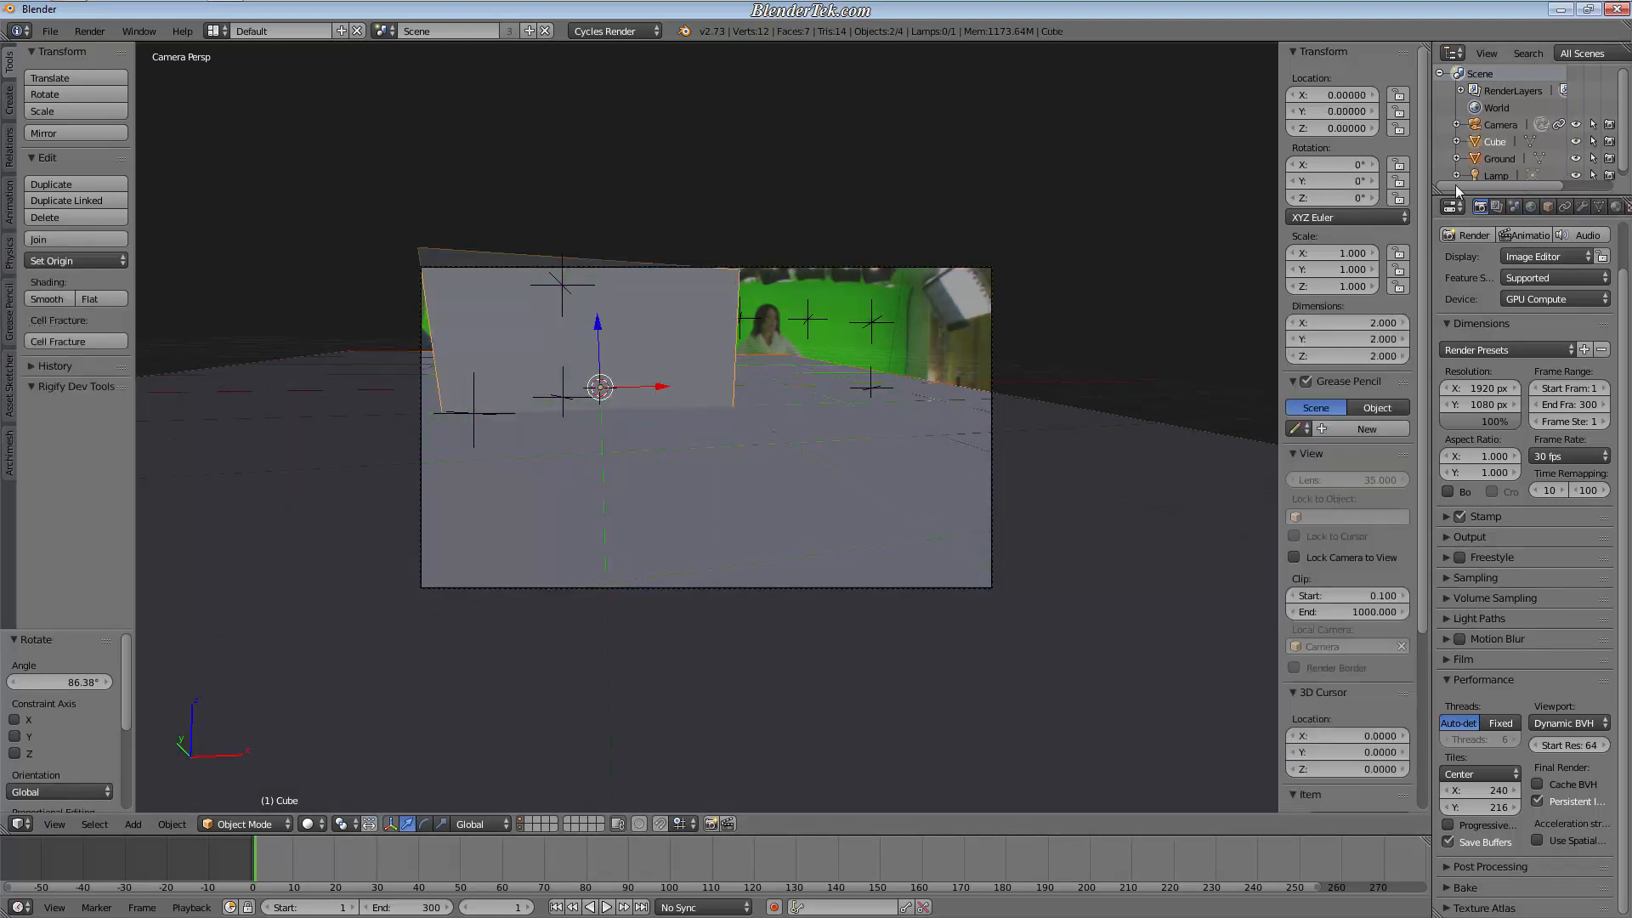
Step: Examine the compositing node tree generated for the tracking scene and return to the 3D view
click(19, 824)
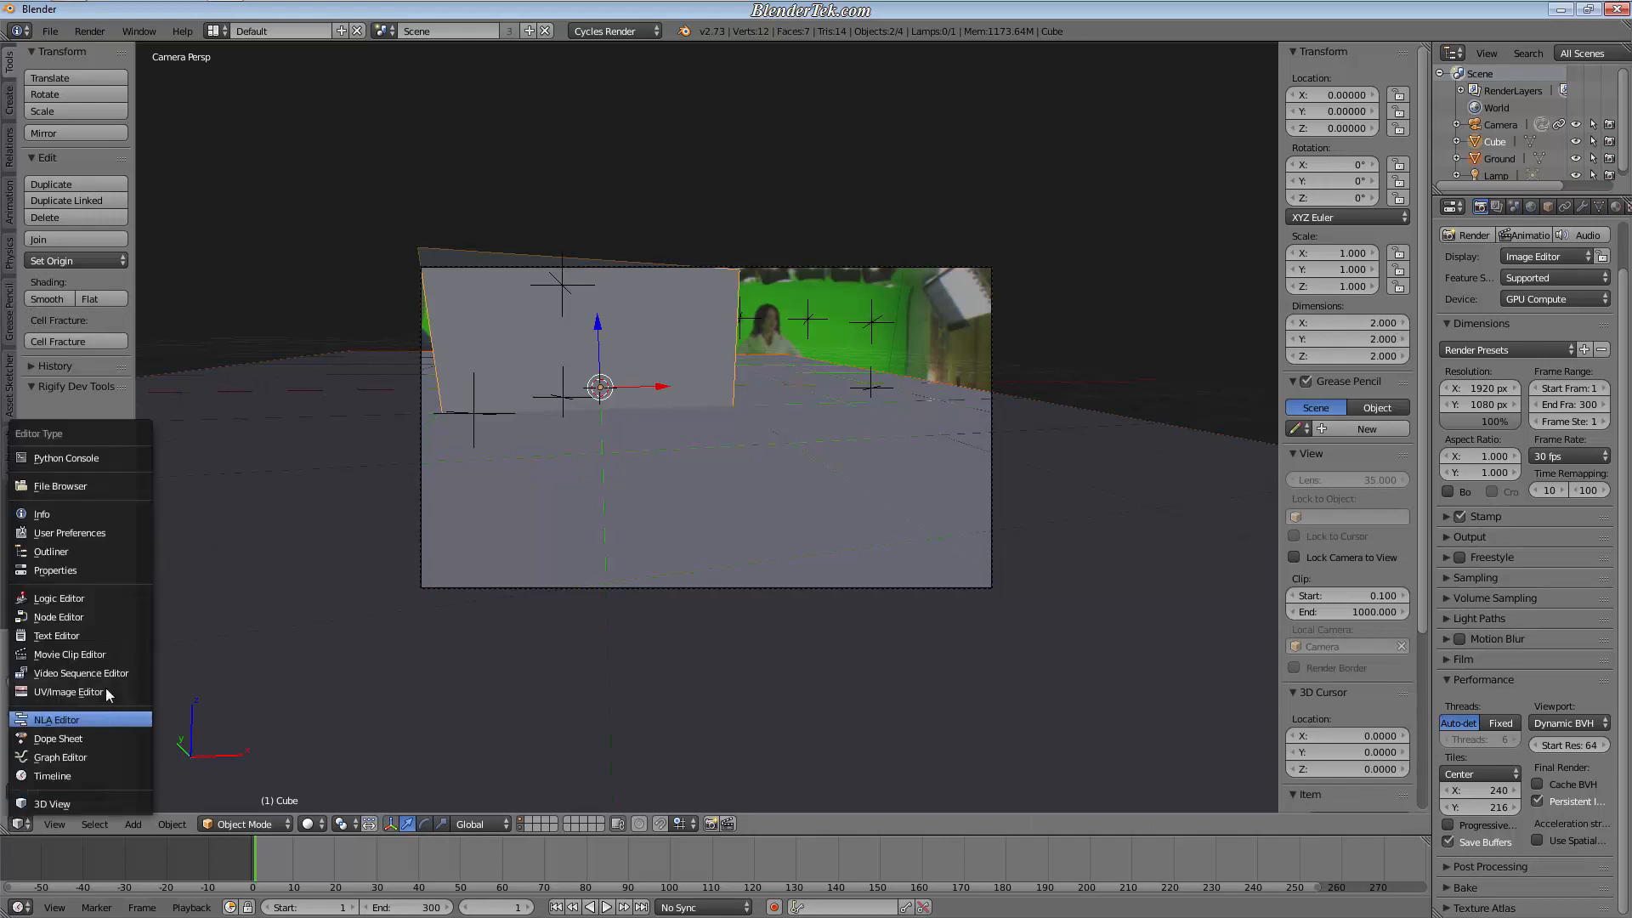
click(103, 617)
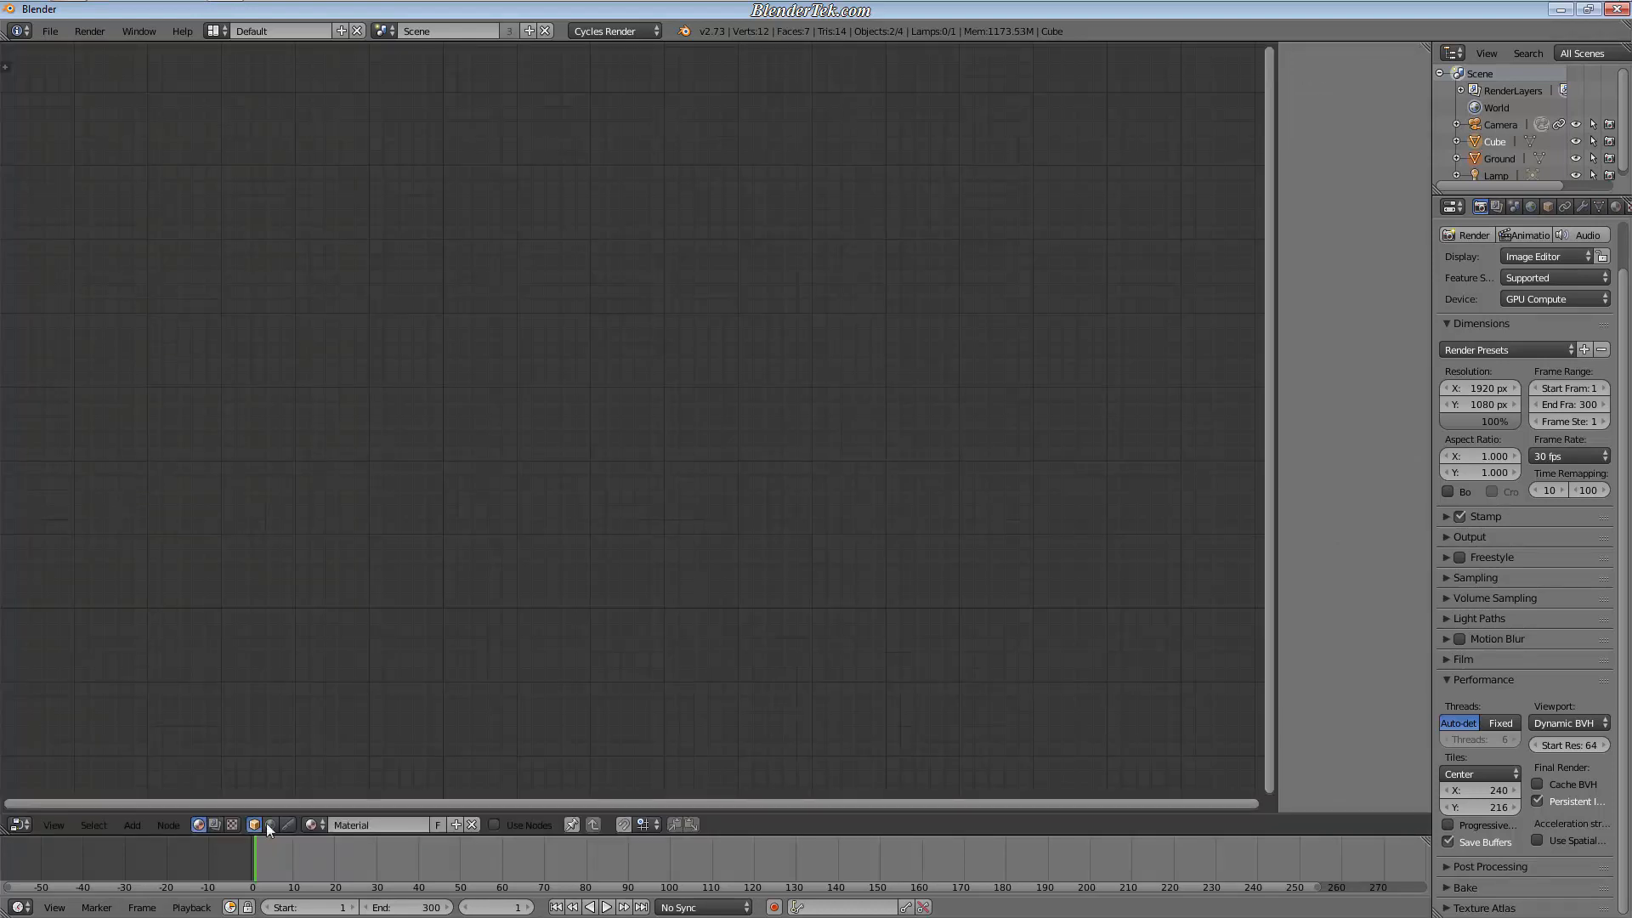
click(215, 825)
scroll(818, 605, down, 4)
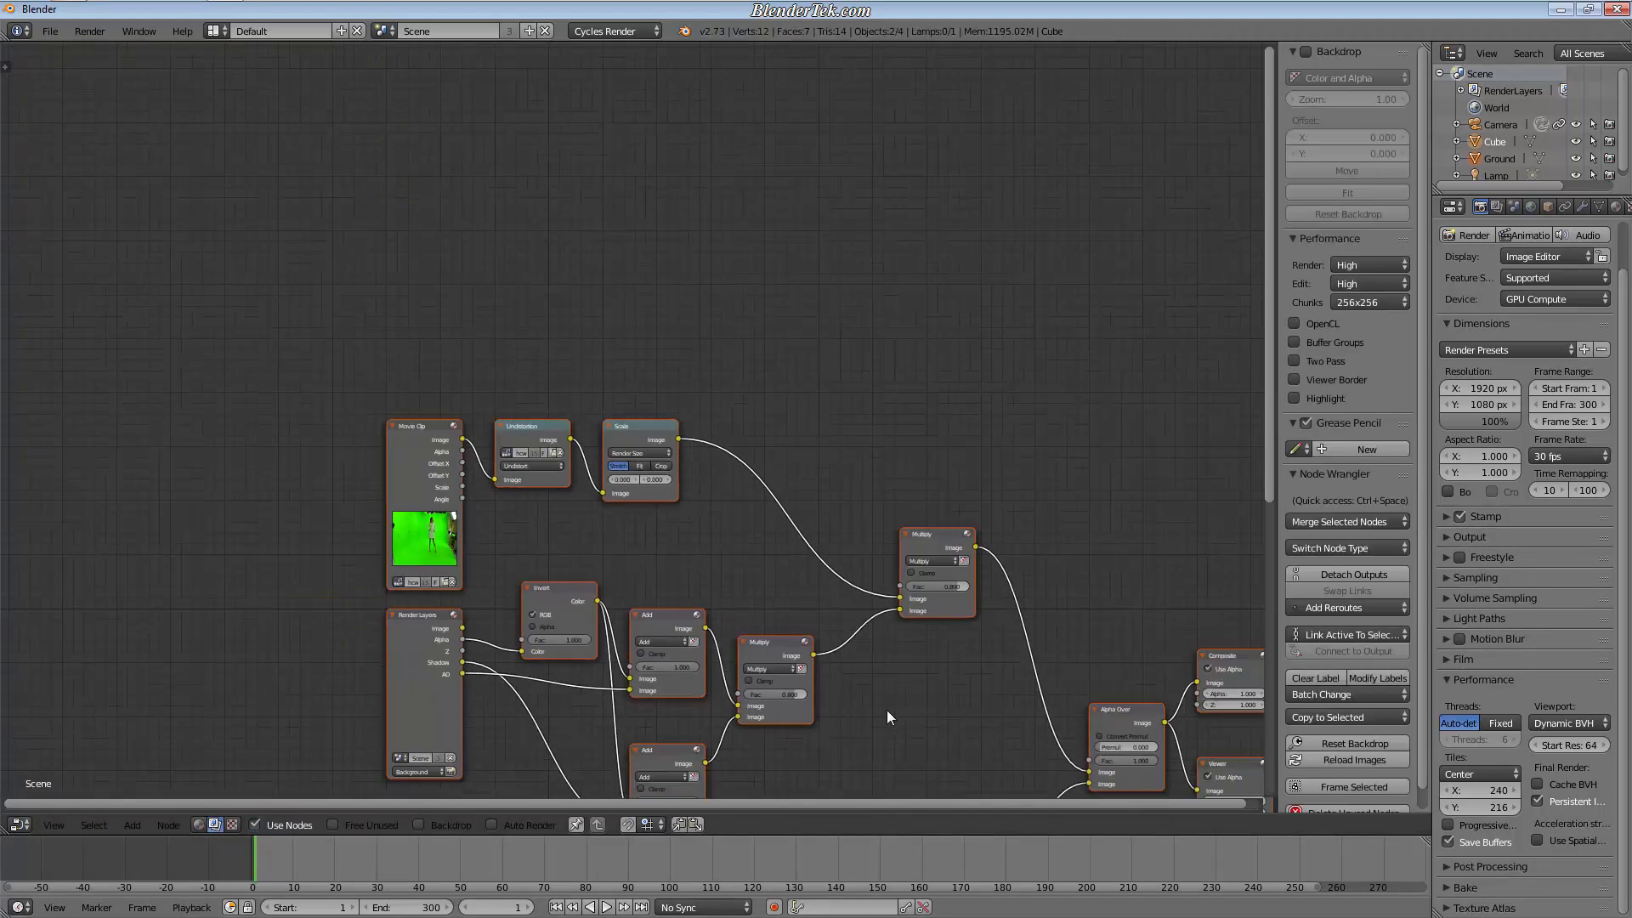
middle_drag(867, 682, 765, 412)
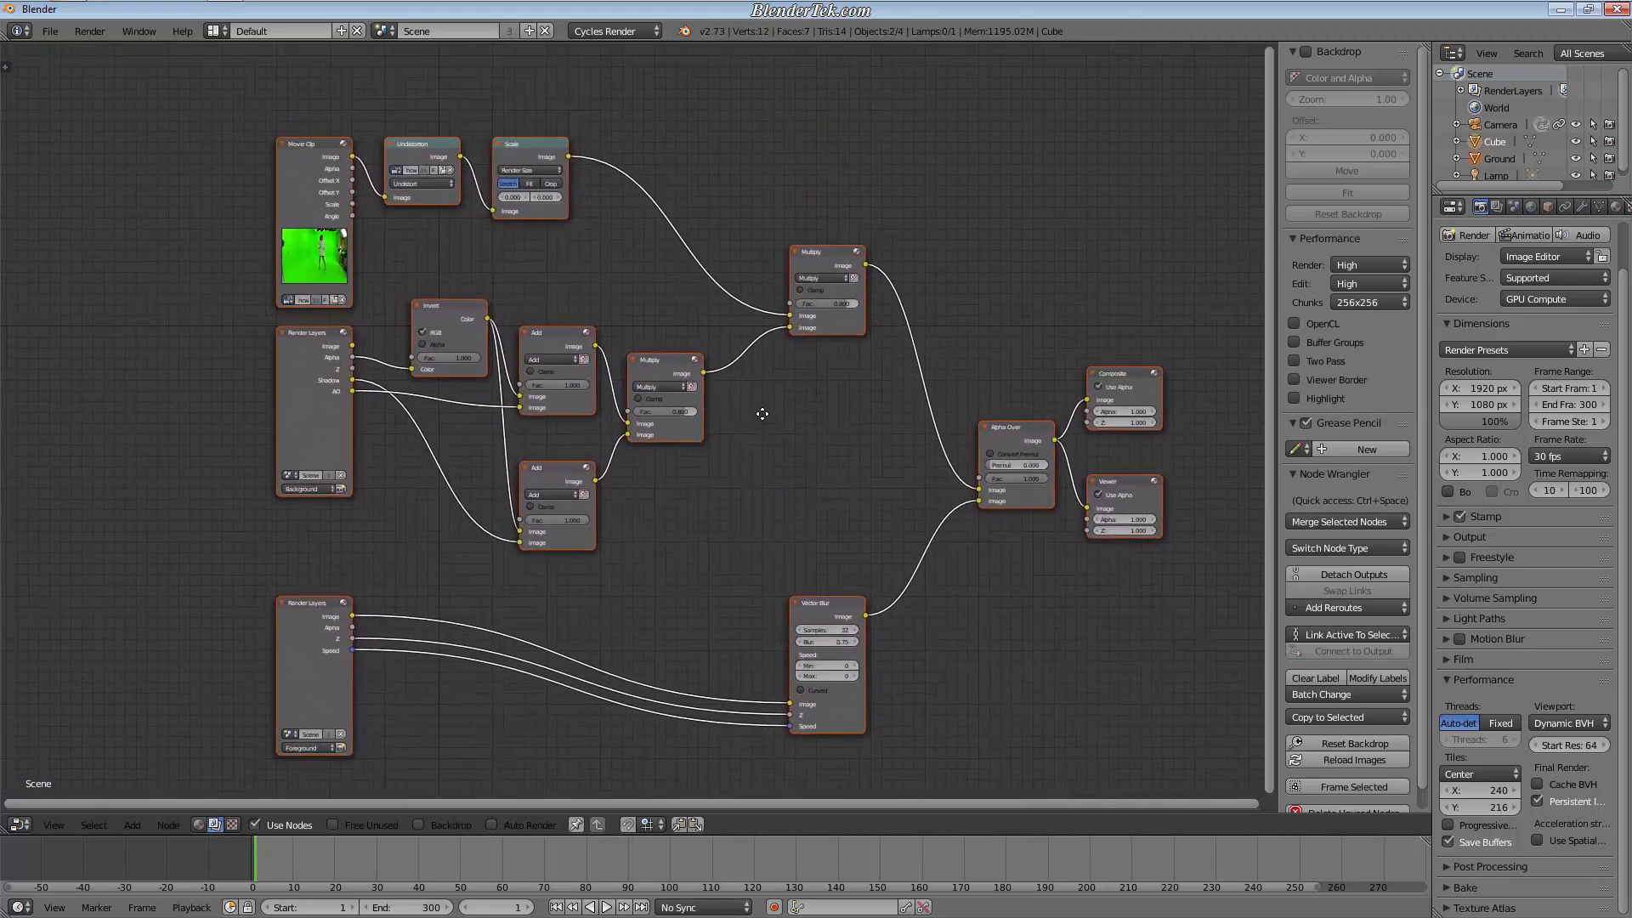
click(21, 825)
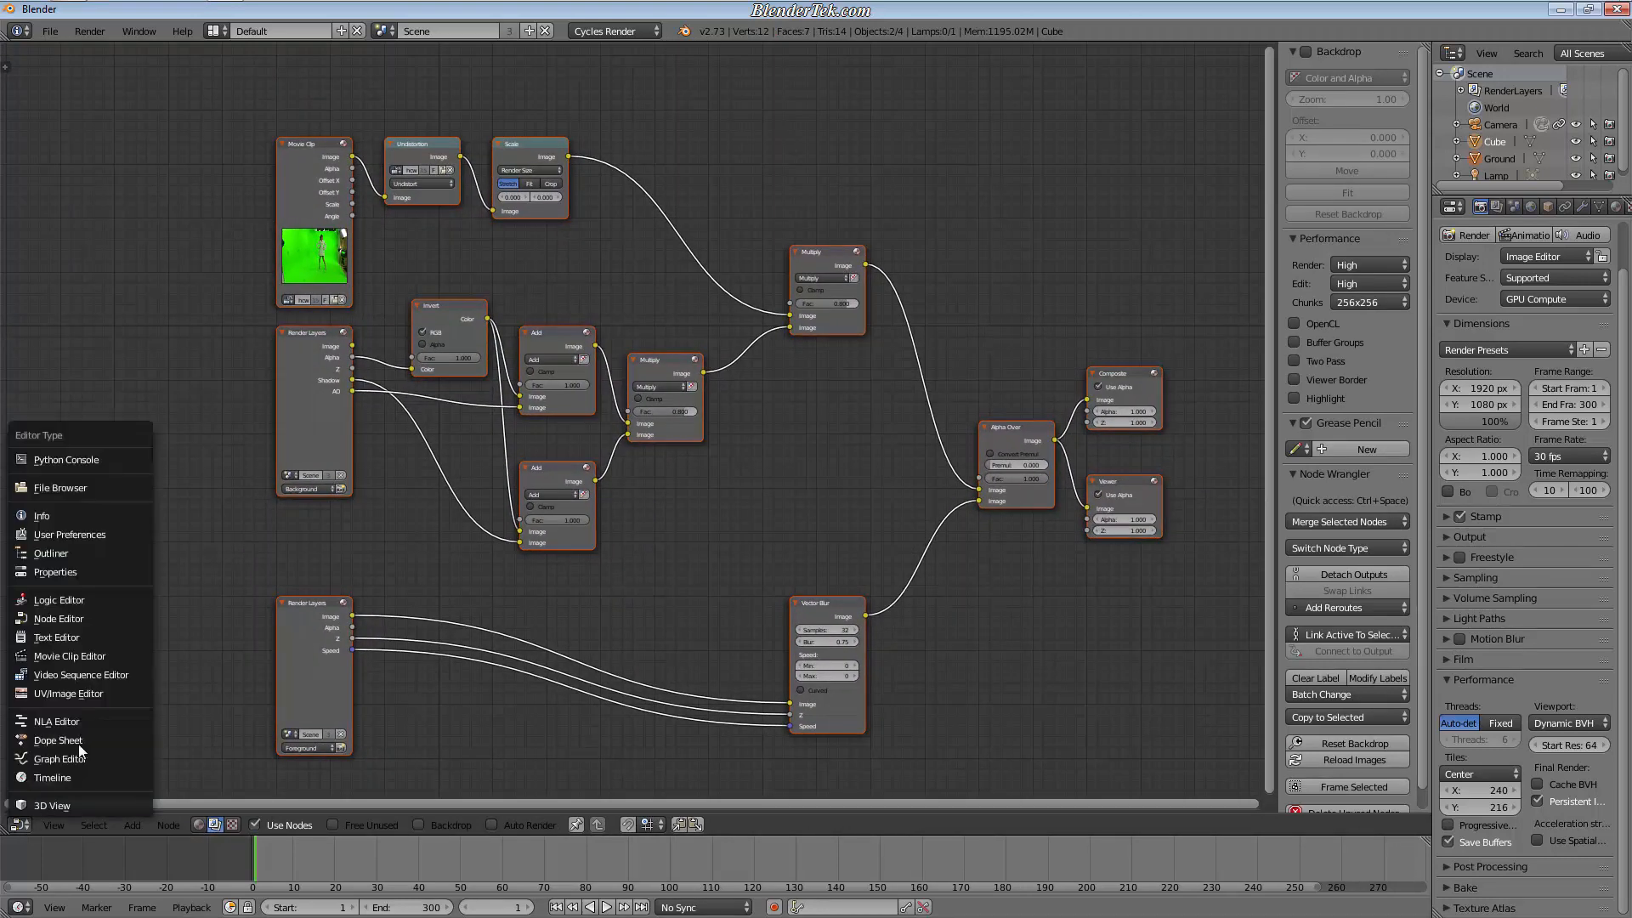
click(66, 804)
Step: Inspect the Foreground and Background render layers, isolate the cube's scene layer and restore the ground's layer
click(1498, 206)
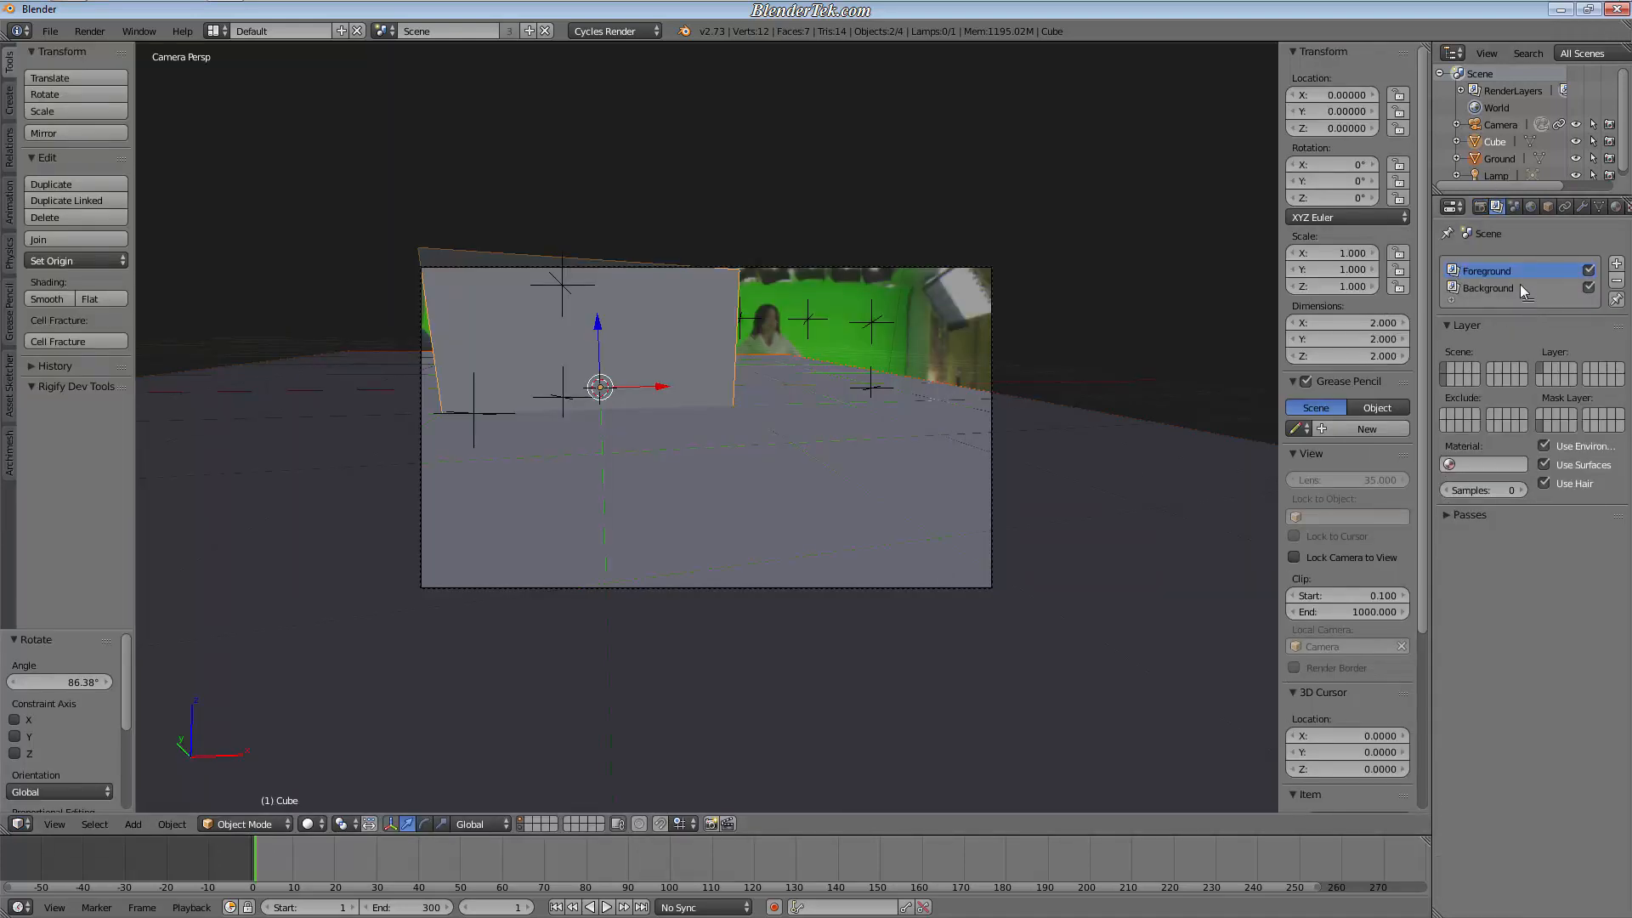
click(1480, 206)
click(522, 822)
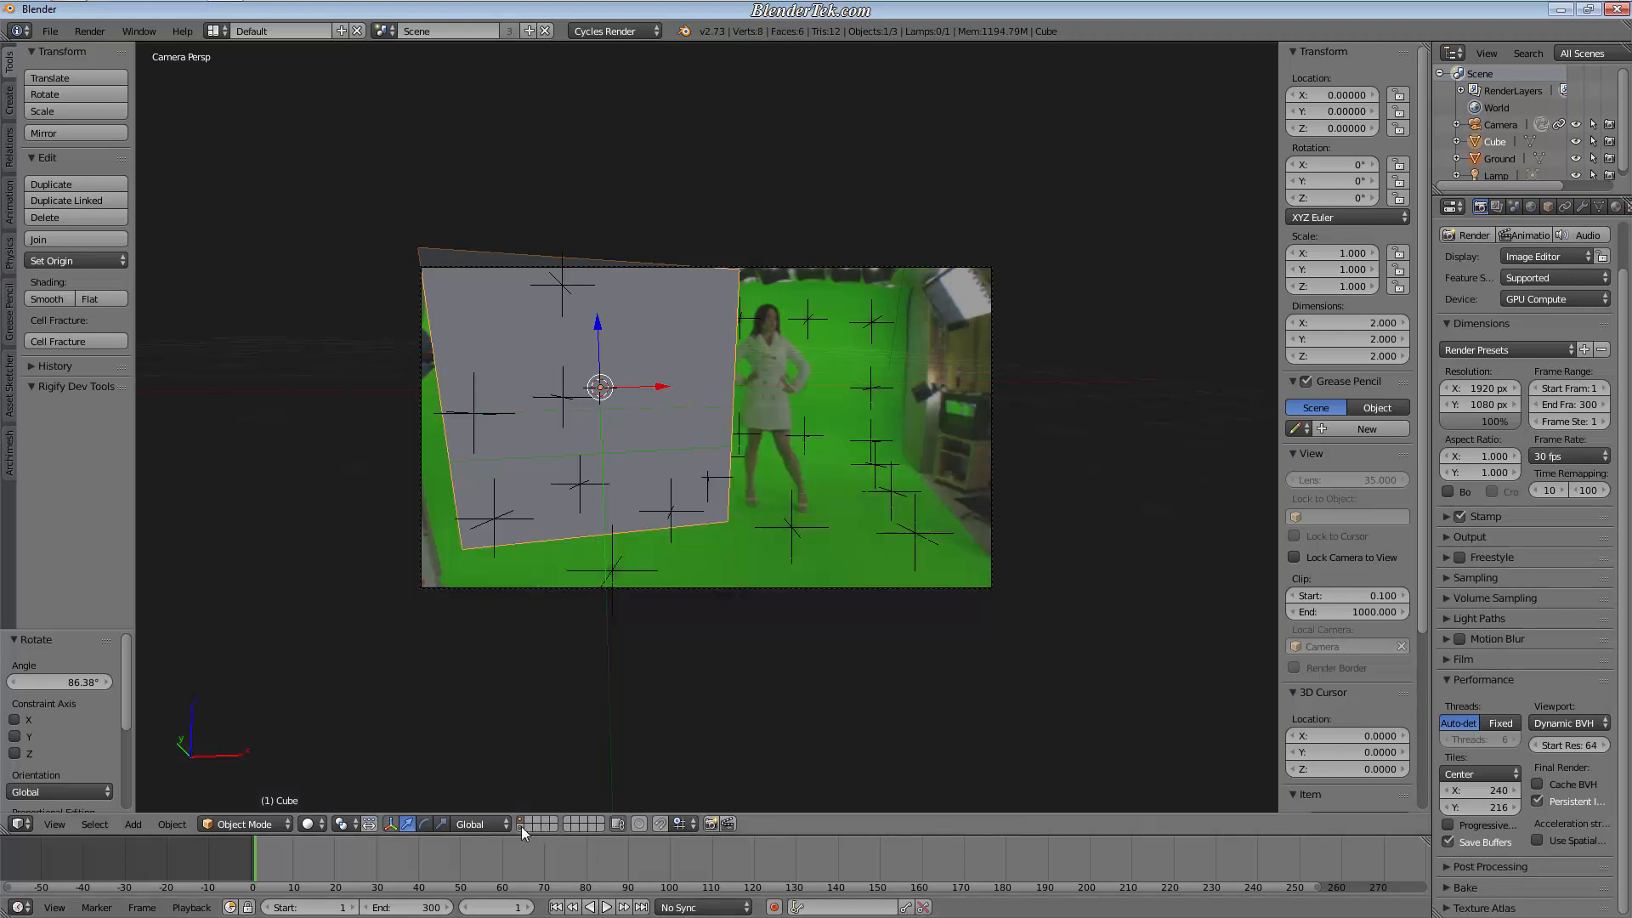
shift+click(522, 826)
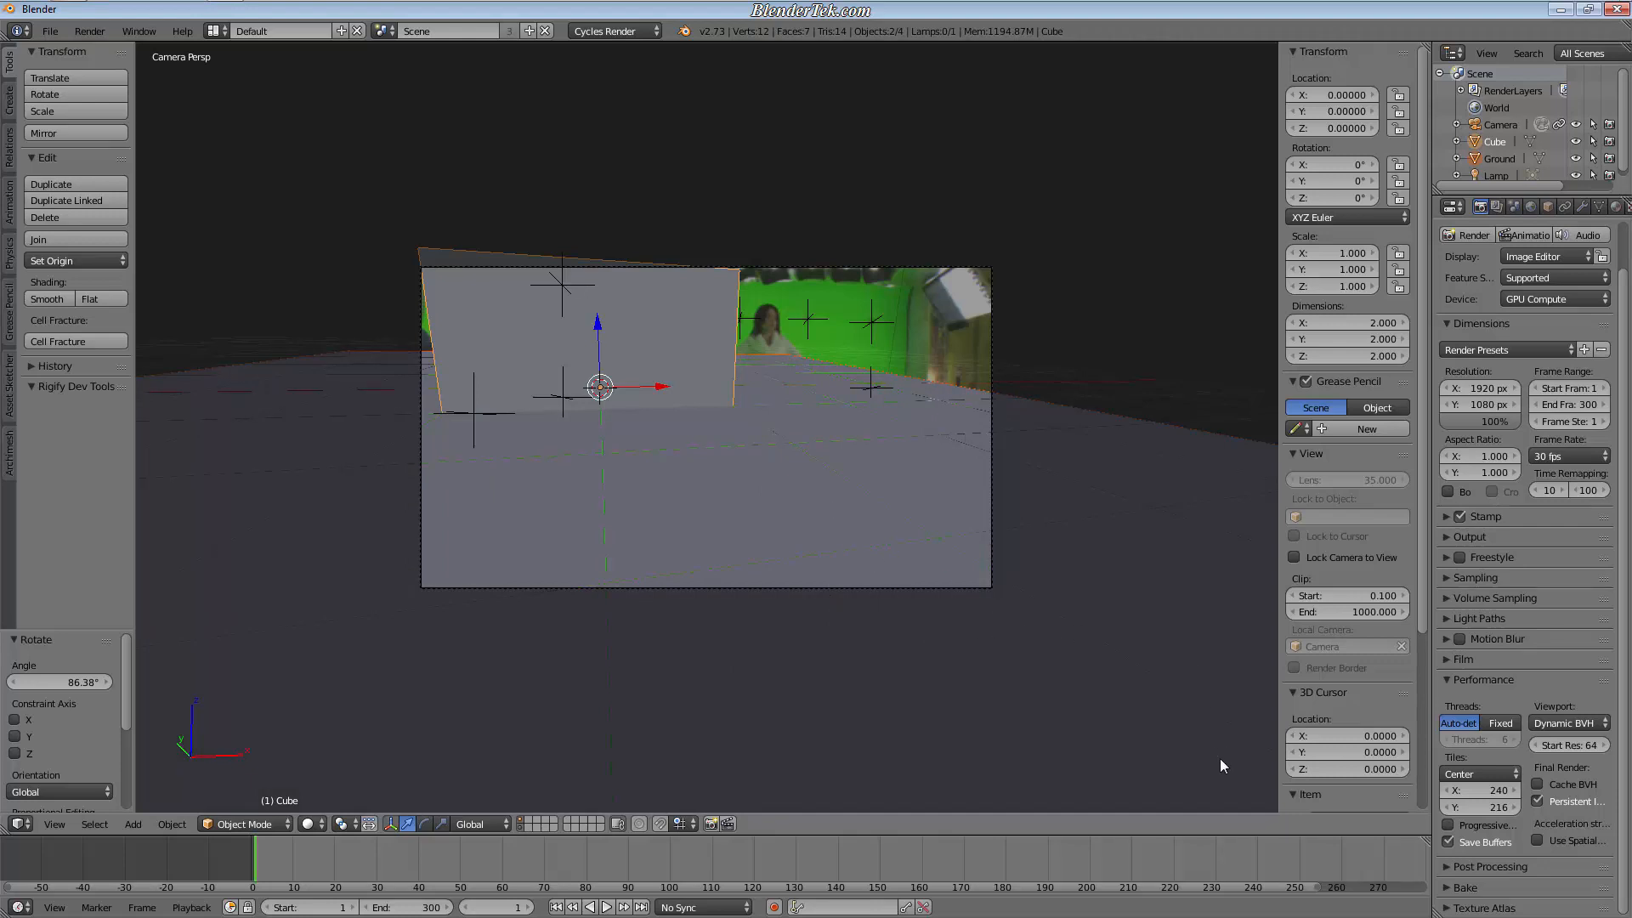
Step: Scale the cube and ground to about 0.44 and move them down onto the green-screen floor
key(s)
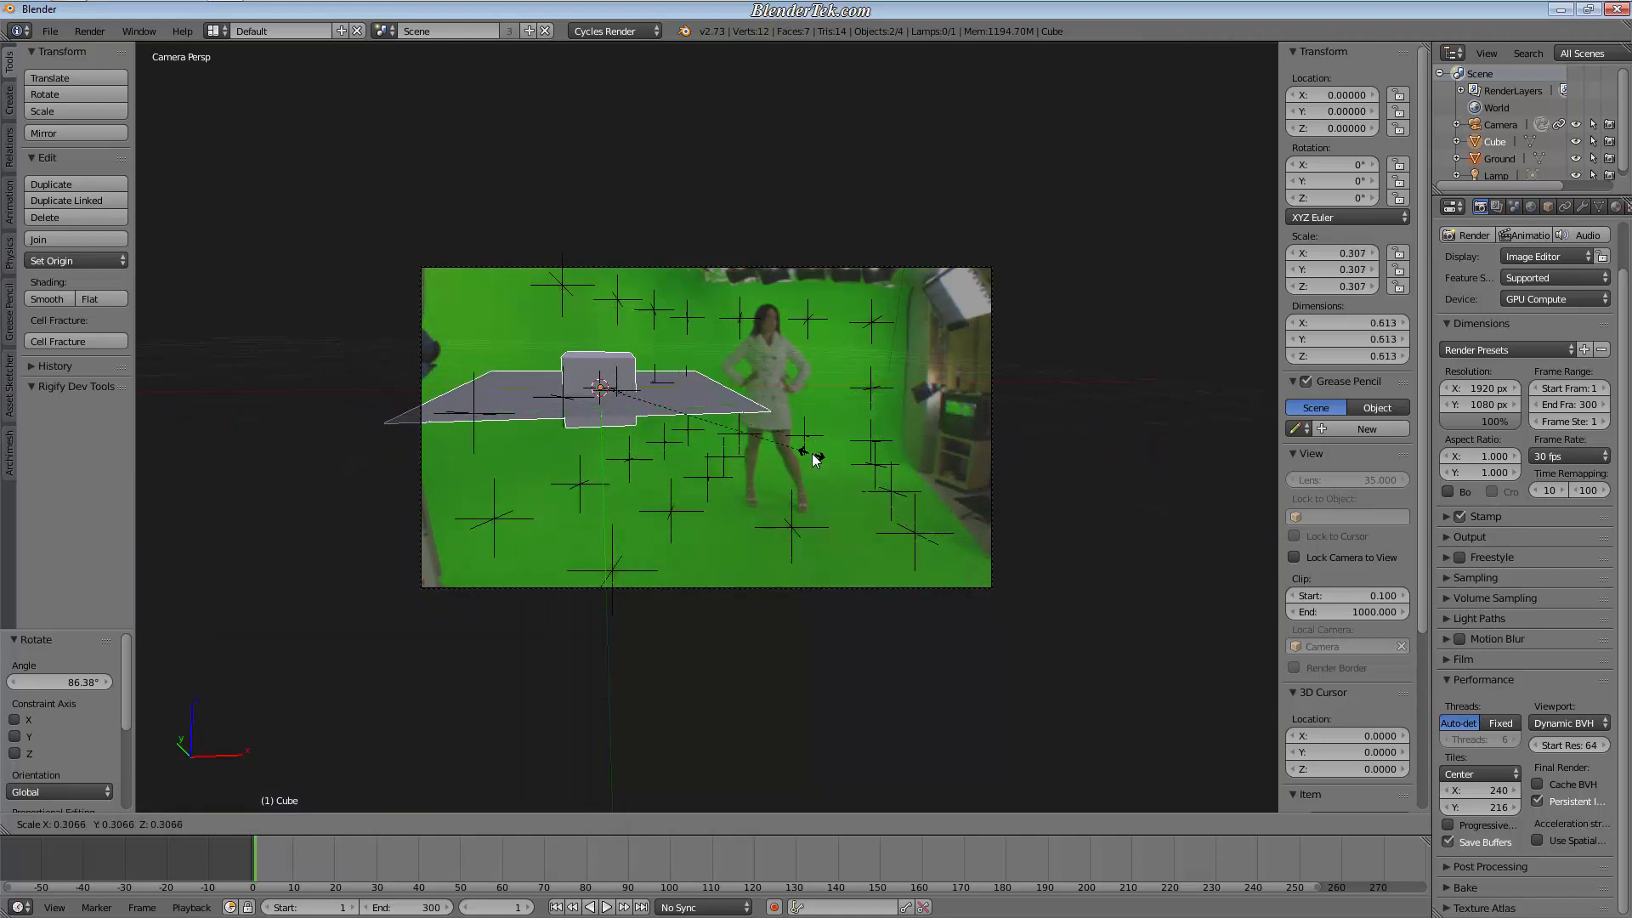
click(878, 503)
key(g)
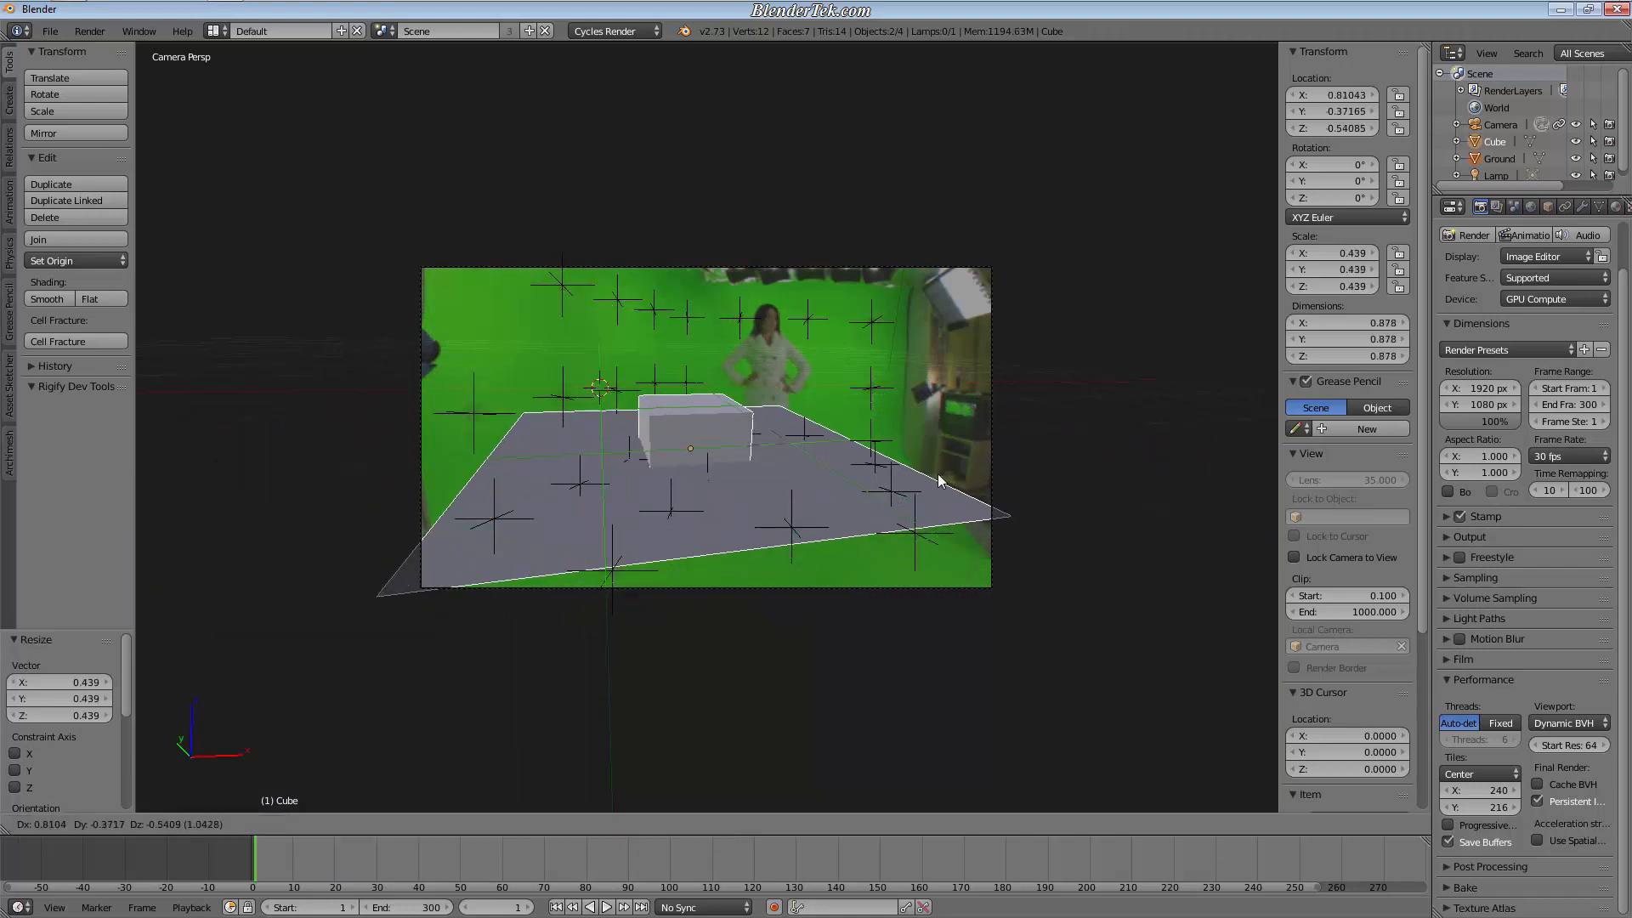
click(1067, 490)
Step: Rotate the cube and ground about -17.5° around the Z axis to line up with the studio floor
key(r)
key(x)
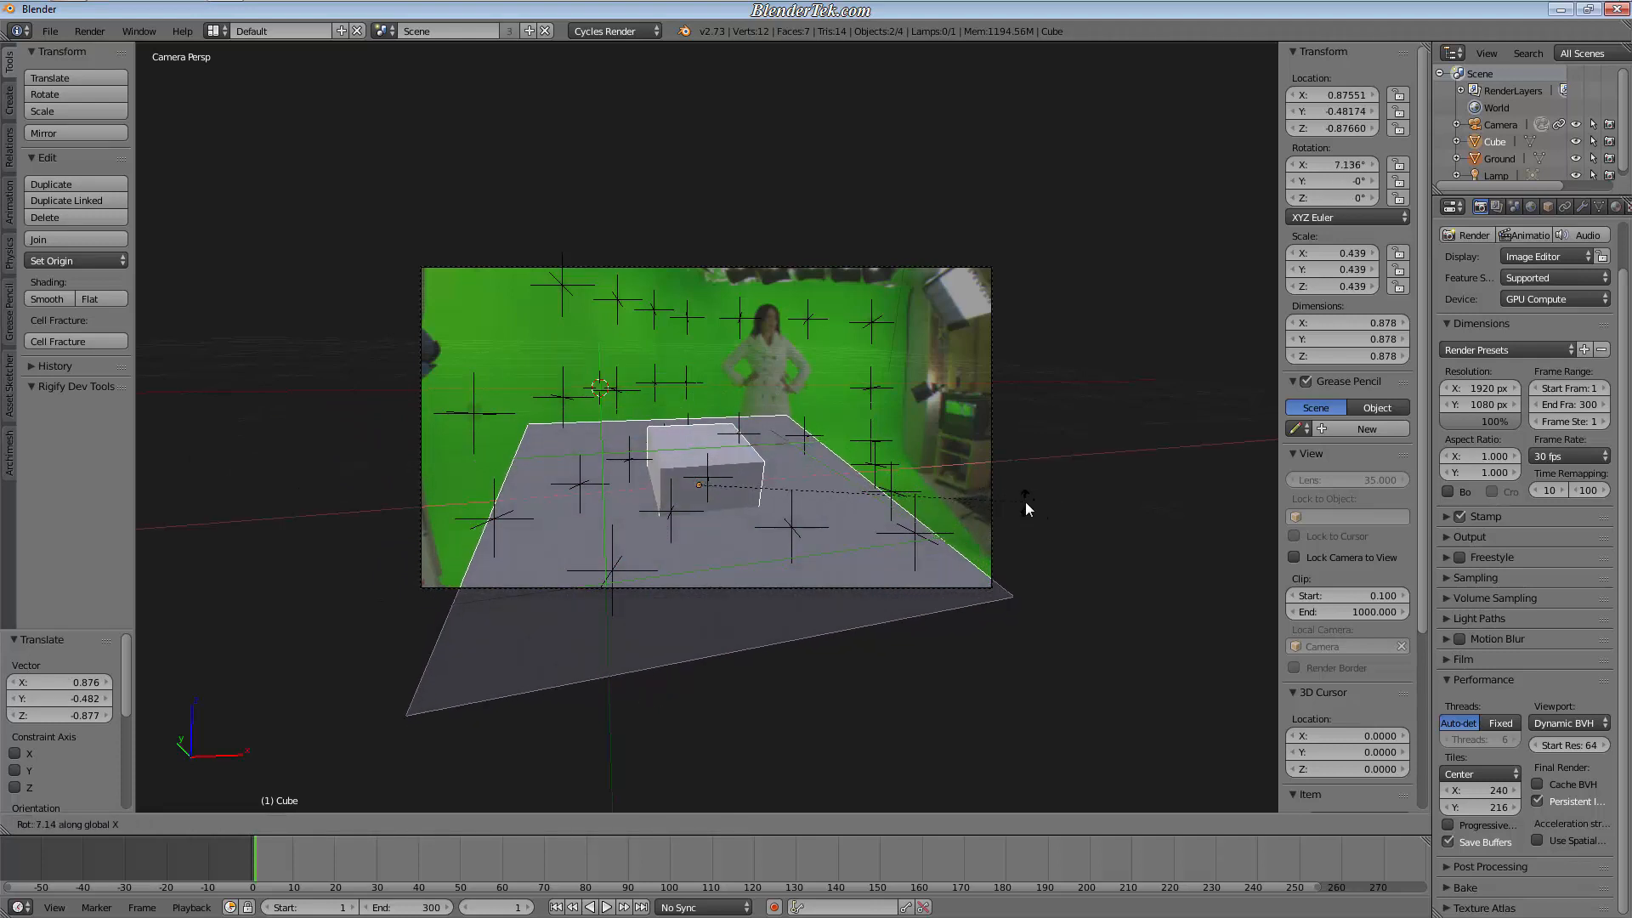
key(y)
key(z)
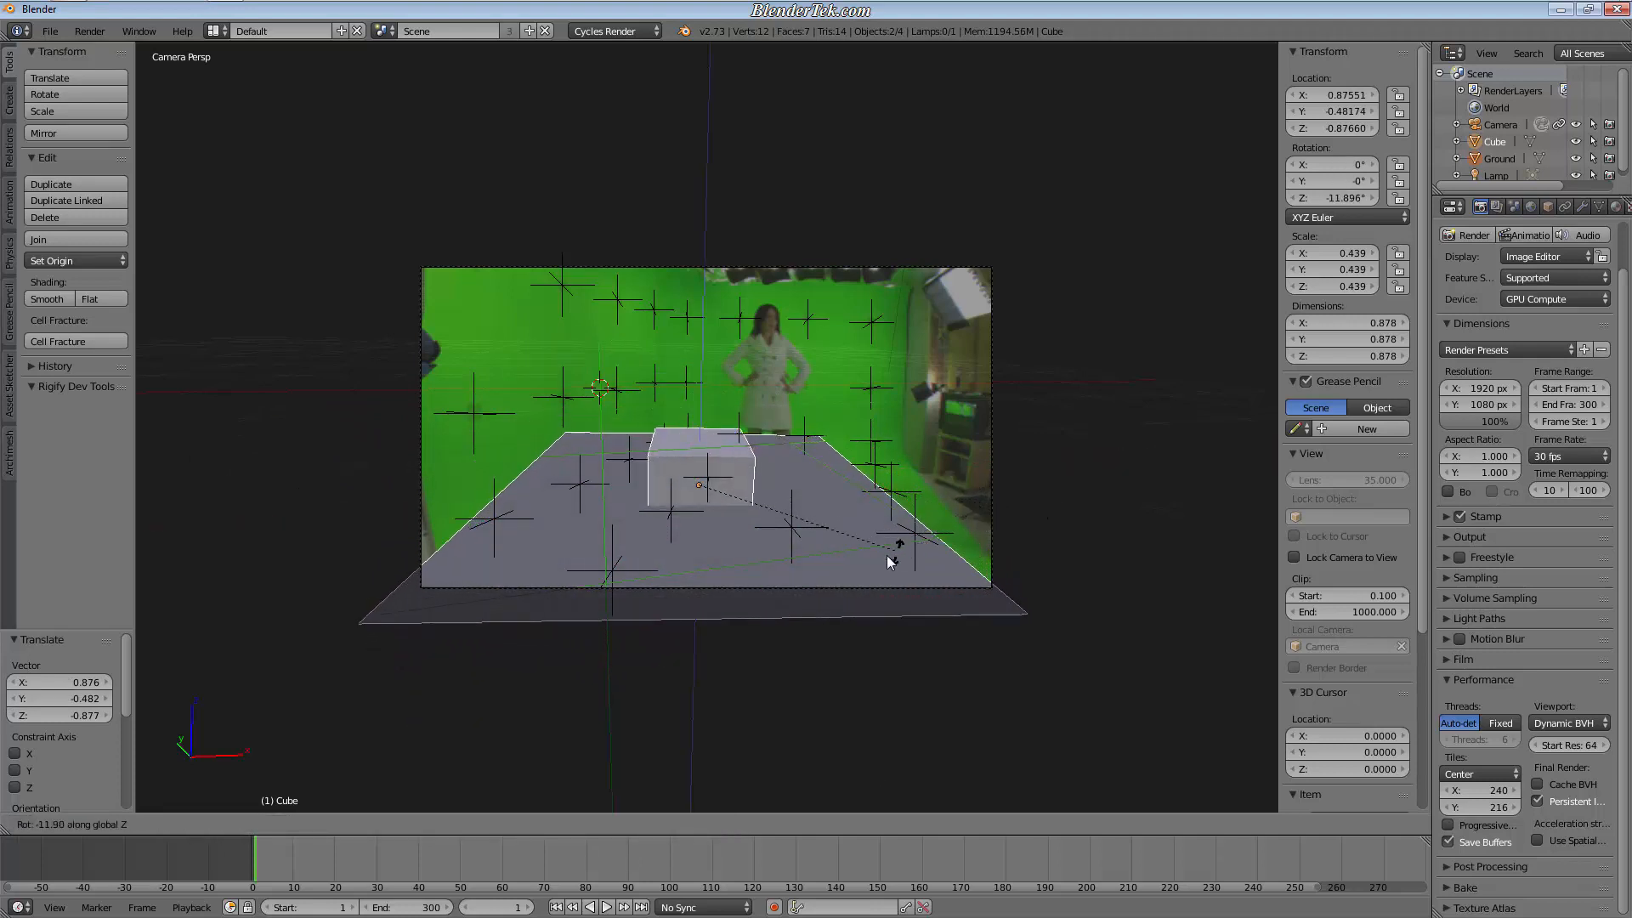
click(850, 553)
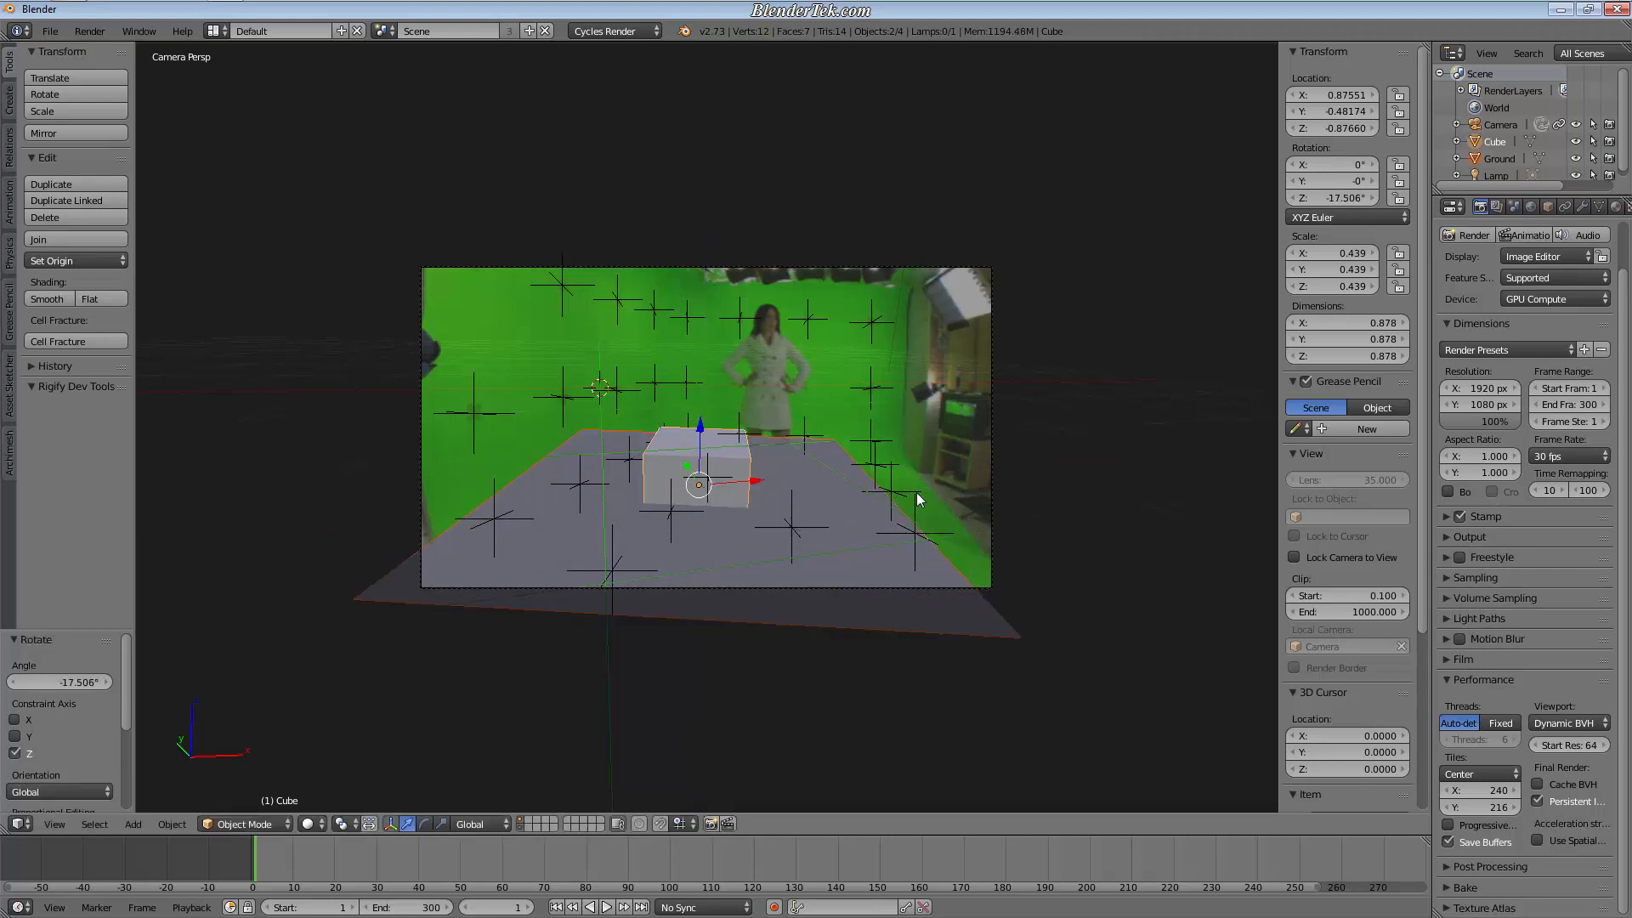
Step: Move the cube and ground in front of the woman's feet and scale them down to about 0.33
key(g)
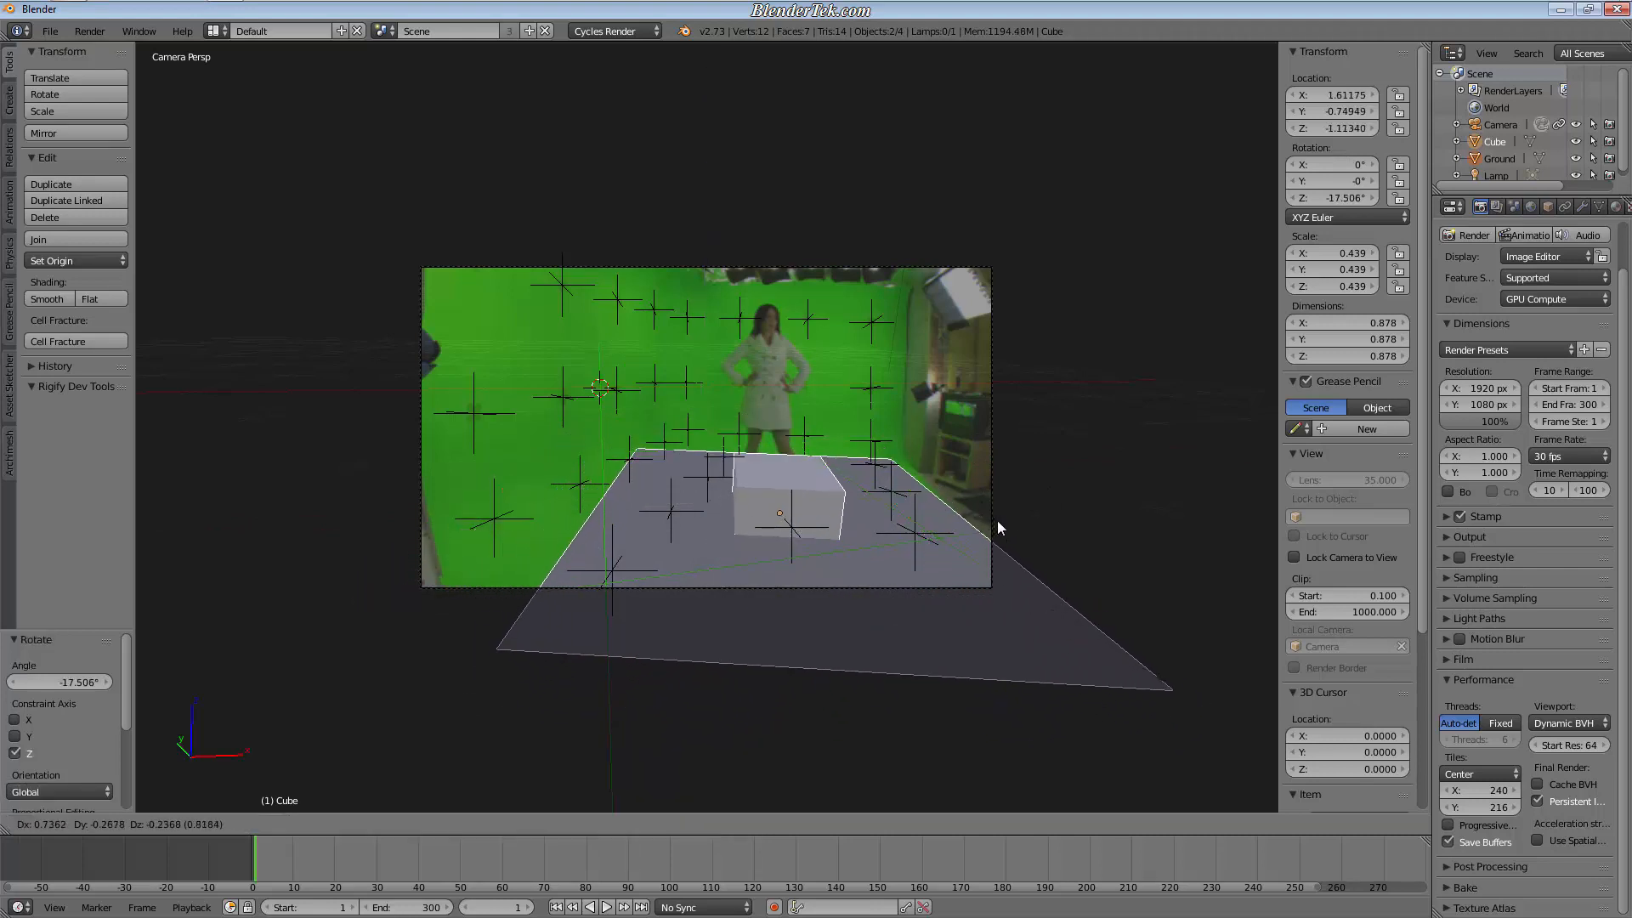
click(997, 520)
scroll(1020, 527, down, 3)
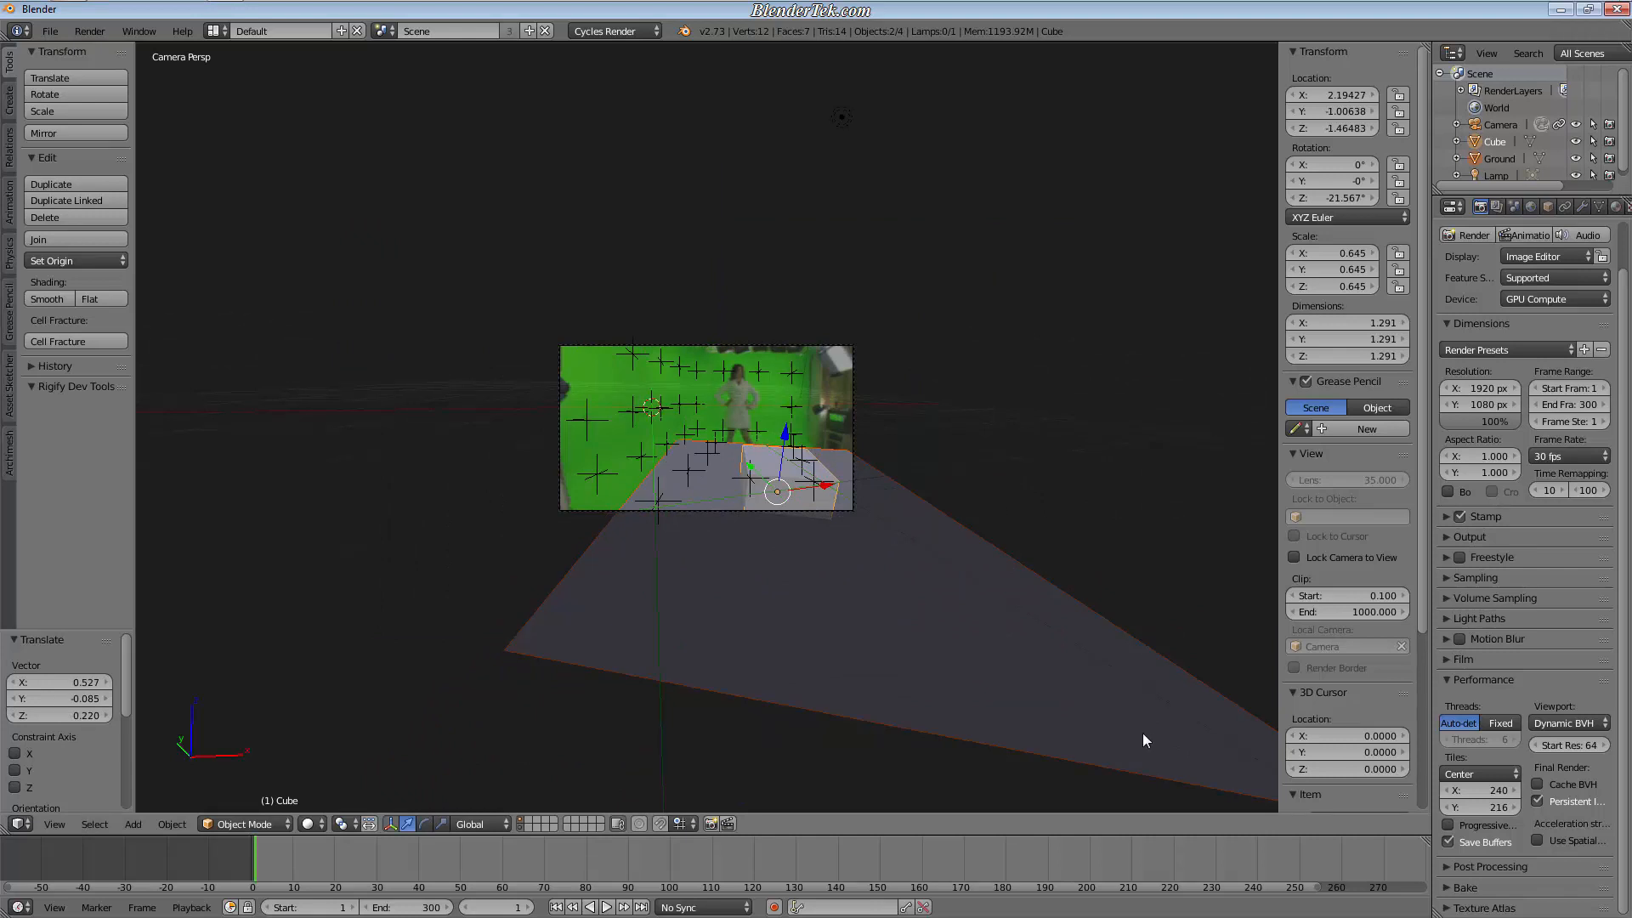
key(s)
click(921, 589)
scroll(1073, 536, up, 5)
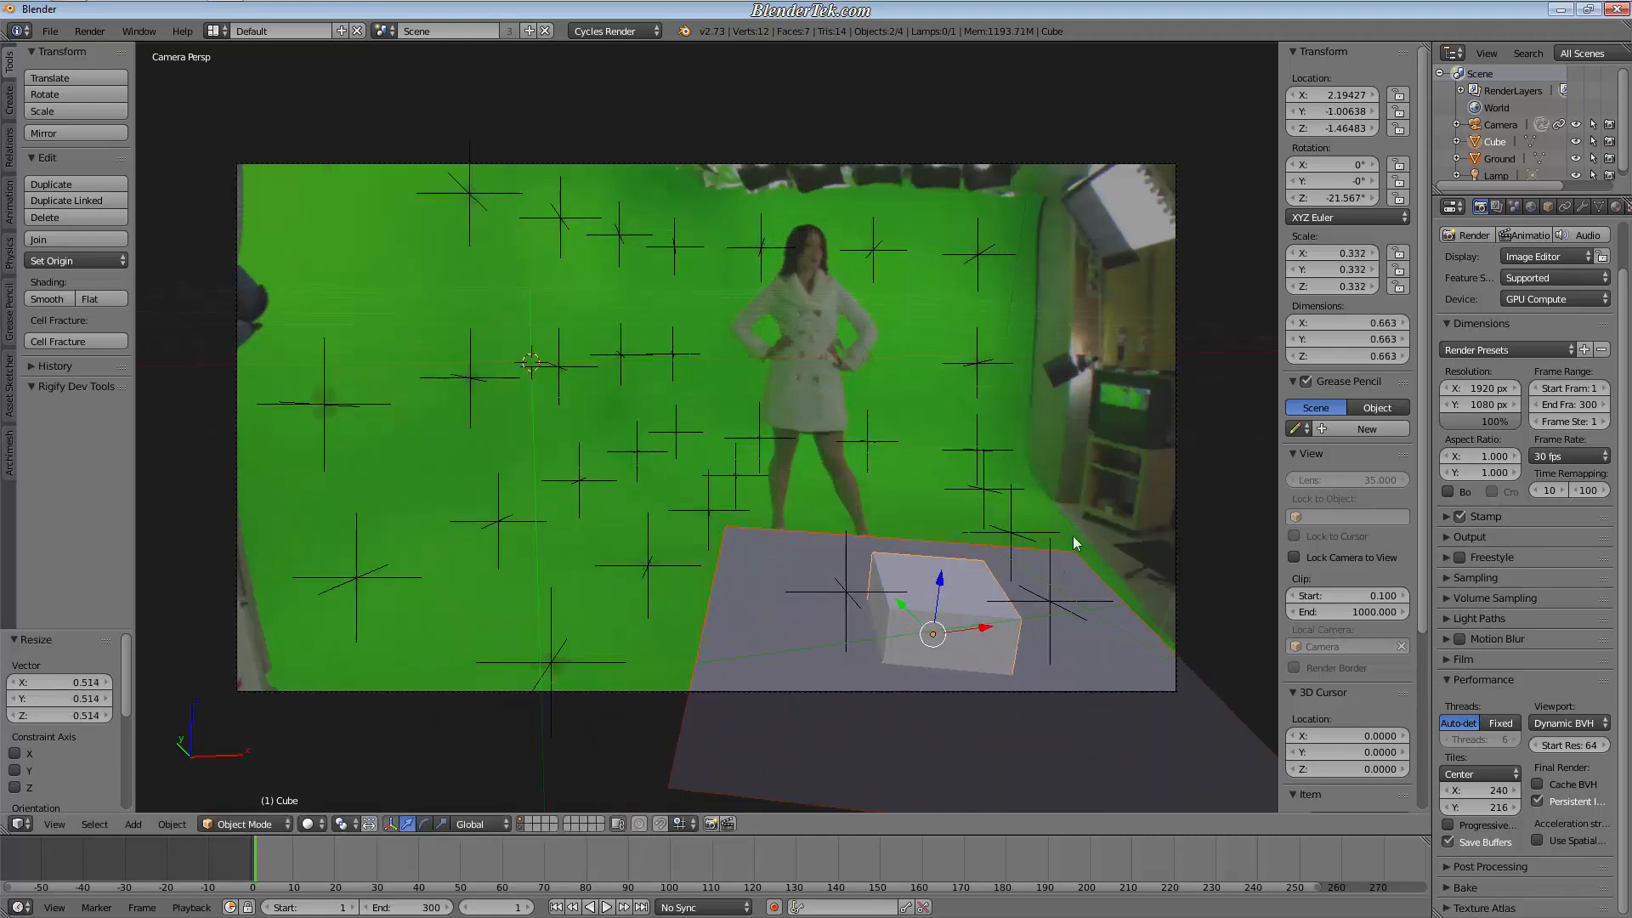
Step: Move the cube and ground to about X 1.74, Y -0.76, Z -1.02 and set their Z rotation to about -14.7°
scroll(1124, 590, down, 3)
key(g)
click(1071, 541)
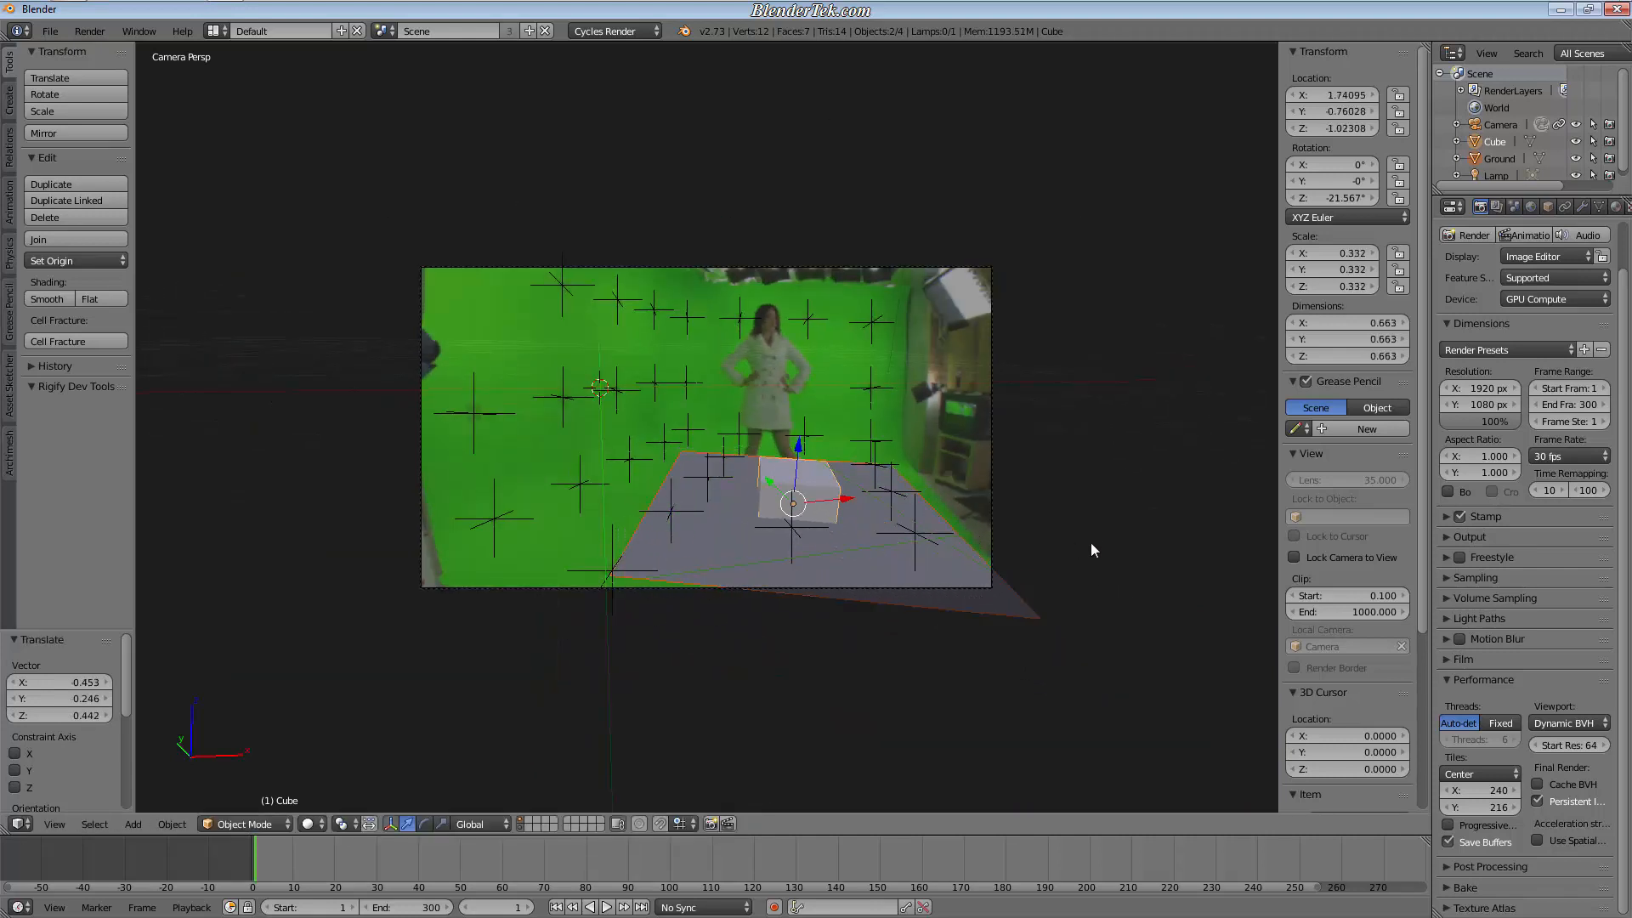
key(r)
key(z)
click(1120, 510)
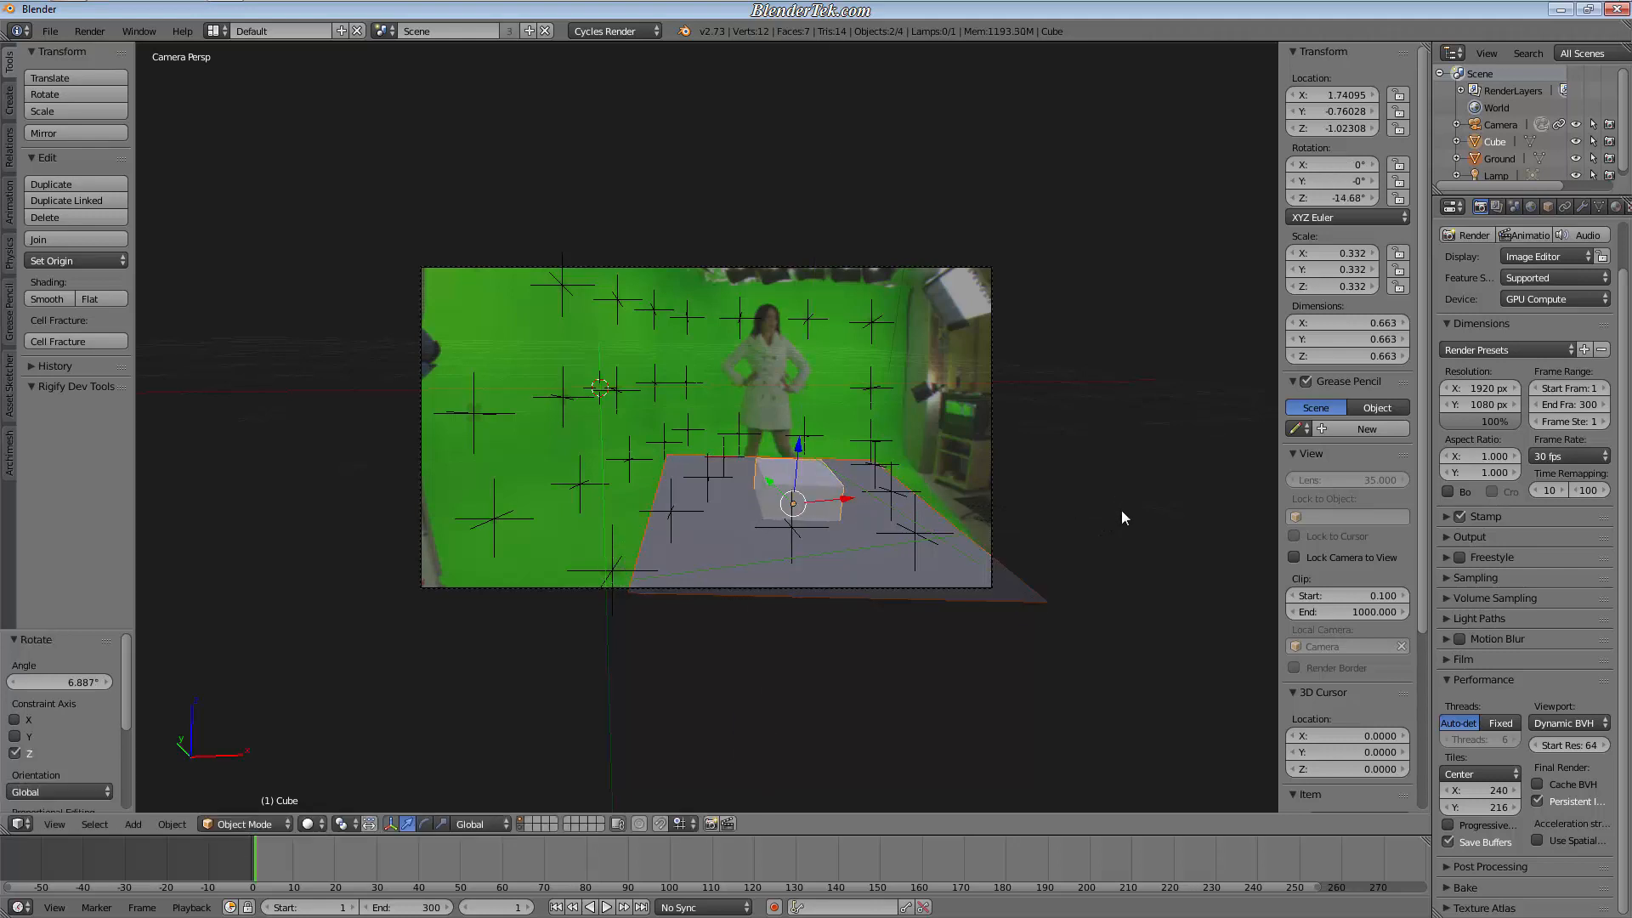
Step: Rotate the cube and ground to about -19.3° around Z and reposition them near X 1.80, Y -0.77, Z -1.01
key(g)
click(1123, 501)
key(r)
key(z)
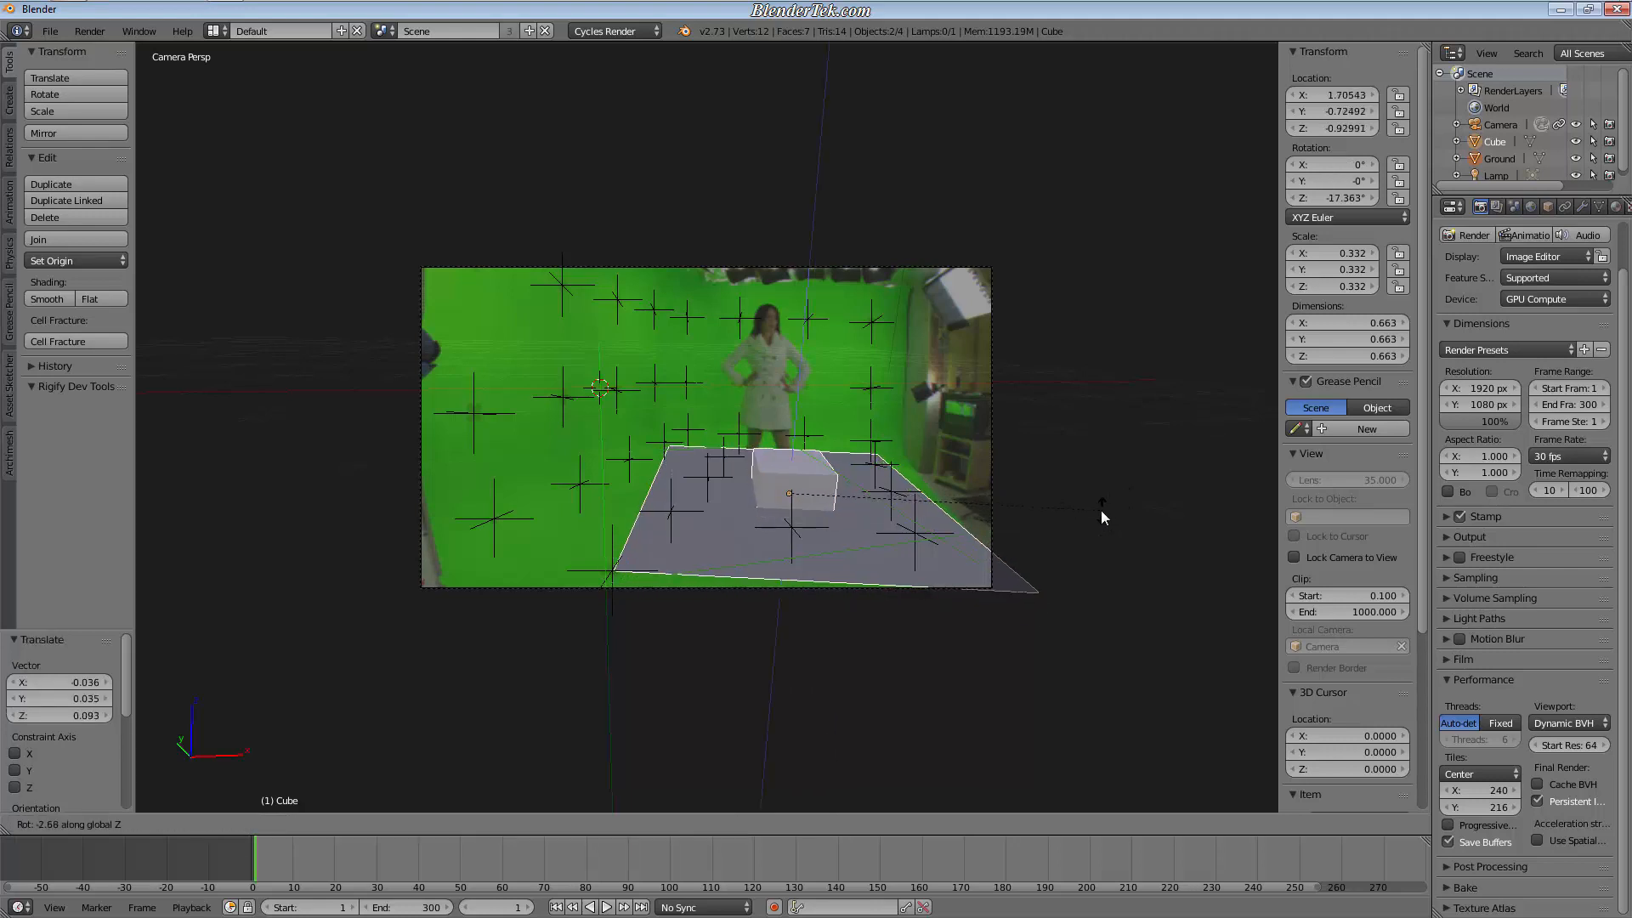
click(1095, 513)
key(g)
click(1108, 532)
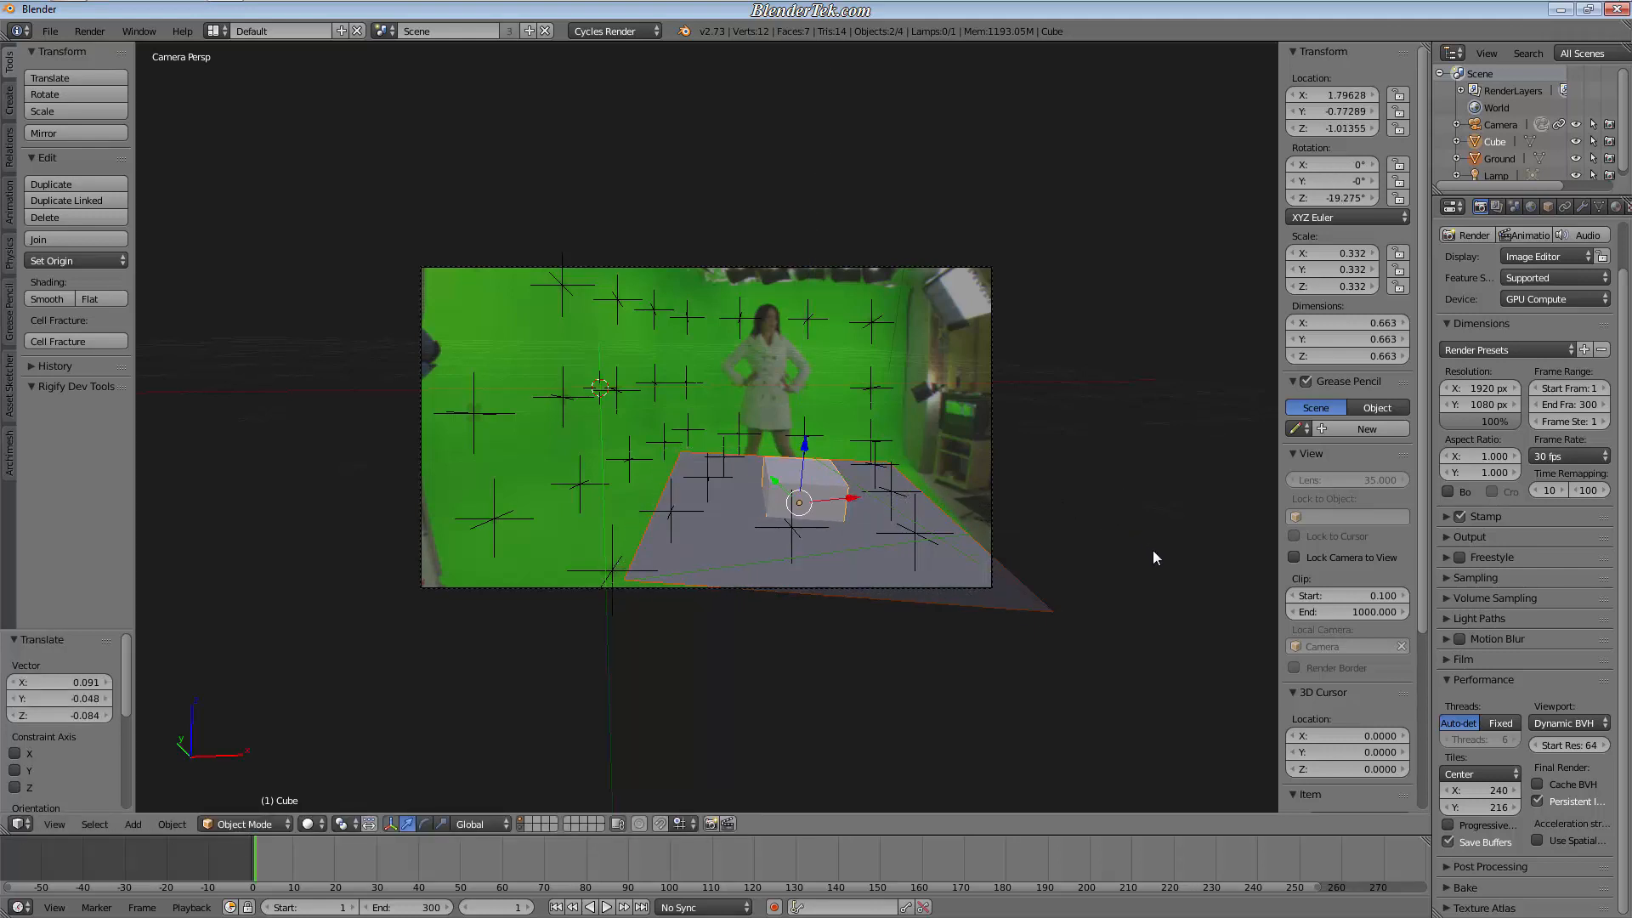
Step: Rotate the cube and ground to about -15.1° around Z and nudge them to about X 1.87, Y -0.78, Z -0.97
key(r)
key(z)
click(1164, 530)
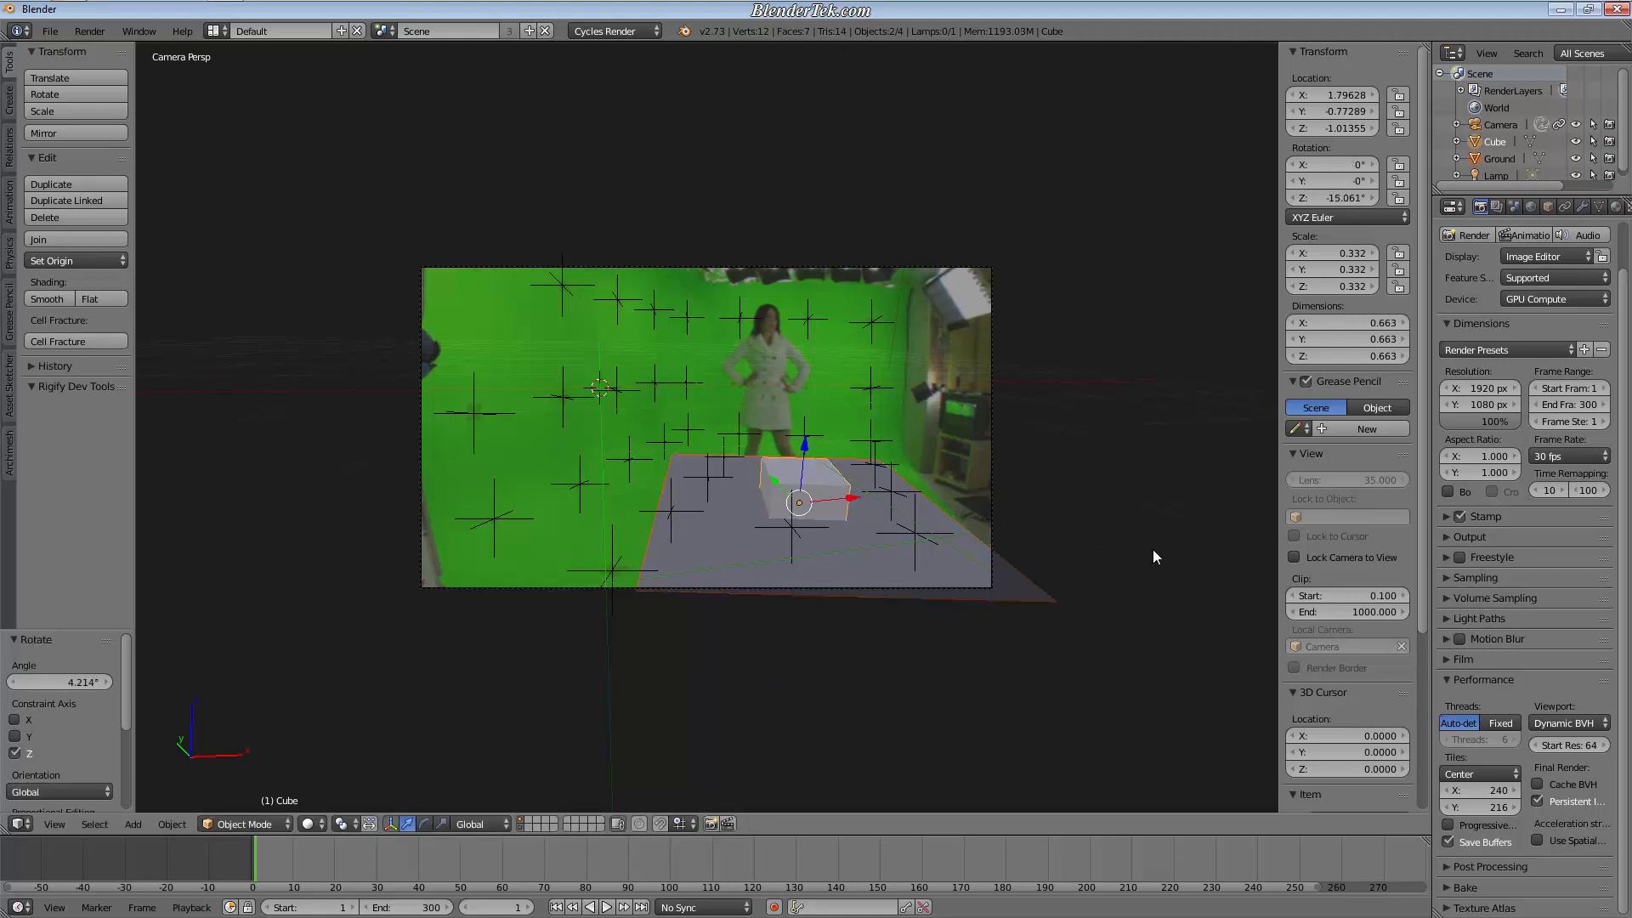
key(g)
click(1160, 544)
Step: Select the cube and ground together and rotate them about 0.8° around the global X axis
scroll(850, 497, up, 2)
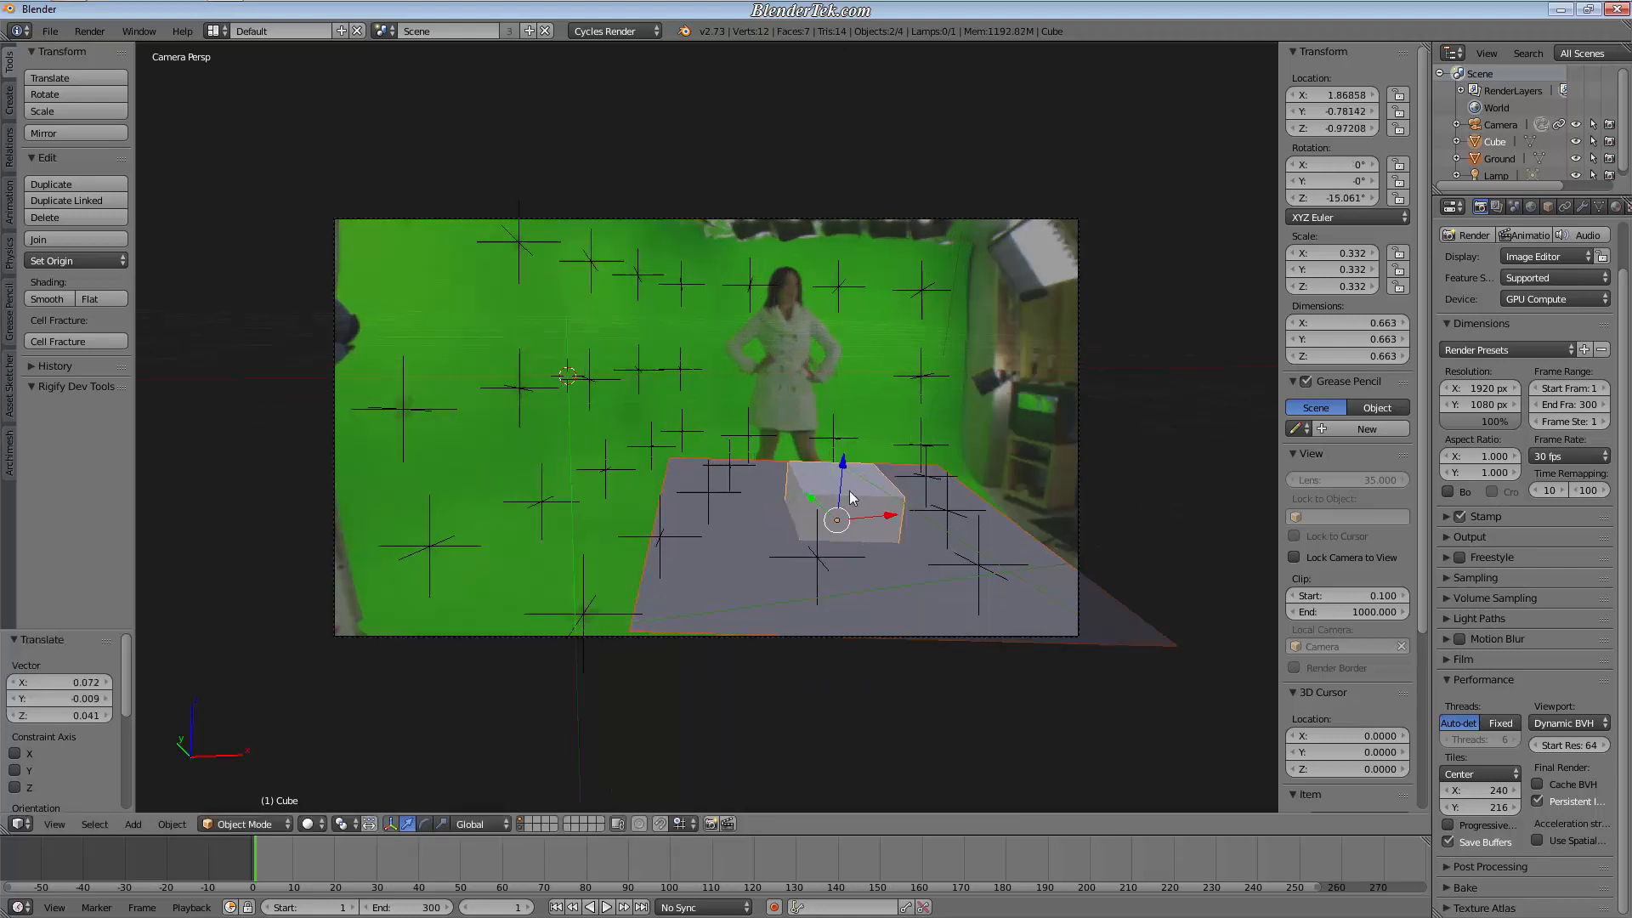
right_click(910, 574)
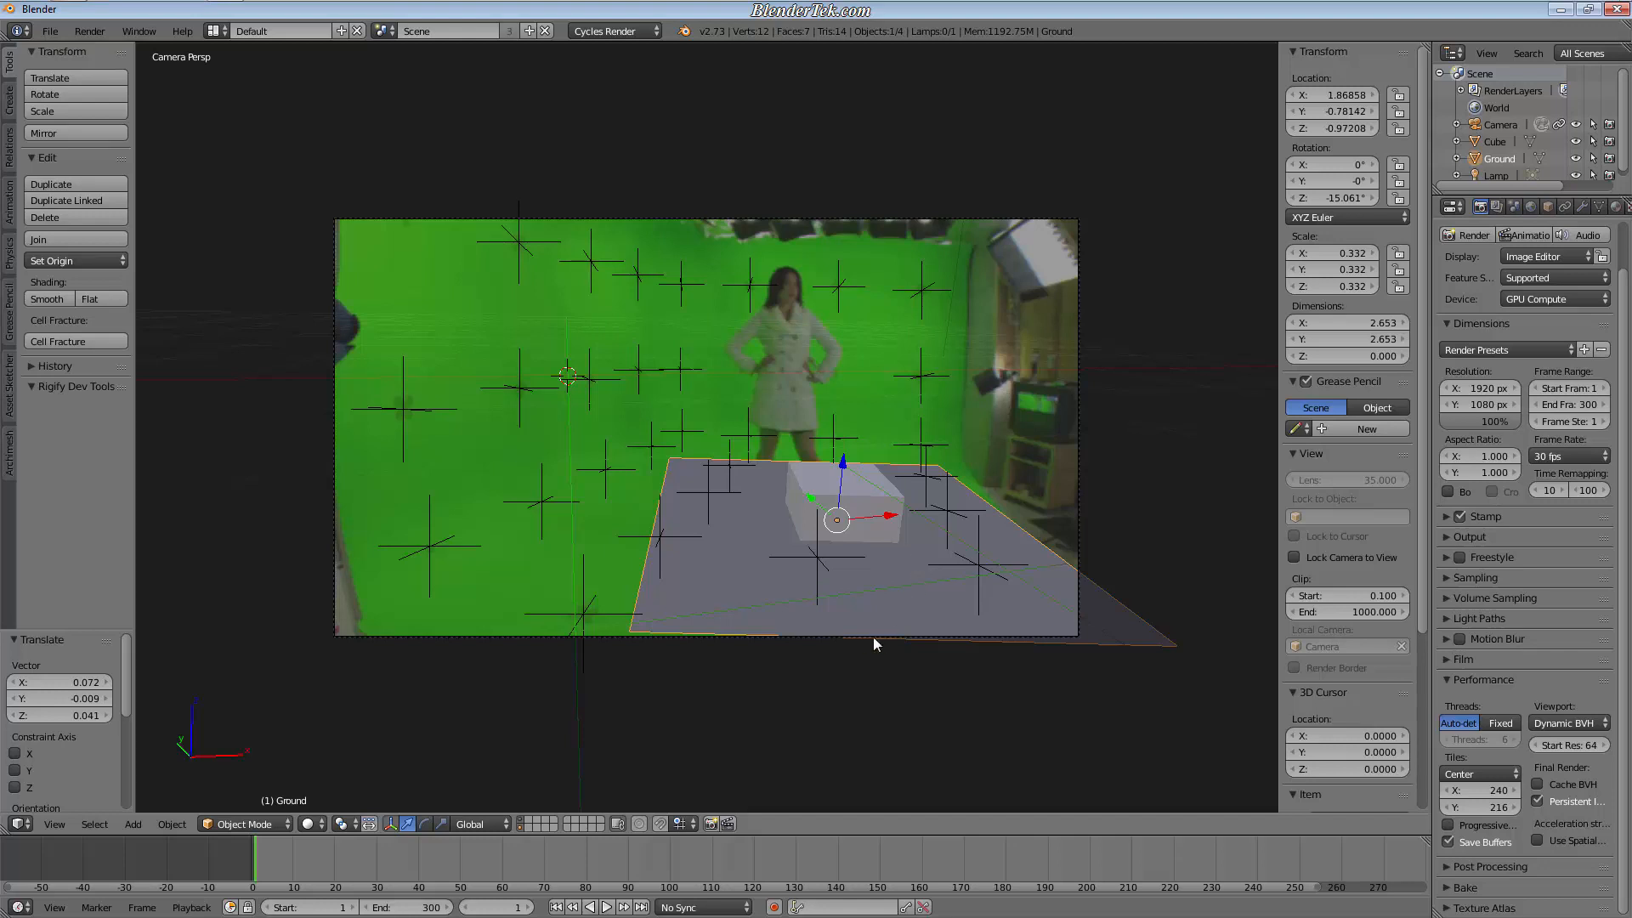
key(a)
right_click(926, 586)
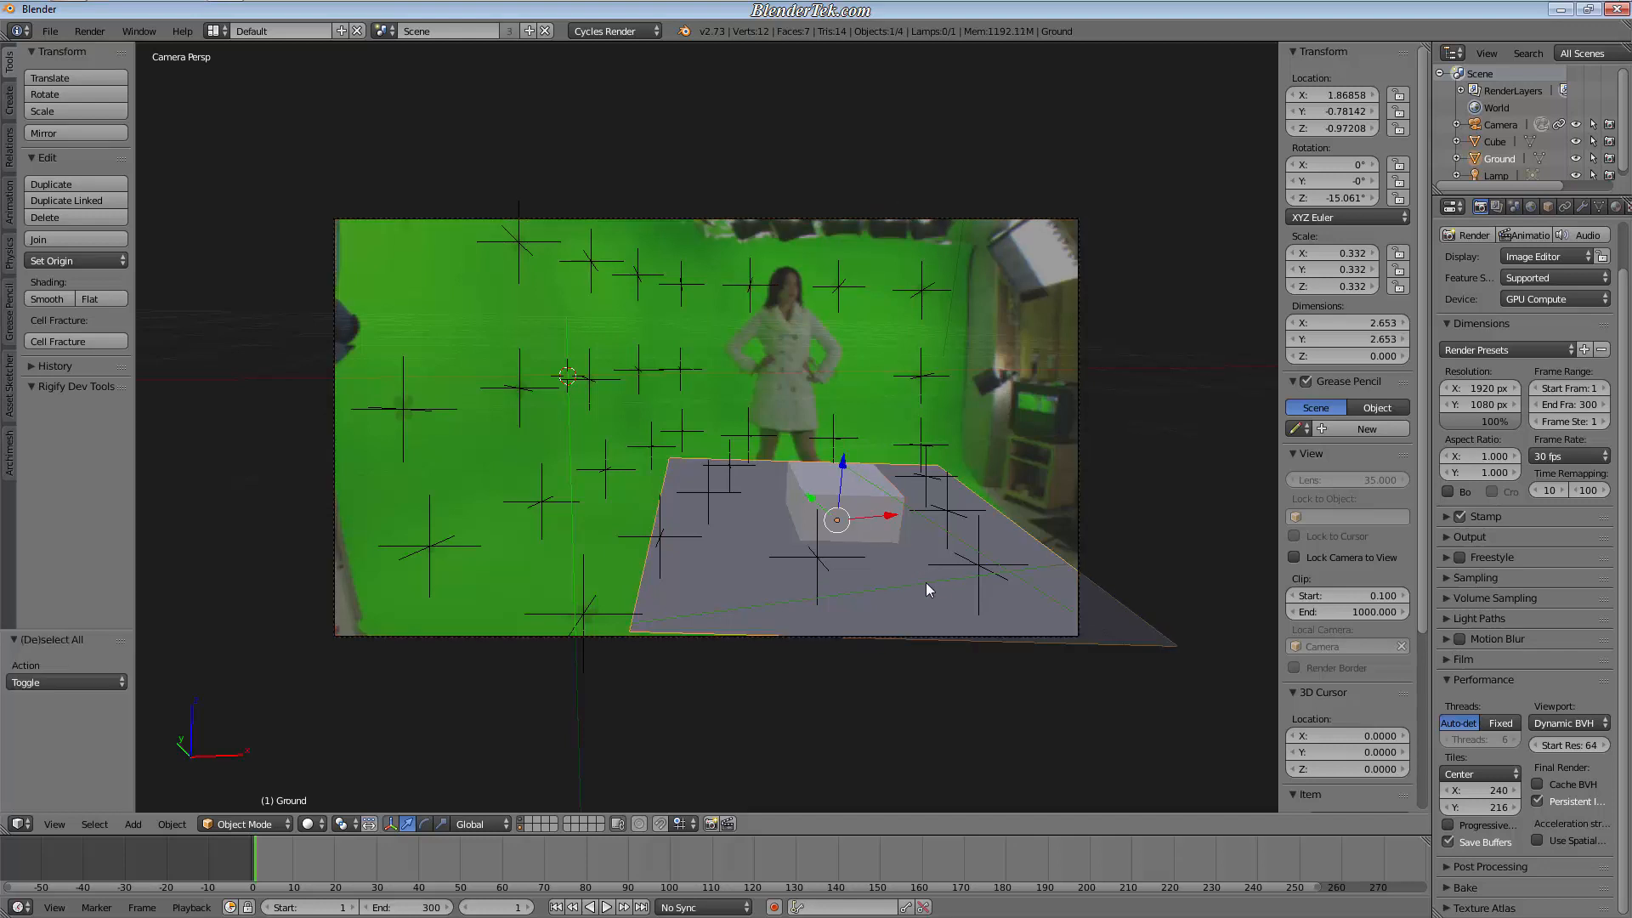
shift+right_click(864, 525)
key(g)
key(x)
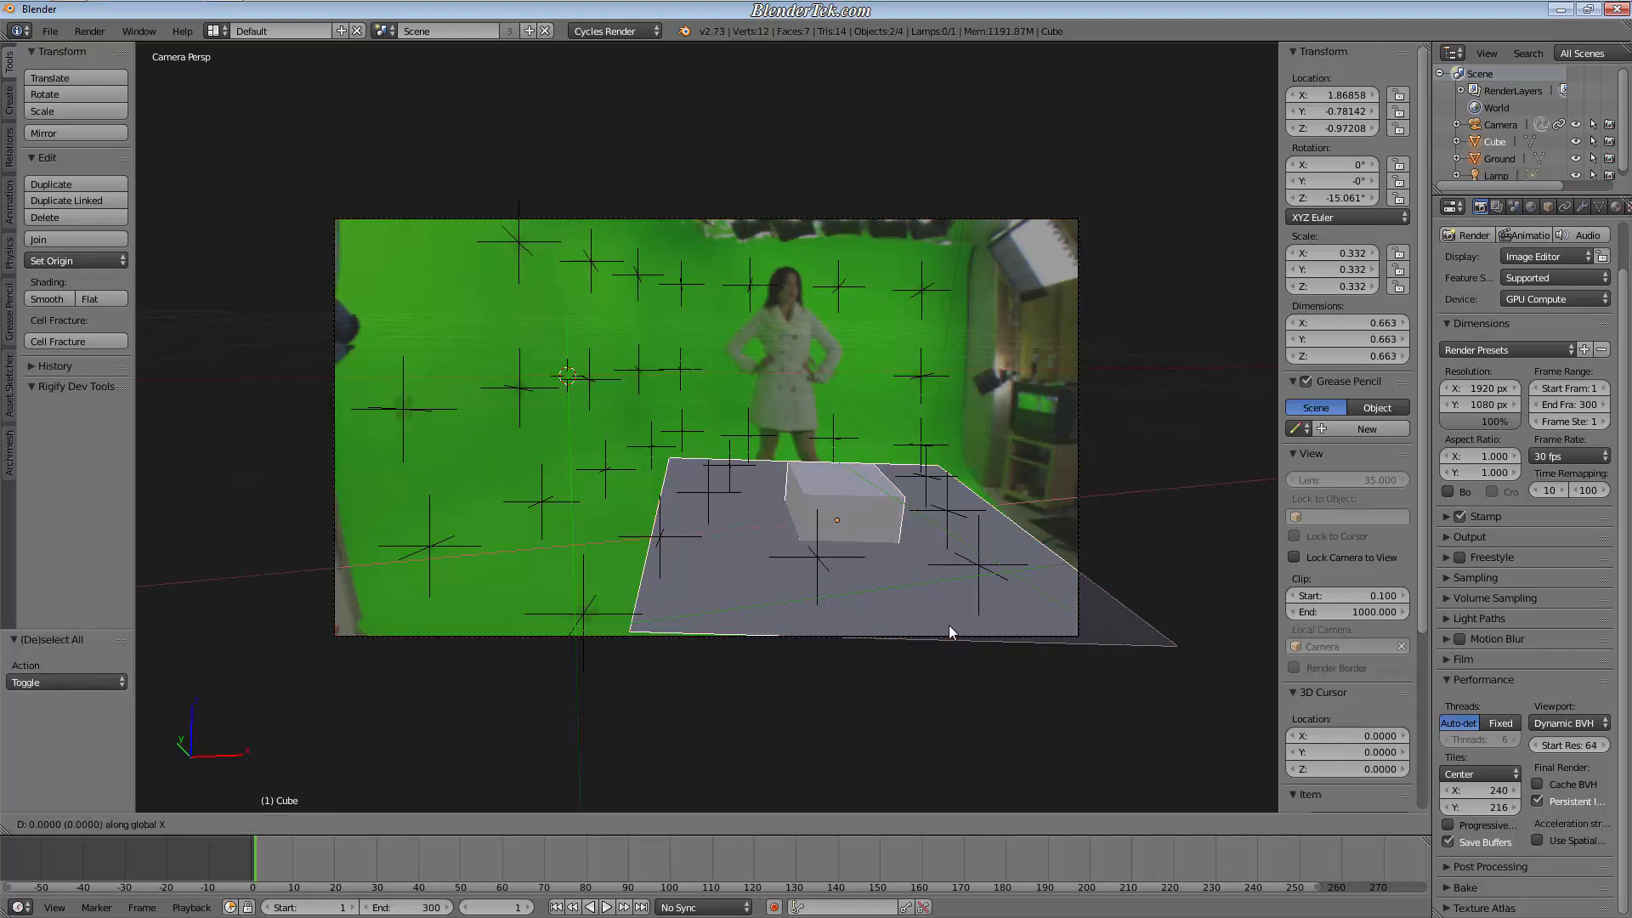
key(Escape)
key(r)
key(x)
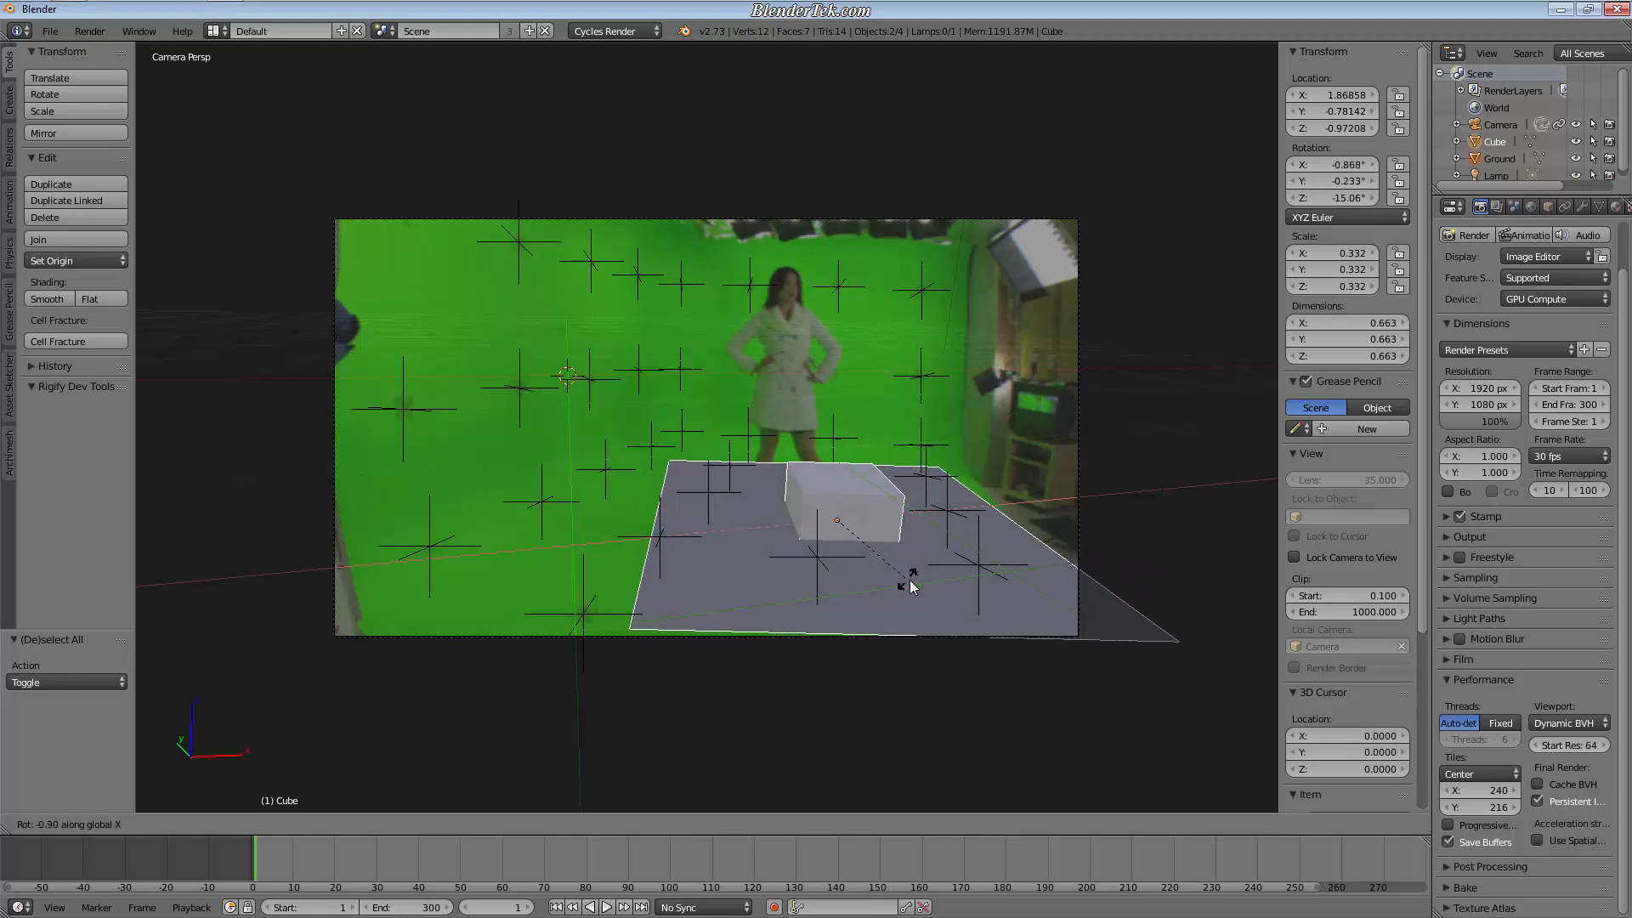
click(910, 594)
Step: Raise only the cube along Z by about 0.39 so it sits at about Z -0.586
right_click(870, 534)
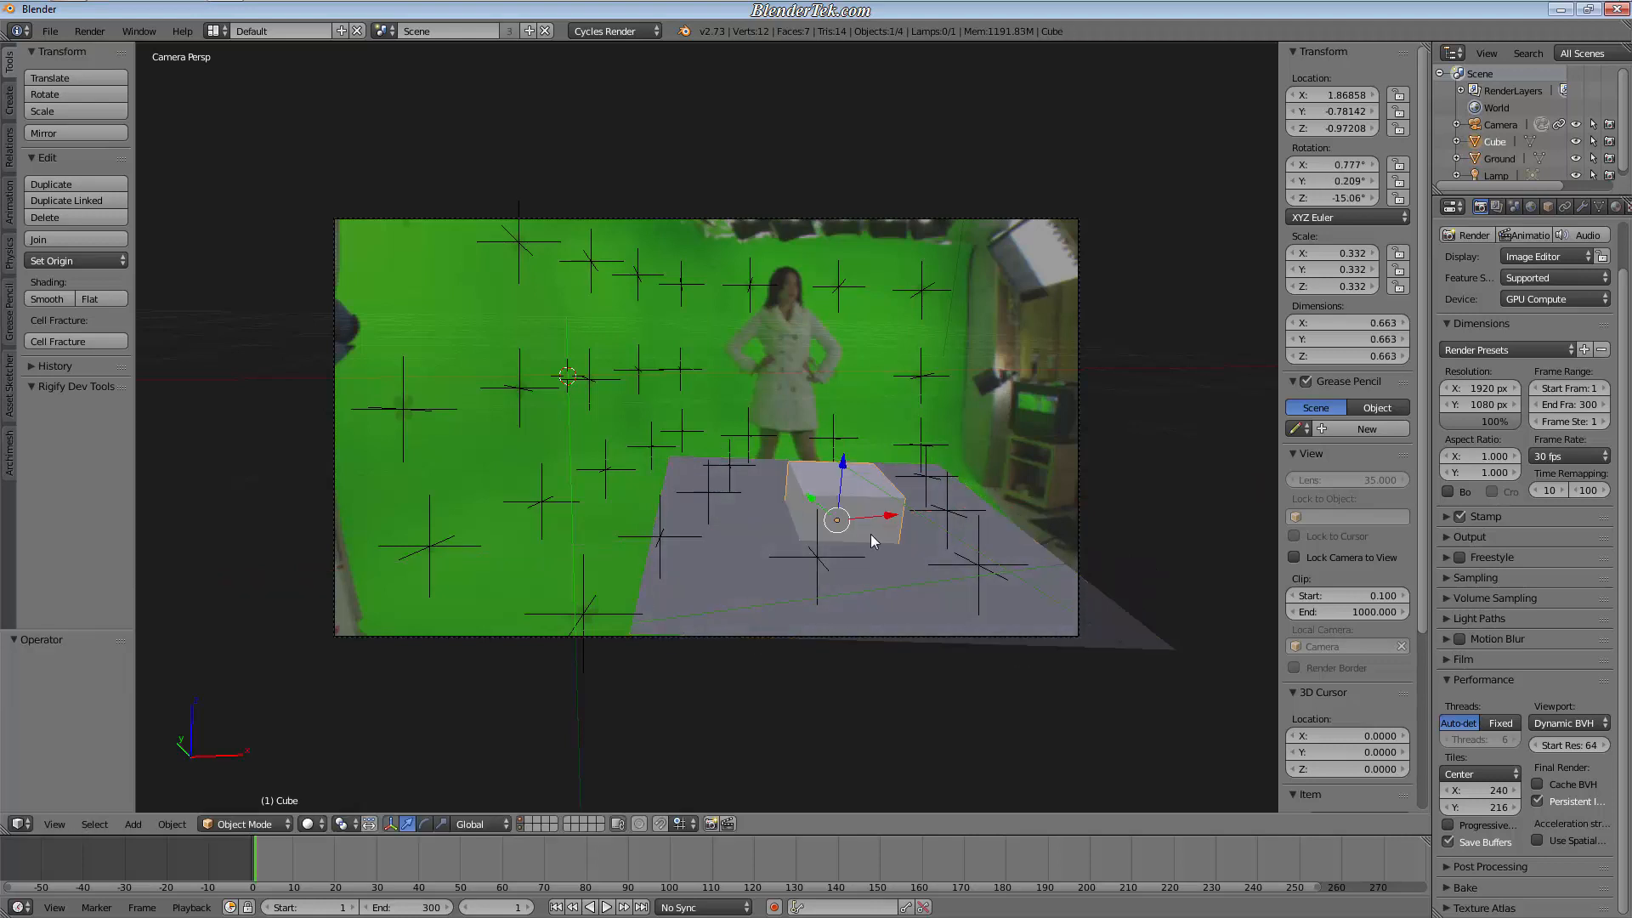
key(g)
key(z)
click(893, 487)
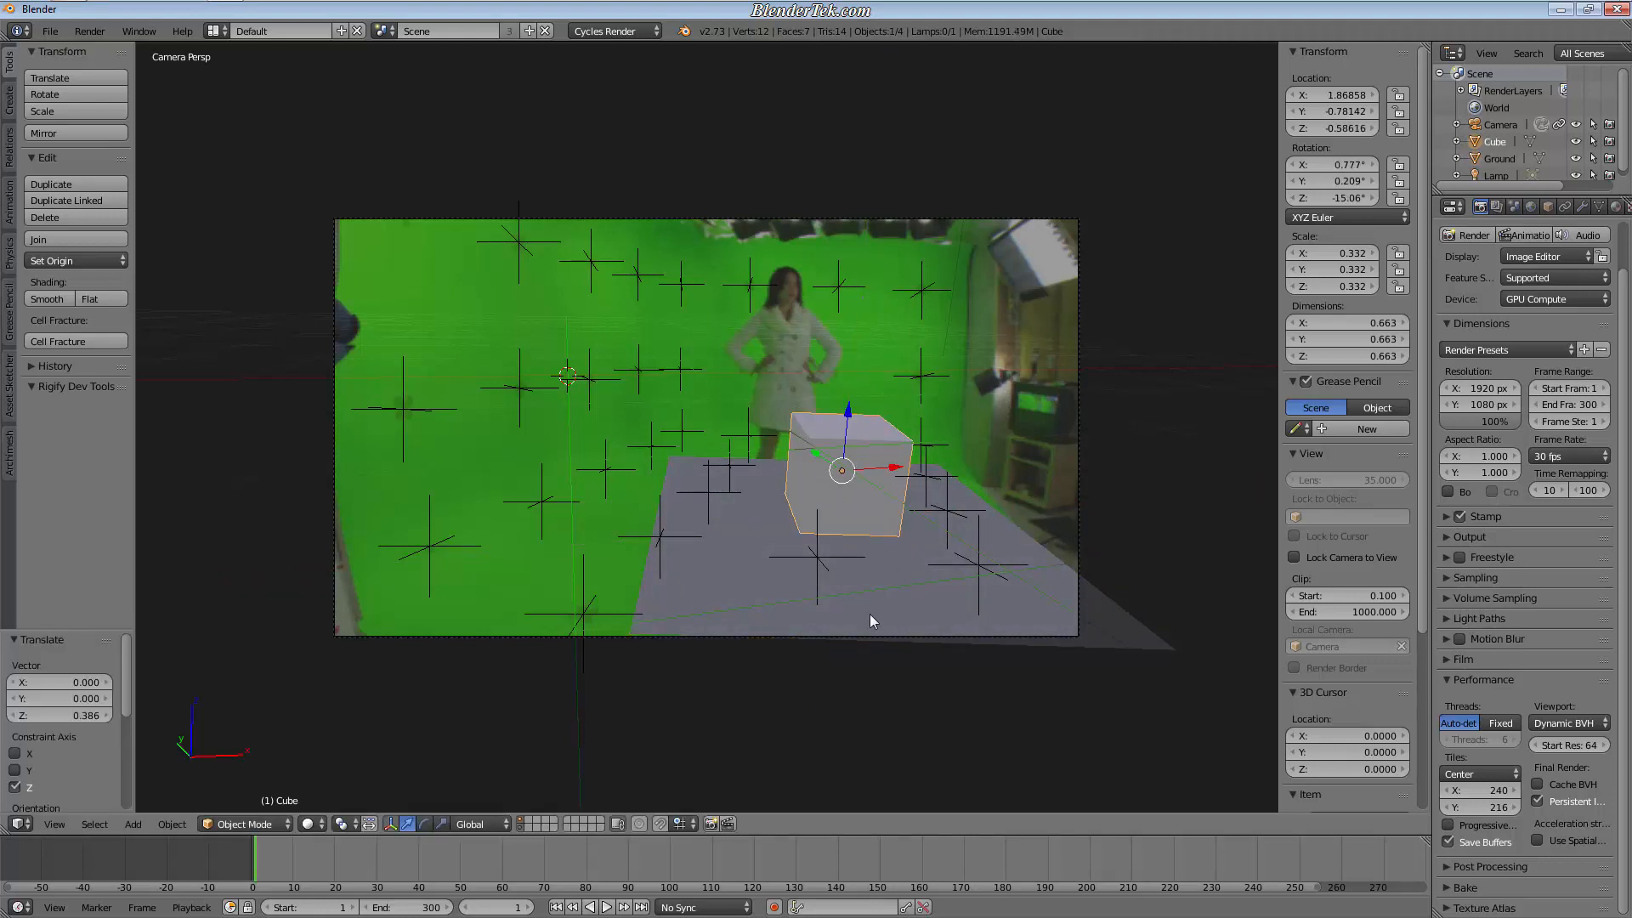
Step: Render frame 1 and examine how the cube and its shadow sit on the studio floor
key(F12)
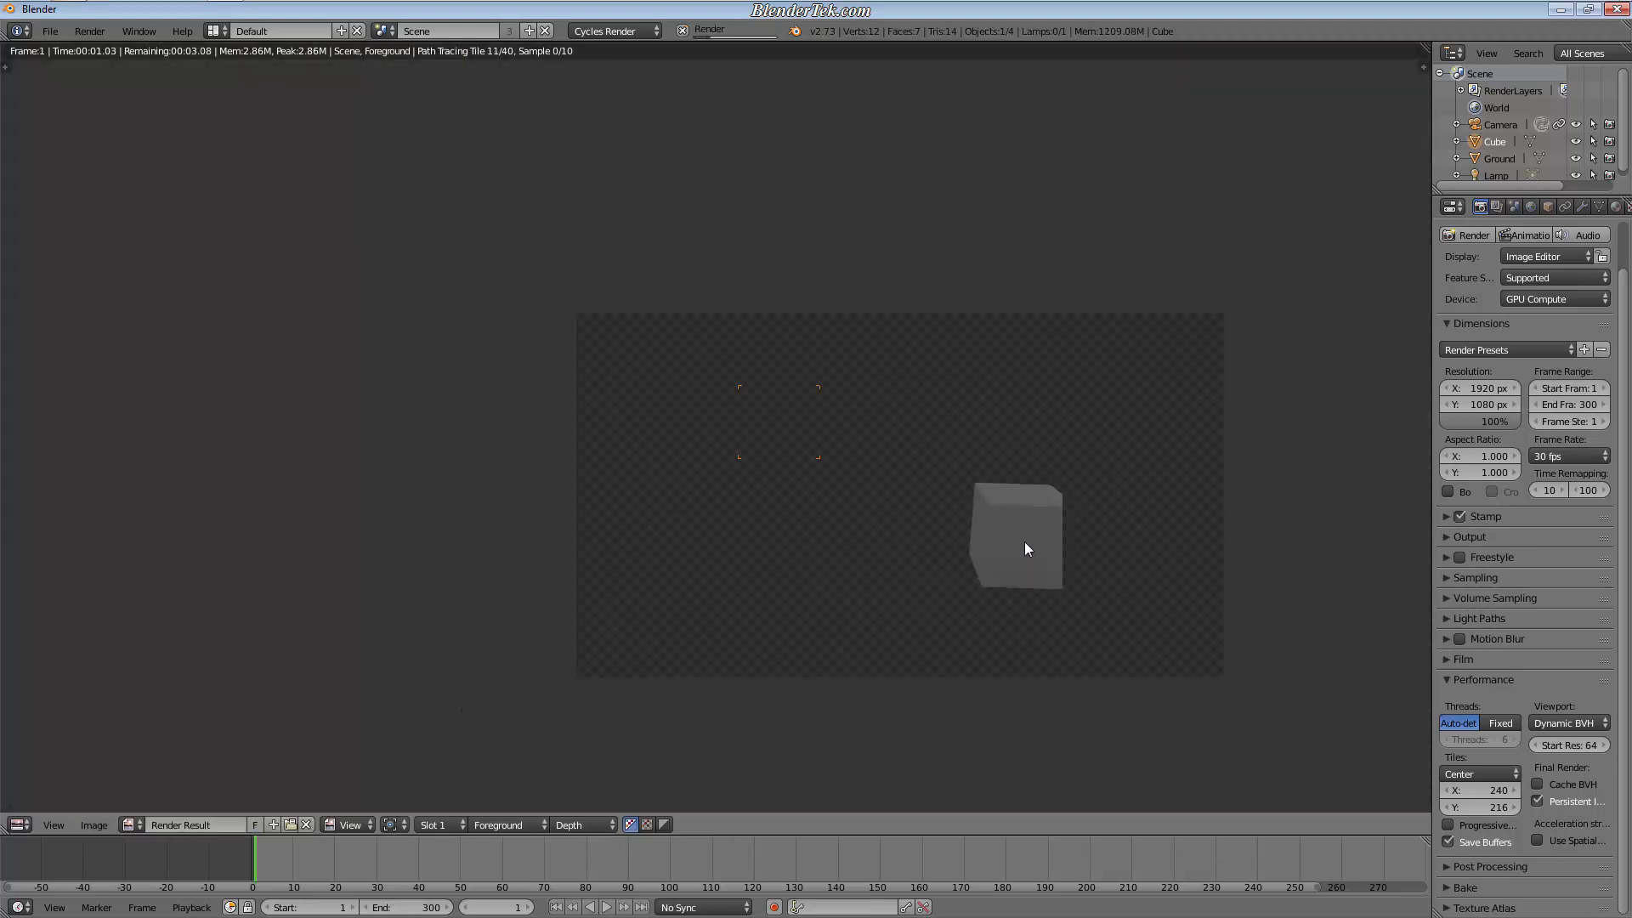
middle_drag(855, 570, 769, 554)
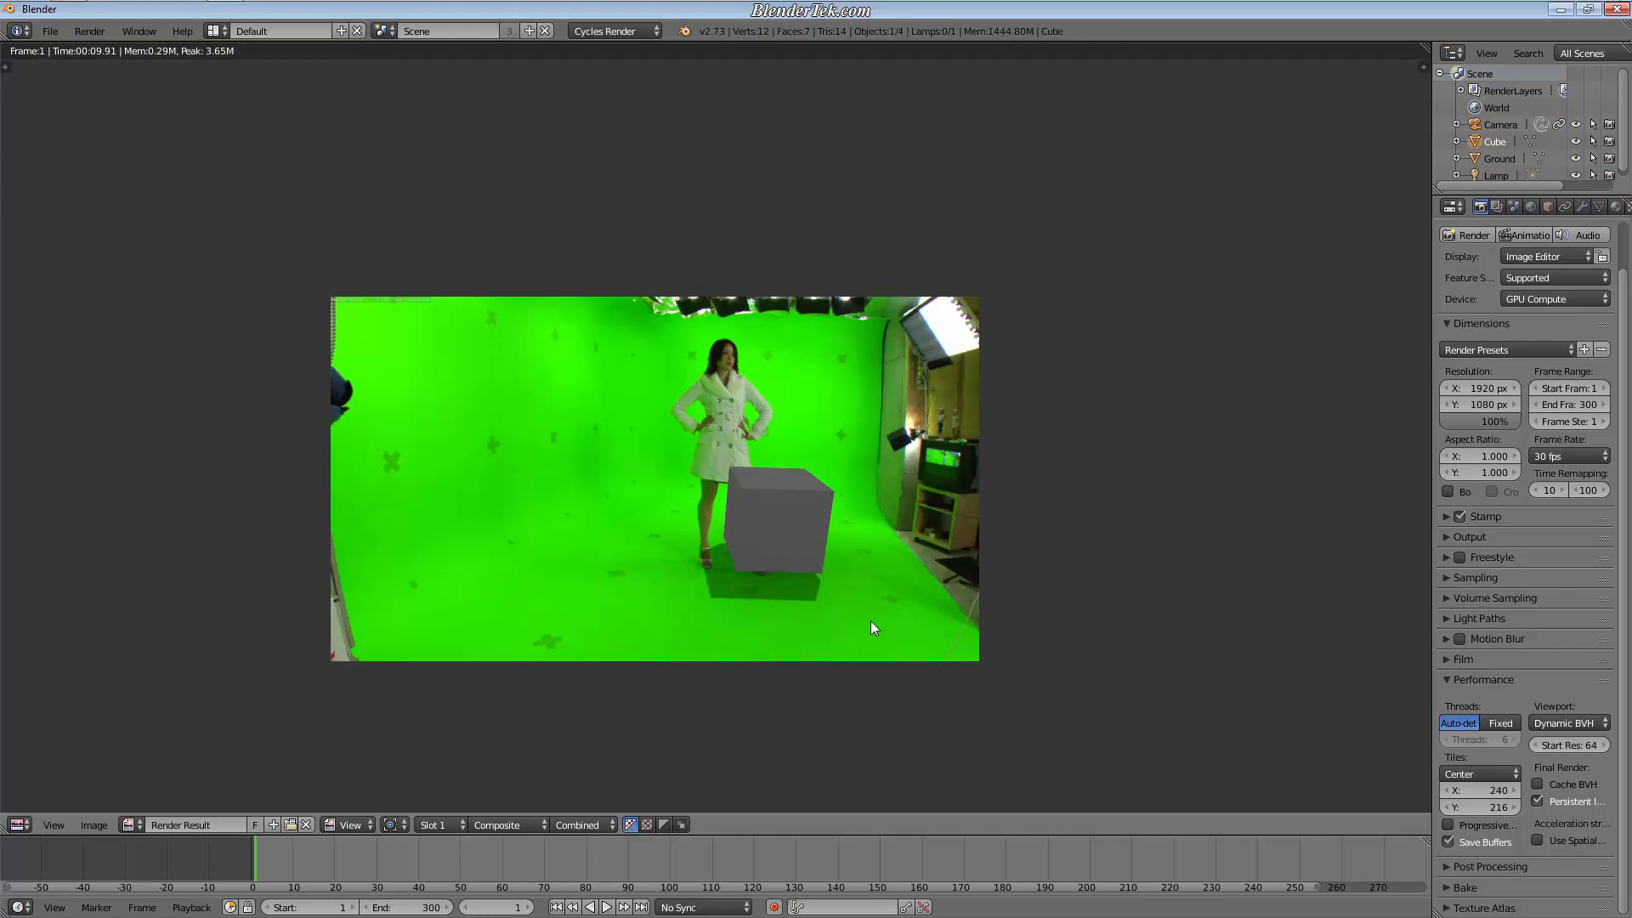
scroll(774, 573, up, 2)
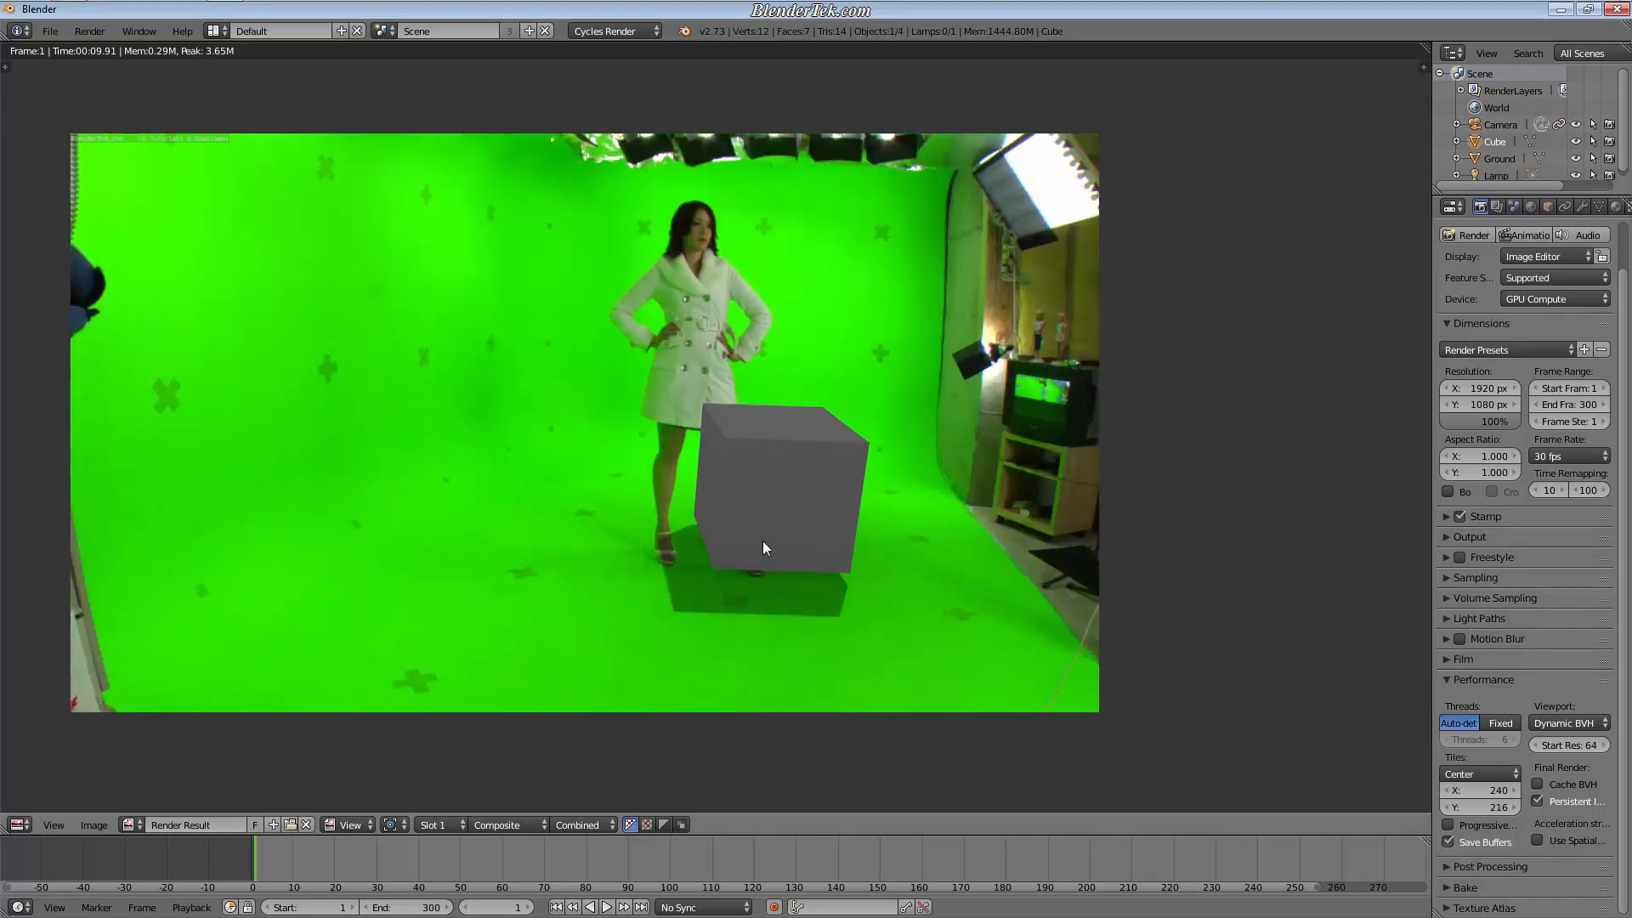
middle_drag(764, 546, 908, 587)
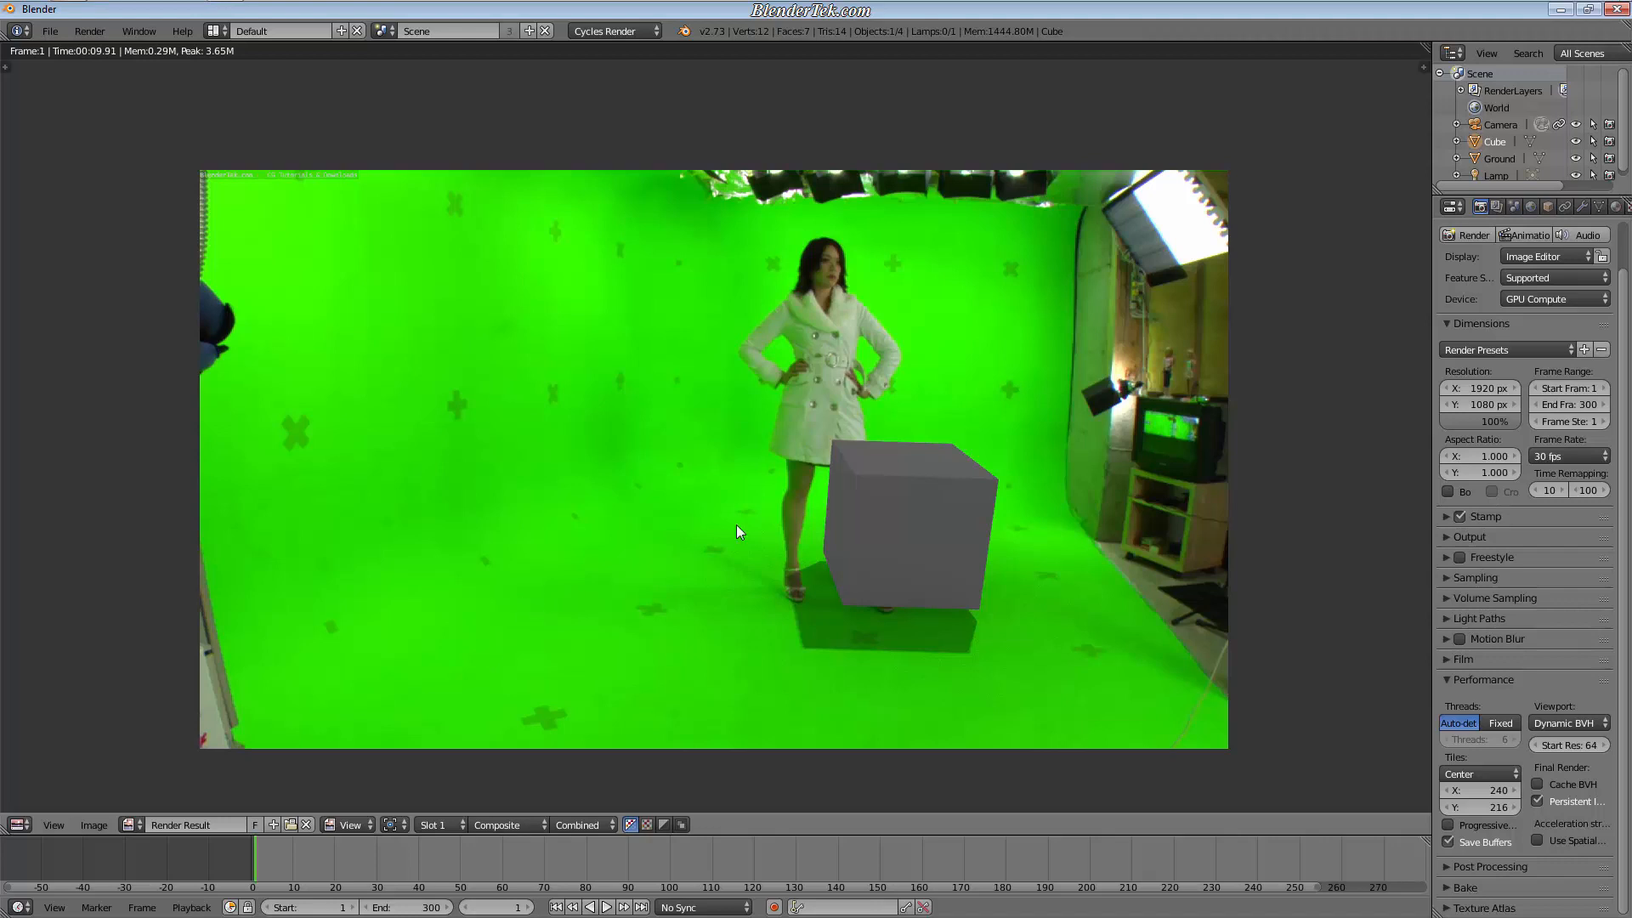
Step: Go to frame 128, delete all of the cube's vertices in Edit Mode and add a Monkey mesh in their place
drag(532, 858, 787, 841)
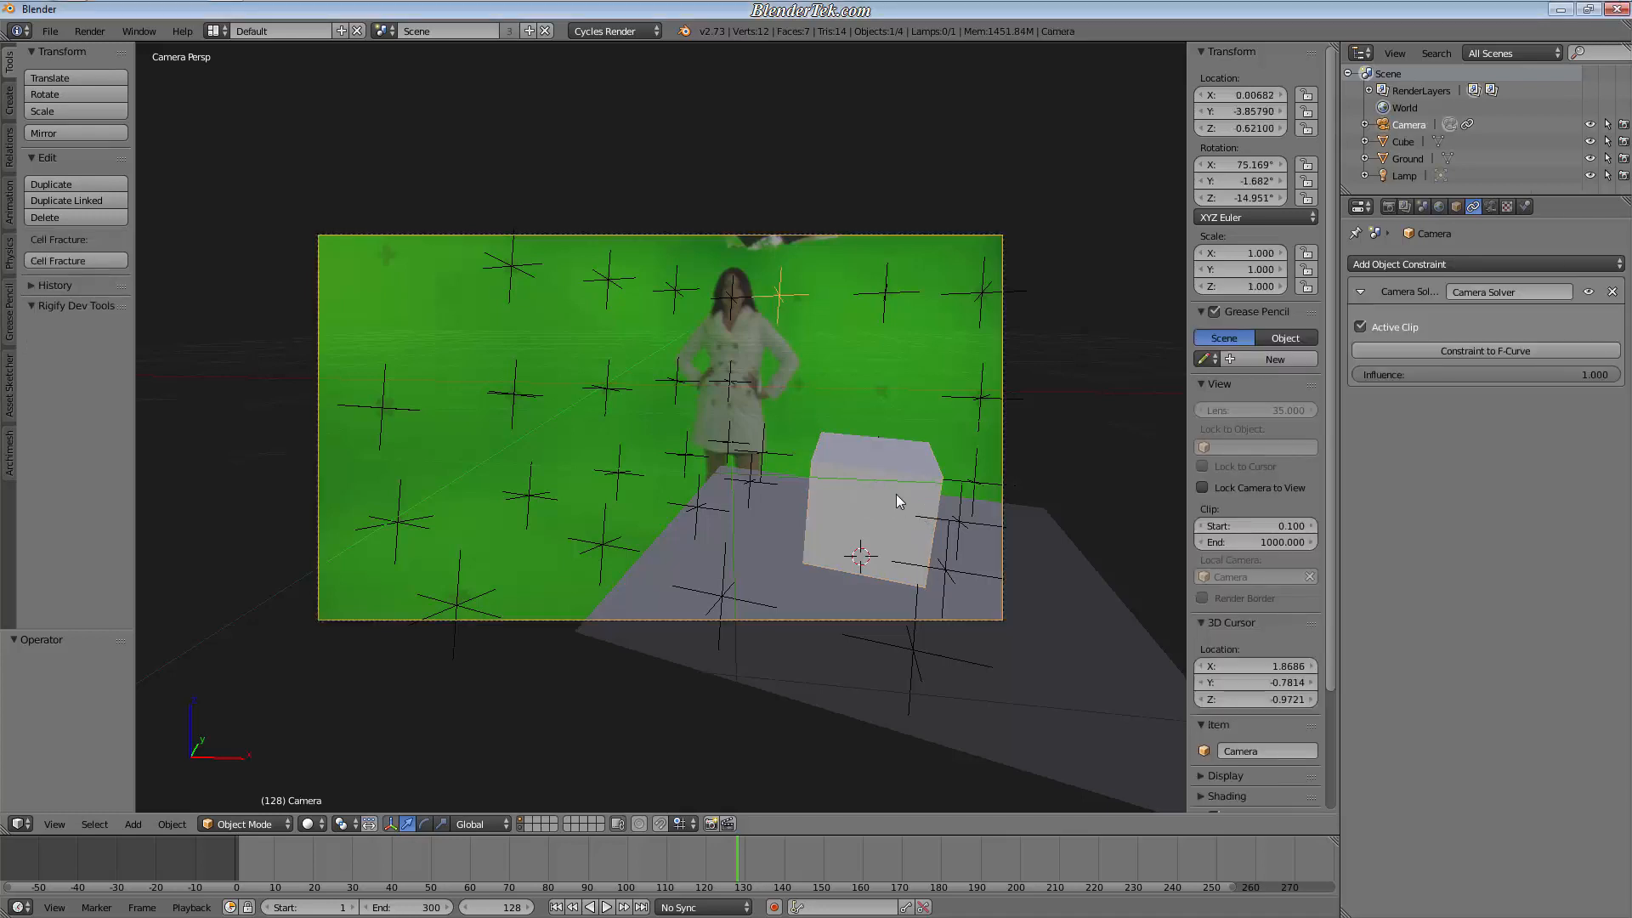
key(Tab)
key(x)
click(901, 542)
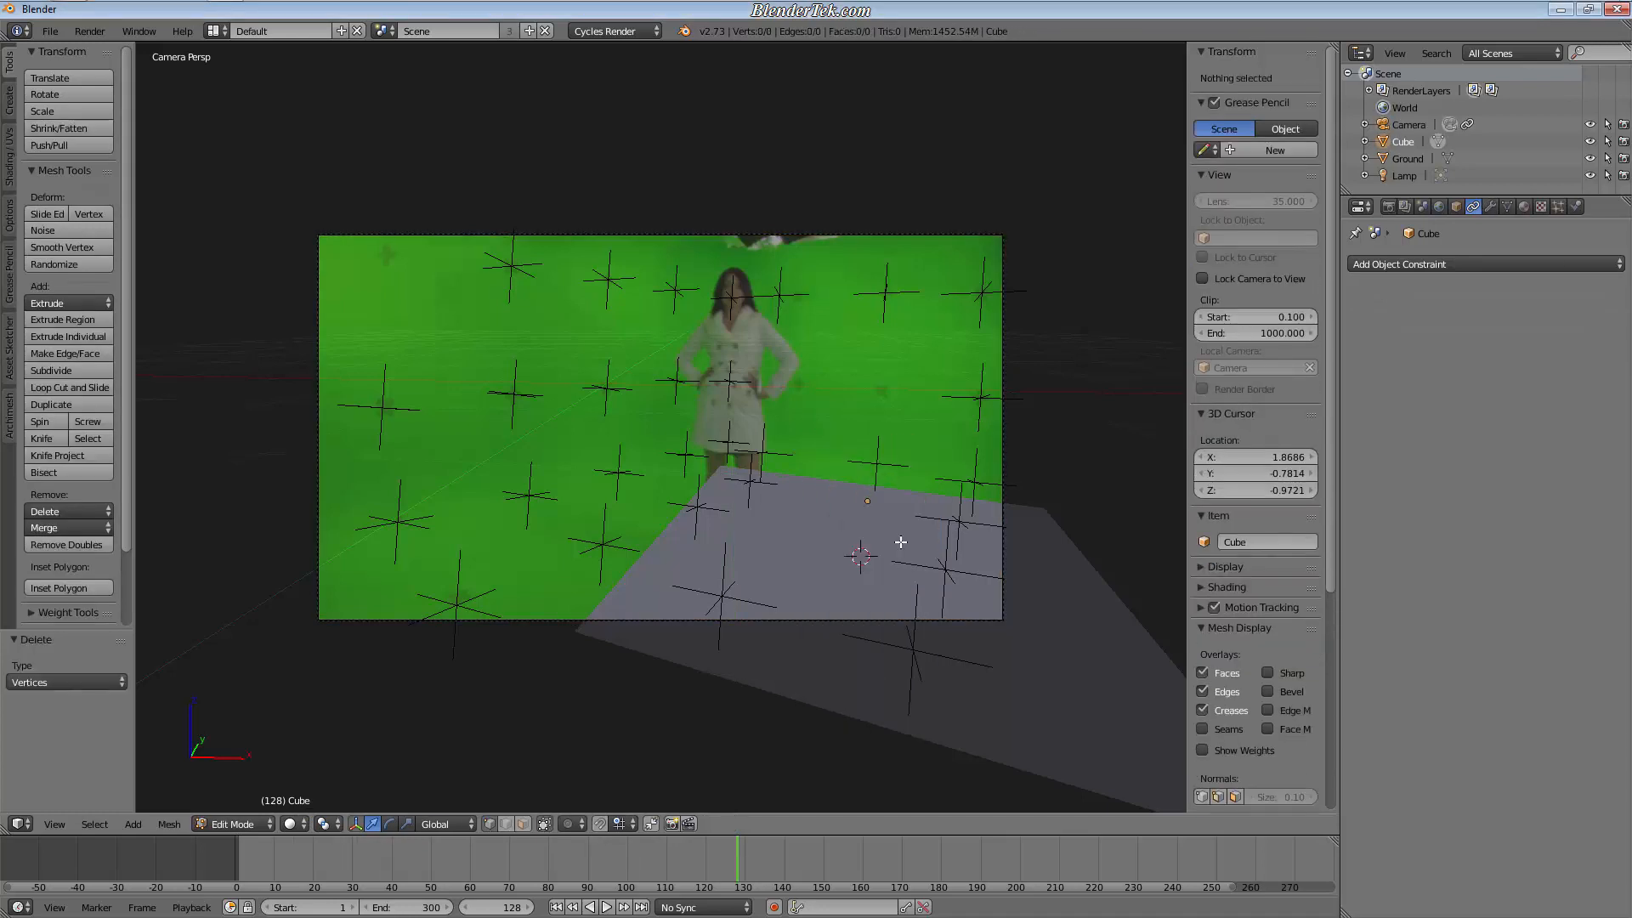
key(shift+a)
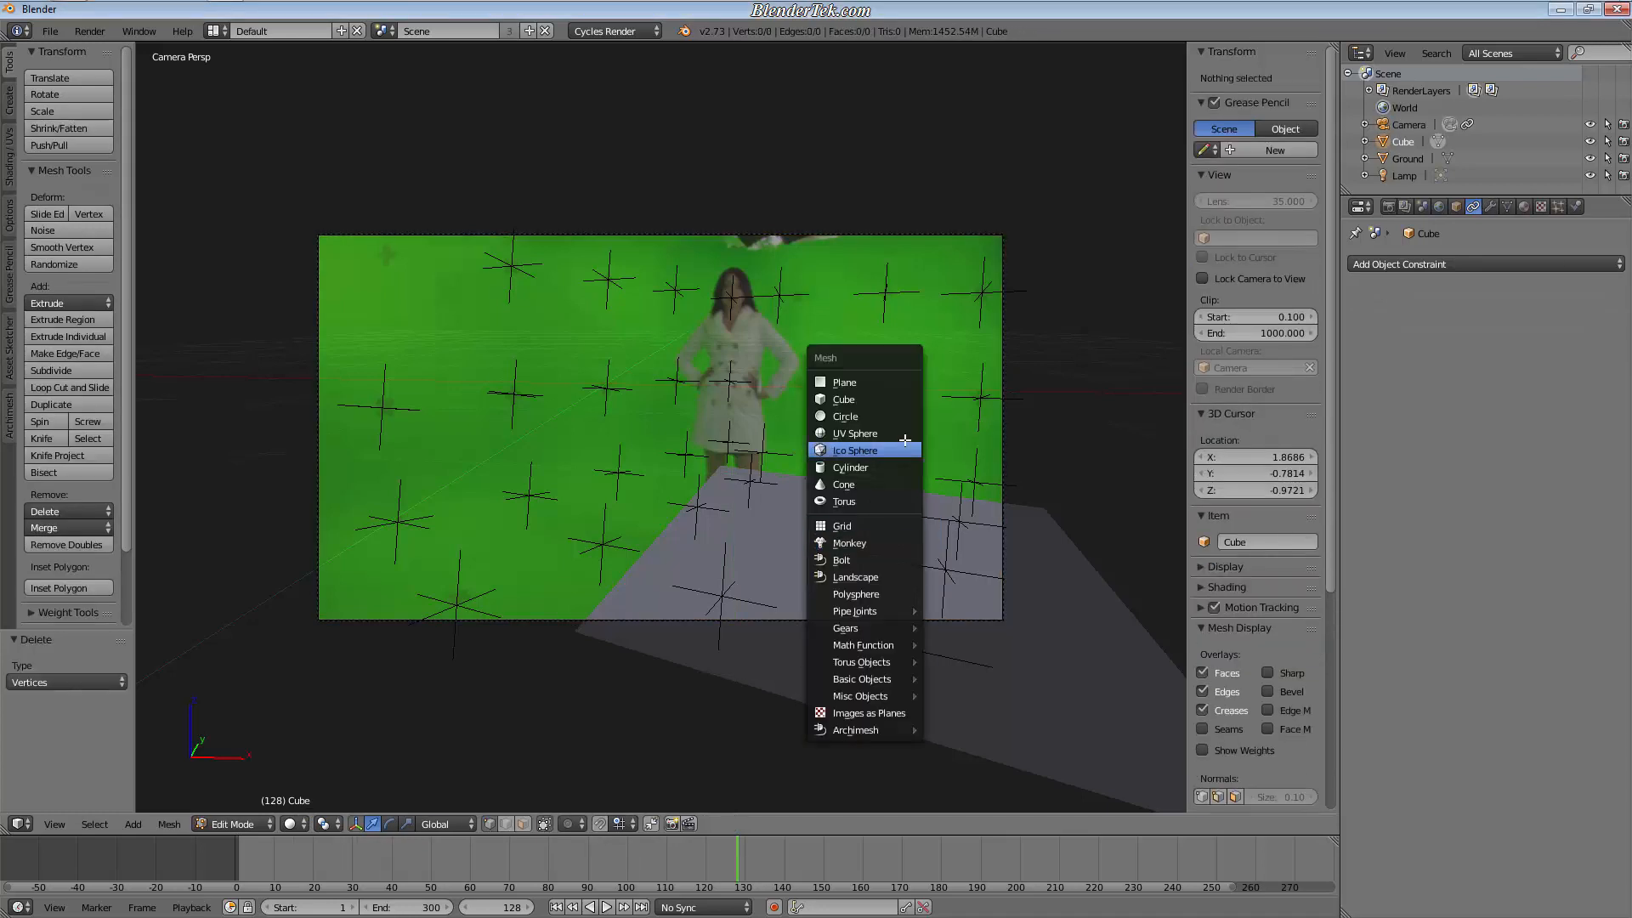
click(884, 544)
Step: Scale the monkey mesh to about 0.359 and raise it about 0.403 along Z above the ground
key(s)
click(934, 582)
key(g)
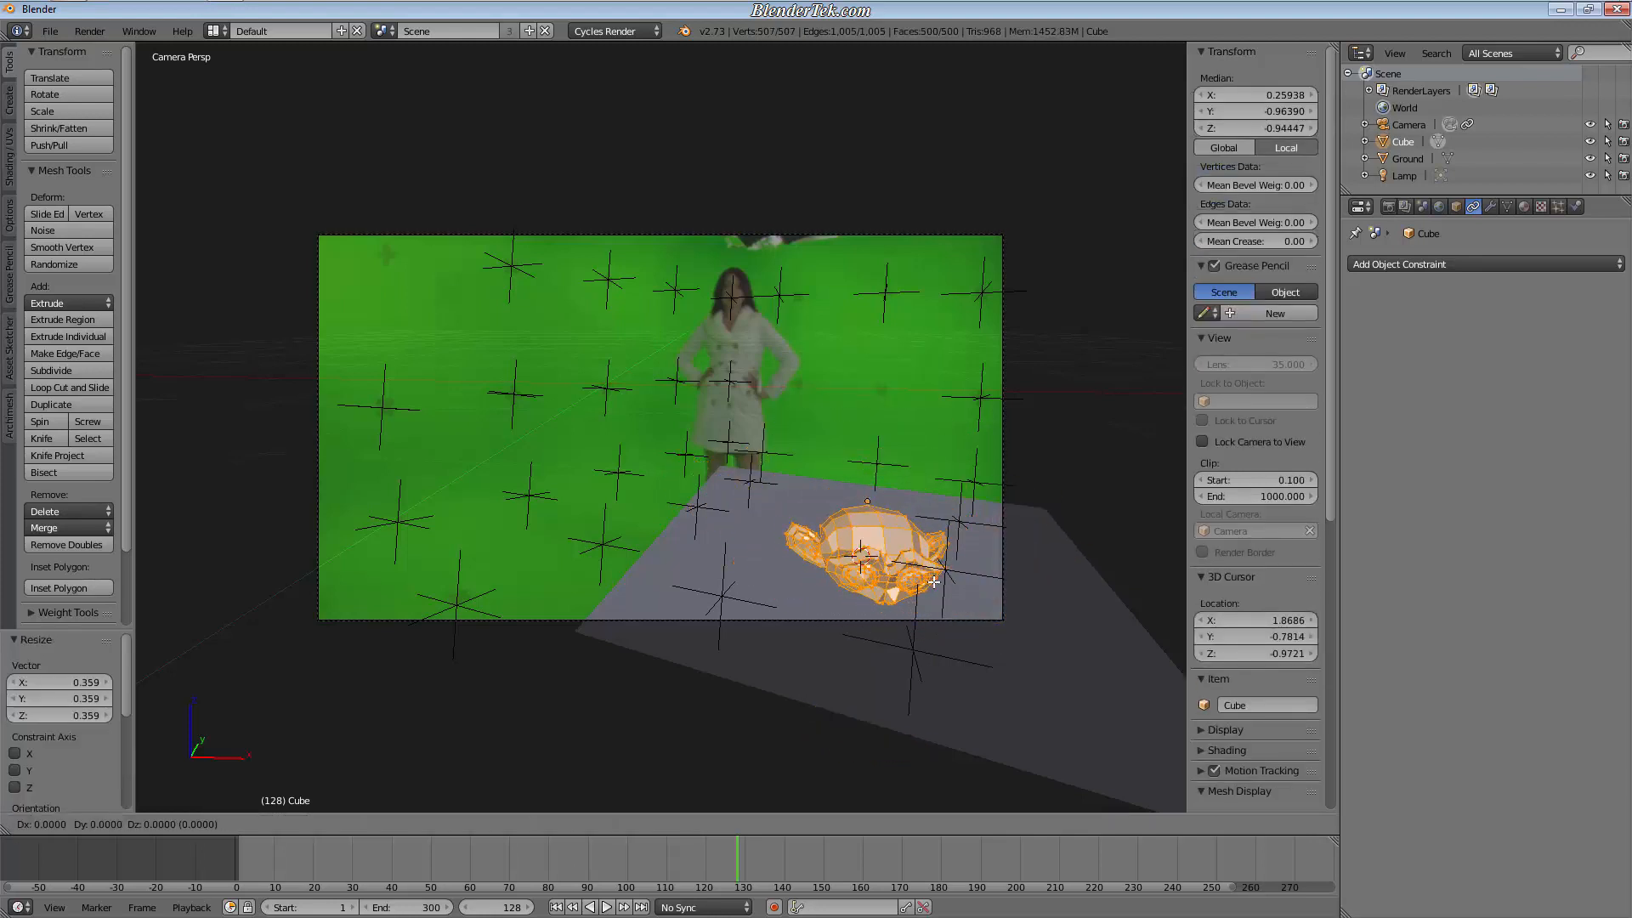
key(z)
click(938, 516)
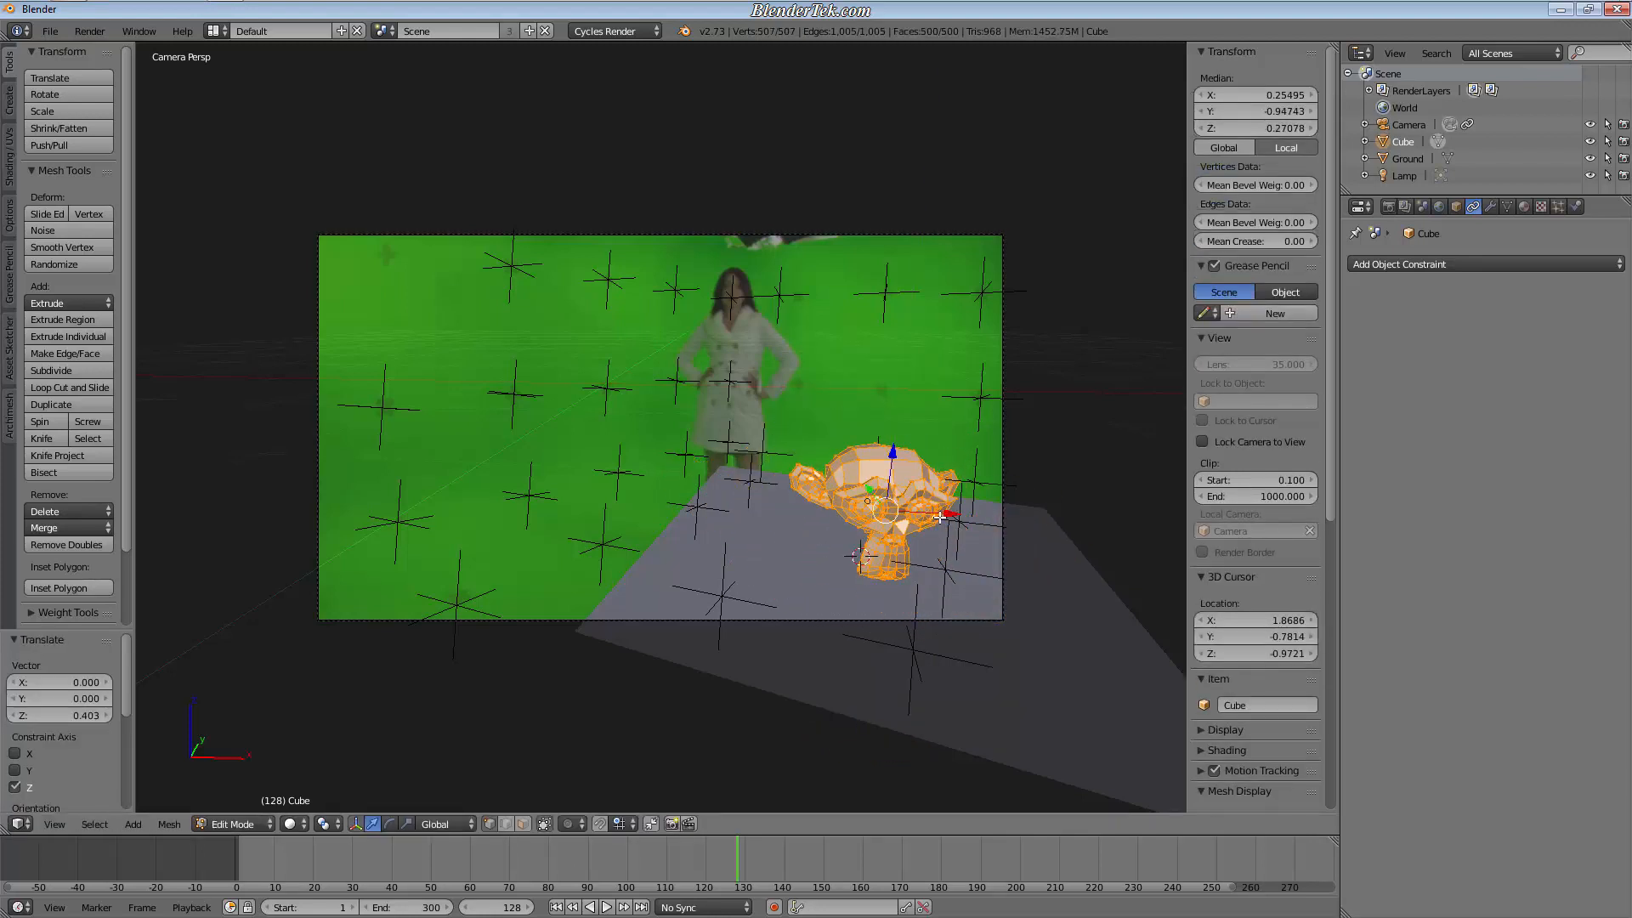
Step: Render frame 128 to check the monkey in the footage, and return to Object Mode
key(F12)
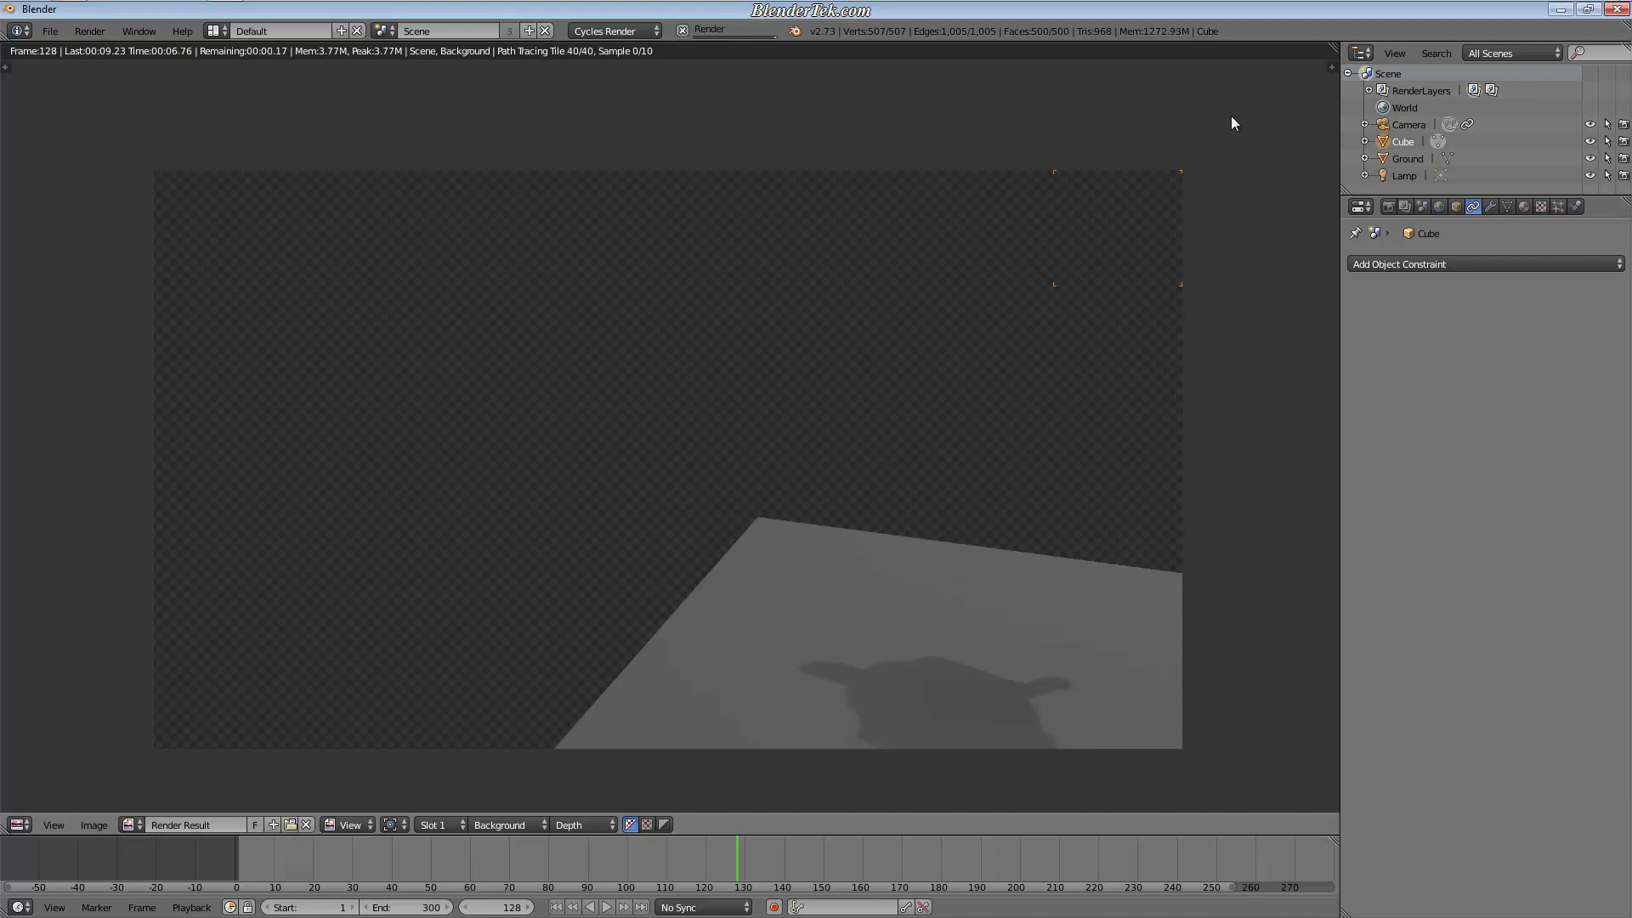
mouse_move(1461, 7)
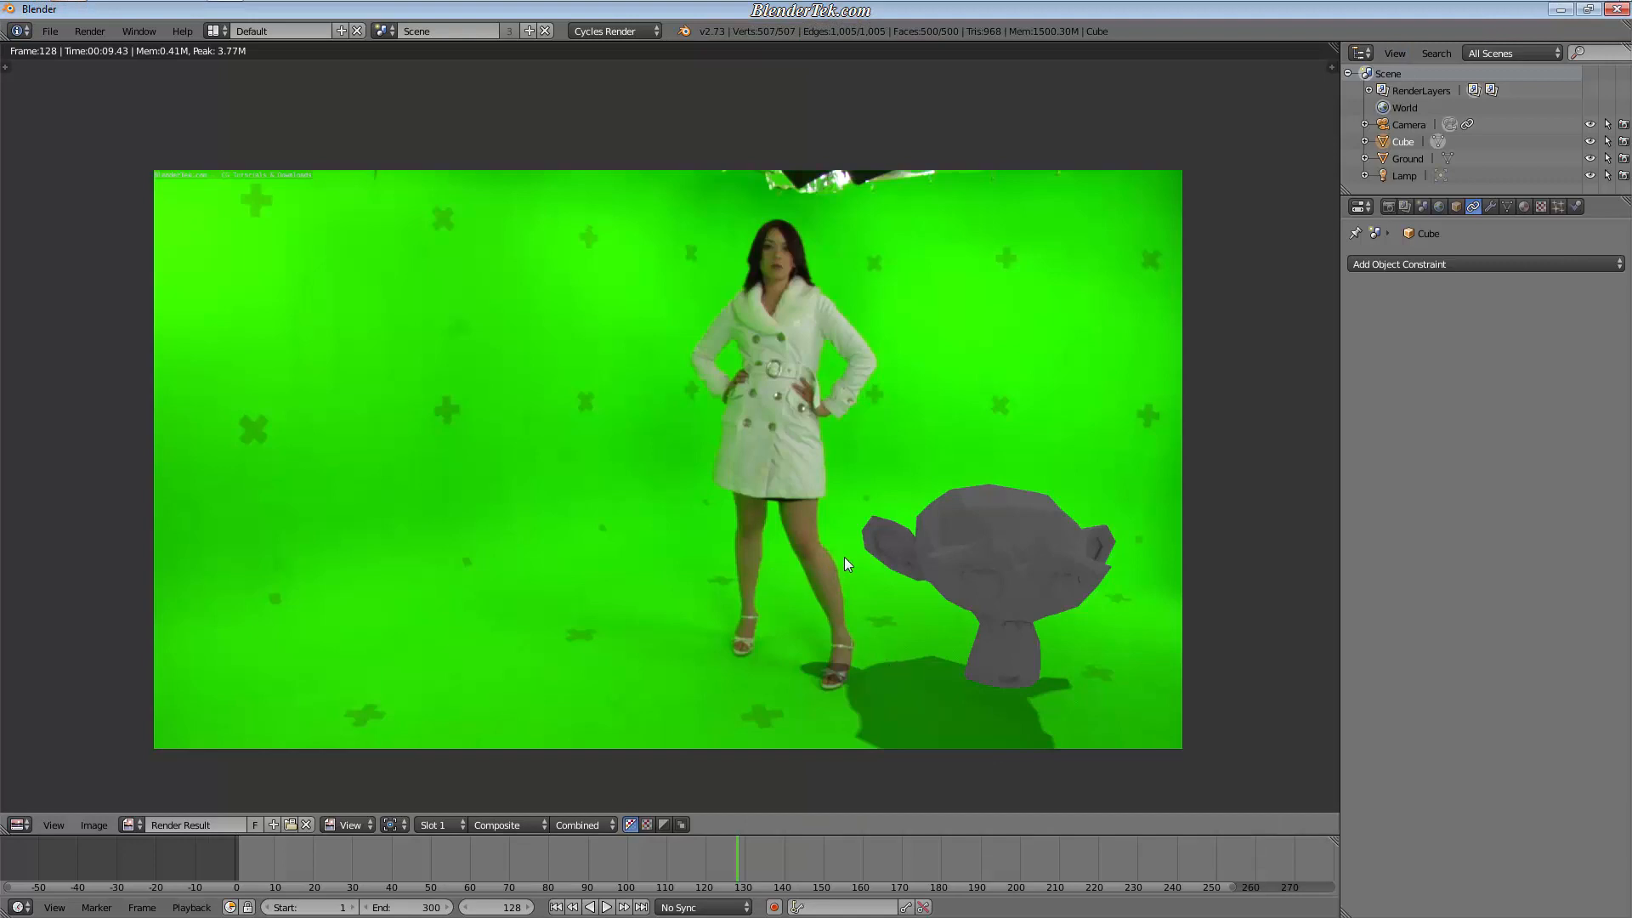
key(Escape)
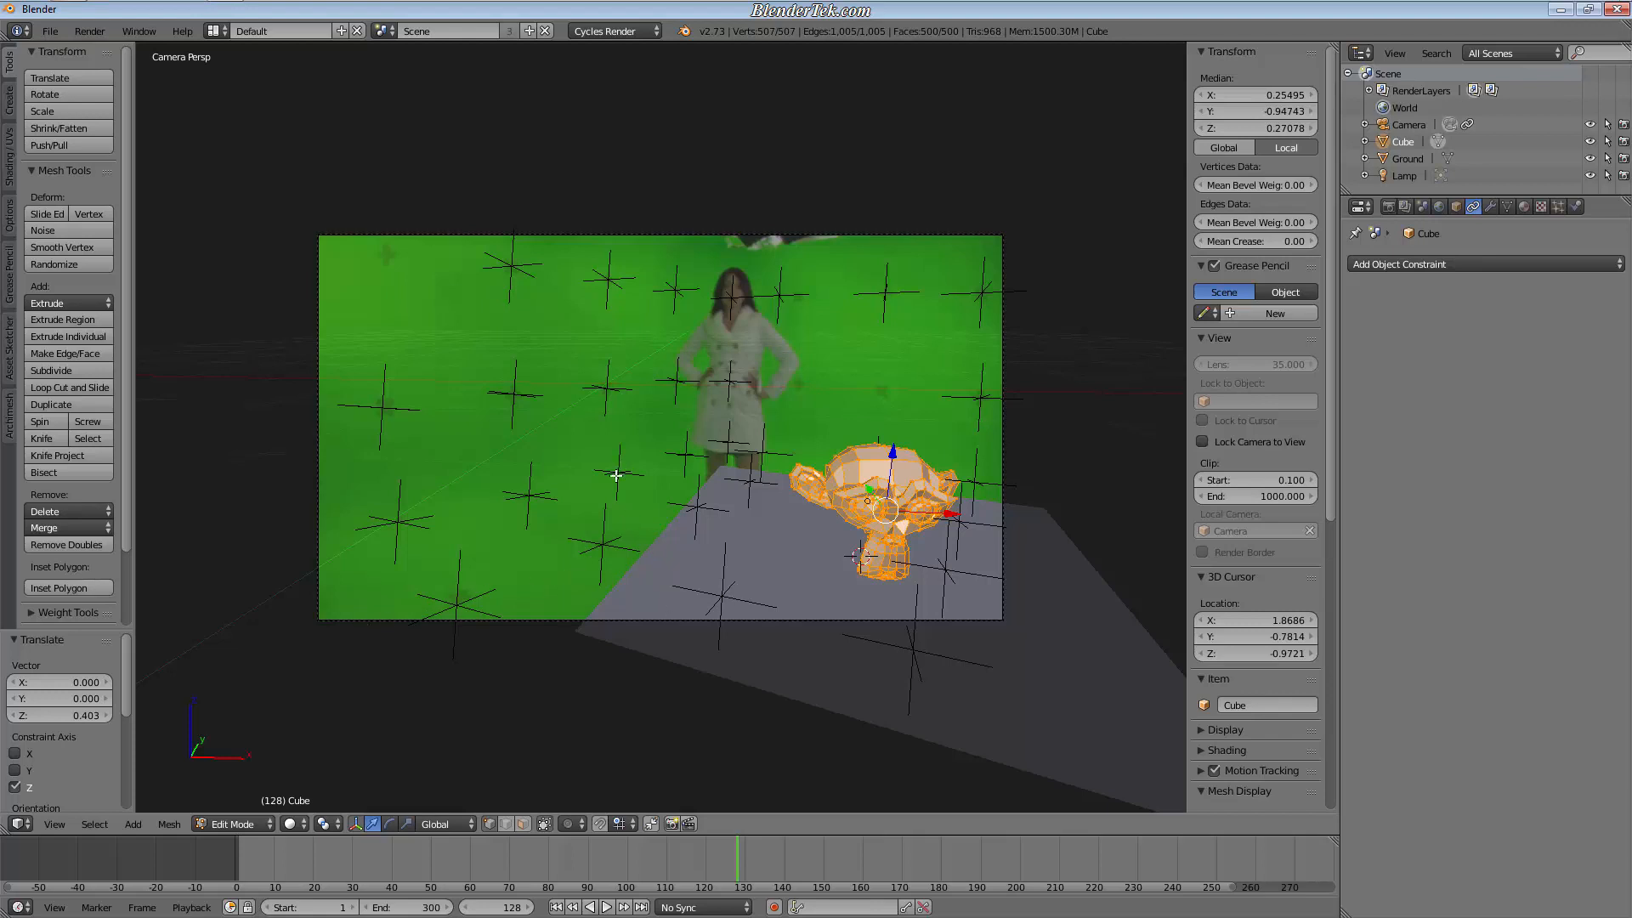
key(Tab)
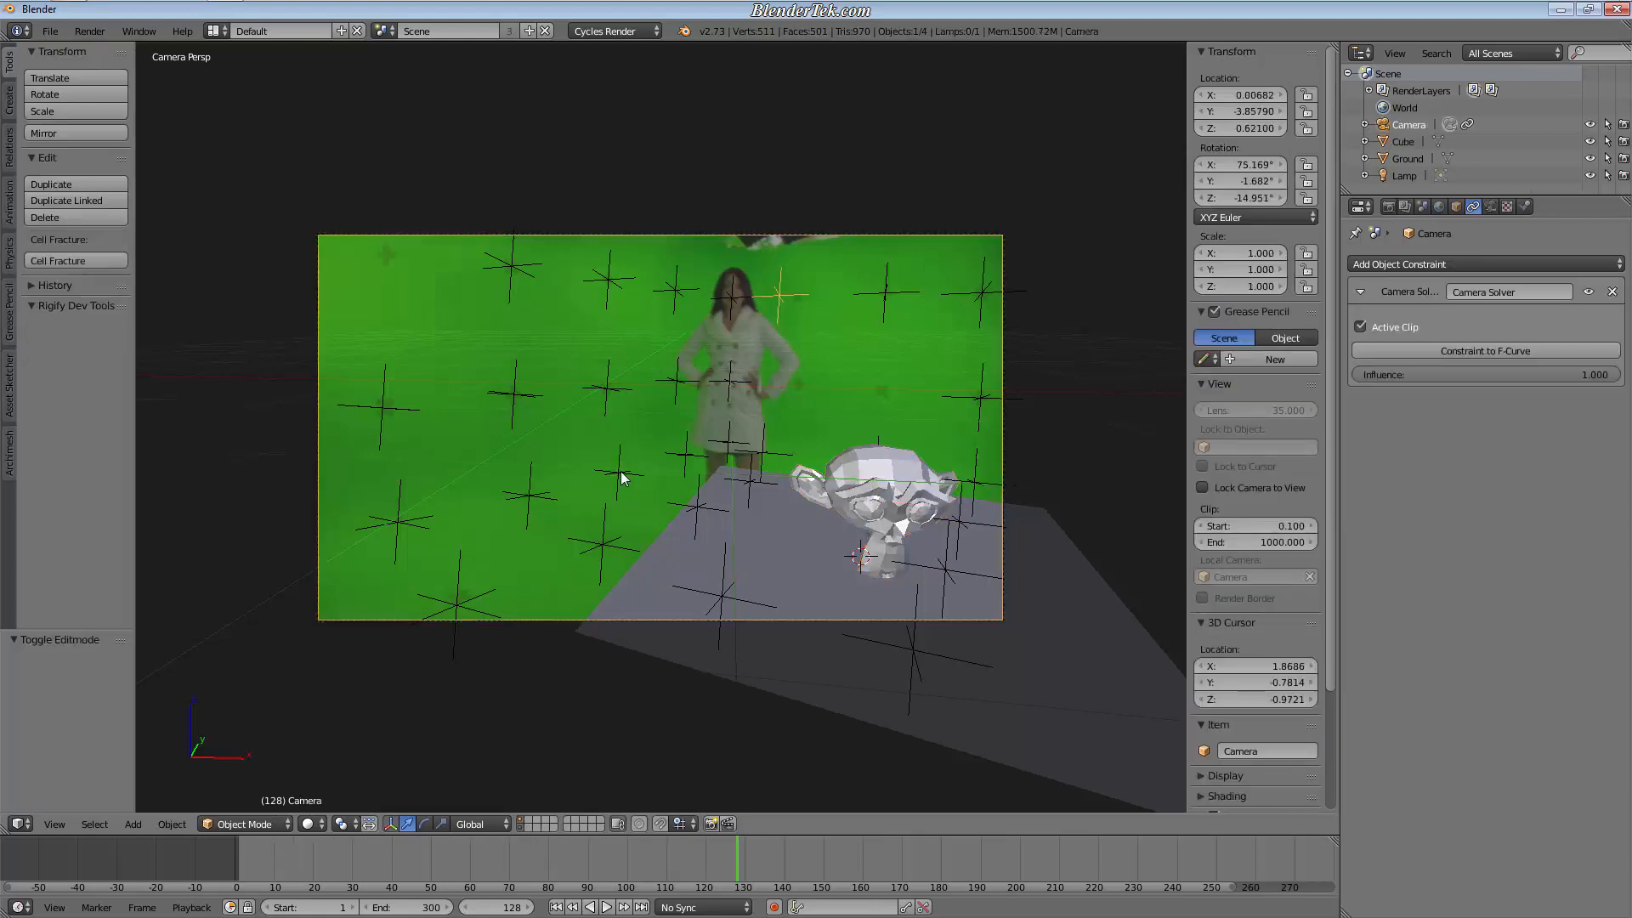
Step: Hide the camera together with its tracking markers, and unhide it again
key(h)
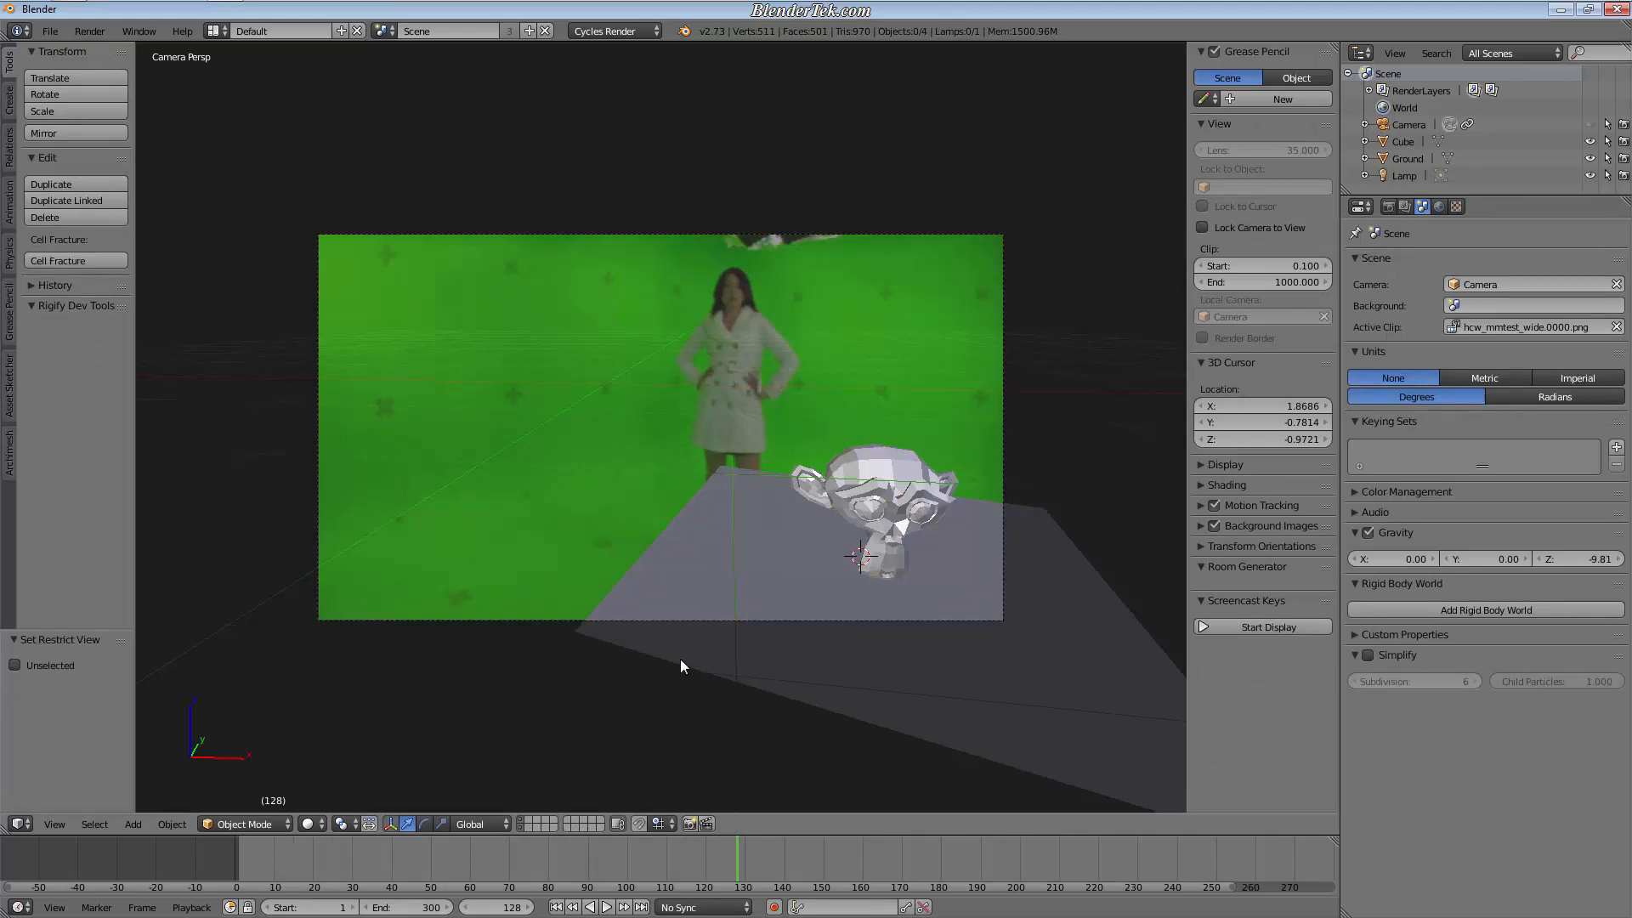
key(alt+h)
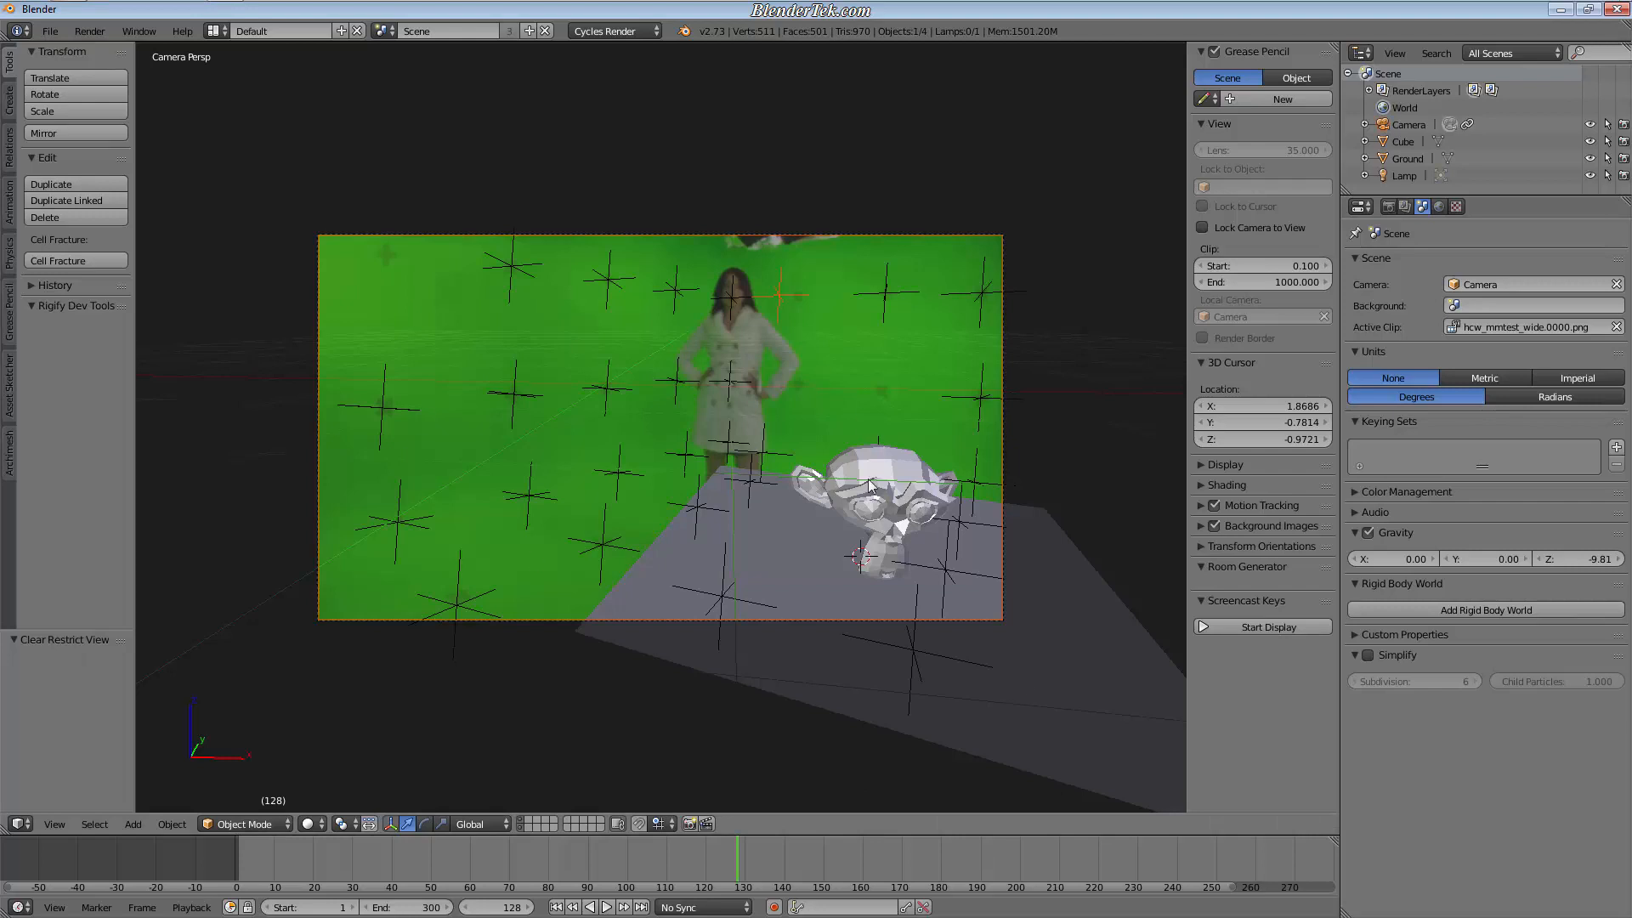
Step: Leave the camera view and scrub the timeline back to frame 0 to examine the solved camera's movement
key(KP_0)
scroll(818, 689, down, 1)
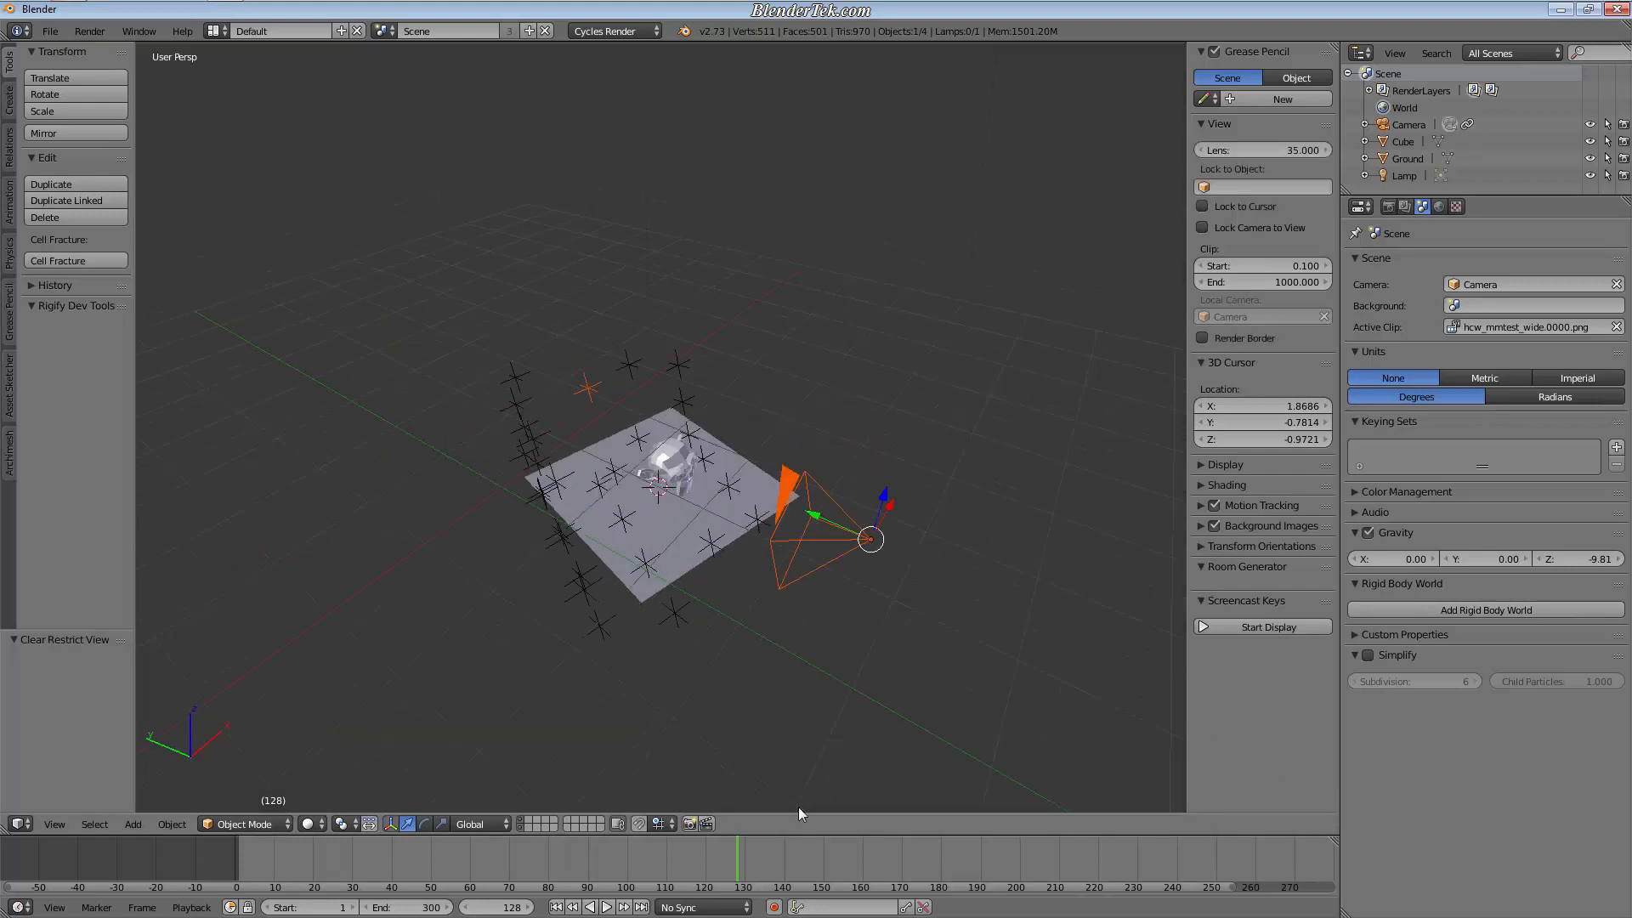
drag(762, 856, 867, 861)
drag(776, 898, 241, 875)
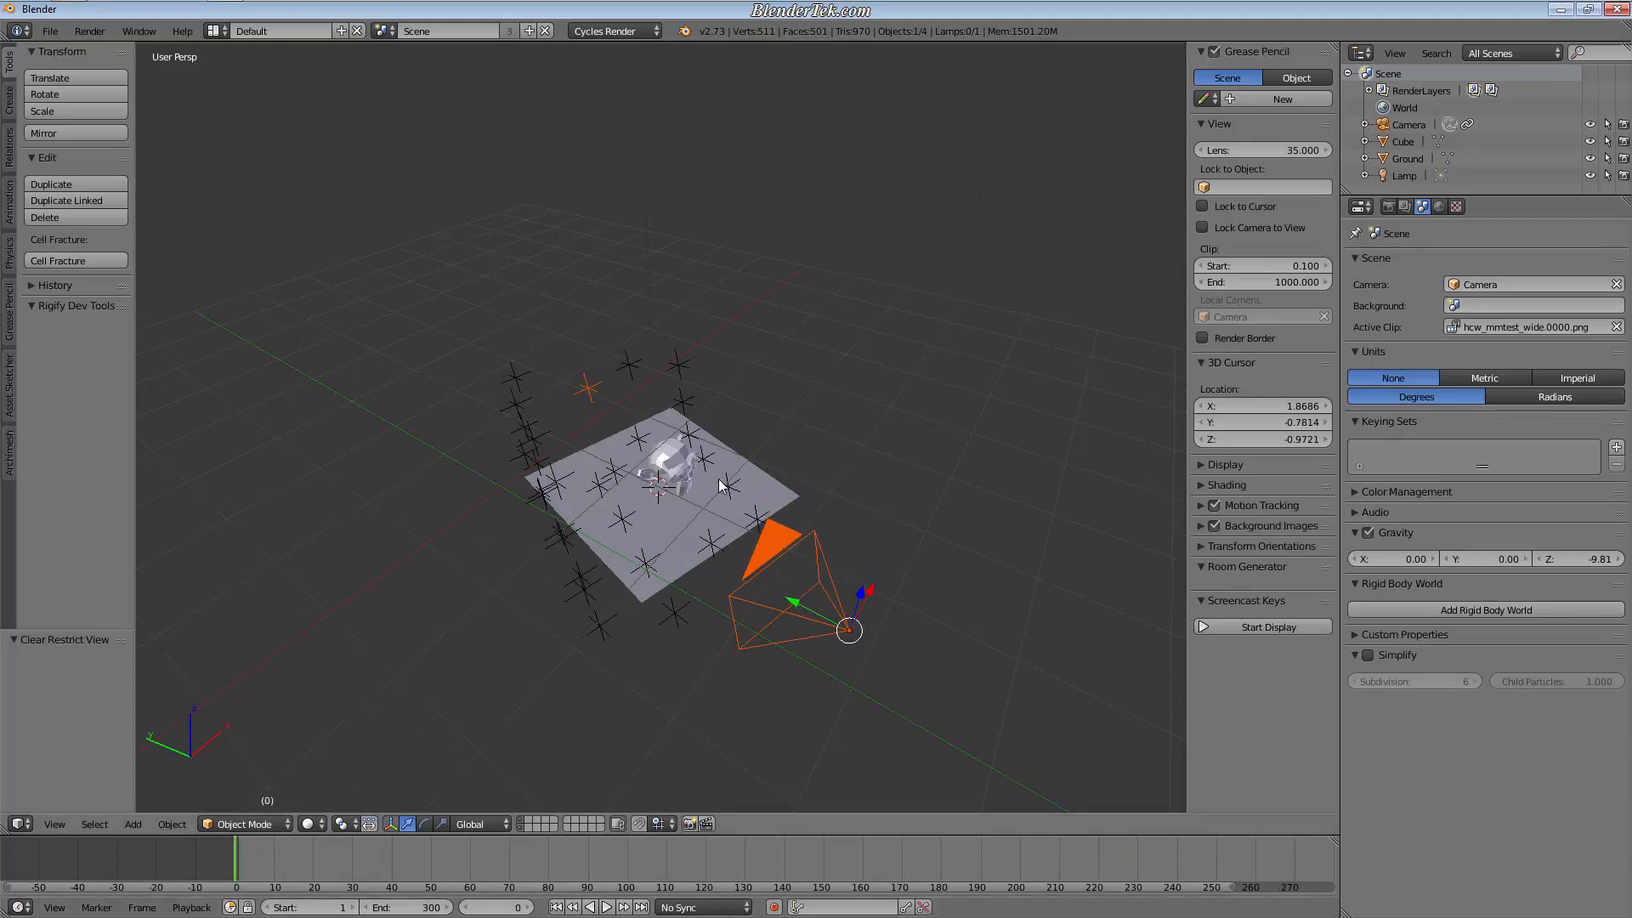
Step: Add a Follow Track constraint to the monkey and set its track to Track.006
right_click(680, 480)
click(1418, 264)
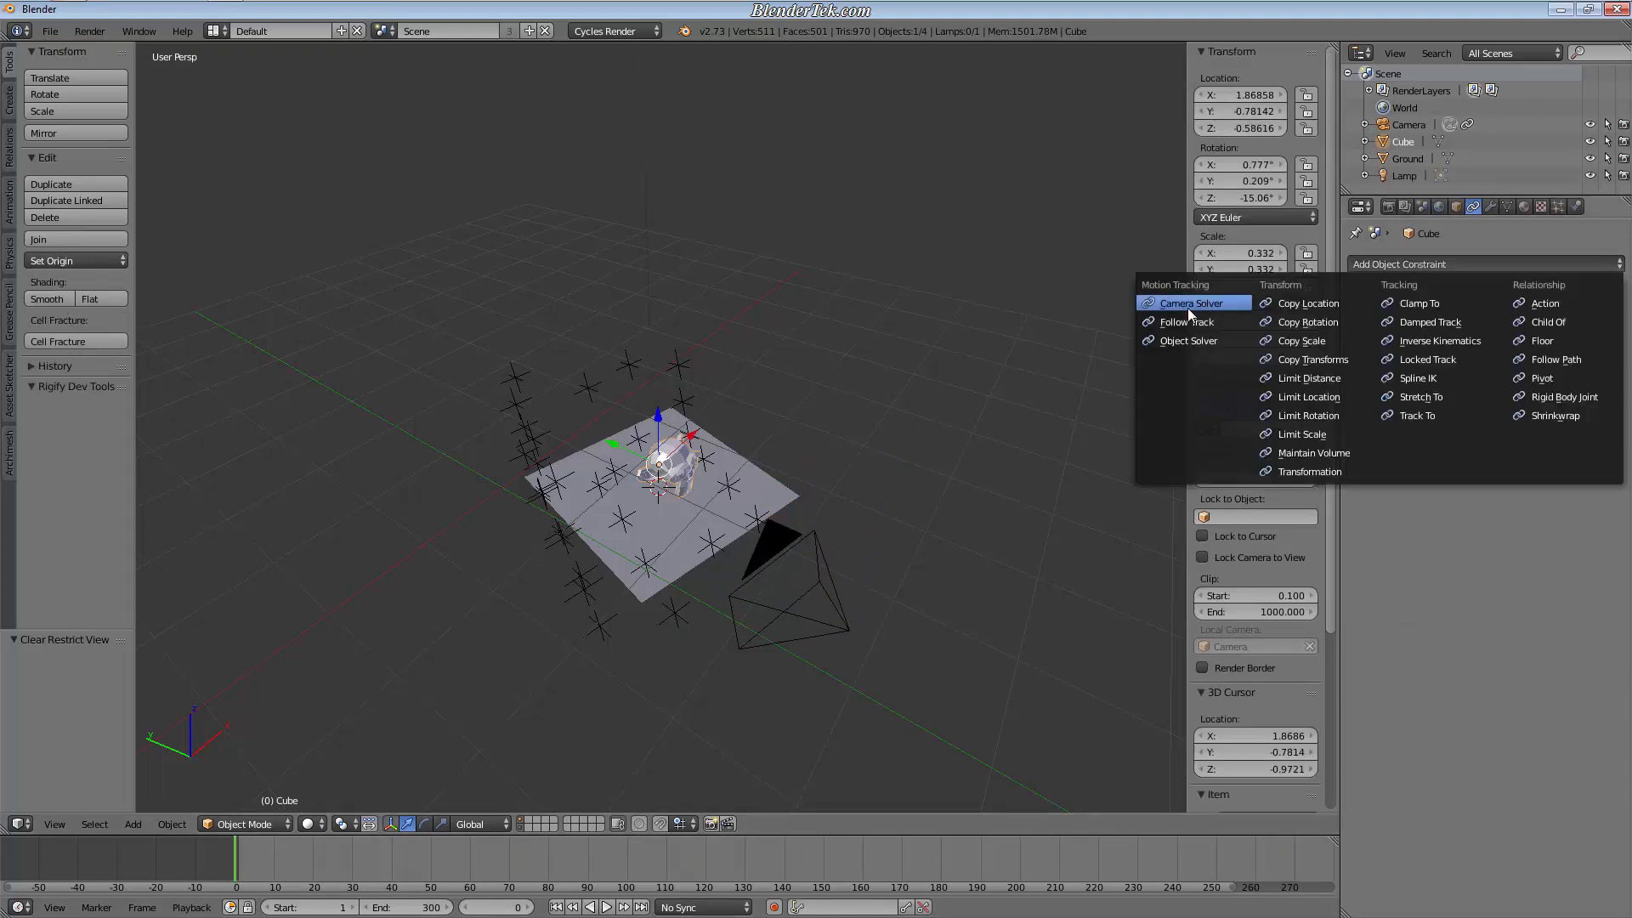
click(1205, 323)
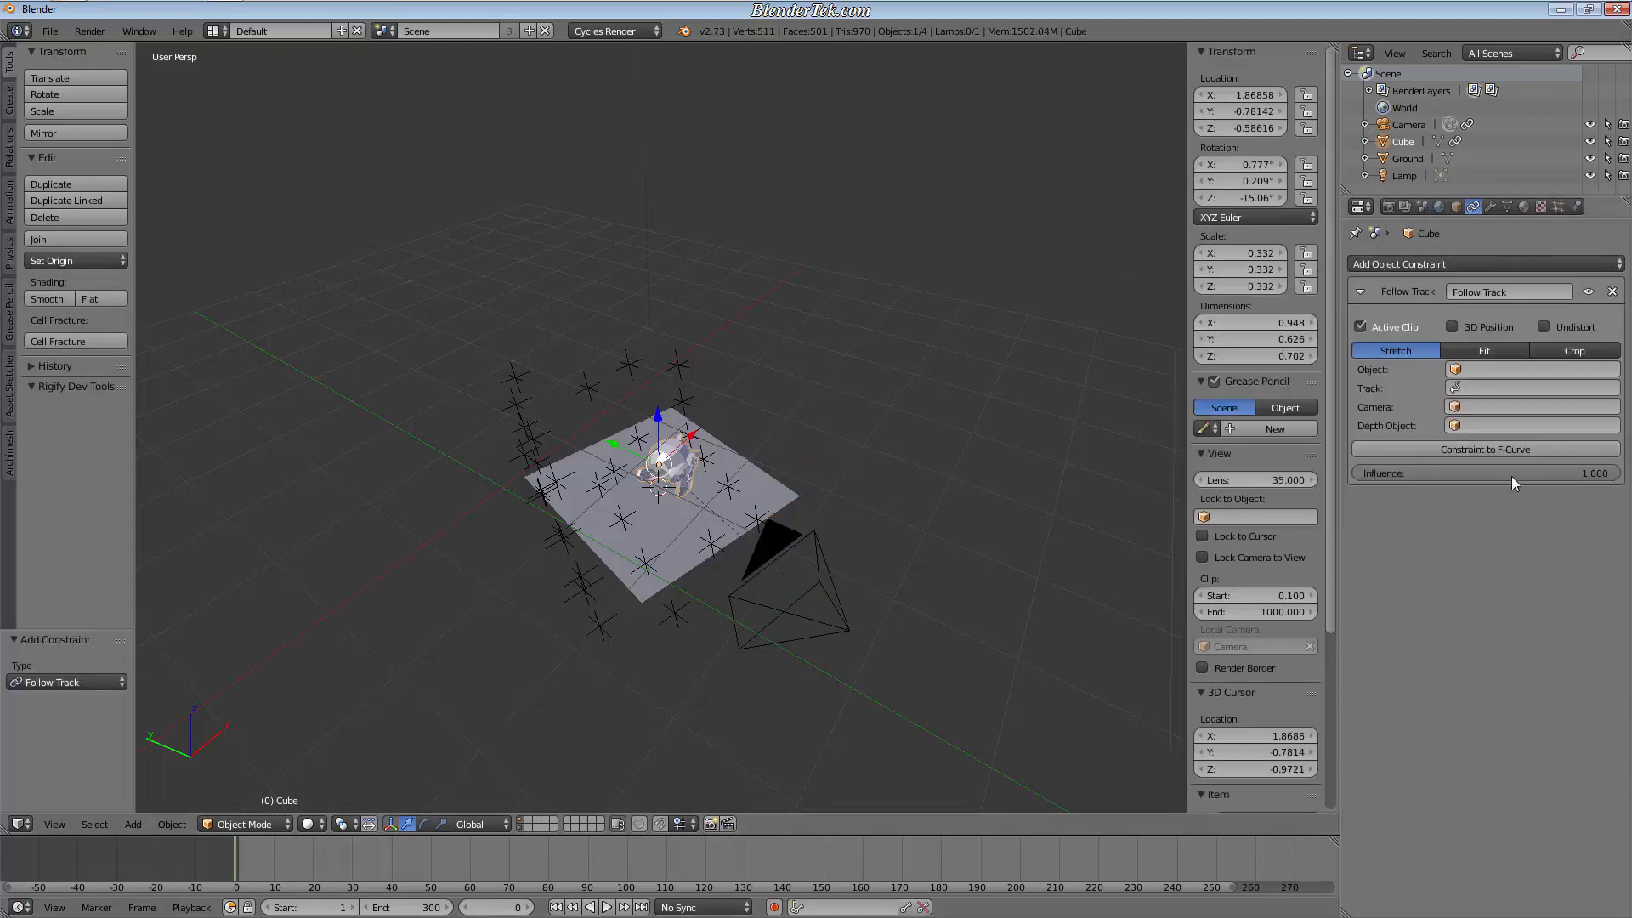
click(1478, 391)
click(1491, 514)
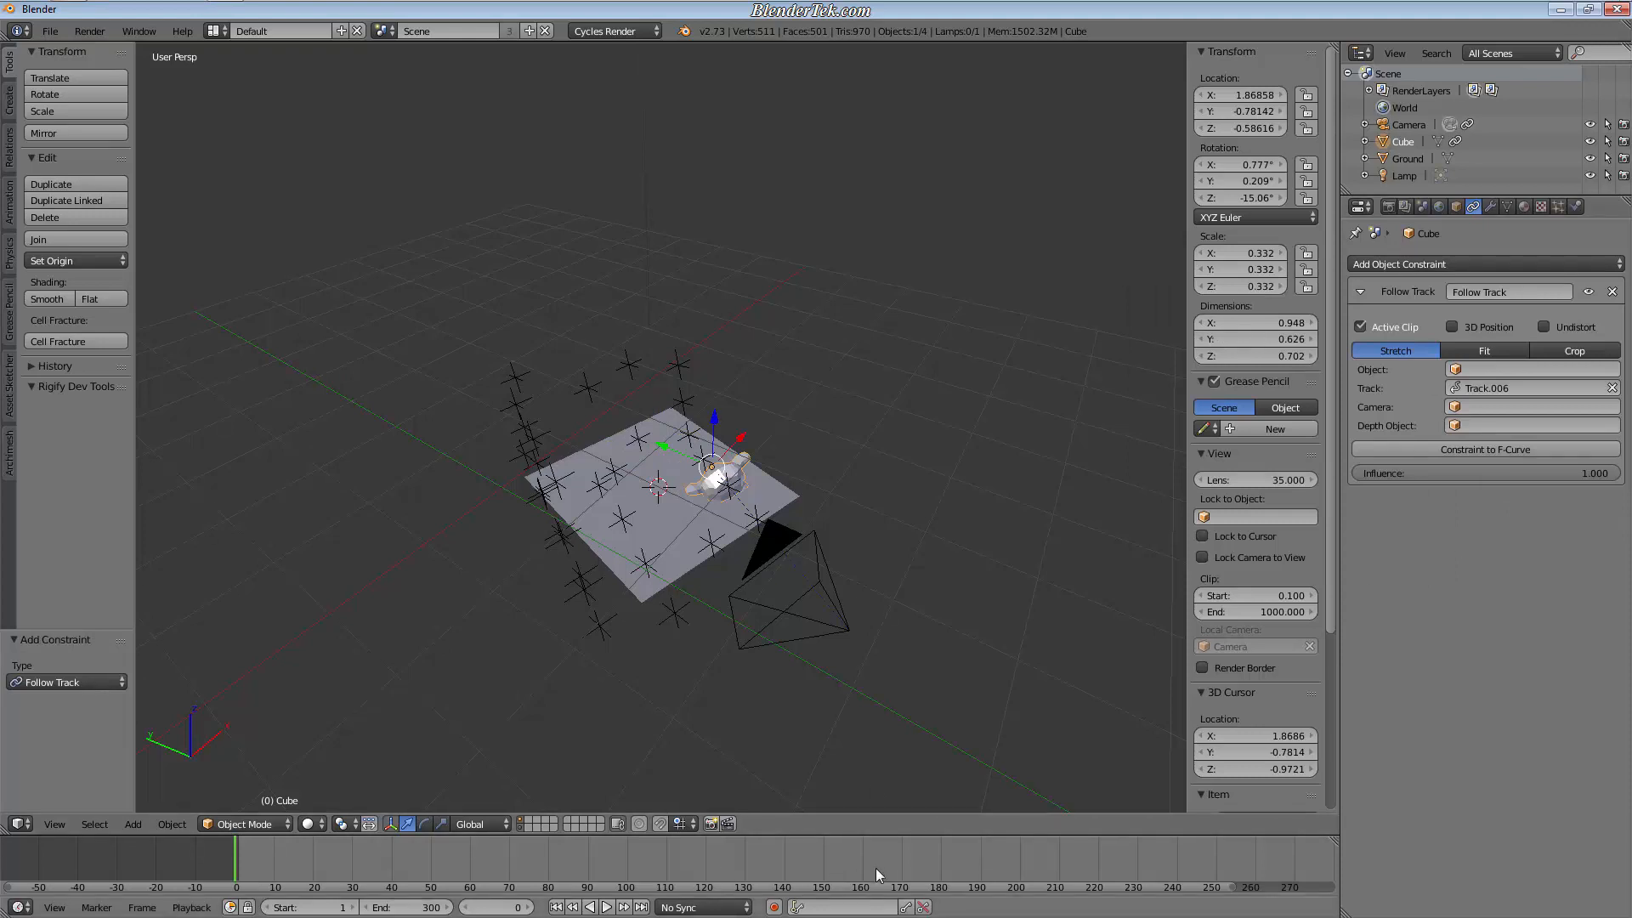
Step: Scrub through the timeline to check how the constrained monkey moves, and return to frame 0
click(836, 871)
drag(814, 869, 749, 876)
drag(881, 879, 180, 852)
Step: Switch the screen layout to Motion Tracking
click(21, 824)
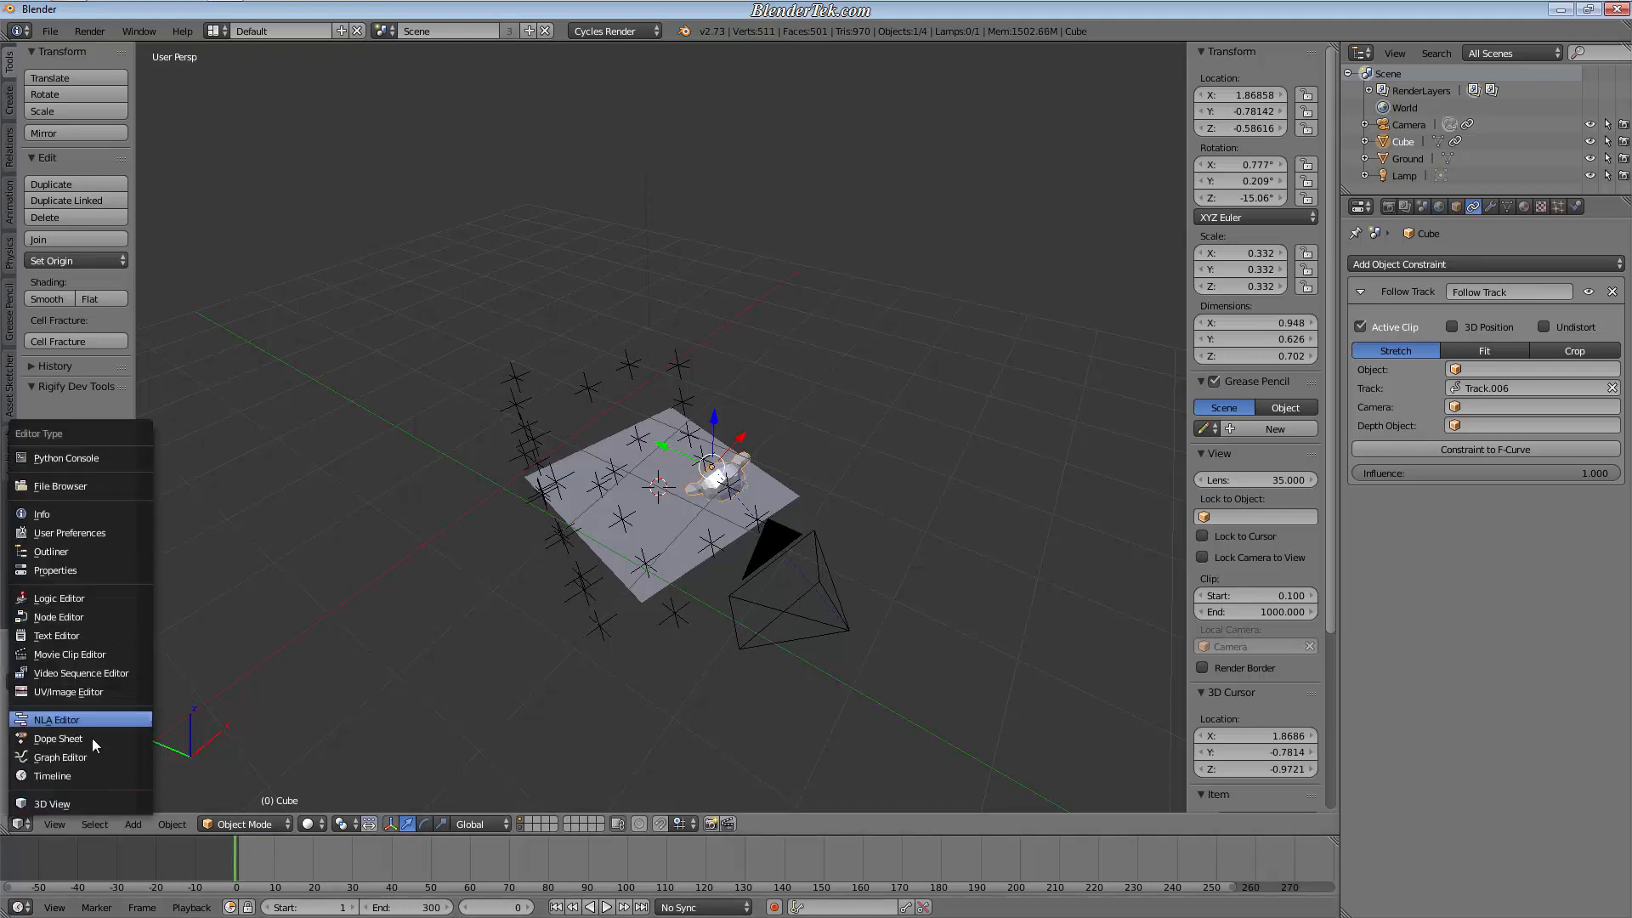
click(217, 31)
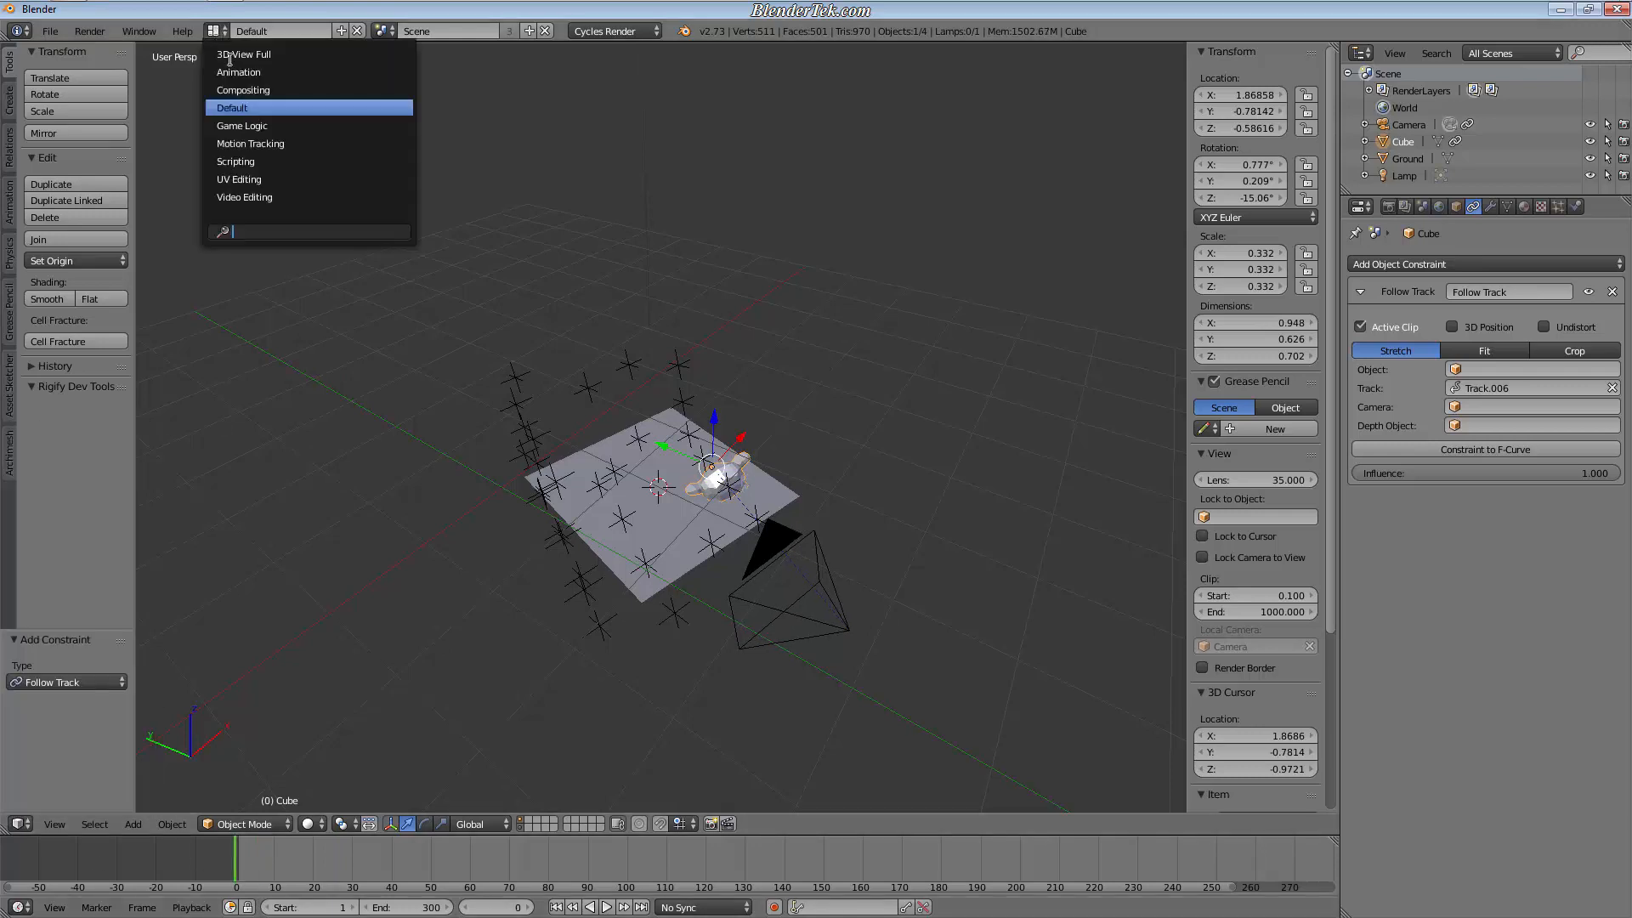
click(250, 142)
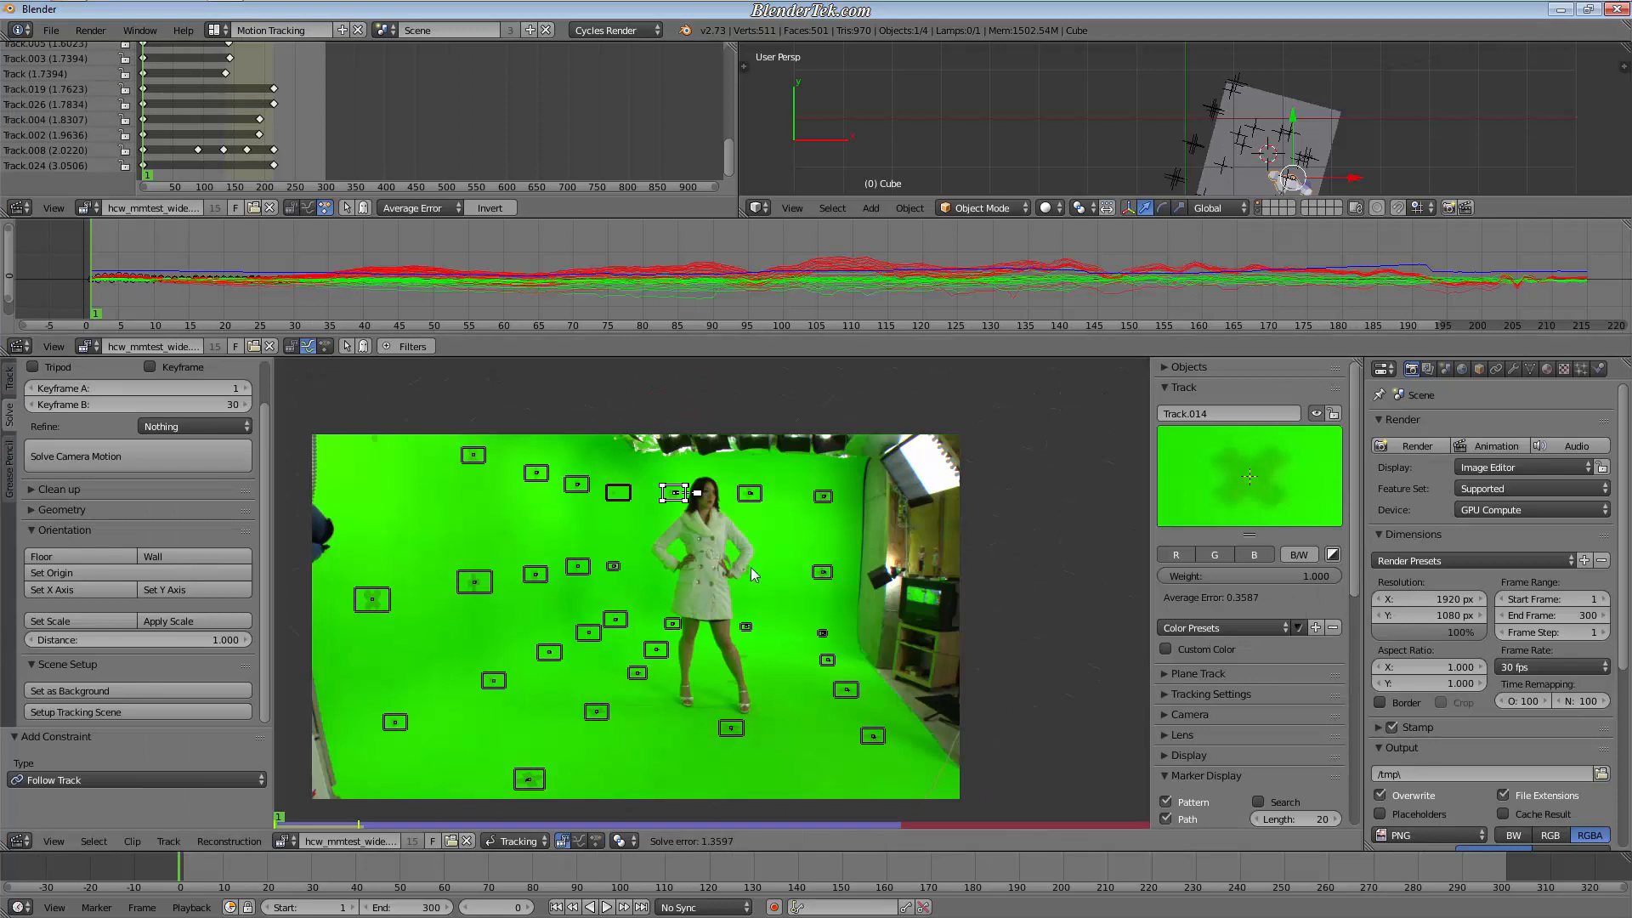
Step: Examine the woman and the tracking markers up close in the footage, and advance to frame 1
scroll(753, 567, up, 4)
scroll(837, 522, down, 3)
middle_drag(837, 522, 722, 676)
scroll(707, 649, up, 3)
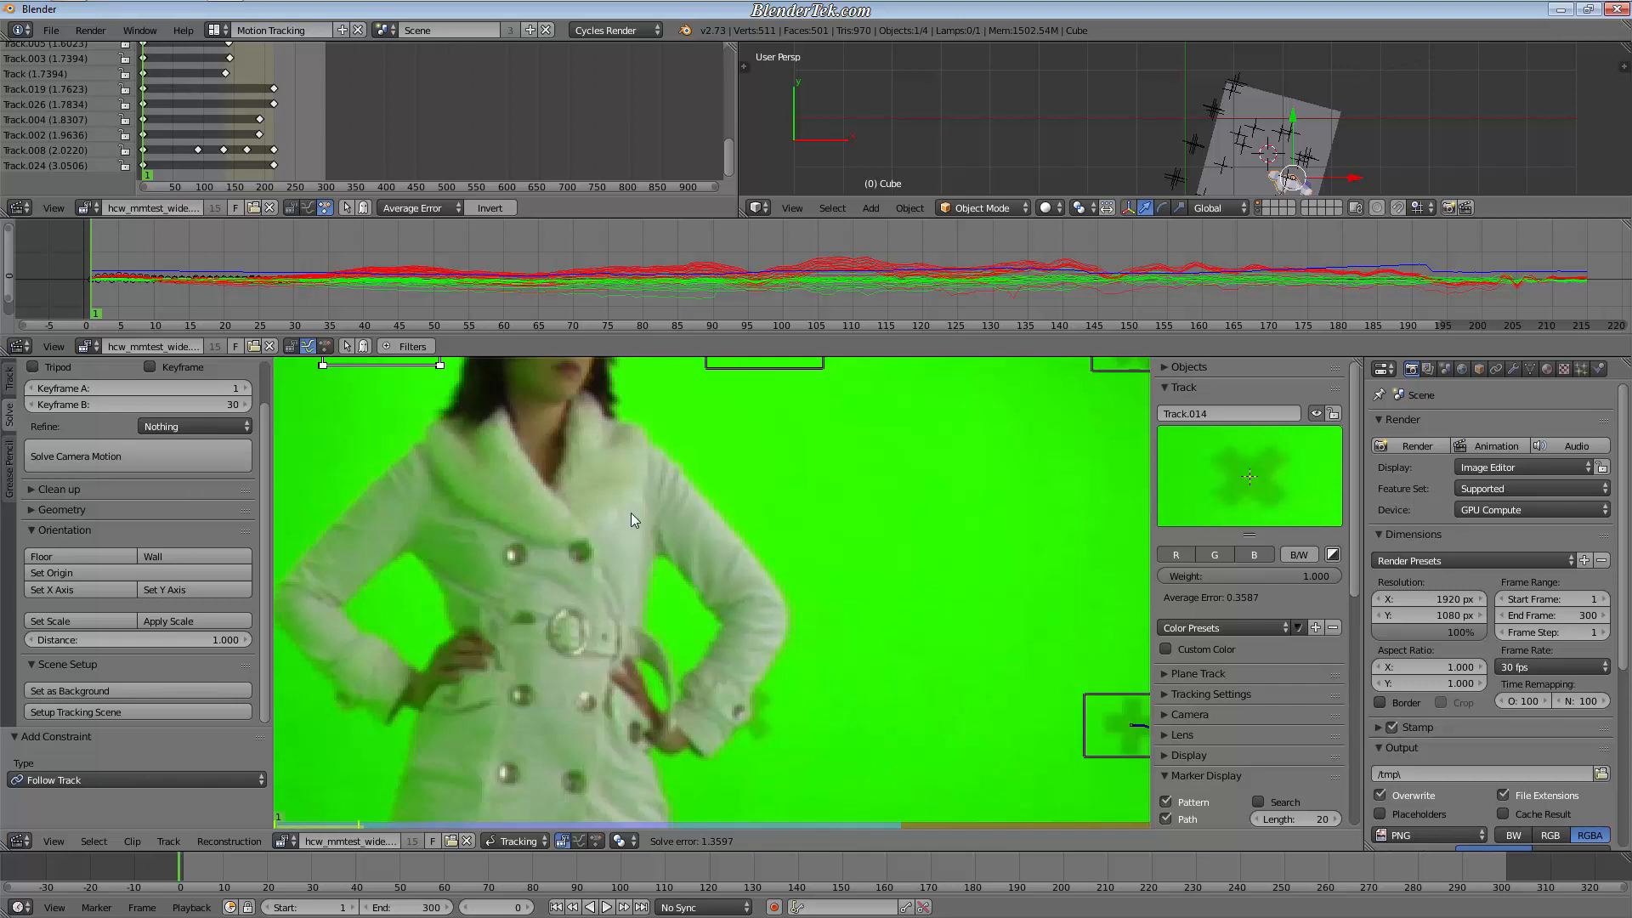
scroll(835, 609, down, 6)
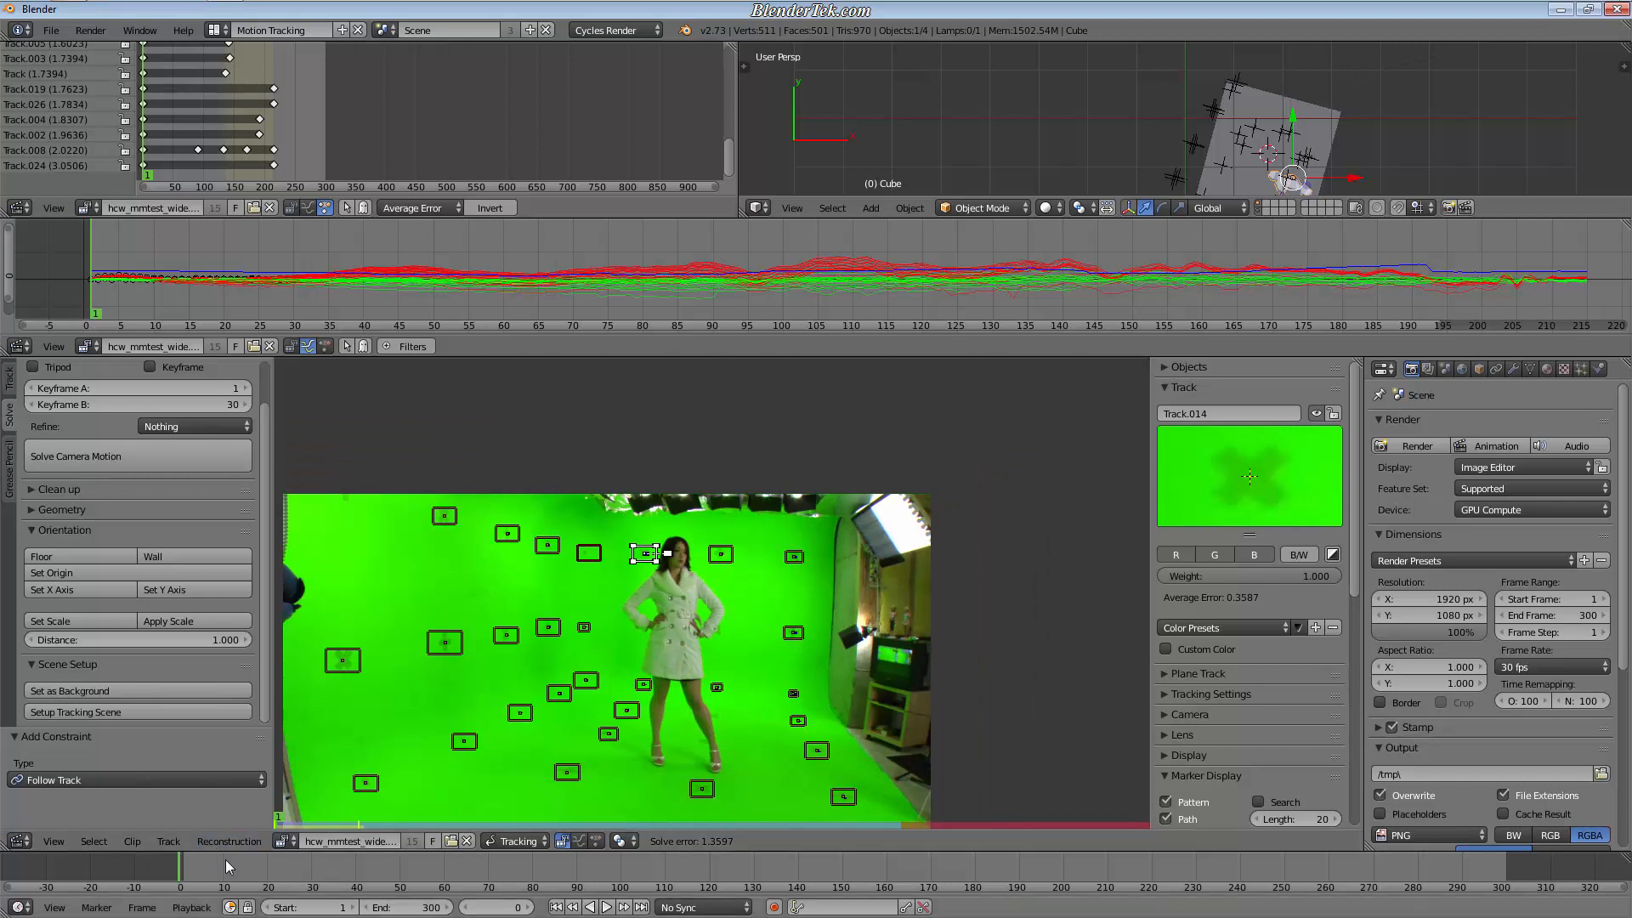
key(Right)
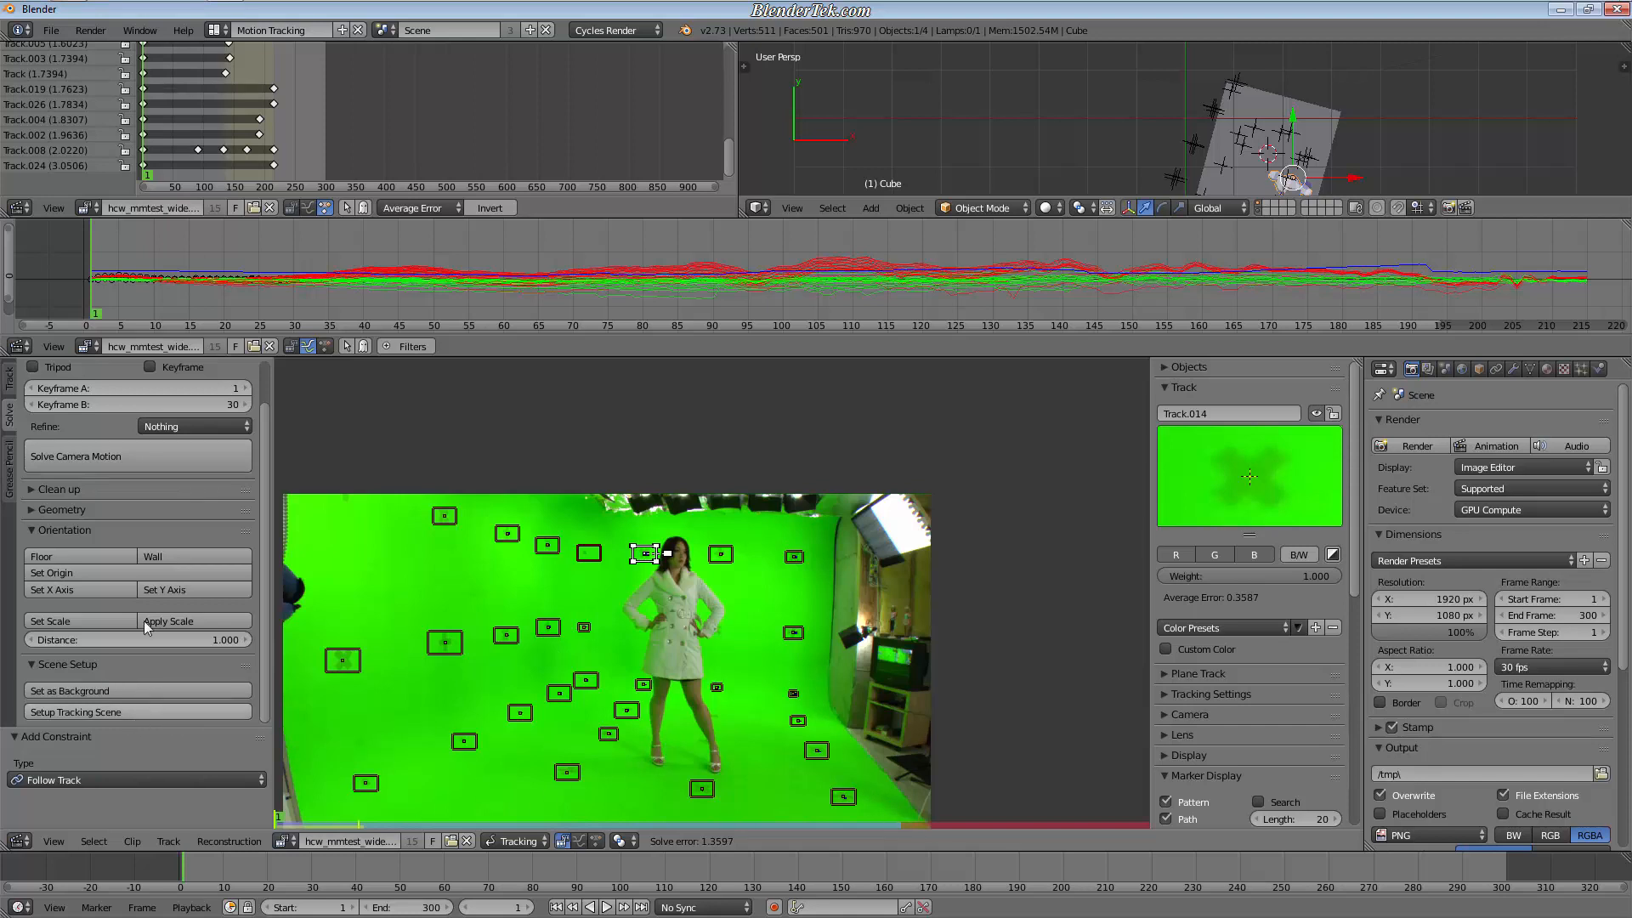
Step: Switch the screen layout to Default and delete the Follow Track constraint from the monkey
click(19, 208)
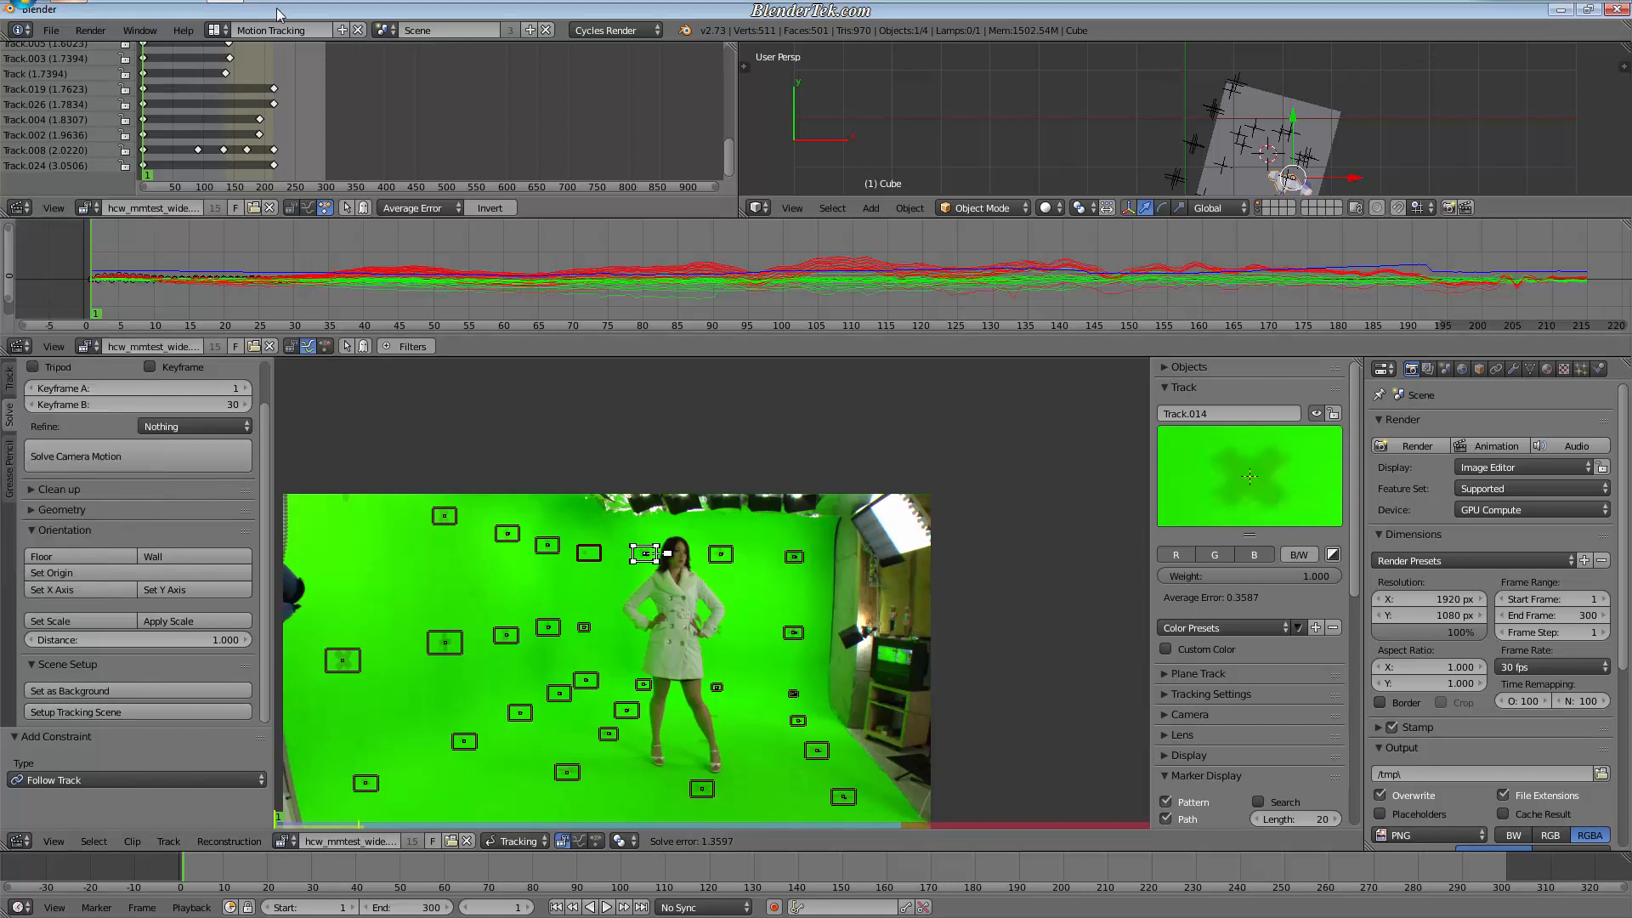
click(216, 29)
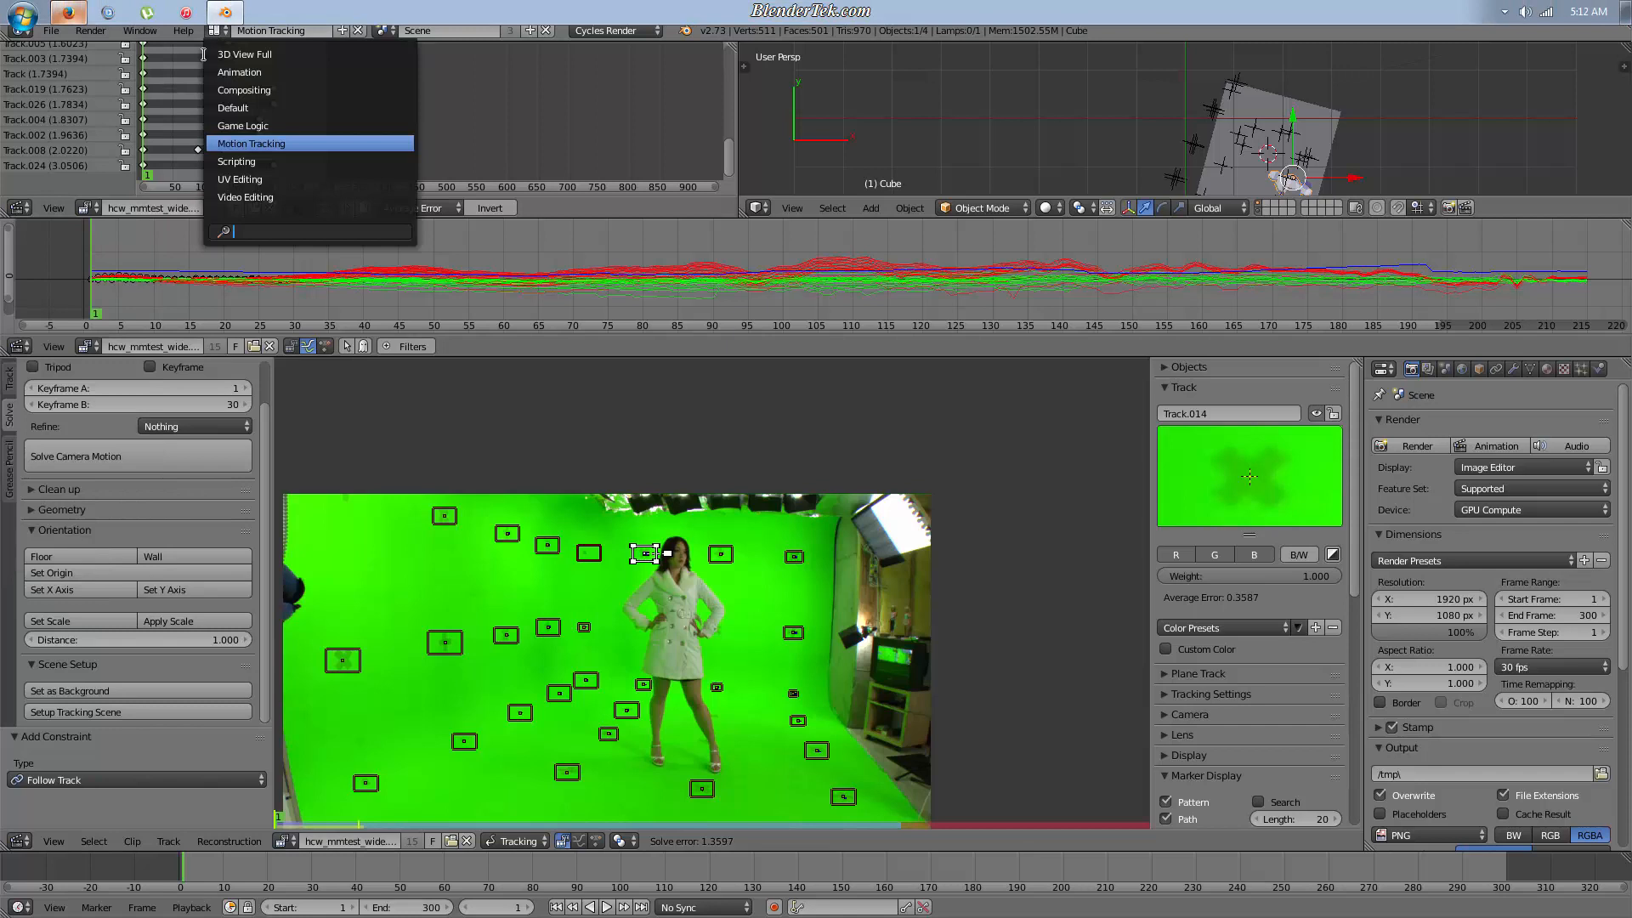
click(255, 108)
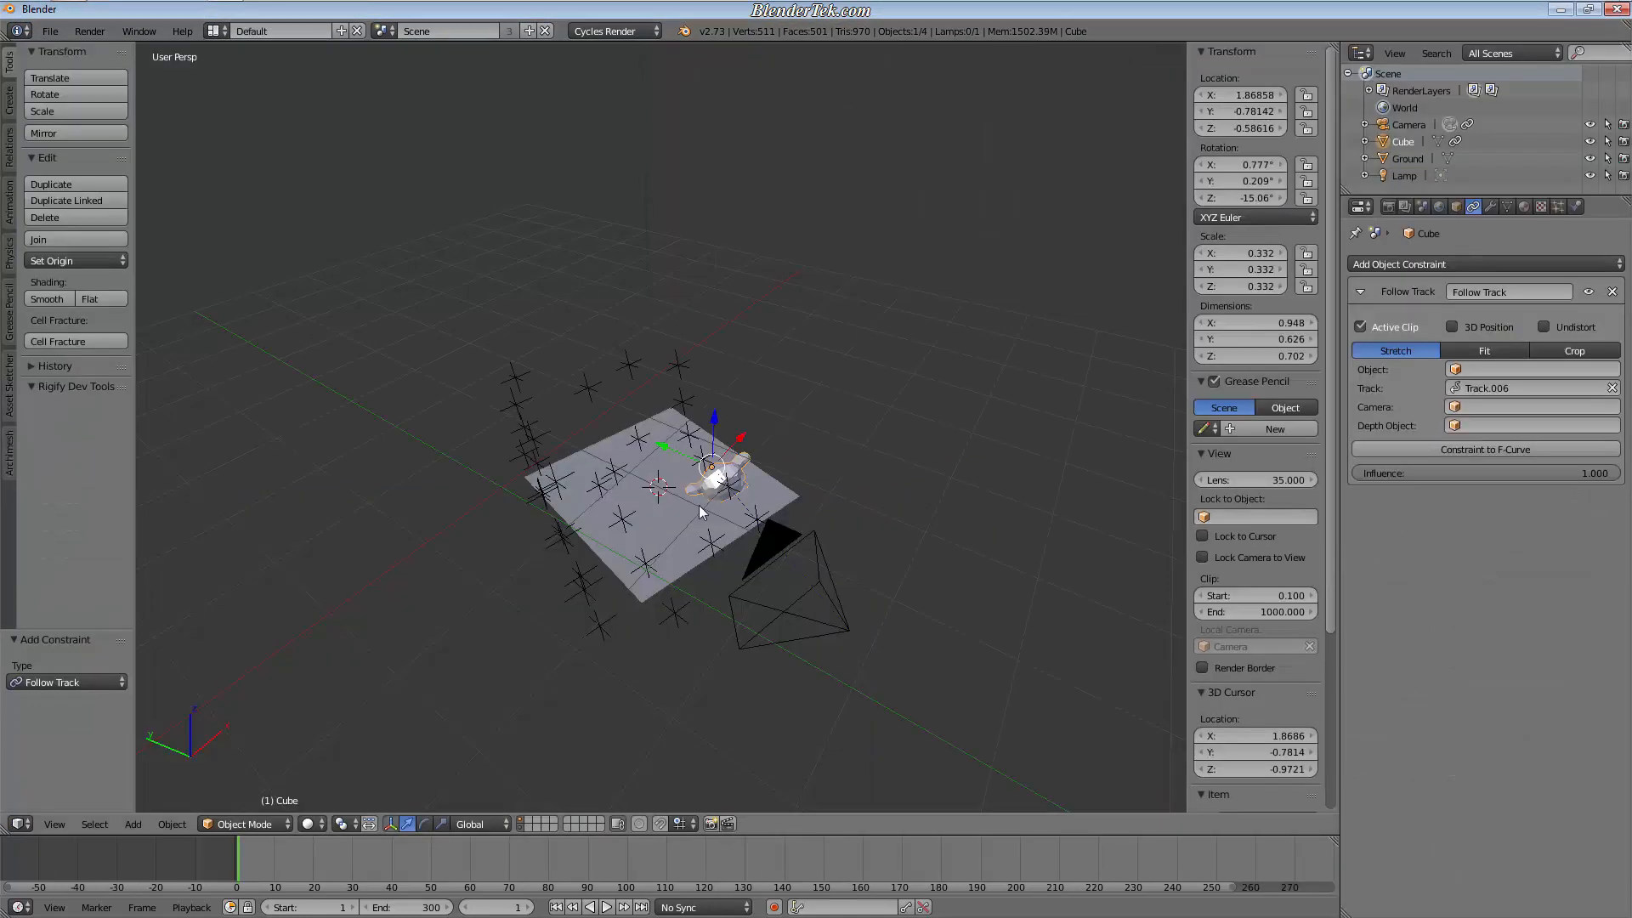
scroll(699, 505, up, 3)
right_click(724, 494)
right_click(745, 461)
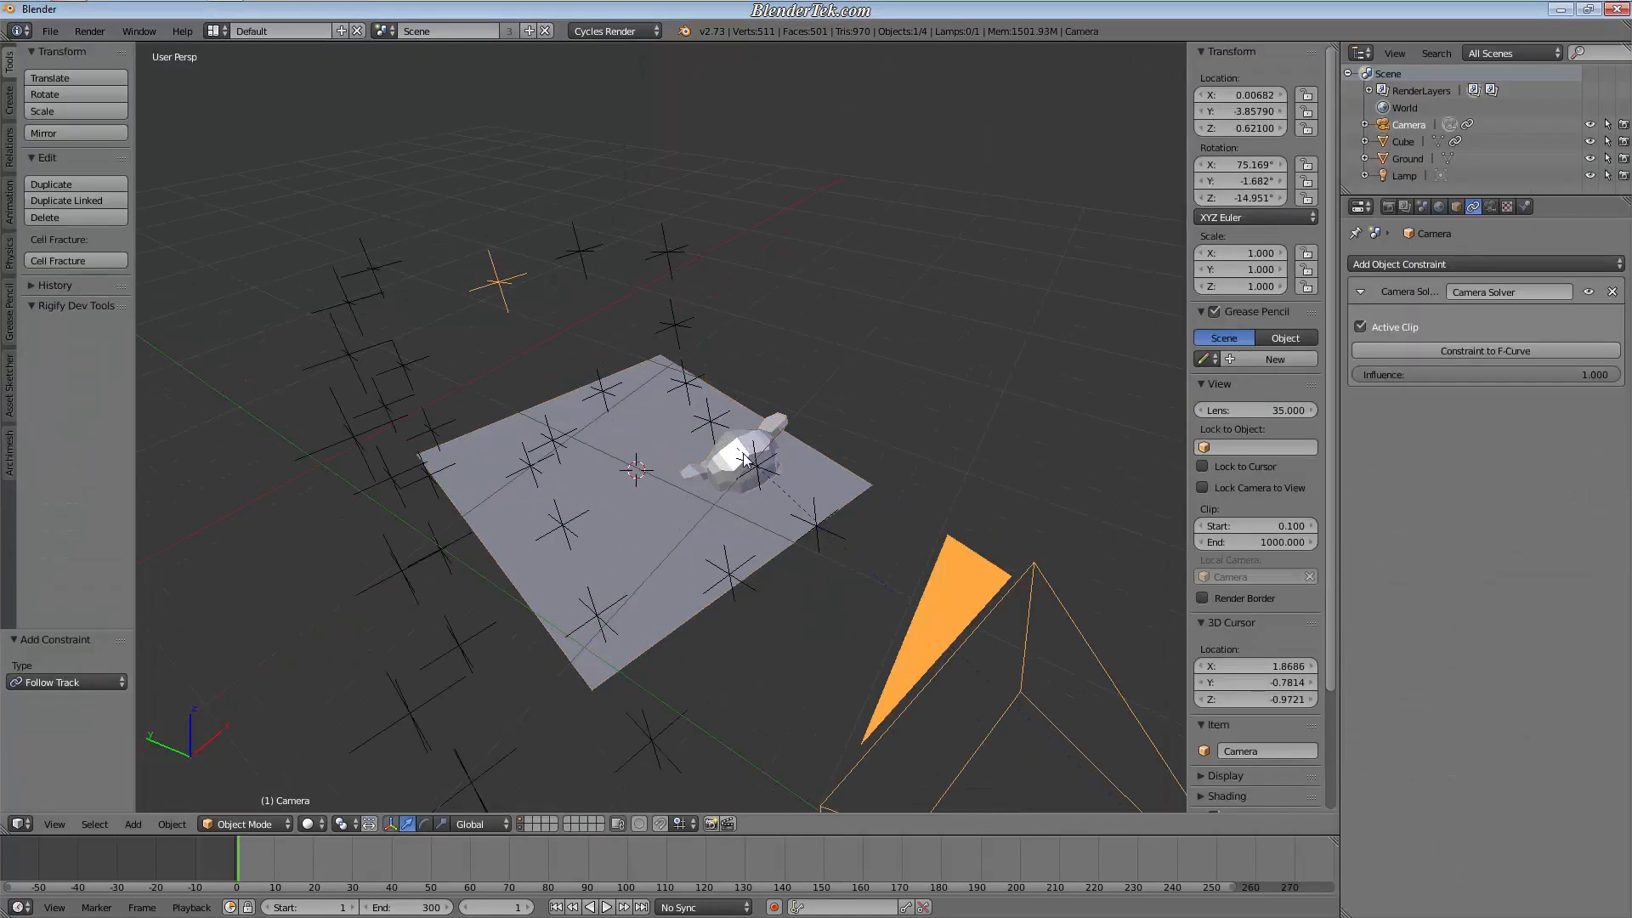
right_click(723, 473)
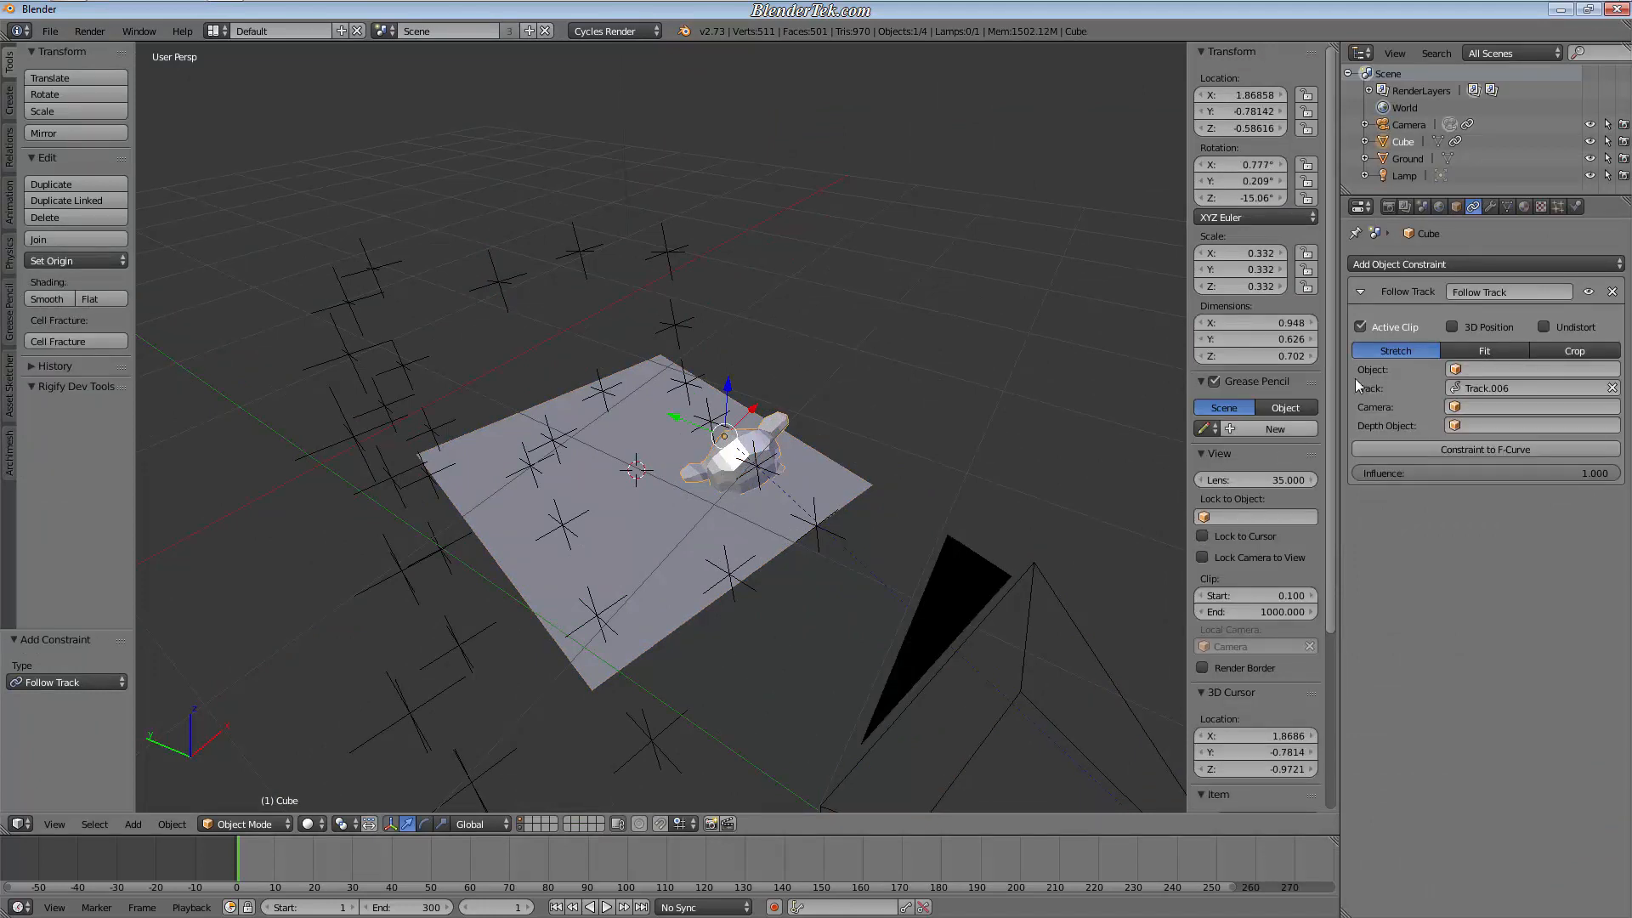
click(1612, 292)
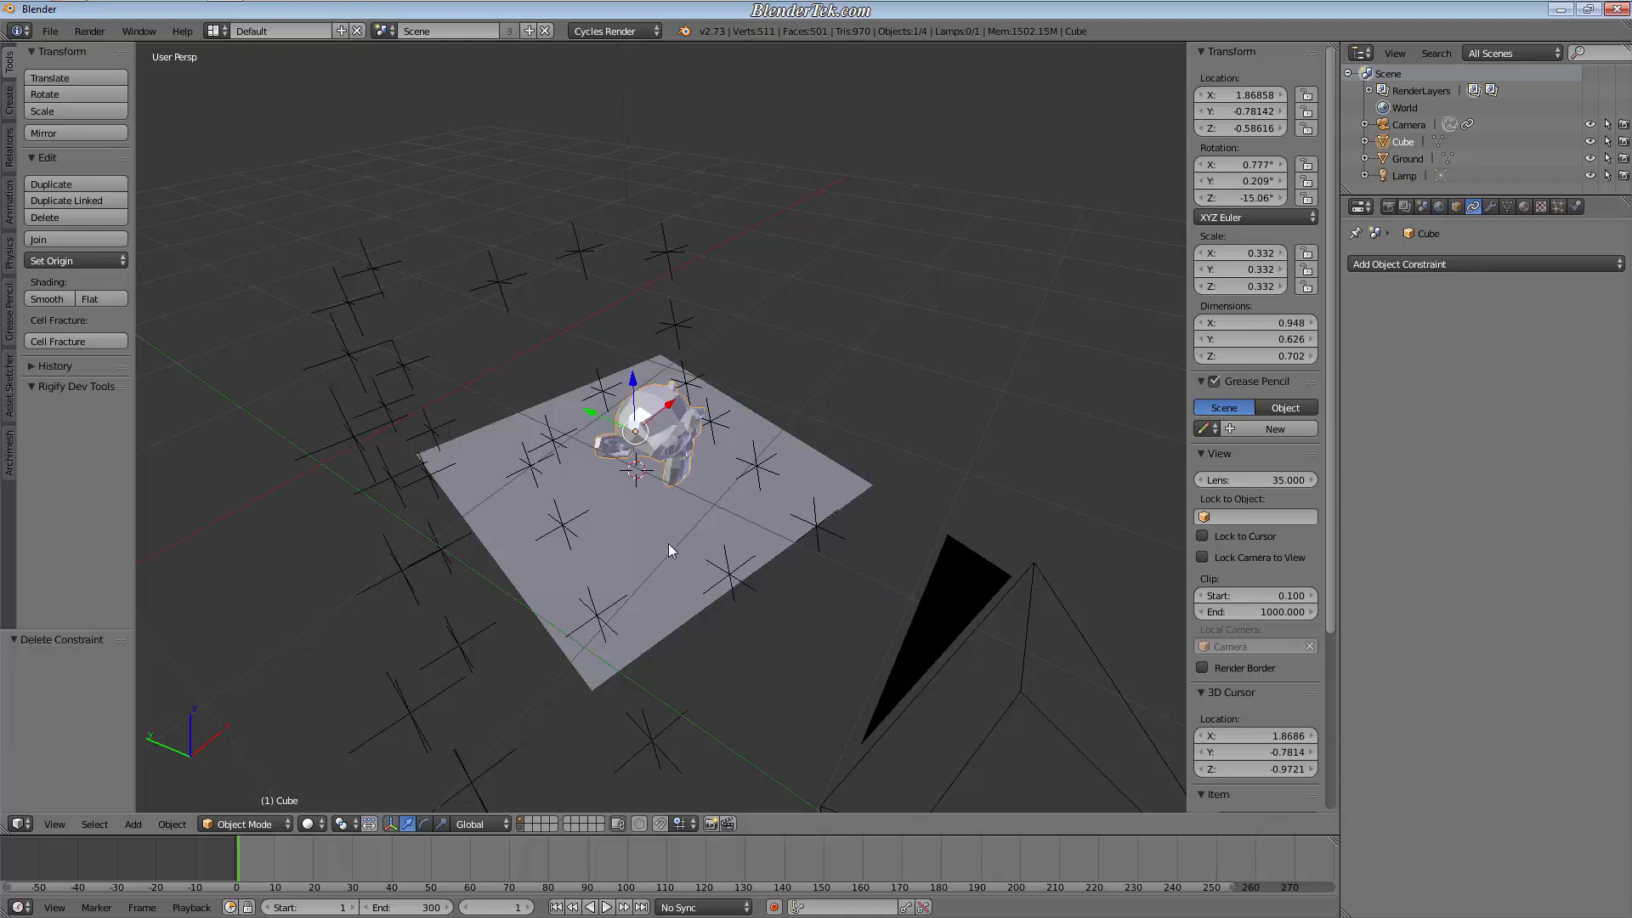
Step: Look over the unconstrained monkey and the camera in the 3D scene, and switch the screen layout back to Motion Tracking
scroll(697, 580, down, 4)
scroll(726, 568, up, 3)
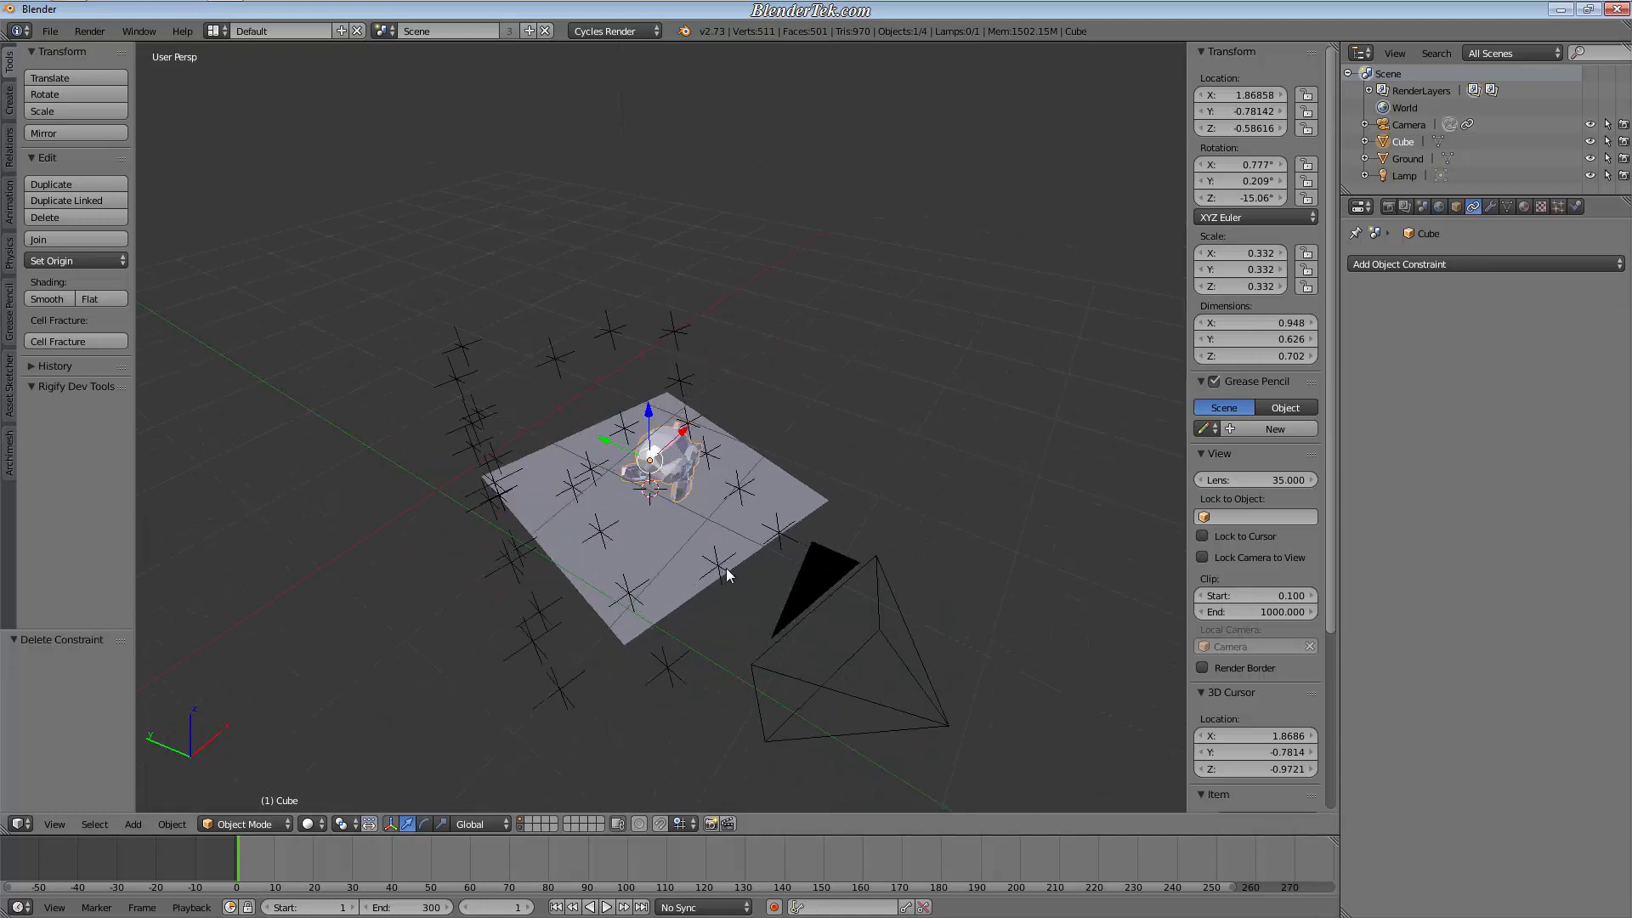
middle_drag(855, 573, 763, 546)
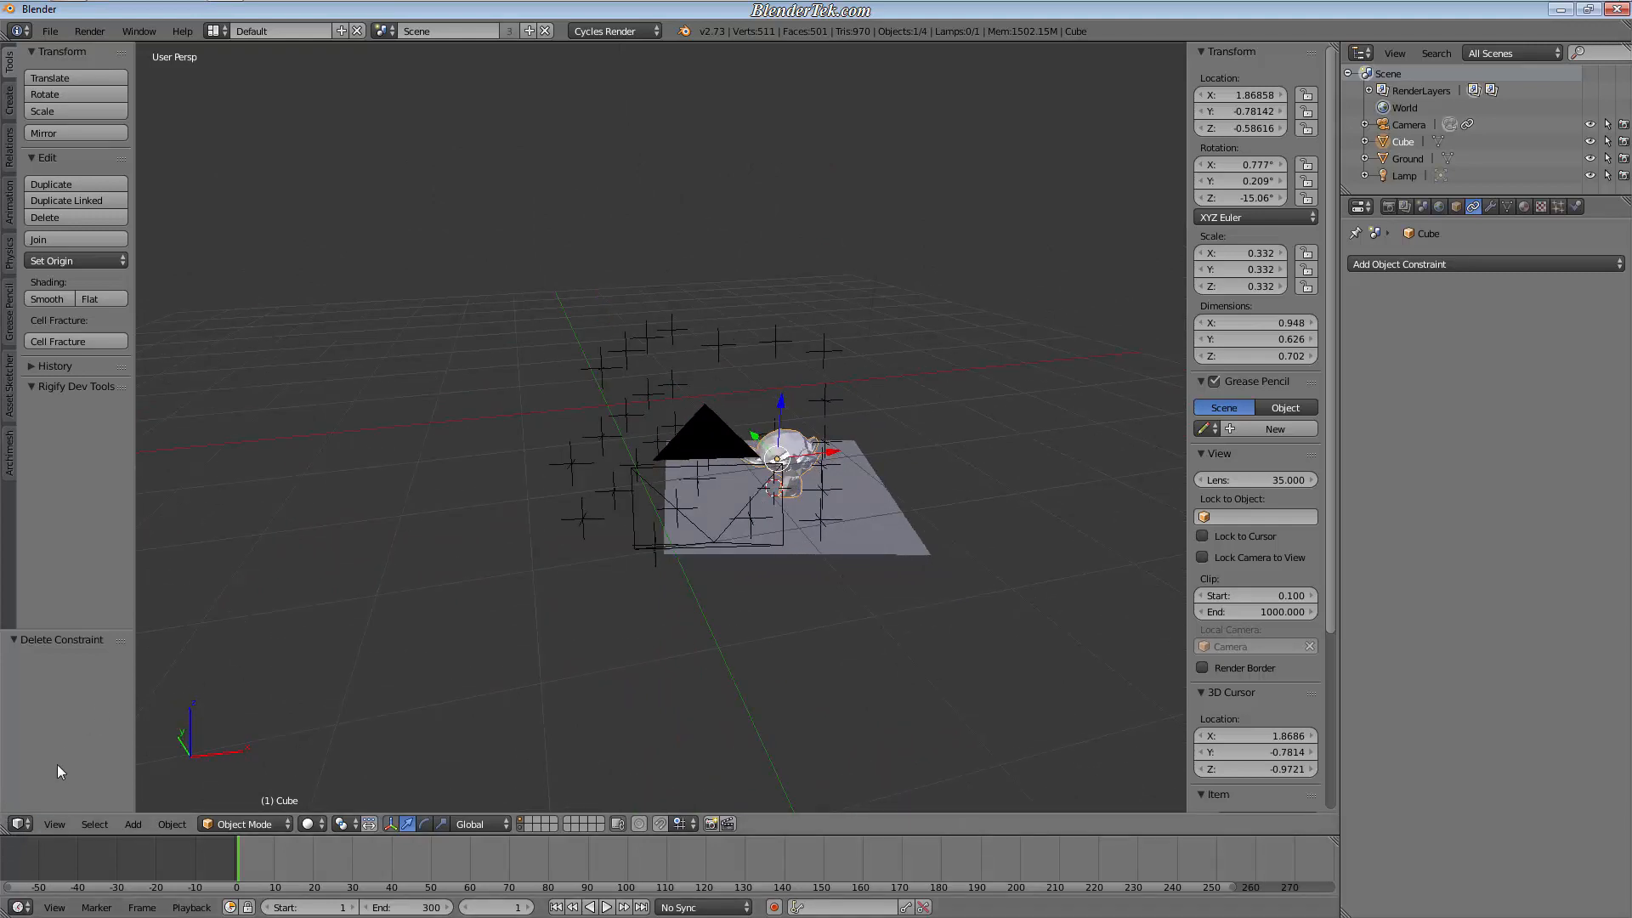
click(214, 31)
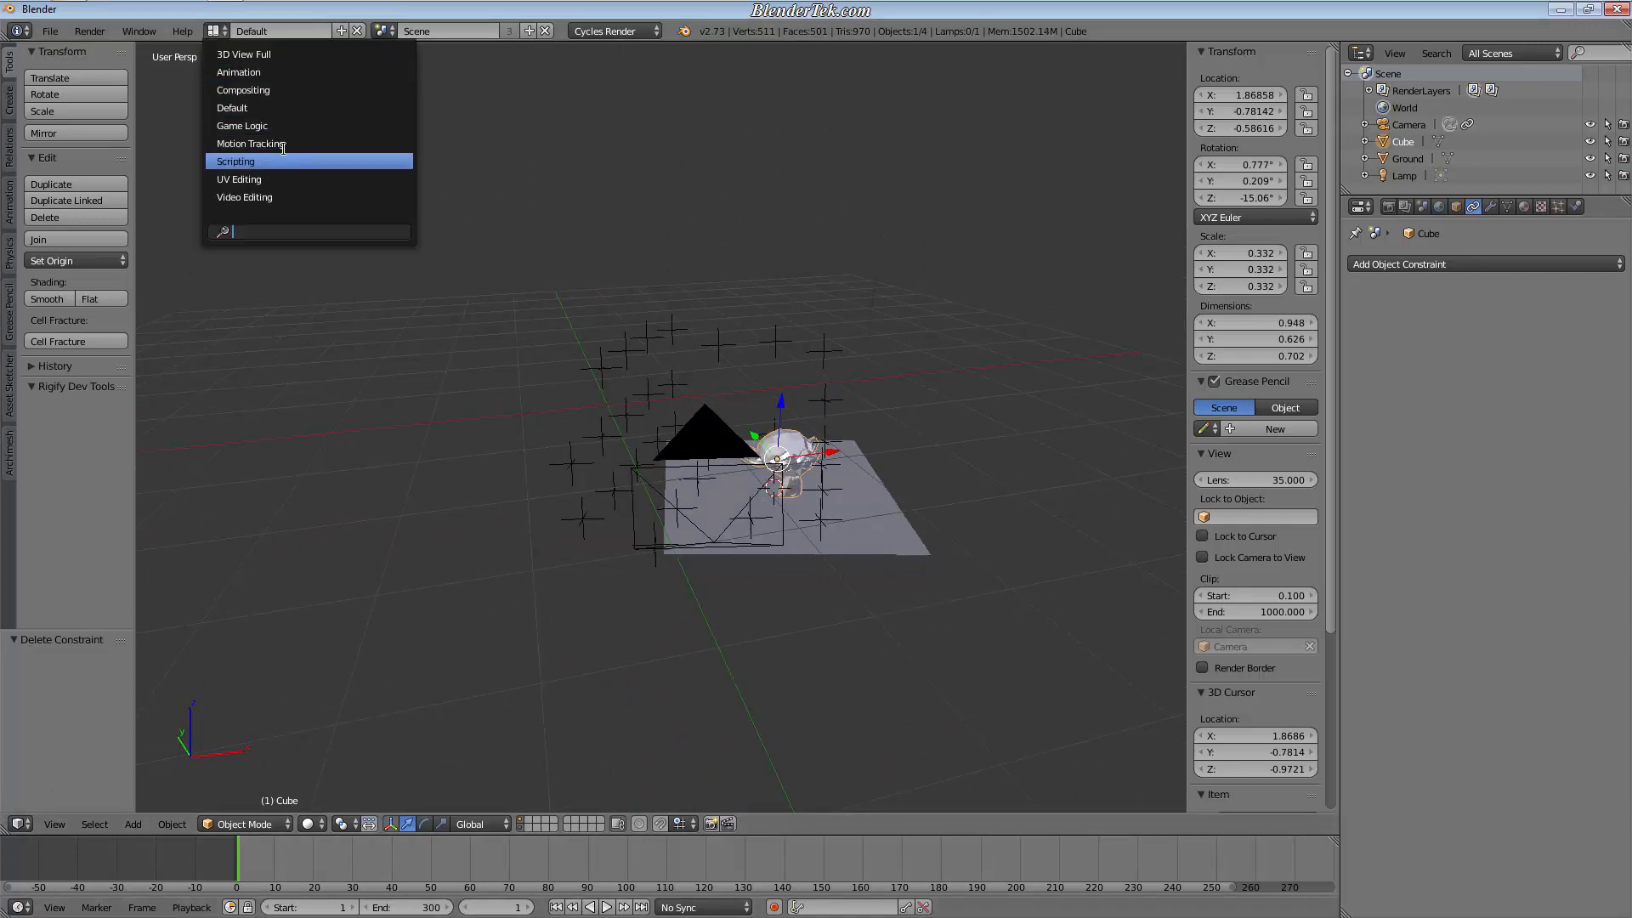
click(286, 146)
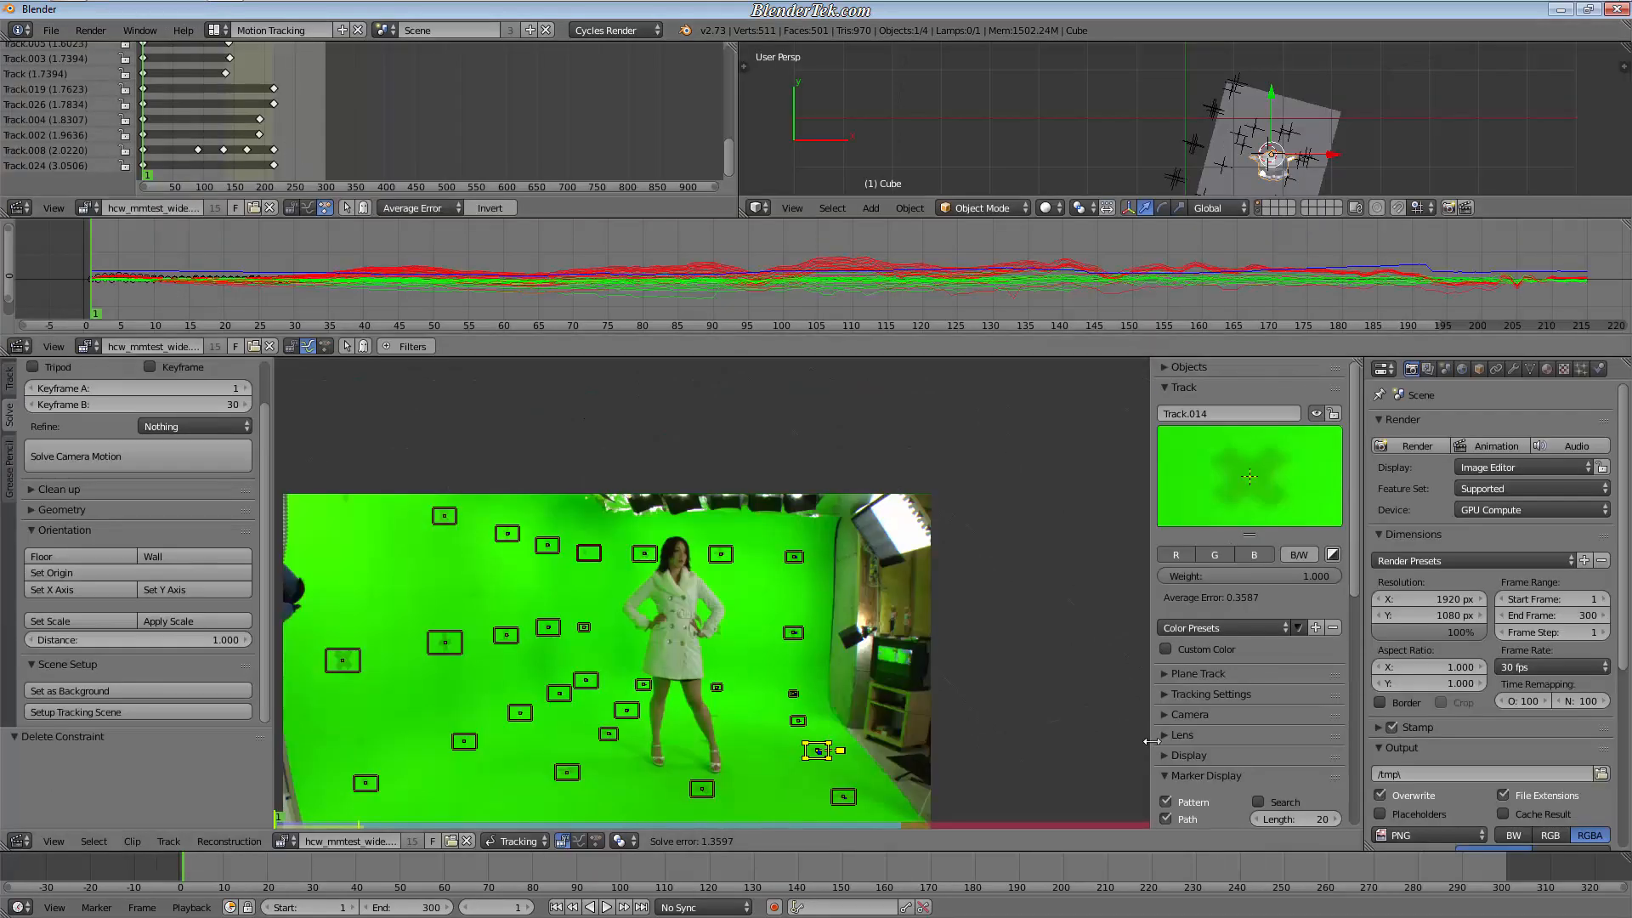
Step: Expand the clip's Lens and Camera settings and review the camera preset, sensor width, focal length and lens distortion
scroll(1258, 712, down, 6)
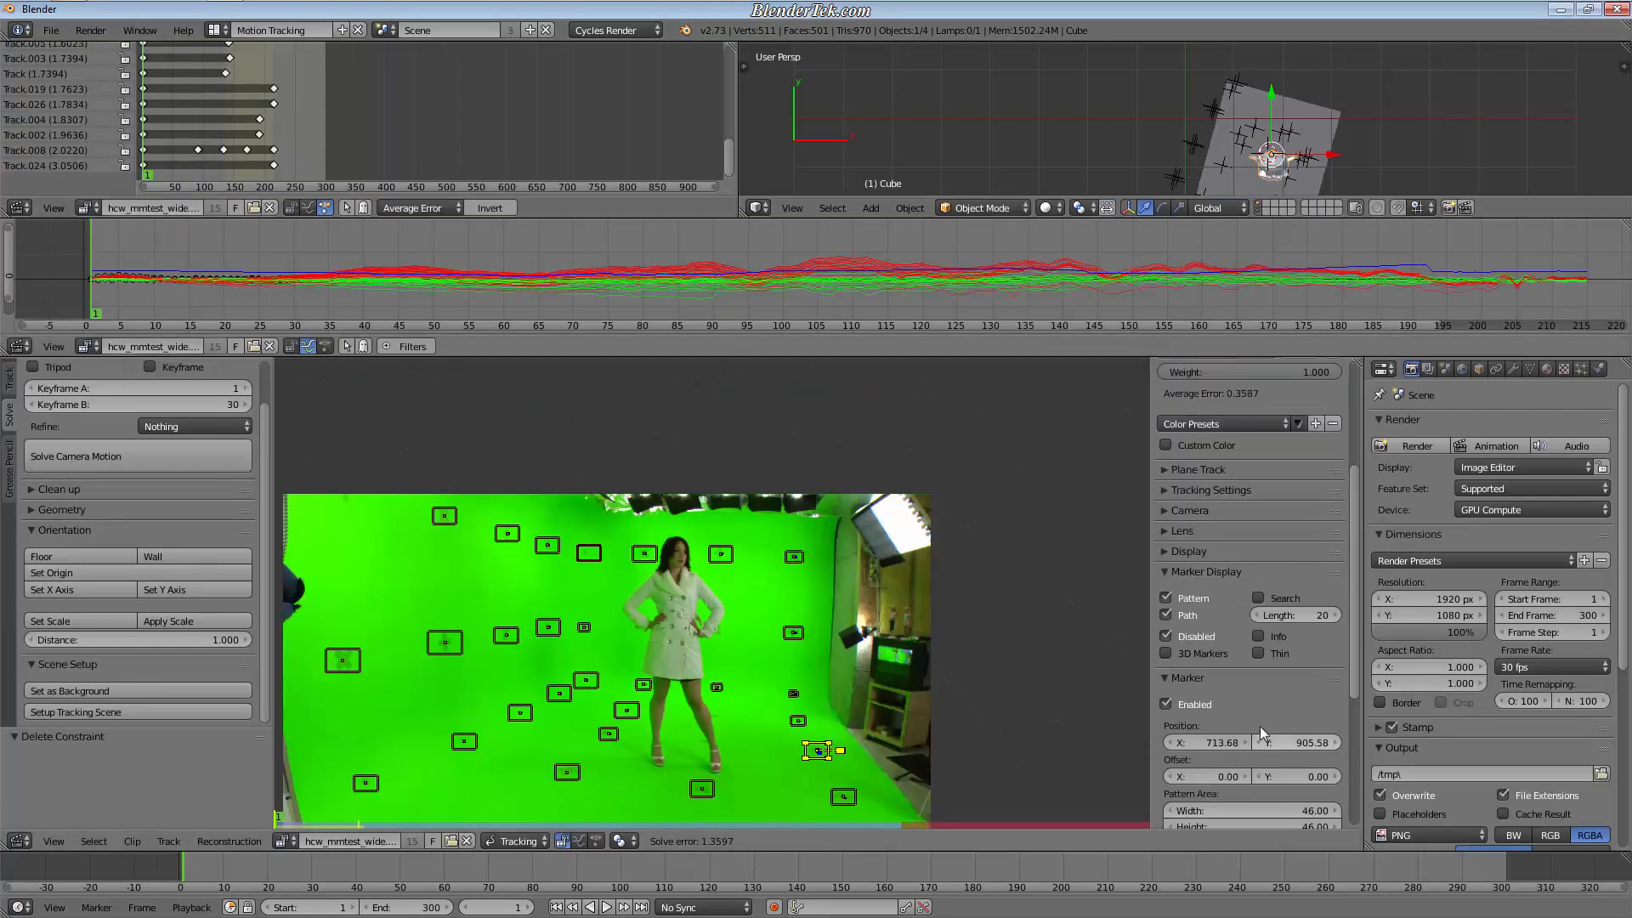
scroll(1269, 707, down, 3)
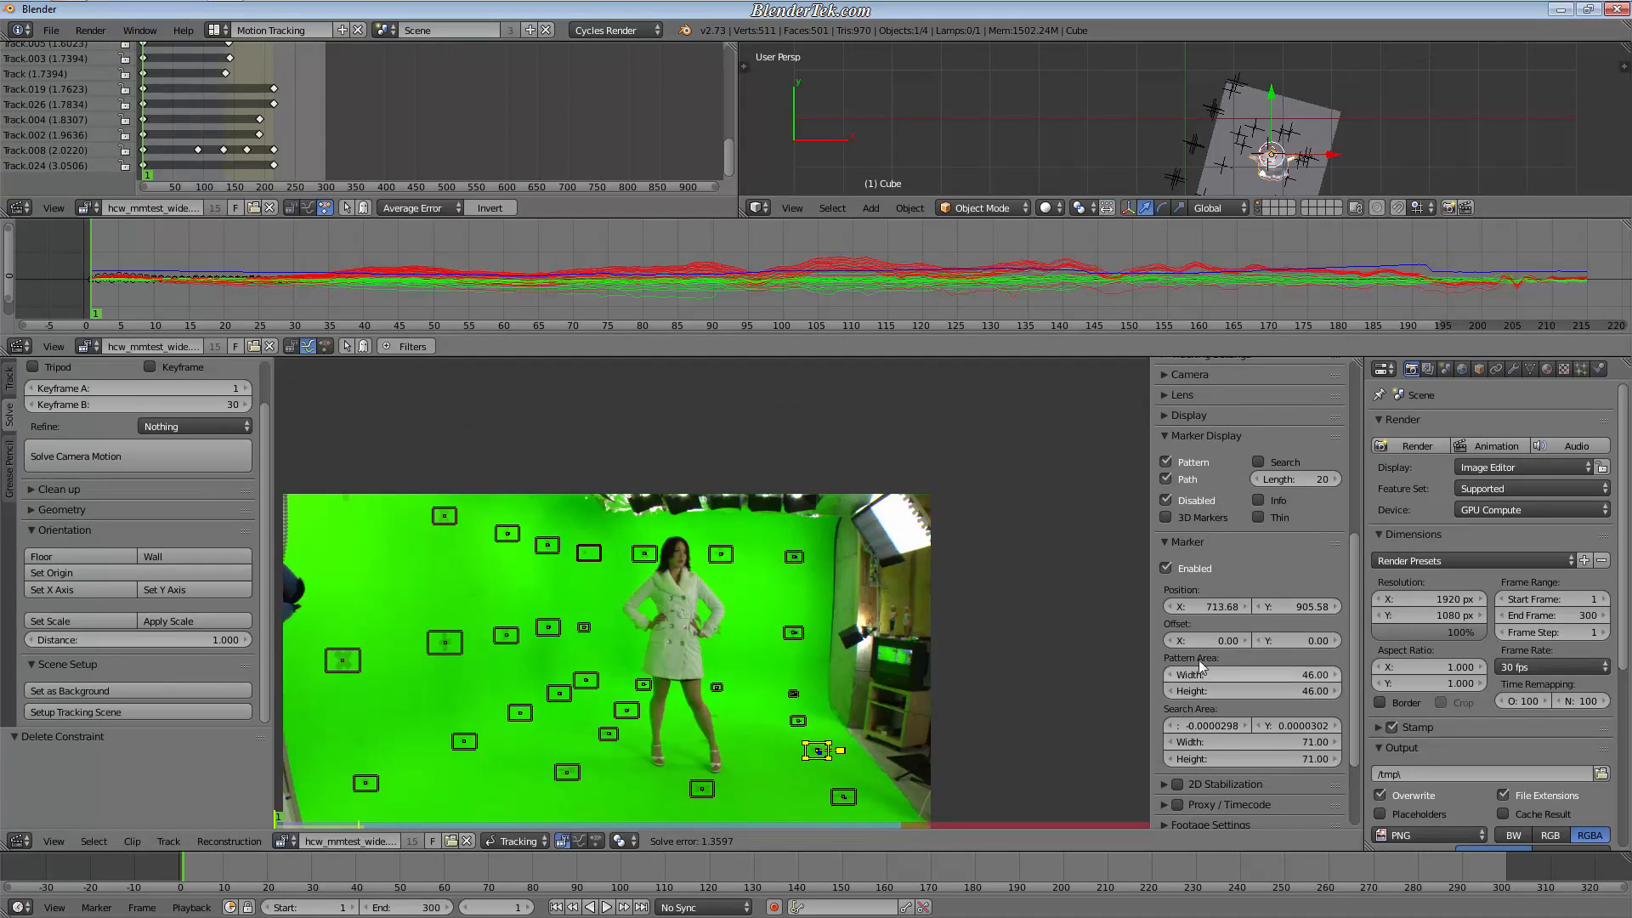
scroll(1168, 478, up, 4)
click(1162, 536)
click(1161, 513)
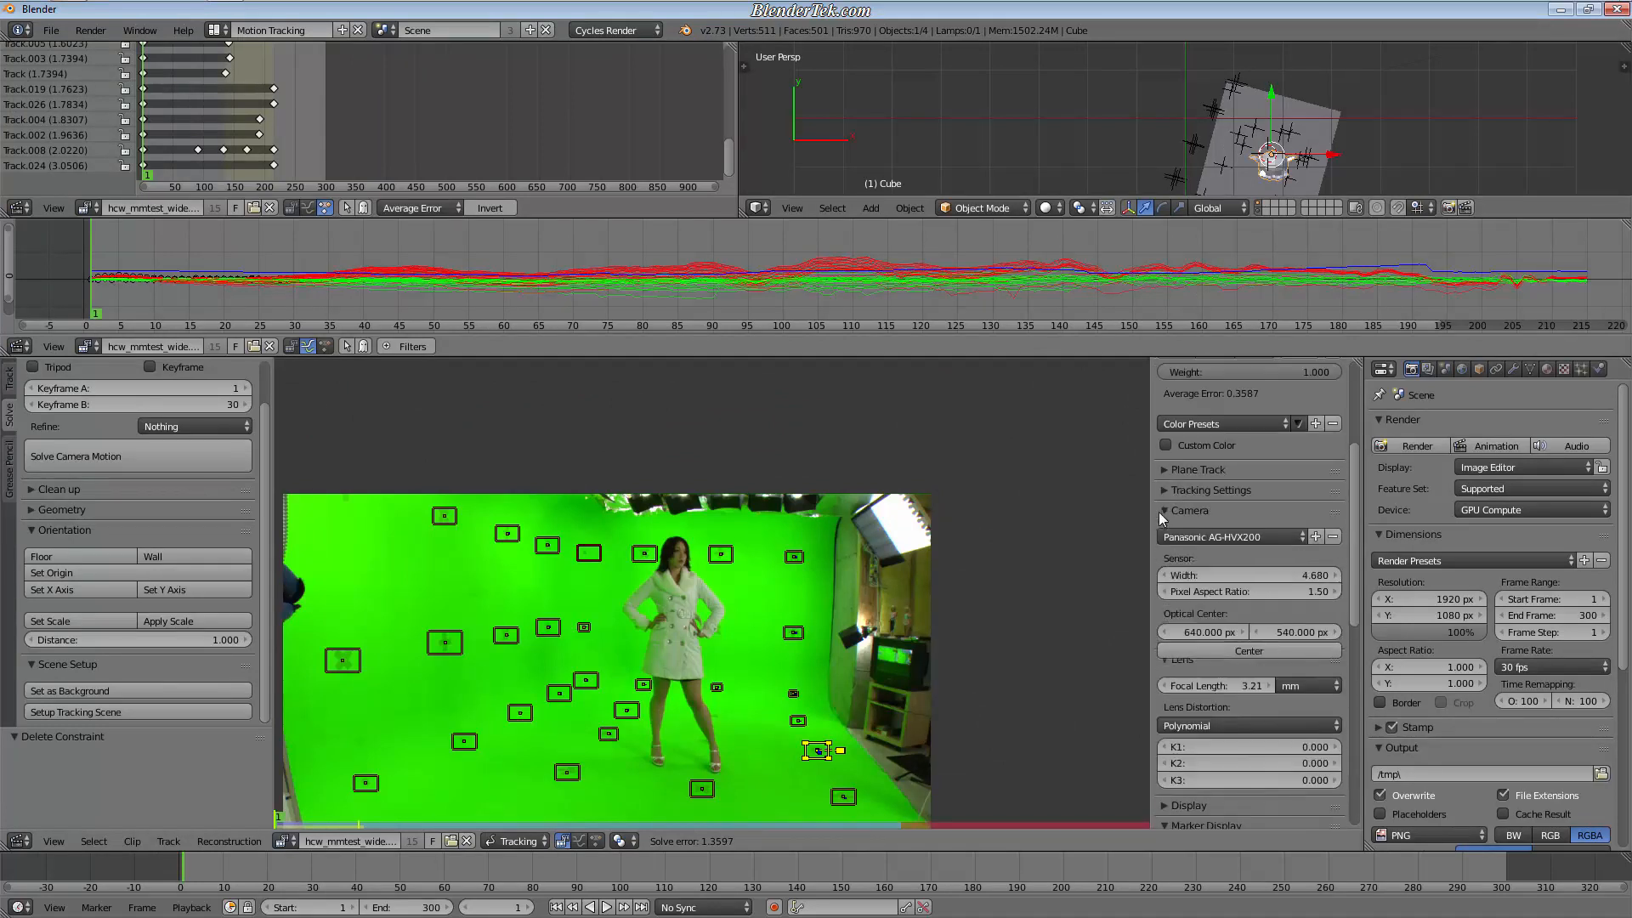
scroll(1239, 611, down, 3)
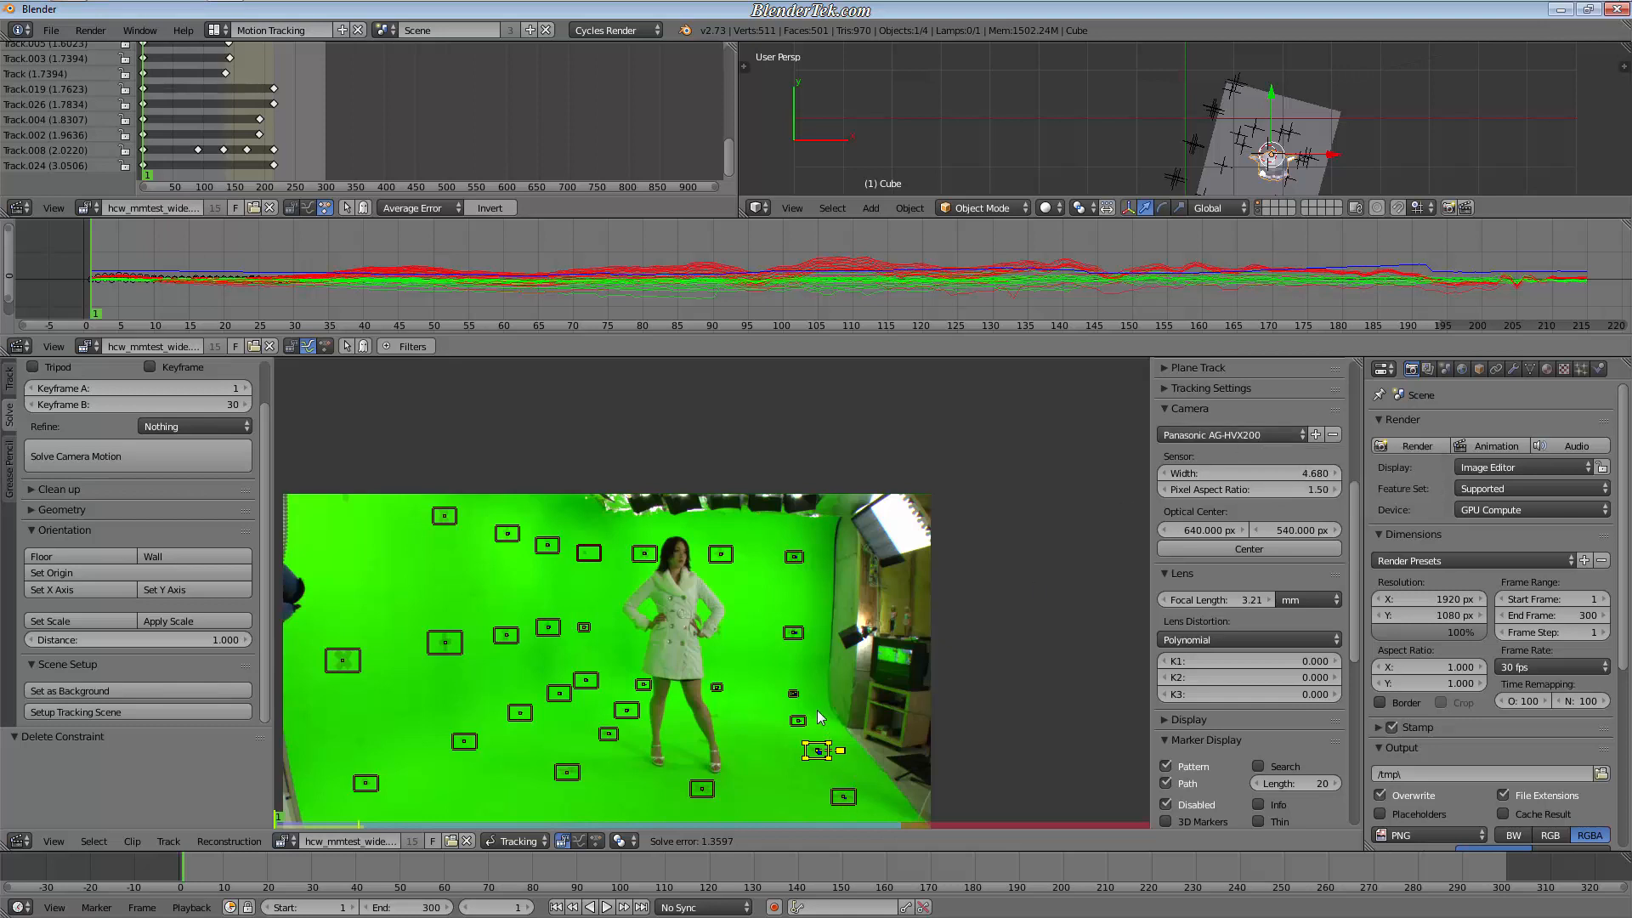
scroll(804, 666, down, 1)
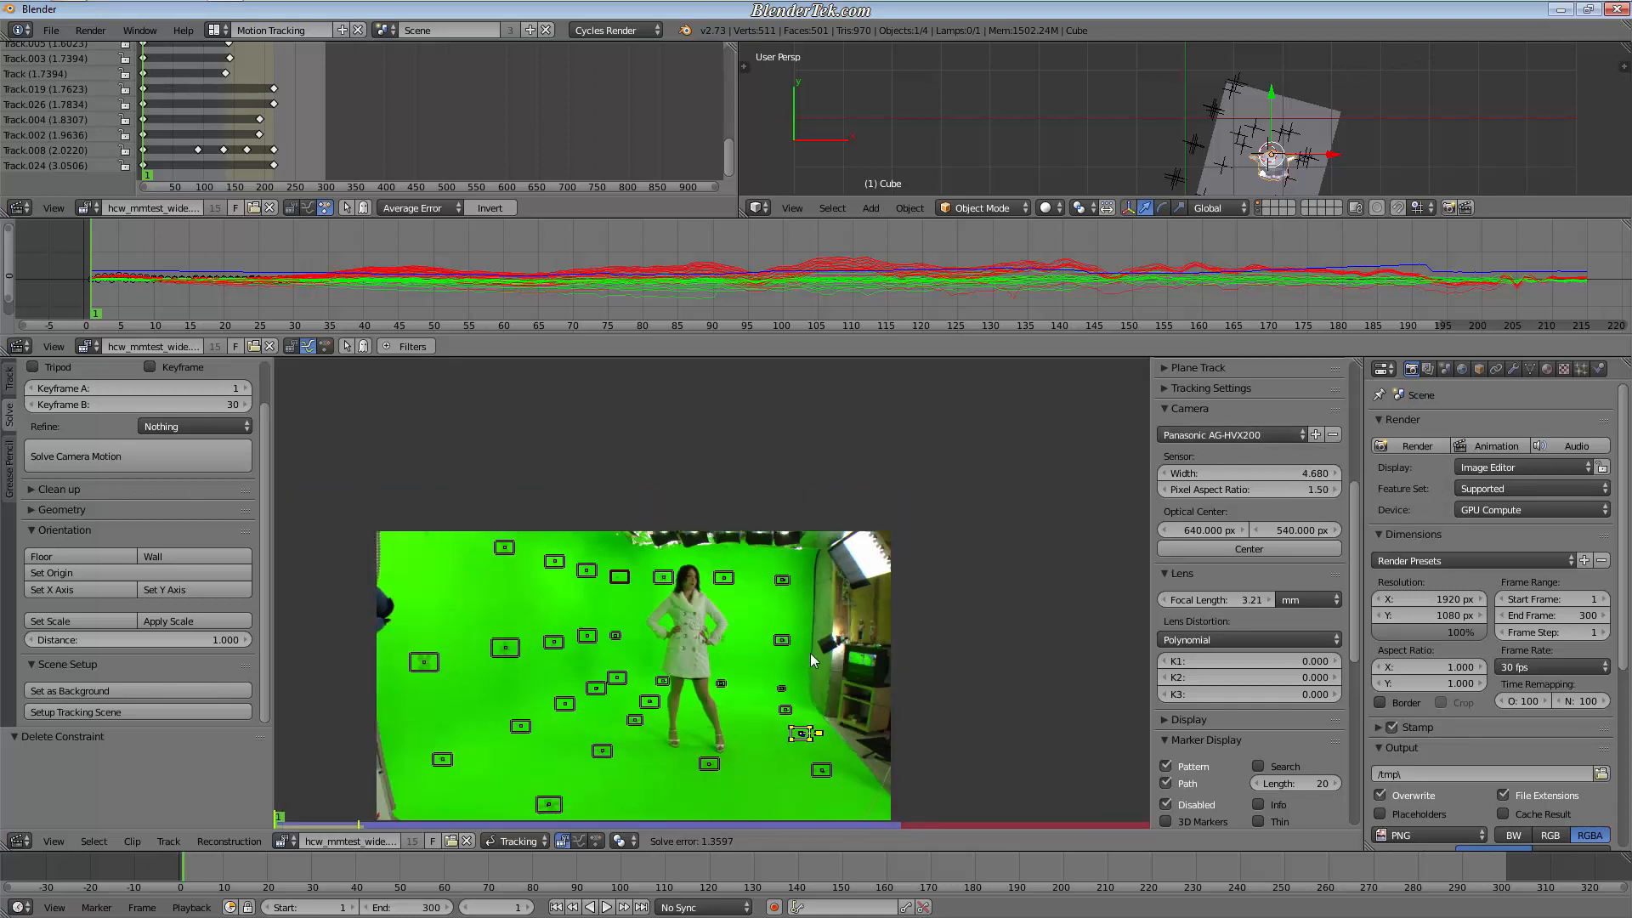
middle_drag(809, 653, 855, 618)
scroll(762, 720, up, 2)
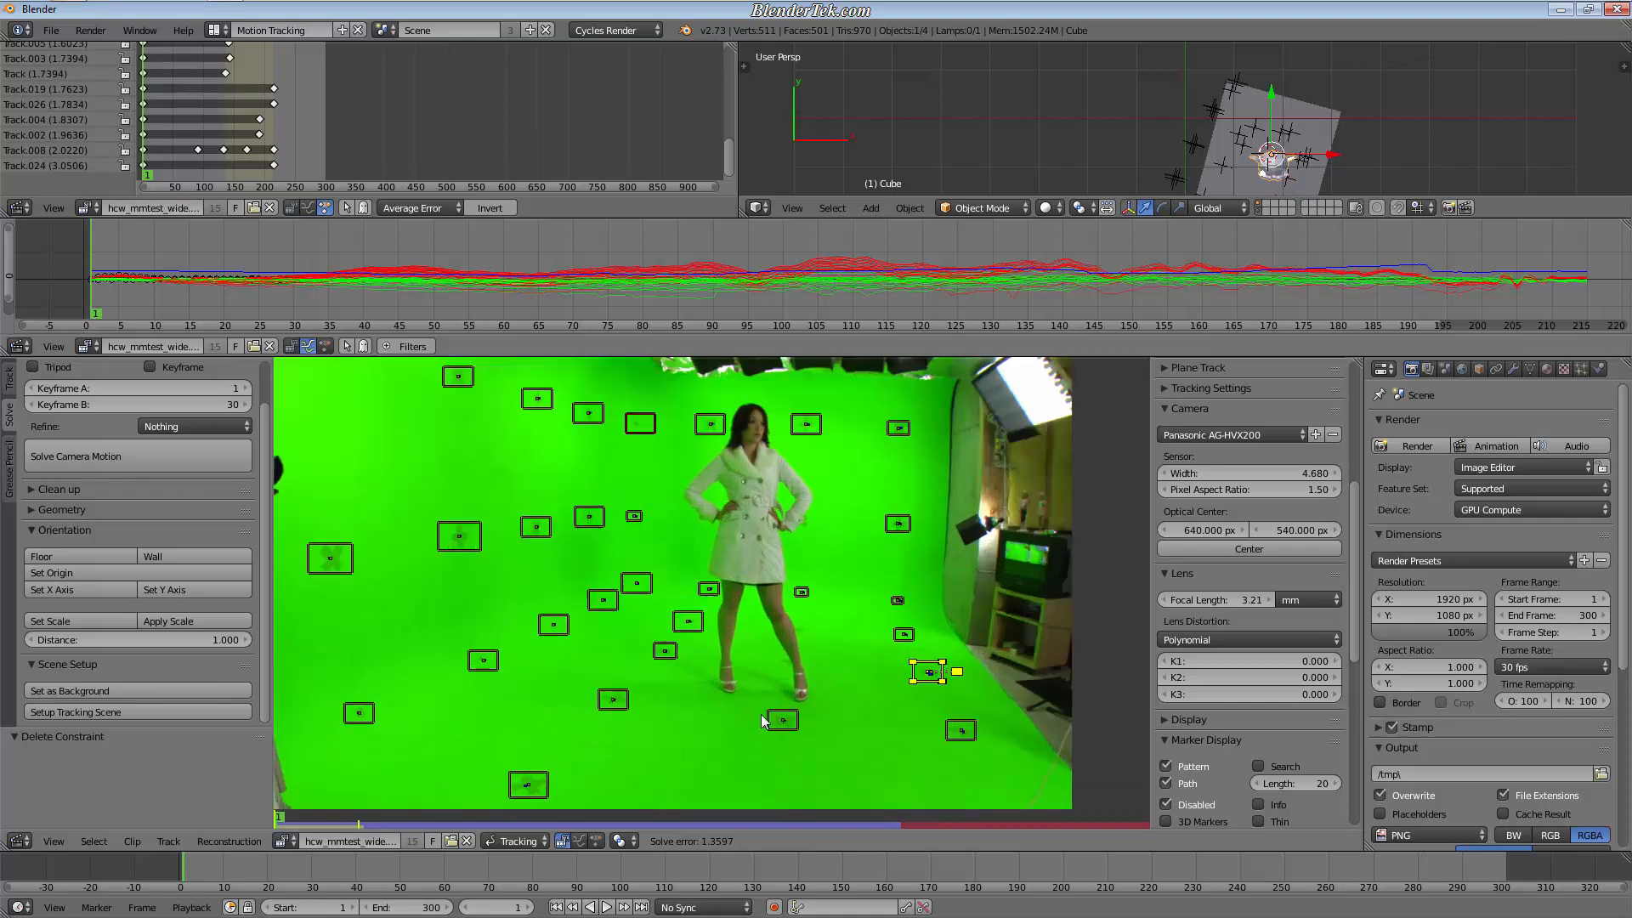
scroll(763, 720, down, 1)
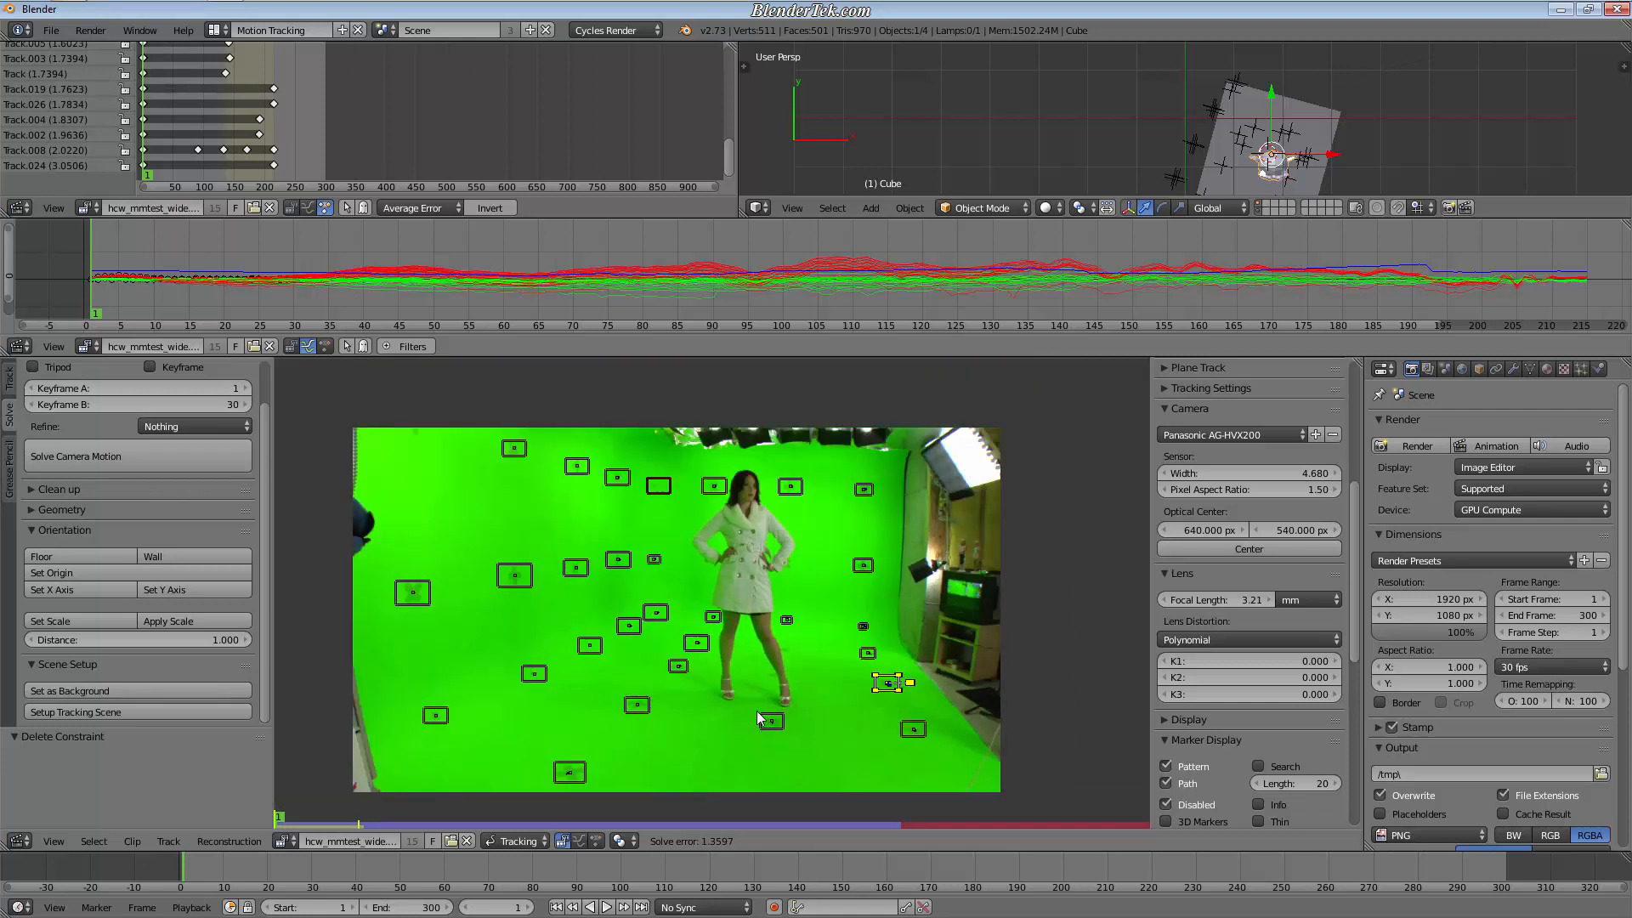